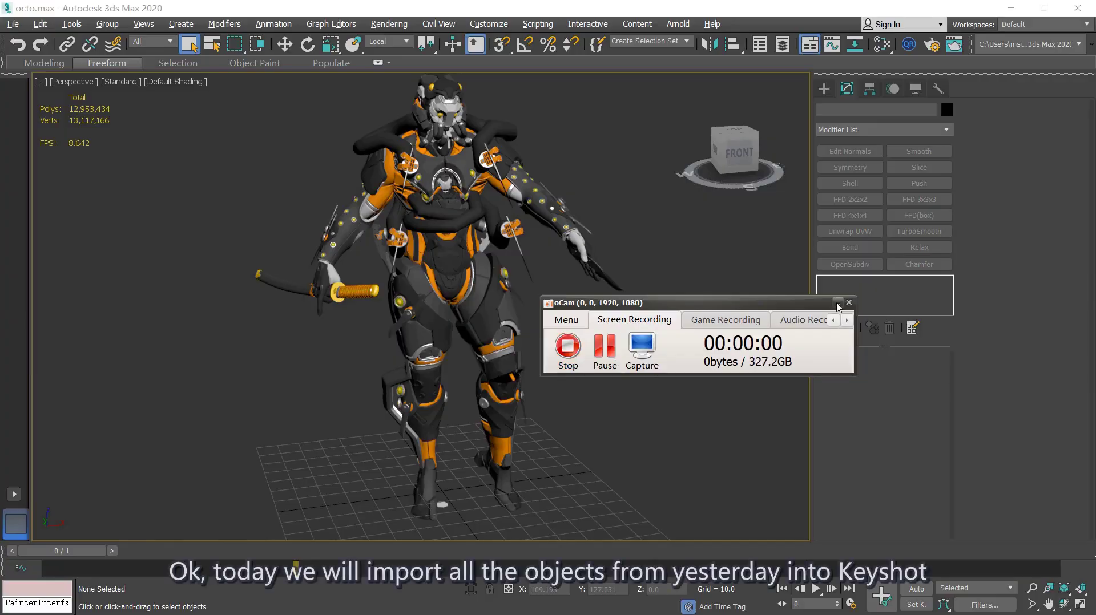
Step: Orbit the 3ds Max view to the robot's left side, then switch to KeyShot
{"action": "middle_click_drag", "start_coordinate": [605, 285], "coordinate": [536, 283], "text": "alt"}
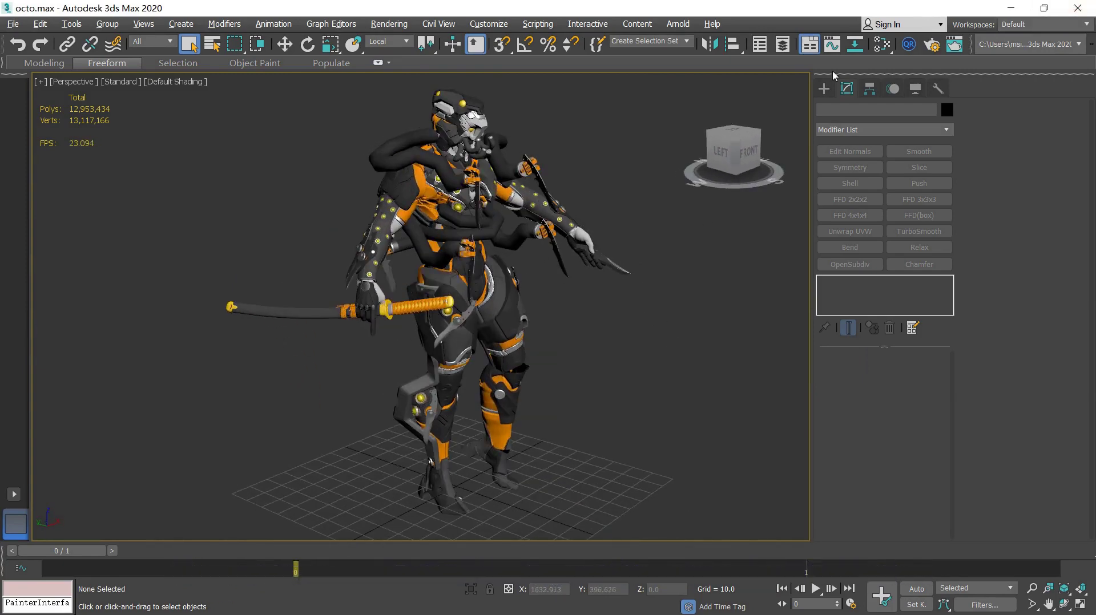
{"action": "key", "text": "alt+Tab"}
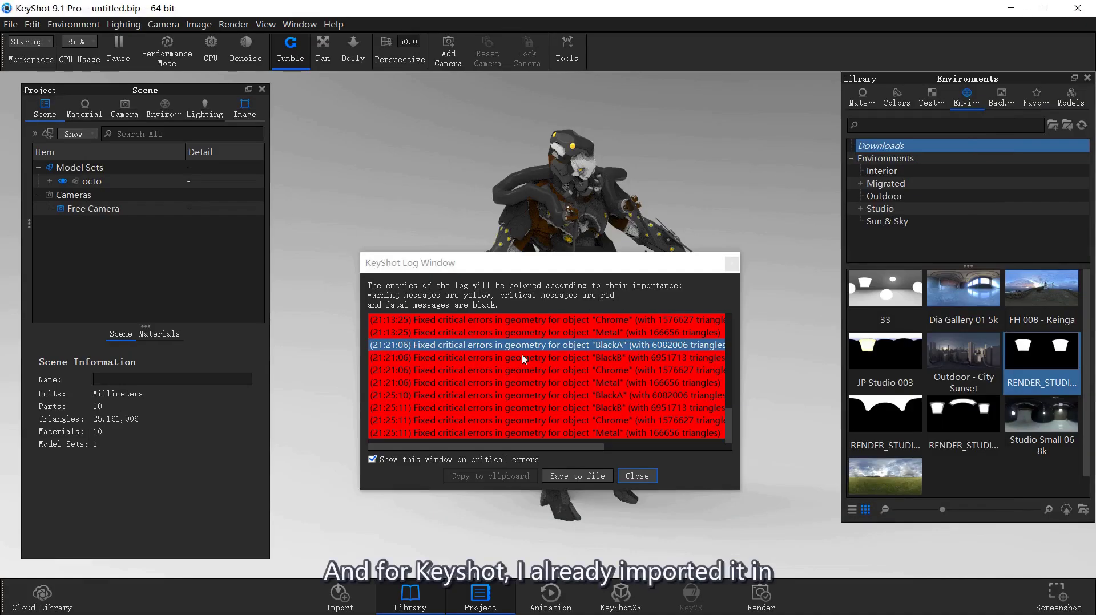
Step: Close the geometry error log, check the octo file in File > Import, and orbit around the robot
{"action": "left_click", "coordinate": [723, 266]}
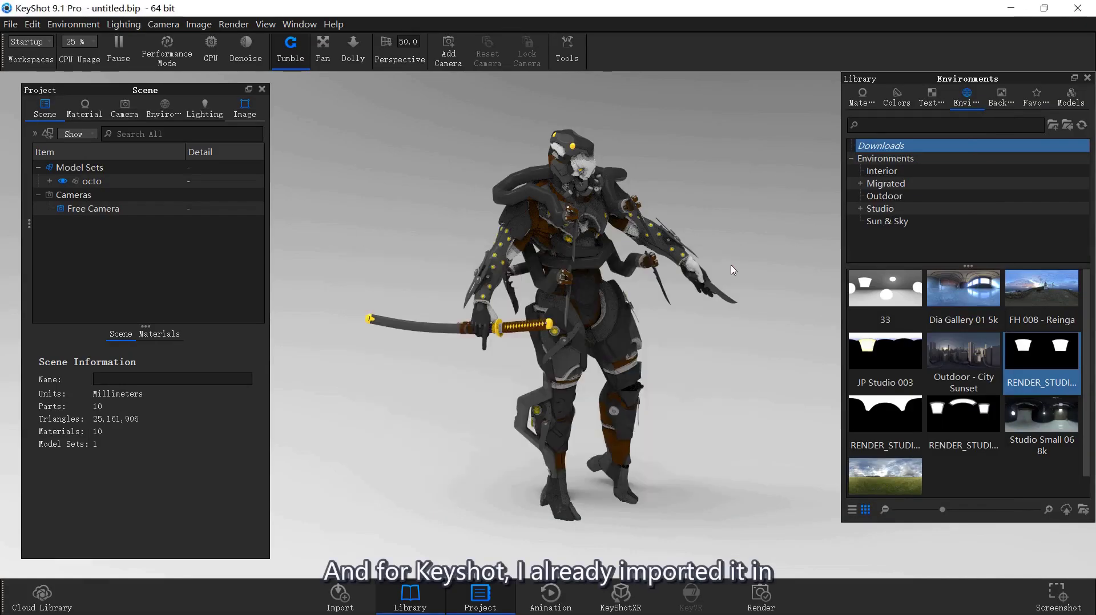
{"action": "left_click", "coordinate": [10, 24]}
{"action": "left_click", "coordinate": [30, 54]}
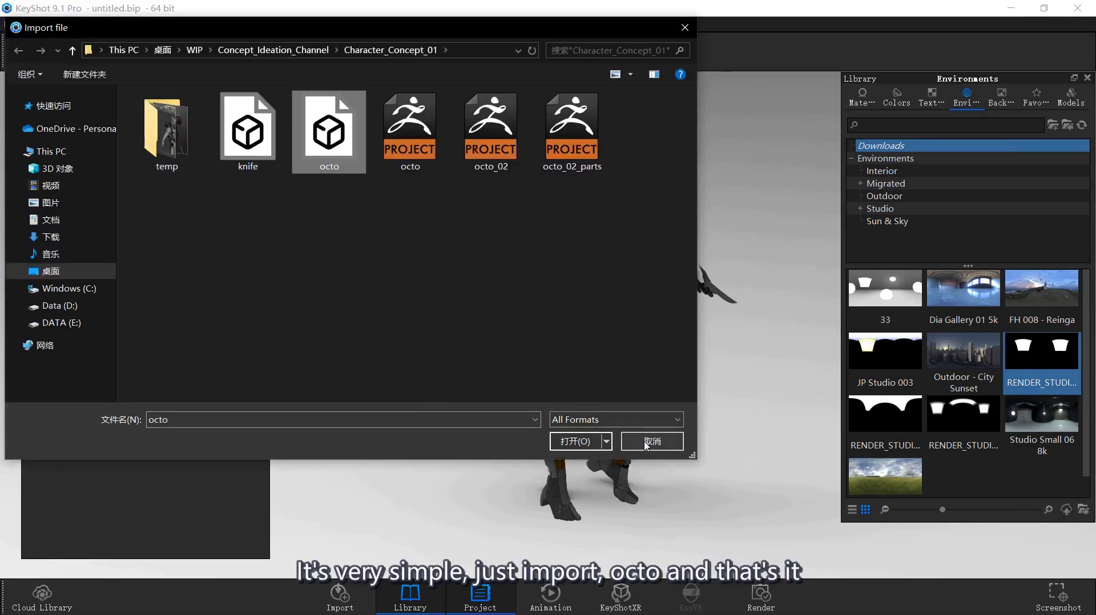
{"action": "left_click", "coordinate": [645, 442]}
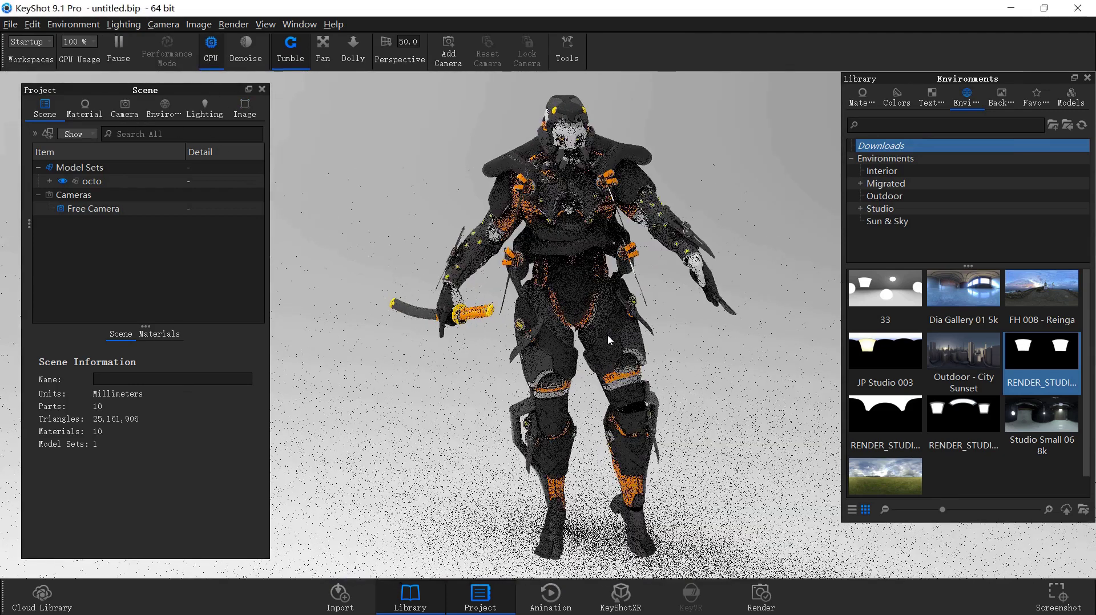
{"action": "mouse_move", "coordinate": [492, 303]}
{"action": "left_mouse_down"}
{"action": "mouse_move", "coordinate": [716, 273]}
{"action": "mouse_move", "coordinate": [599, 274]}
{"action": "left_mouse_up"}
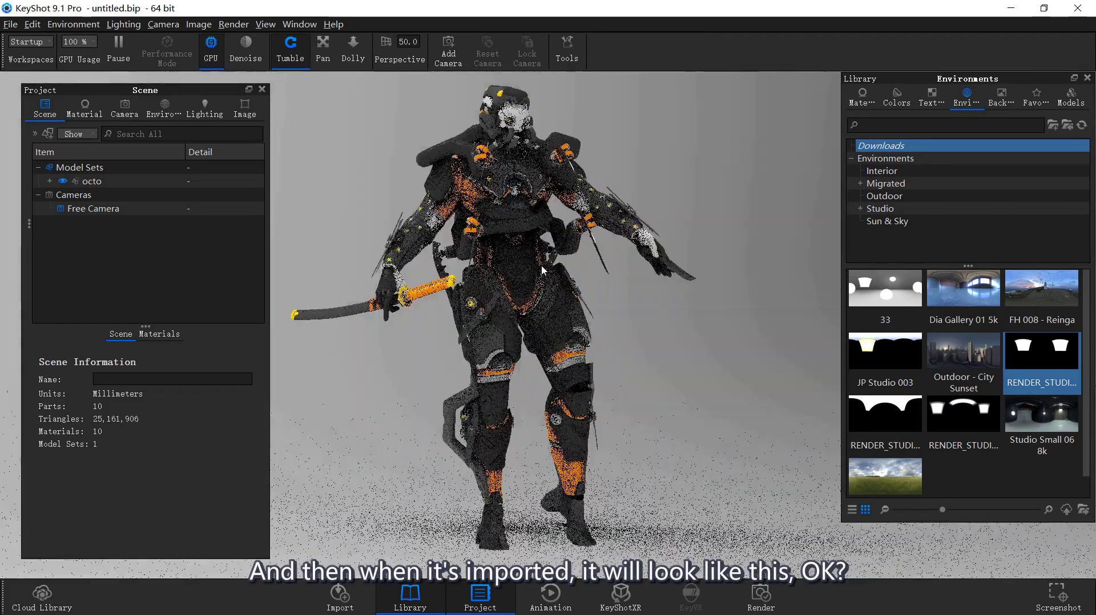
{"action": "left_click", "coordinate": [124, 109]}
Step: Set the environment background to a solid dark grey colour (RGB 45, 45, 45)
{"action": "left_click", "coordinate": [160, 109]}
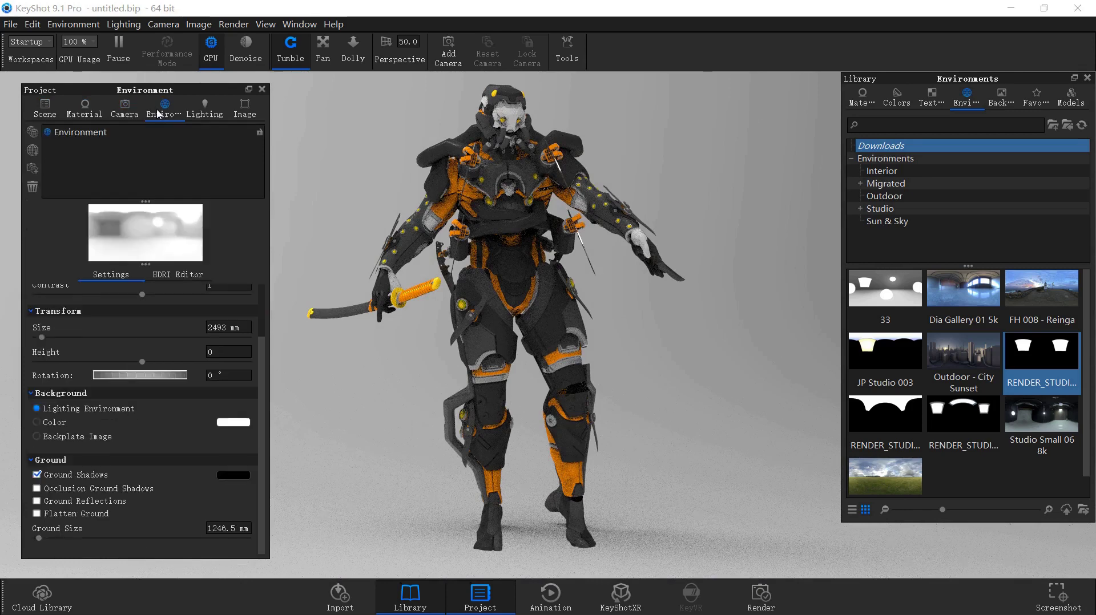
{"action": "left_click", "coordinate": [62, 428]}
{"action": "left_click", "coordinate": [233, 423]}
{"action": "left_click_drag", "start_coordinate": [209, 267], "coordinate": [137, 286]}
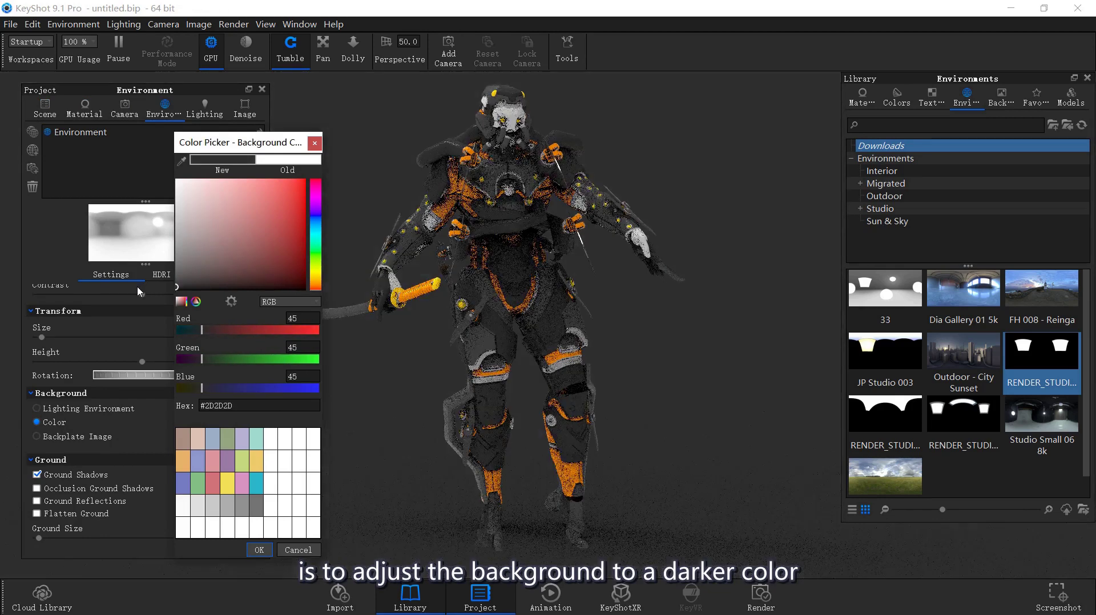
{"action": "left_click", "coordinate": [259, 549]}
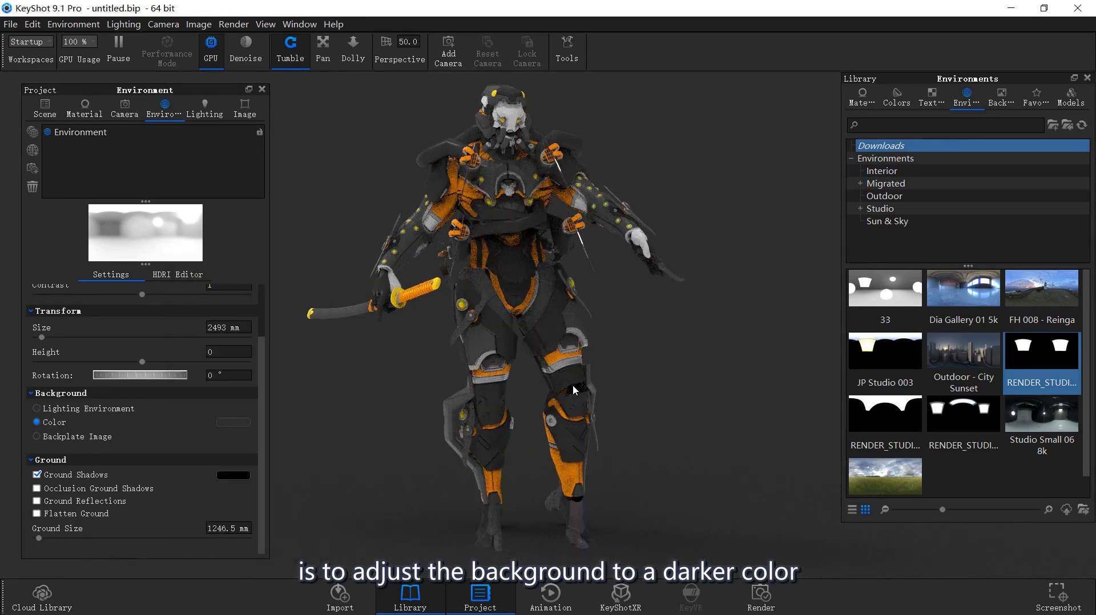
Step: Save the scene as octo.bip in WIP/Concept_Ideation_Channel/Character_Concept_01
{"action": "key", "text": "ctrl+s"}
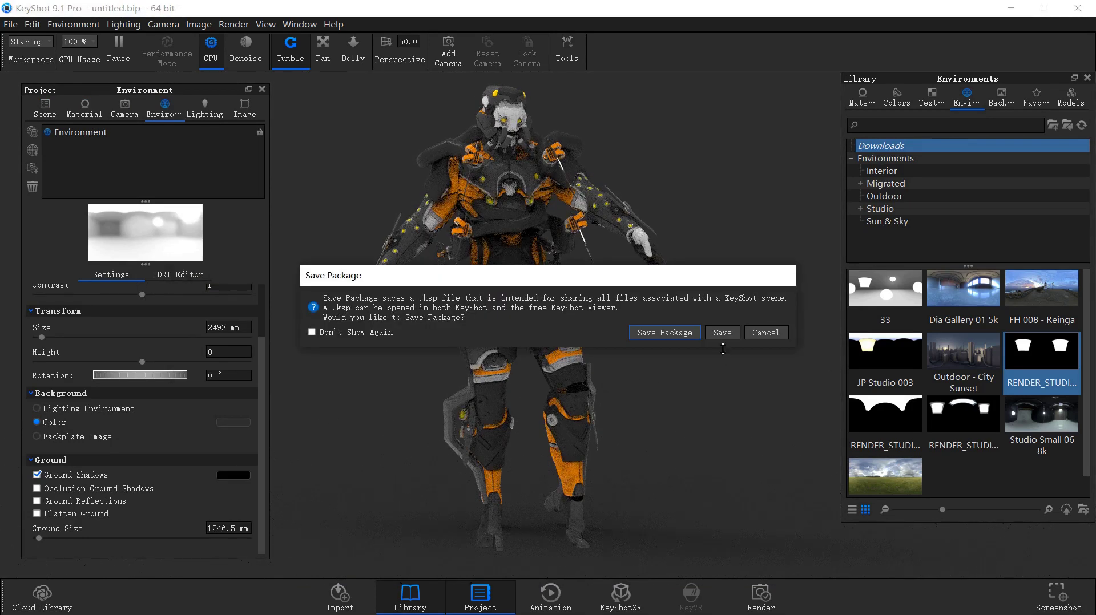
{"action": "left_click", "coordinate": [722, 333]}
{"action": "double_click", "coordinate": [410, 136]}
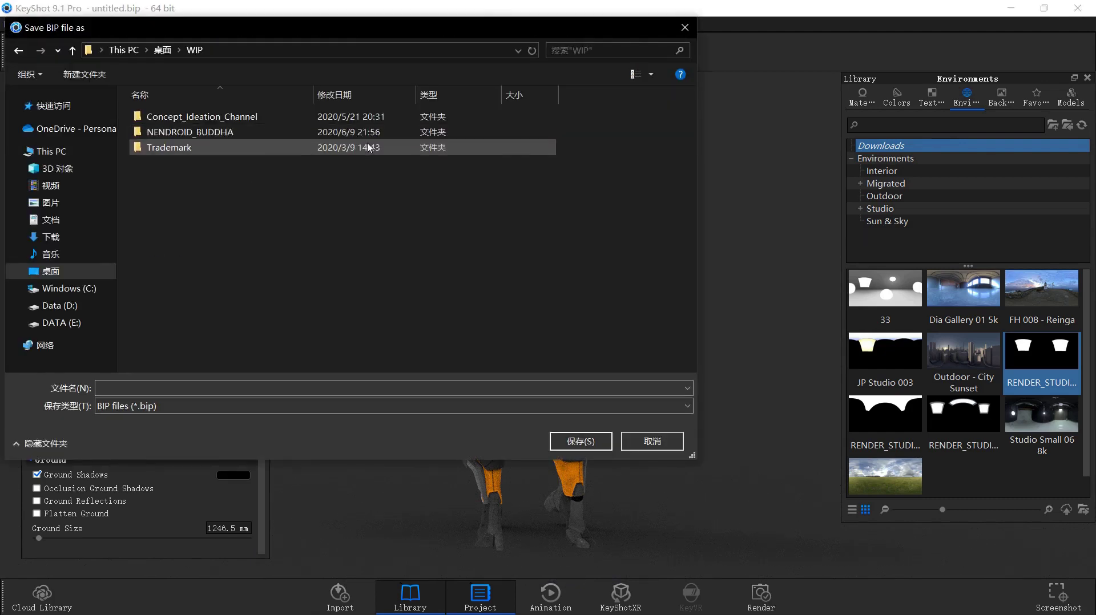
{"action": "double_click", "coordinate": [228, 116]}
{"action": "double_click", "coordinate": [217, 116]}
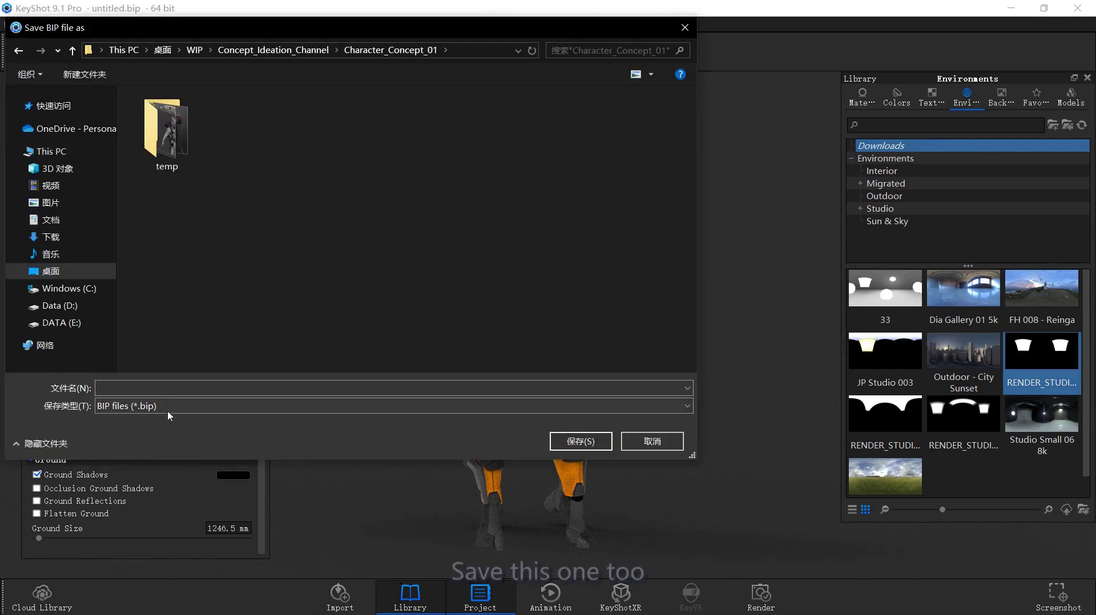
{"action": "type", "text": "octo"}
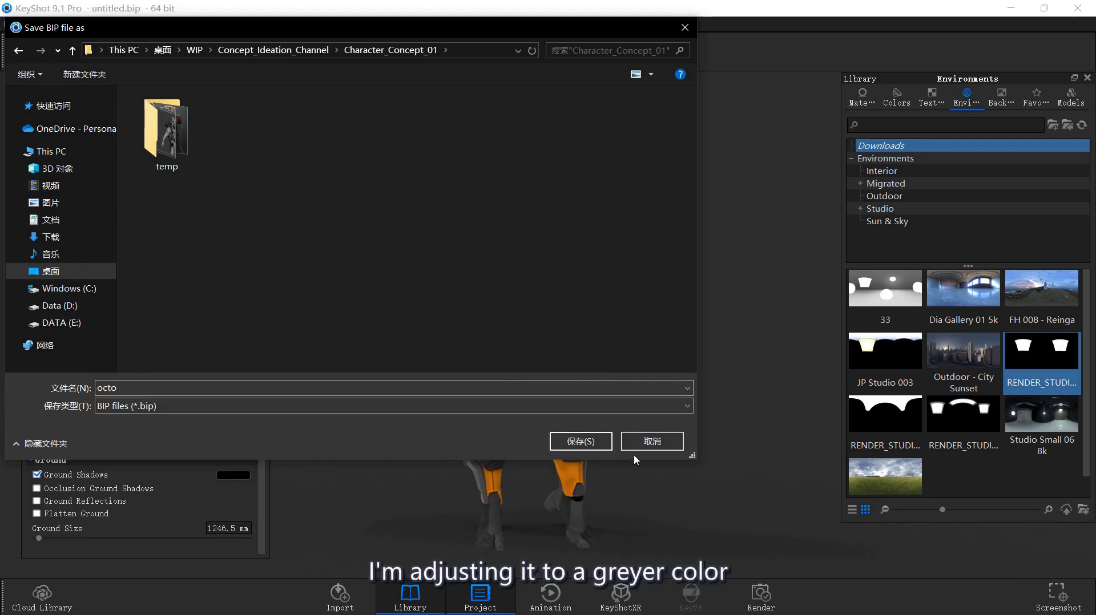
{"action": "left_click", "coordinate": [590, 445]}
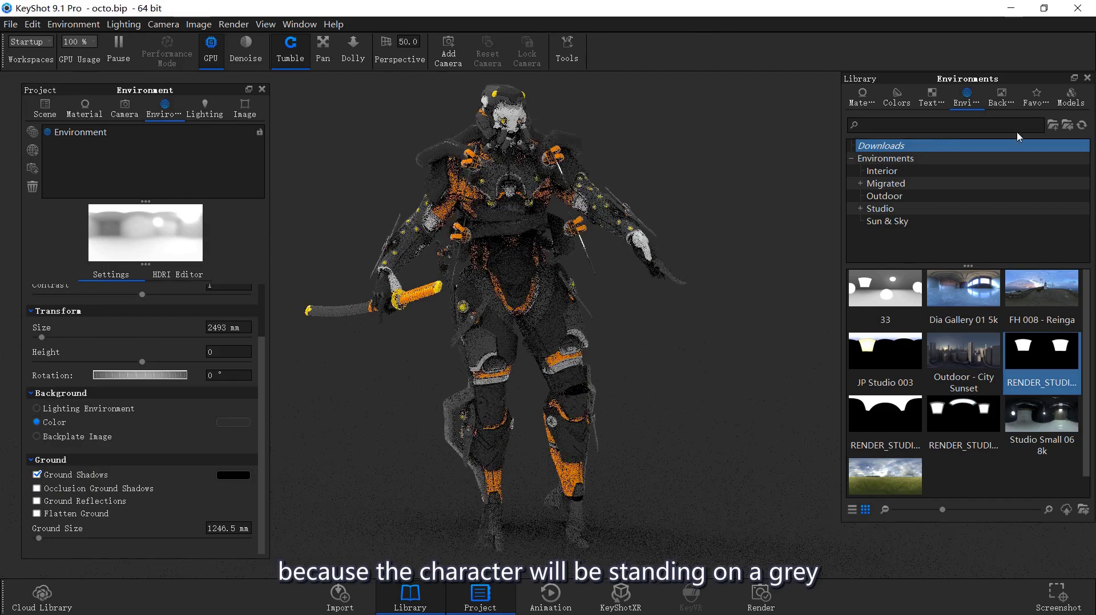
Step: Apply Paint Matte Black from Favorites to the shoulder armour, keeping its colour unchanged
{"action": "left_click", "coordinate": [1035, 105]}
{"action": "mouse_move", "coordinate": [788, 299]}
{"action": "left_mouse_down"}
{"action": "mouse_move", "coordinate": [596, 236]}
{"action": "mouse_move", "coordinate": [632, 240]}
{"action": "left_mouse_up"}
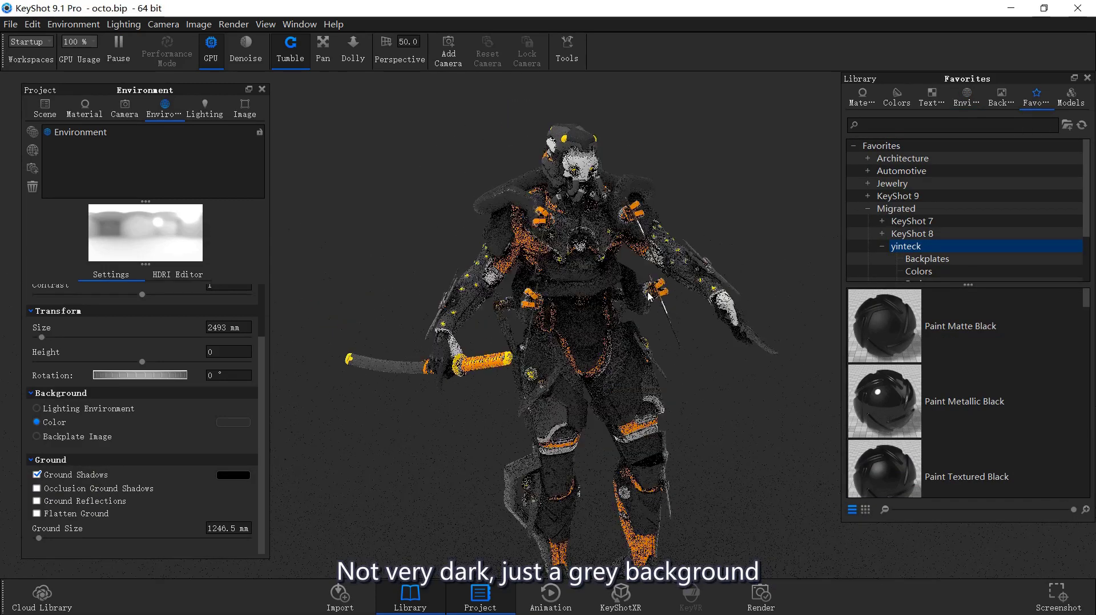
{"action": "scroll", "coordinate": [632, 240], "scroll_direction": "up", "scroll_amount": 3}
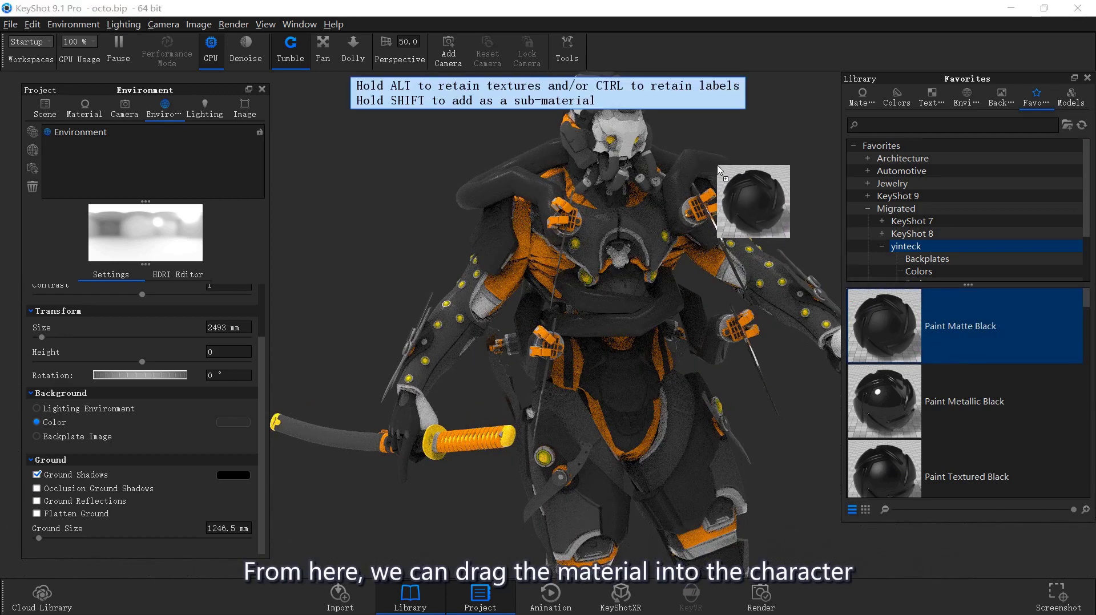
{"action": "left_click_drag", "start_coordinate": [898, 332], "coordinate": [721, 169]}
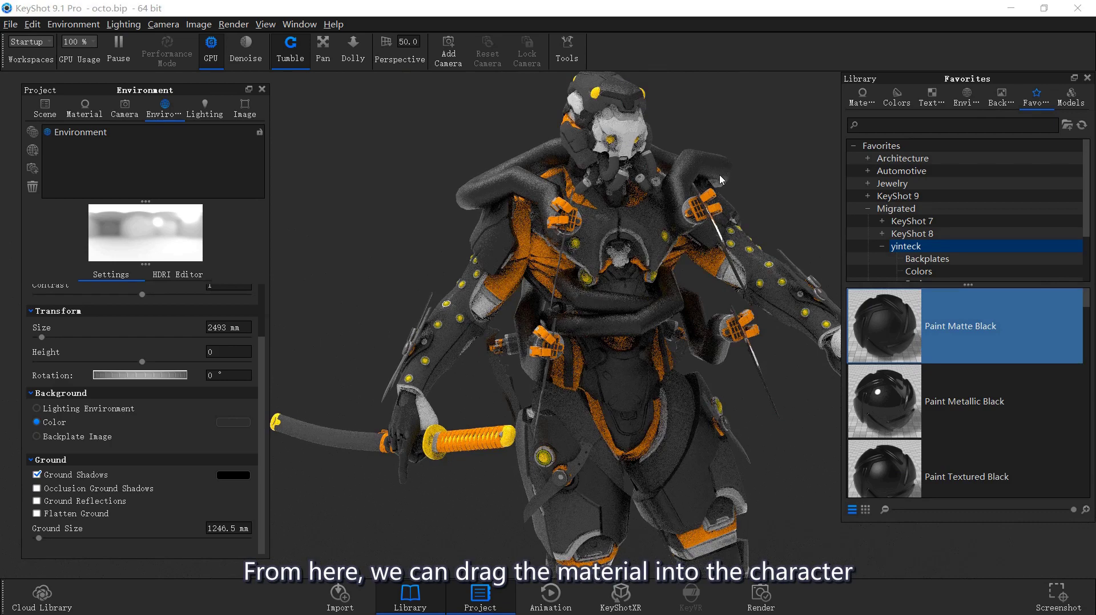
{"action": "double_click", "coordinate": [717, 169]}
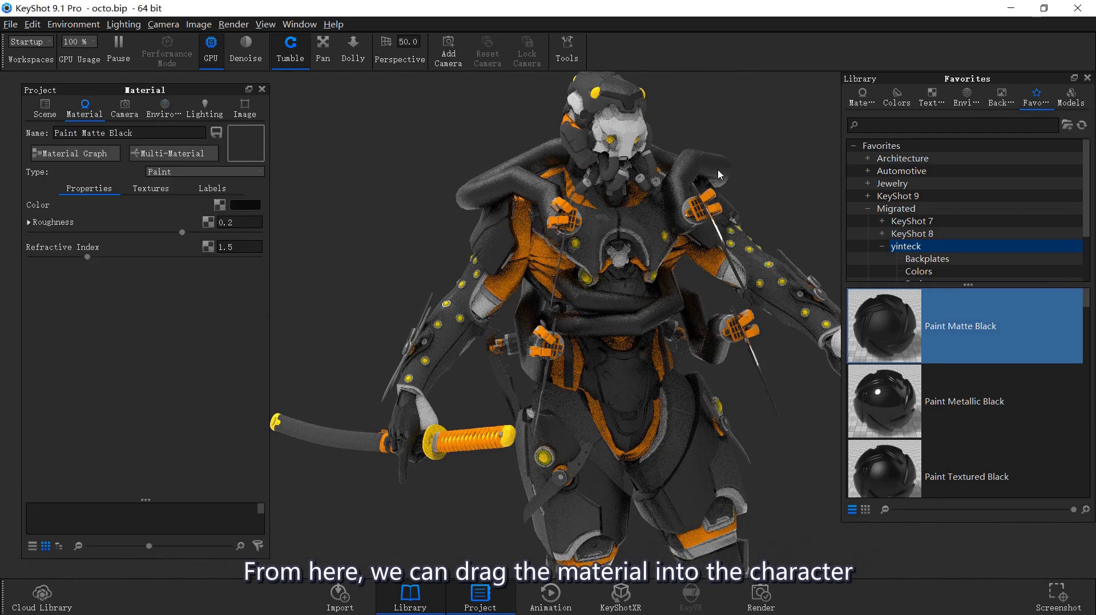
{"action": "left_click", "coordinate": [246, 205]}
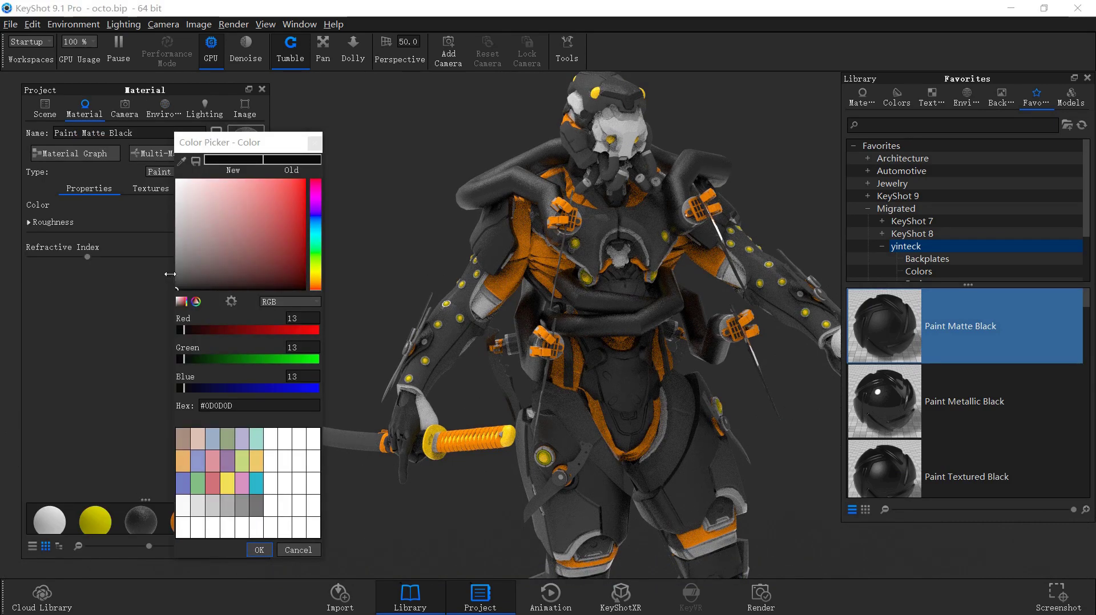
{"action": "left_click", "coordinate": [260, 550]}
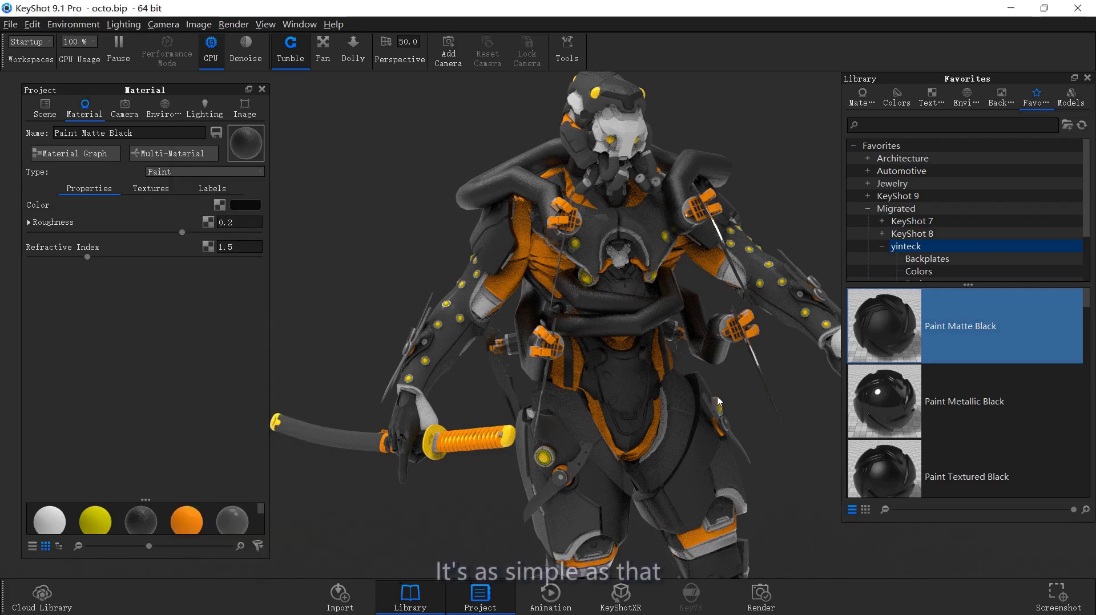
Step: Apply Hard Rough Plastic Grey from Favorites to the robot's orange parts
{"action": "mouse_move", "coordinate": [643, 285]}
{"action": "left_mouse_down"}
{"action": "mouse_move", "coordinate": [628, 207]}
{"action": "mouse_move", "coordinate": [569, 250]}
{"action": "left_mouse_up"}
{"action": "scroll", "coordinate": [958, 371], "scroll_direction": "down", "scroll_amount": 2}
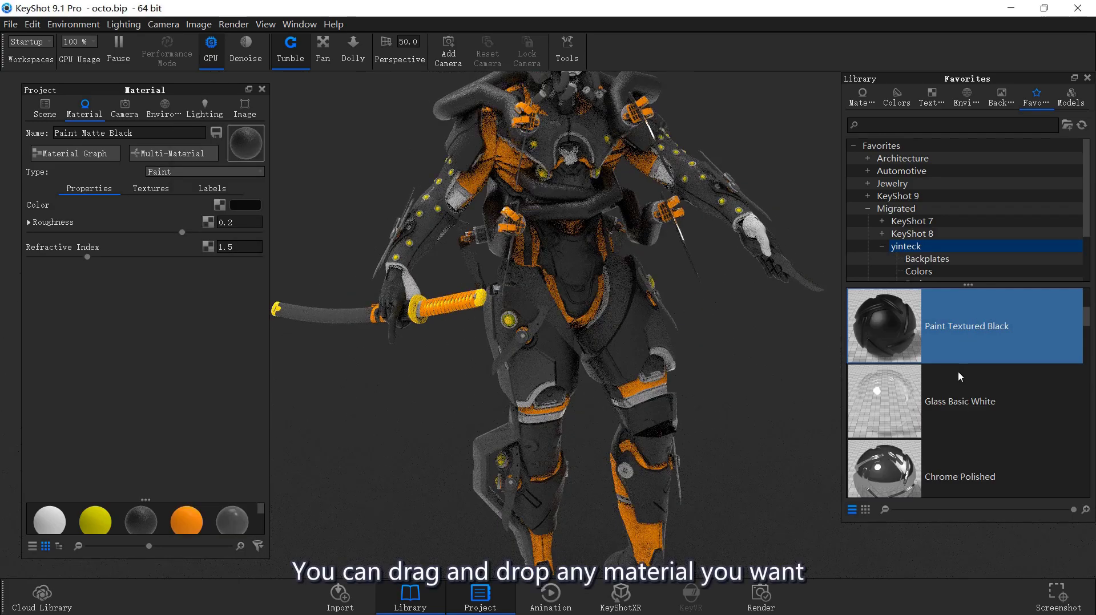
{"action": "scroll", "coordinate": [957, 370], "scroll_direction": "down", "scroll_amount": 2}
{"action": "scroll", "coordinate": [965, 388], "scroll_direction": "down", "scroll_amount": 2}
{"action": "scroll", "coordinate": [989, 400], "scroll_direction": "down", "scroll_amount": 2}
{"action": "scroll", "coordinate": [990, 425], "scroll_direction": "down", "scroll_amount": 2}
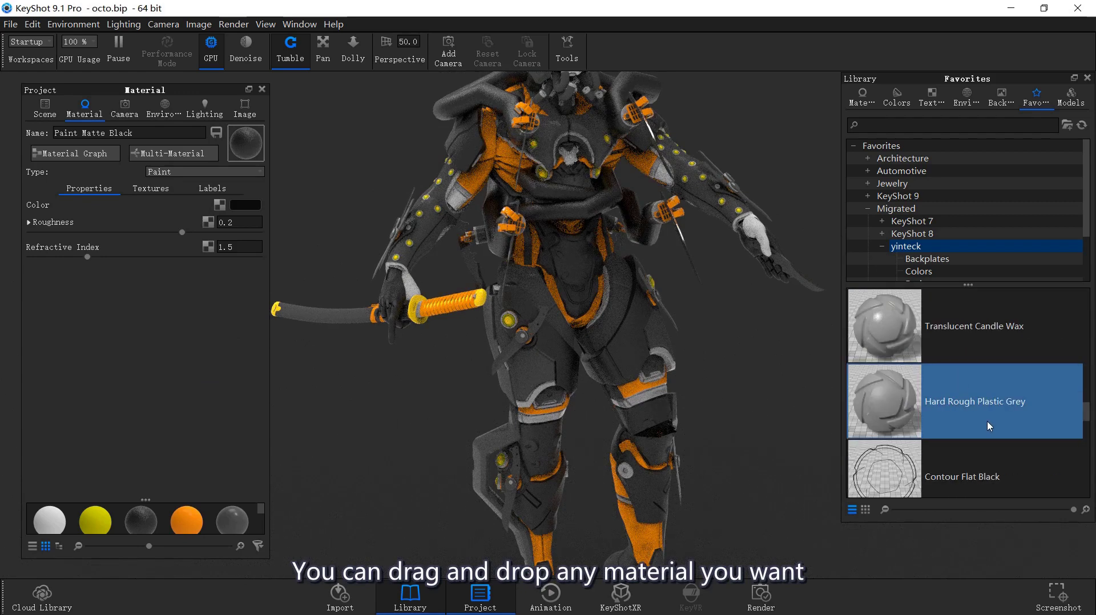
{"action": "scroll", "coordinate": [988, 428], "scroll_direction": "up", "scroll_amount": 2}
{"action": "scroll", "coordinate": [987, 431], "scroll_direction": "down", "scroll_amount": 2}
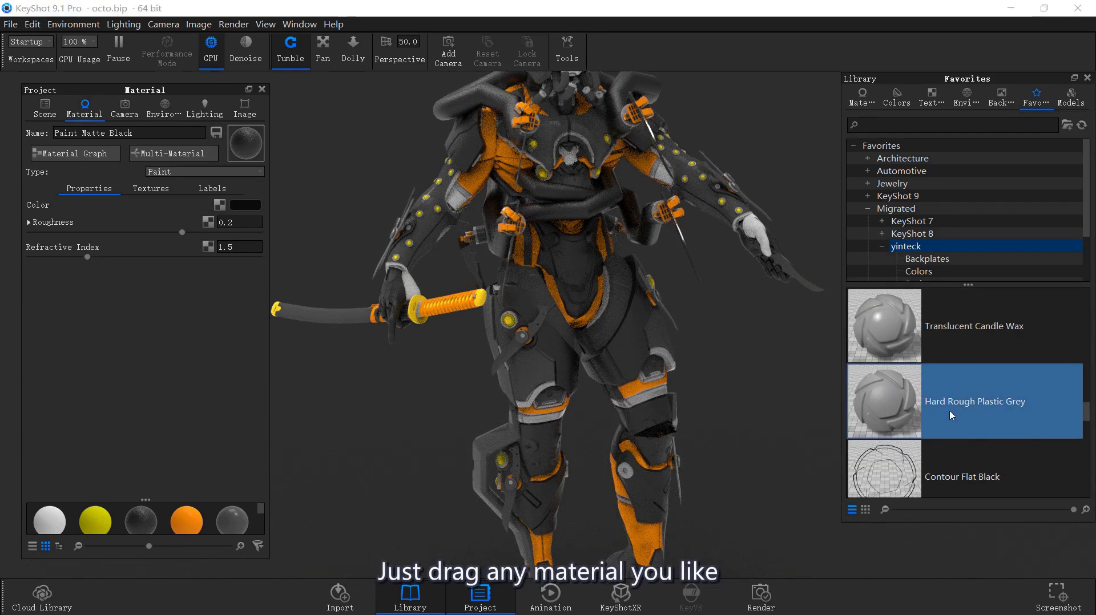
{"action": "left_click_drag", "start_coordinate": [923, 410], "coordinate": [668, 317]}
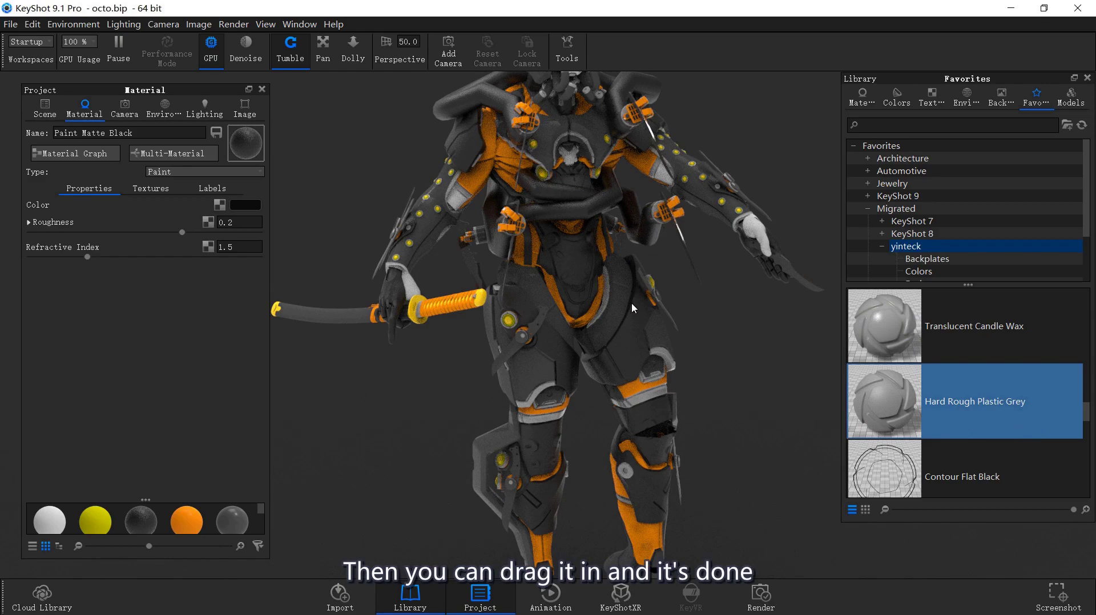
{"action": "scroll", "coordinate": [737, 430], "scroll_direction": "up", "scroll_amount": 3}
{"action": "scroll", "coordinate": [752, 441], "scroll_direction": "up", "scroll_amount": 2}
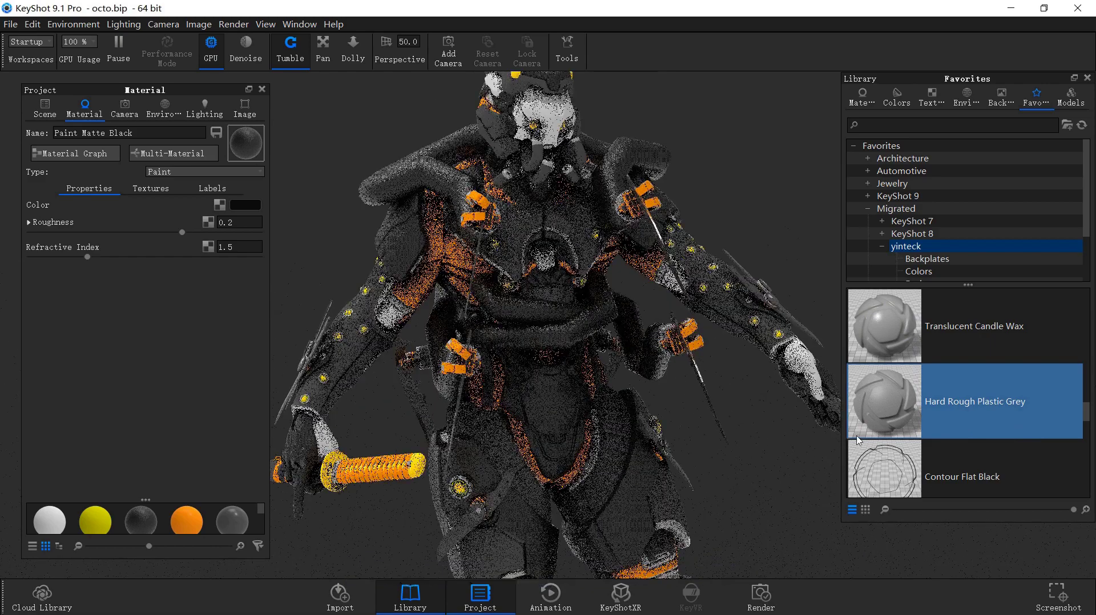
{"action": "left_click_drag", "start_coordinate": [961, 415], "coordinate": [435, 257]}
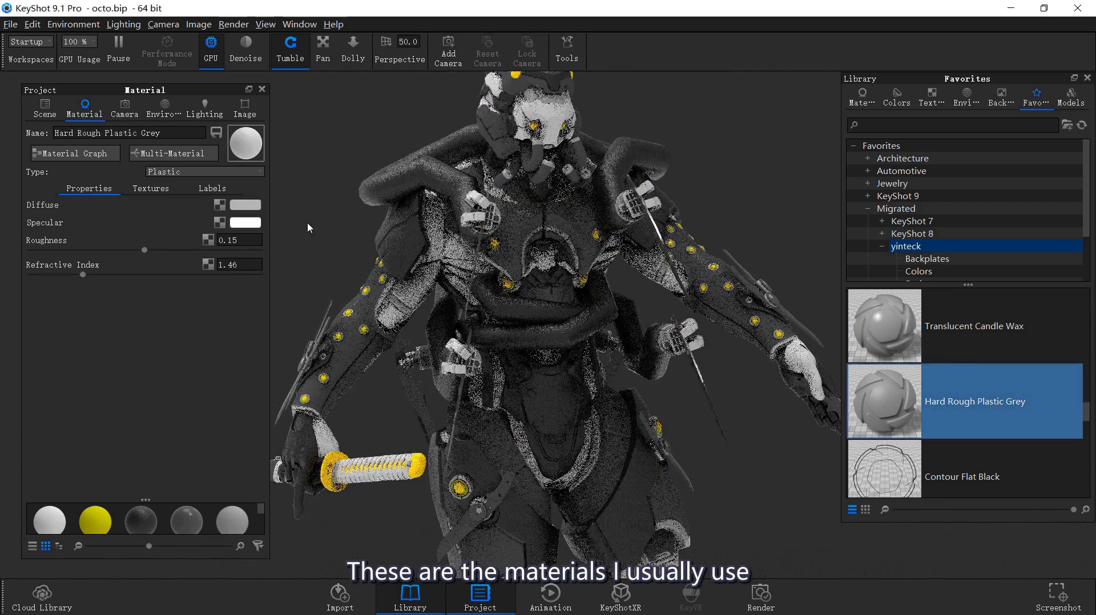
Step: Change the Hard Rough Plastic Grey diffuse colour to saturated orange #EE7F00 (RGB 238, 127, 0)
{"action": "left_click", "coordinate": [245, 204]}
{"action": "left_click_drag", "start_coordinate": [319, 280], "coordinate": [316, 290]}
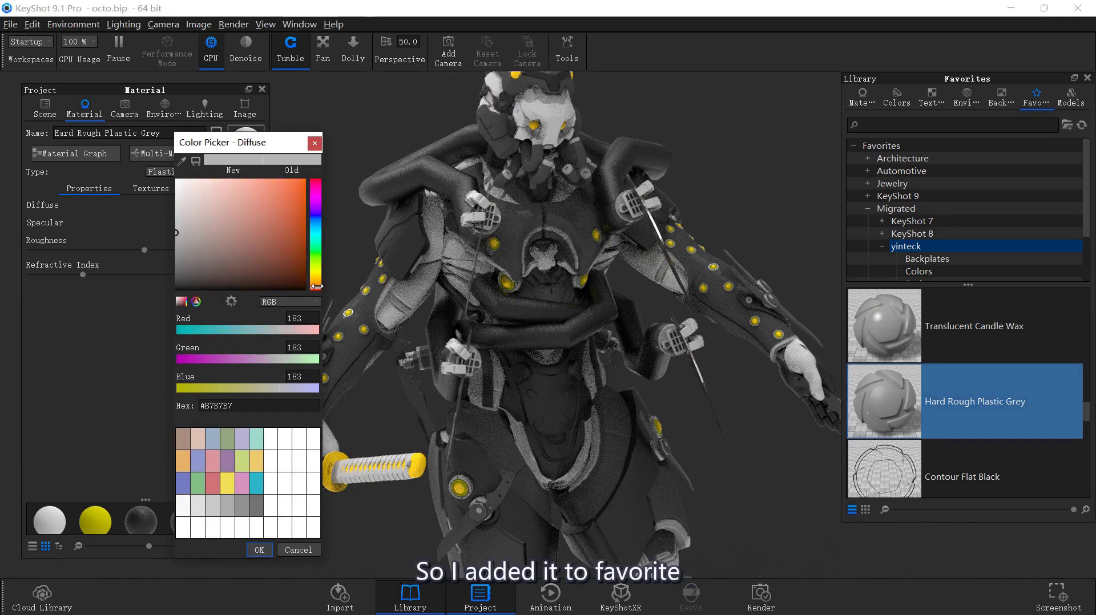
{"action": "left_click_drag", "start_coordinate": [294, 219], "coordinate": [304, 209]}
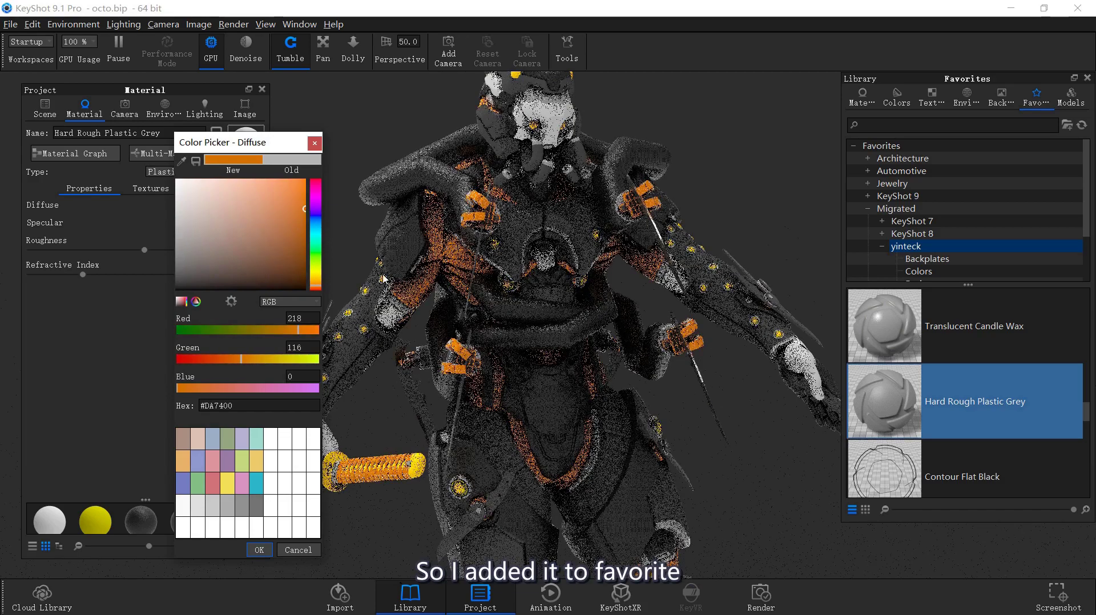
{"action": "left_click_drag", "start_coordinate": [265, 146], "coordinate": [319, 137]}
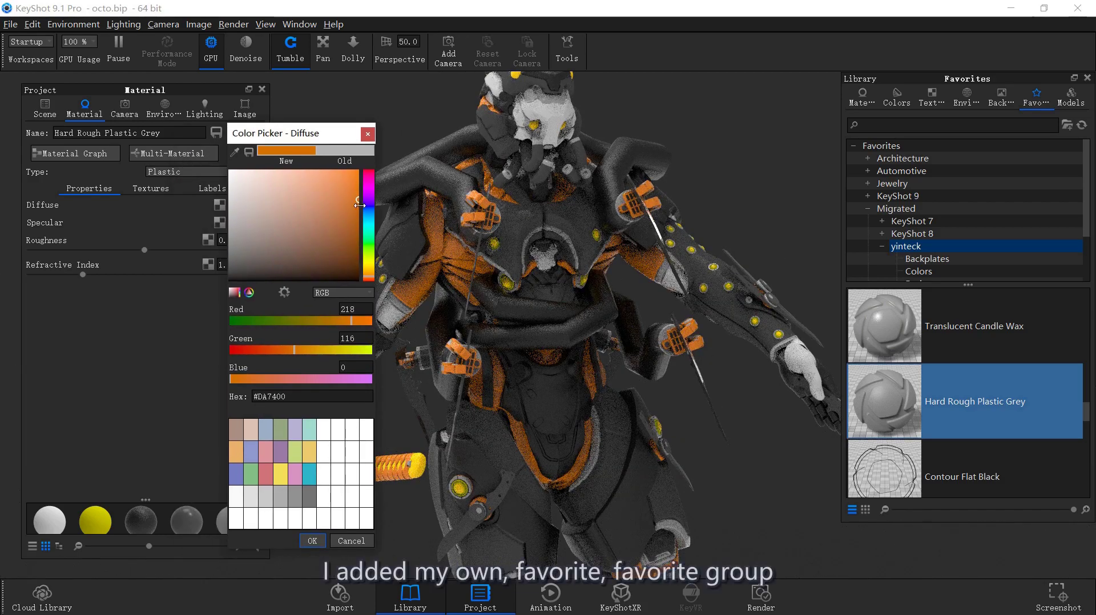
{"action": "left_click_drag", "start_coordinate": [354, 194], "coordinate": [363, 190]}
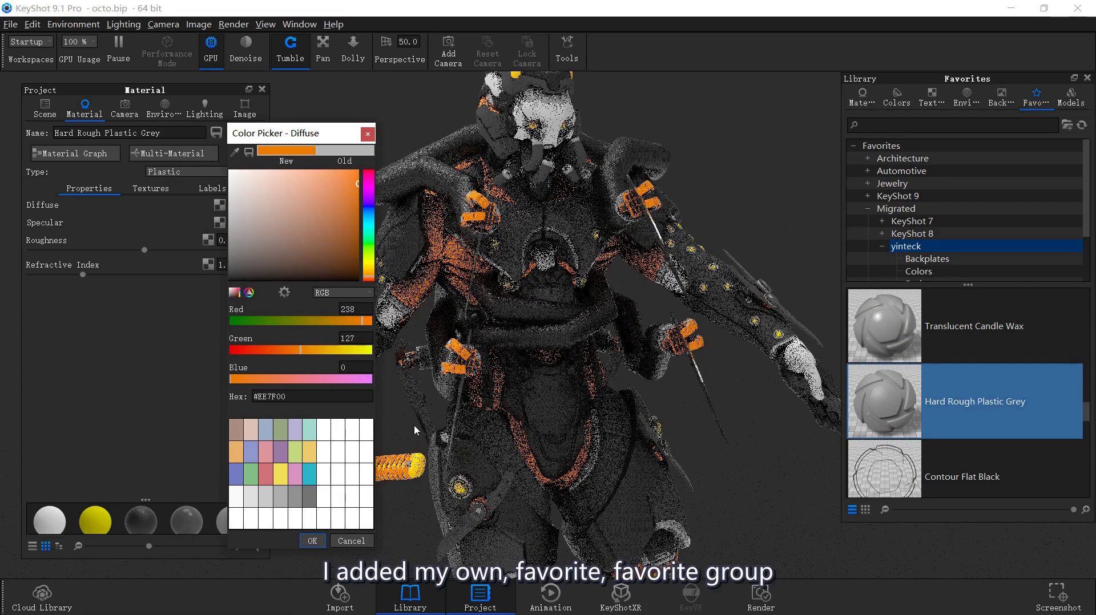
{"action": "left_click", "coordinate": [312, 541]}
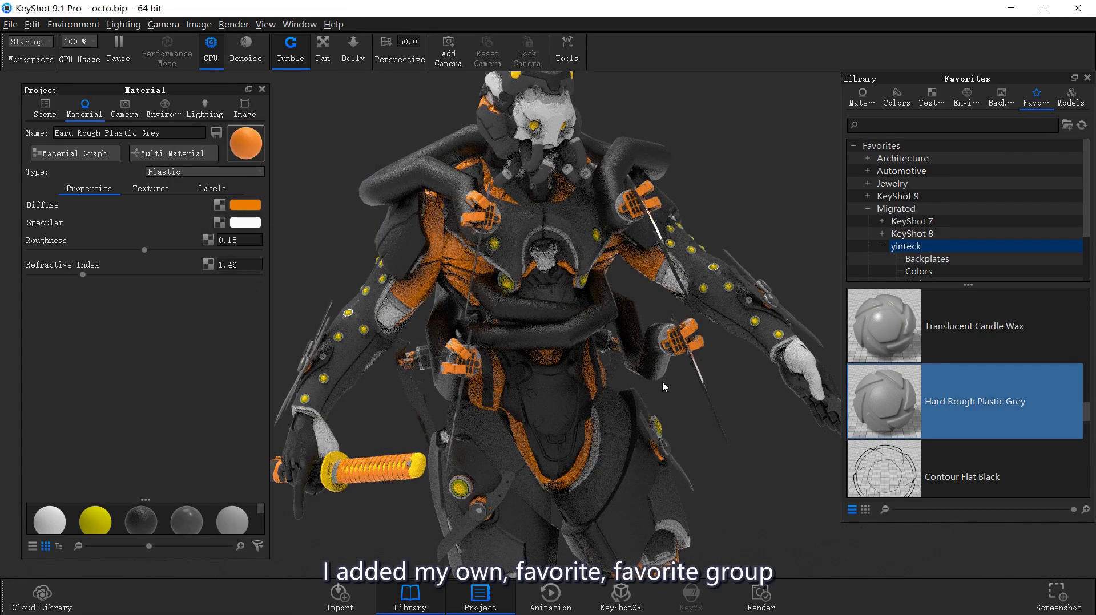
{"action": "left_click_drag", "start_coordinate": [662, 386], "coordinate": [665, 371]}
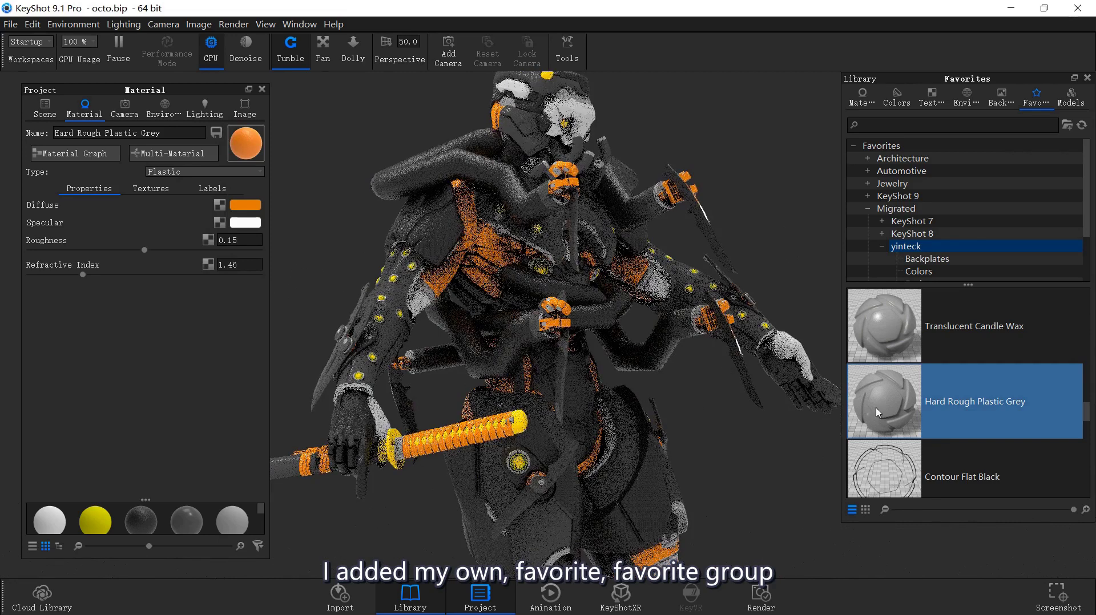
{"action": "scroll", "coordinate": [882, 412], "scroll_direction": "down", "scroll_amount": 2}
{"action": "scroll", "coordinate": [913, 412], "scroll_direction": "up", "scroll_amount": 4}
{"action": "scroll", "coordinate": [954, 411], "scroll_direction": "up", "scroll_amount": 3}
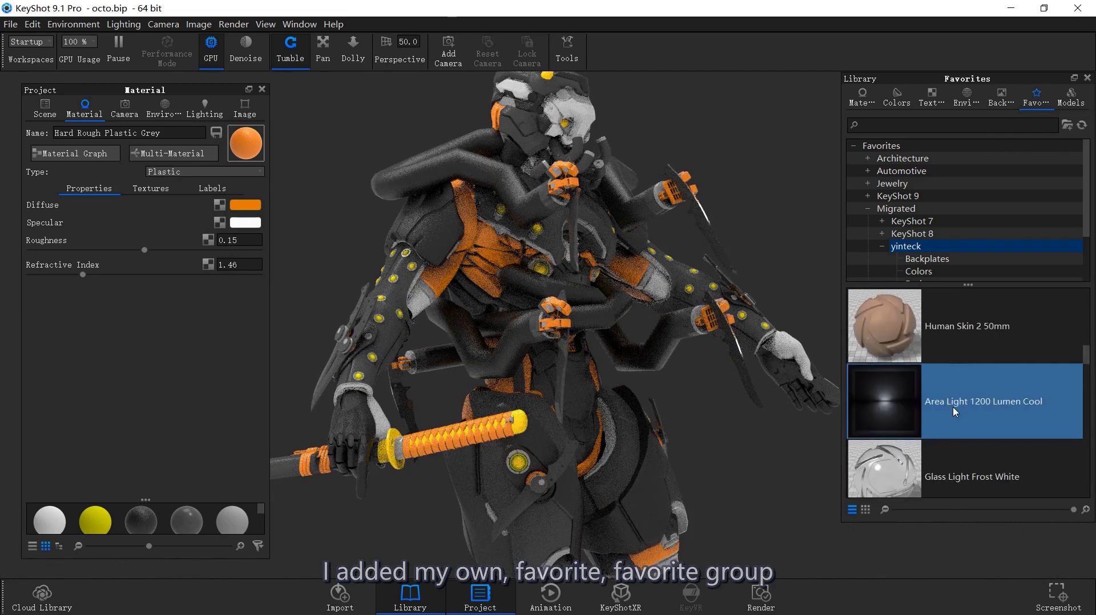
{"action": "scroll", "coordinate": [955, 412], "scroll_direction": "up", "scroll_amount": 2}
Step: Show library materials as thumbnails and apply Titanium Rough to a part of the robot
{"action": "left_click", "coordinate": [865, 510]}
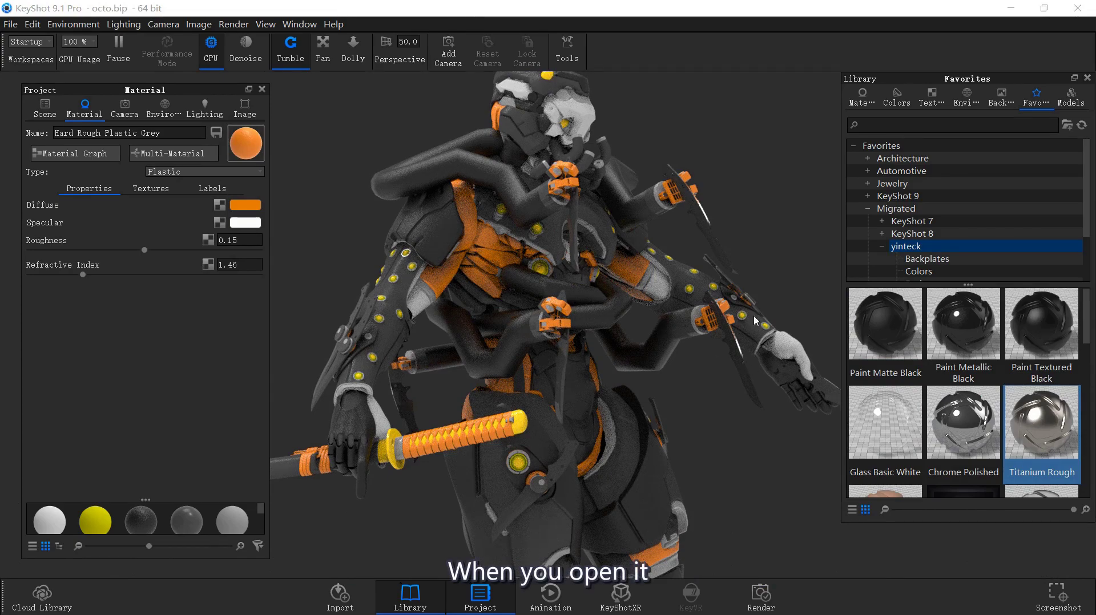
{"action": "left_click_drag", "start_coordinate": [640, 338], "coordinate": [588, 343]}
{"action": "left_click_drag", "start_coordinate": [1042, 422], "coordinate": [633, 252]}
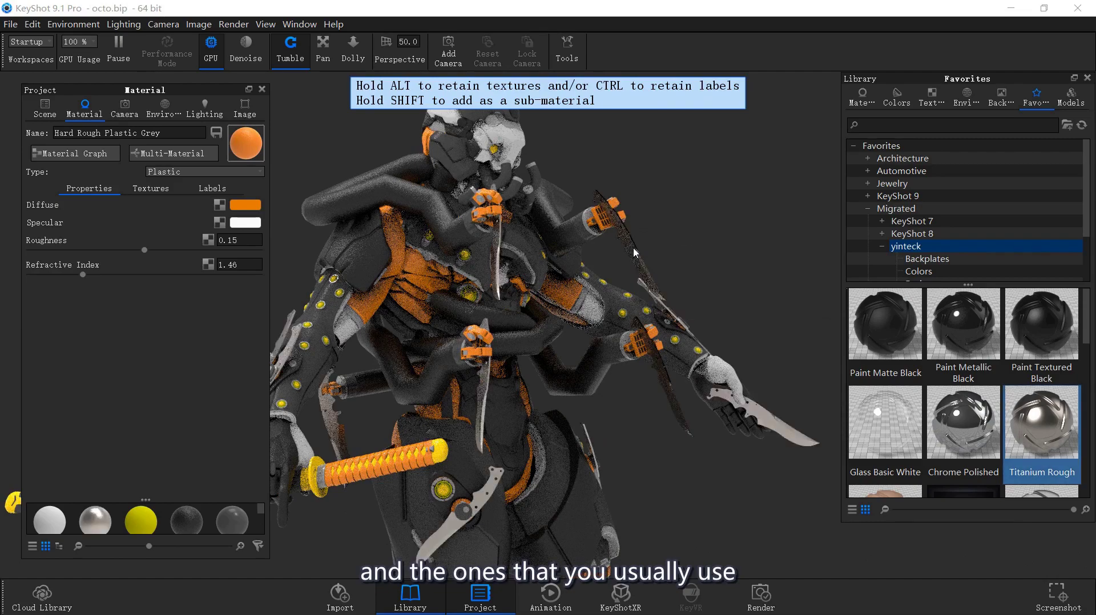
{"action": "left_click_drag", "start_coordinate": [562, 504], "coordinate": [567, 270]}
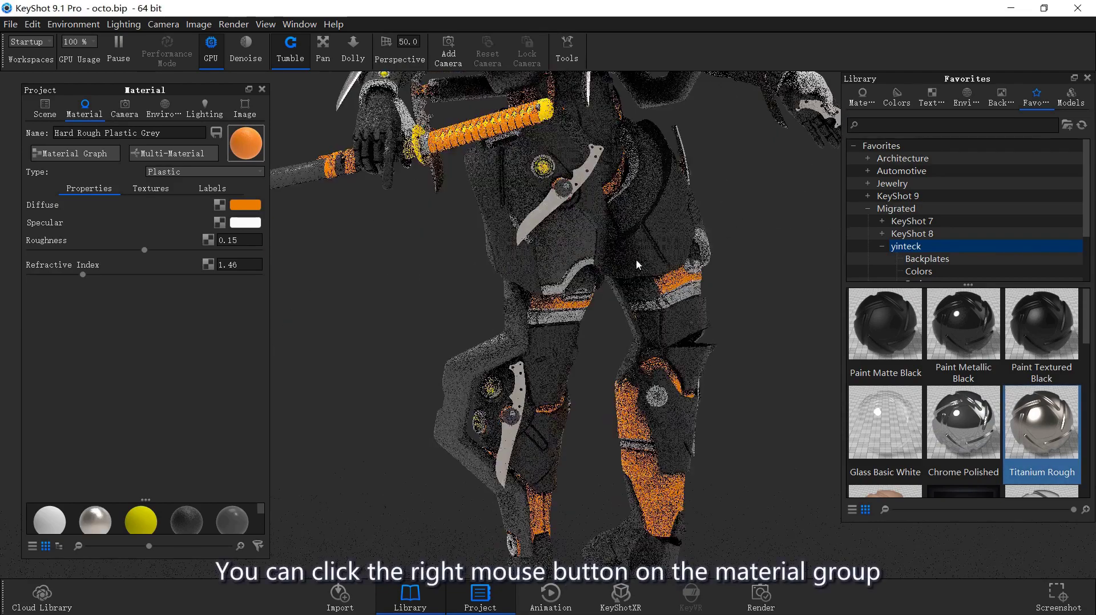
{"action": "scroll", "coordinate": [566, 270], "scroll_direction": "up", "scroll_amount": 3}
{"action": "left_click", "coordinate": [946, 422]}
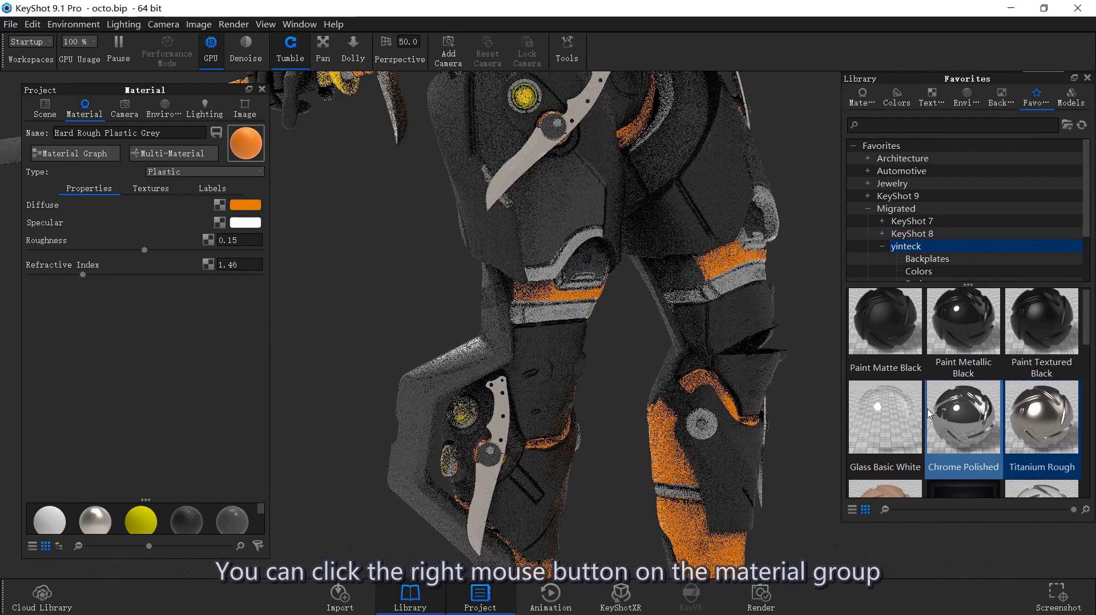
{"action": "left_click", "coordinate": [1041, 412]}
{"action": "left_click_drag", "start_coordinate": [1087, 323], "coordinate": [1088, 342]}
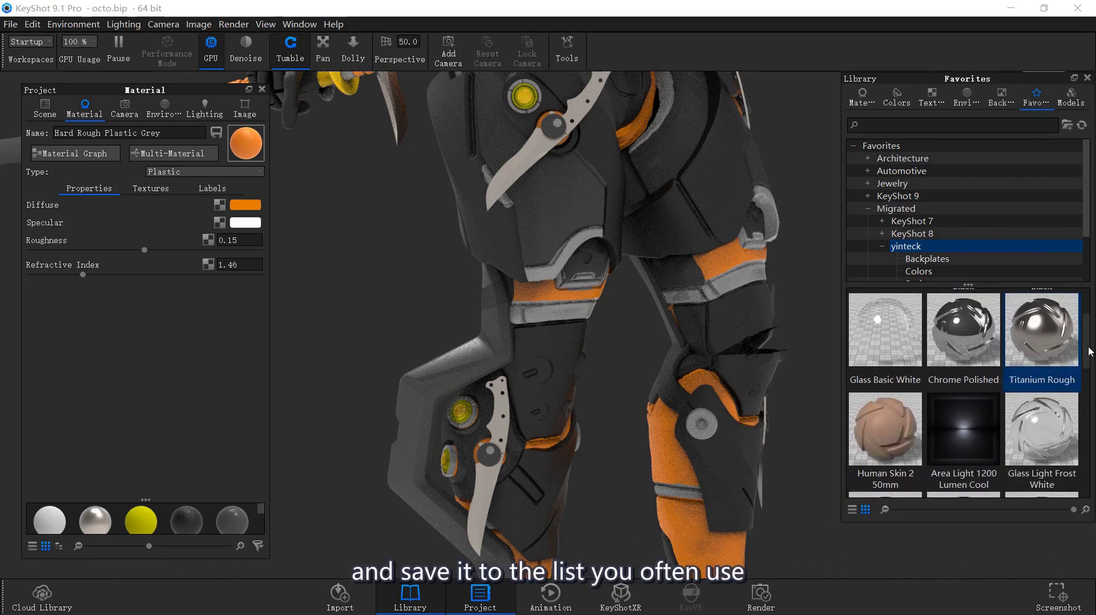
{"action": "scroll", "coordinate": [1066, 298], "scroll_direction": "up", "scroll_amount": 1}
Step: Search the material library for 'gold' and apply Gold 24k Textured to the hip hub's centre
{"action": "left_click", "coordinate": [862, 95]}
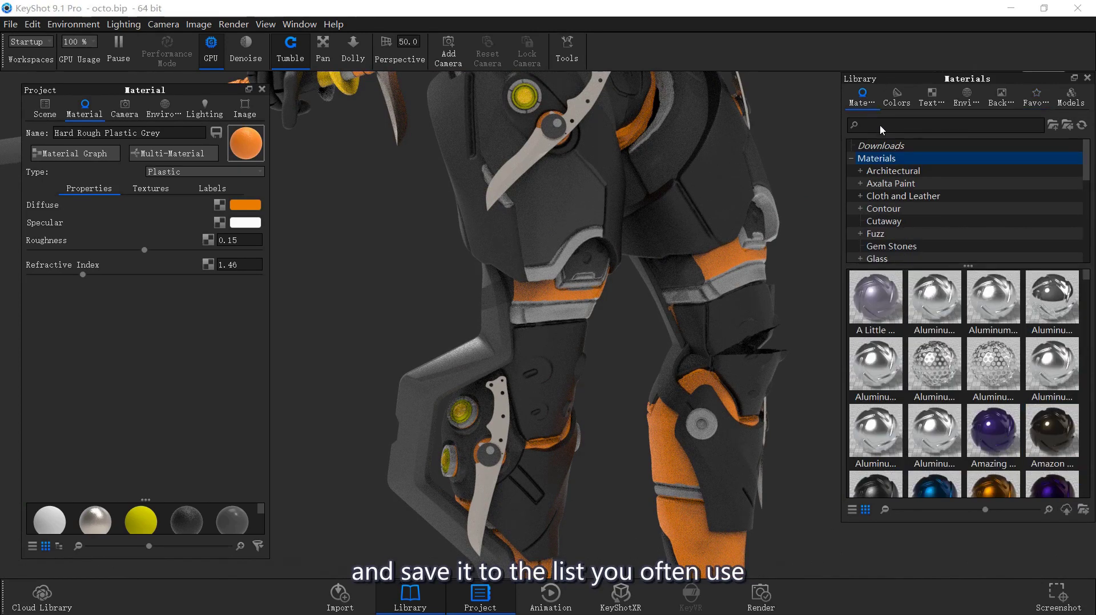
{"action": "left_click", "coordinate": [881, 125]}
{"action": "type", "text": "gold"}
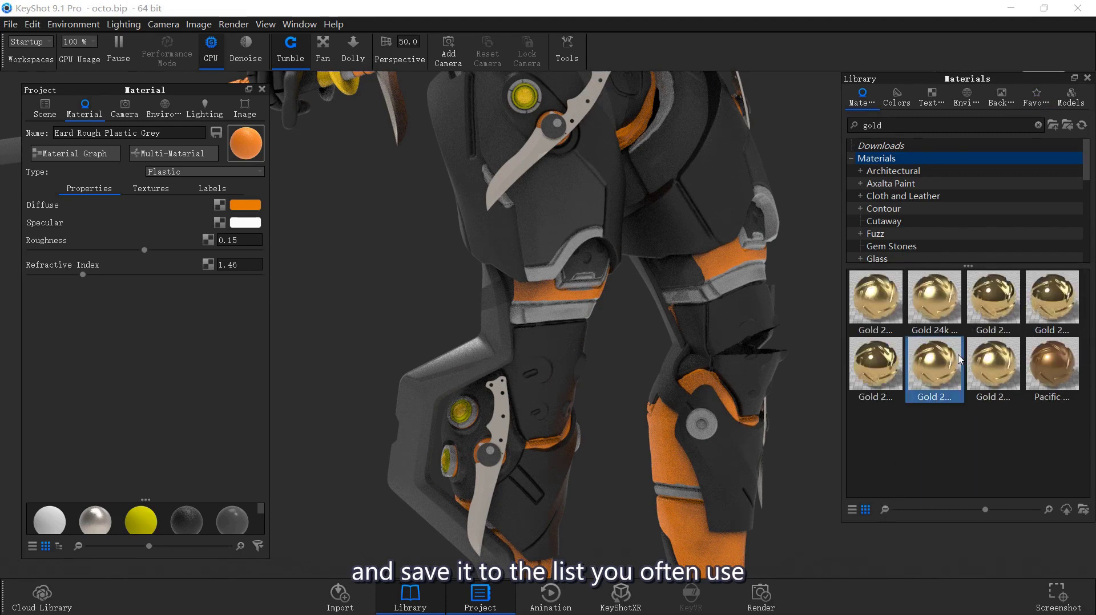
{"action": "left_click", "coordinate": [851, 510]}
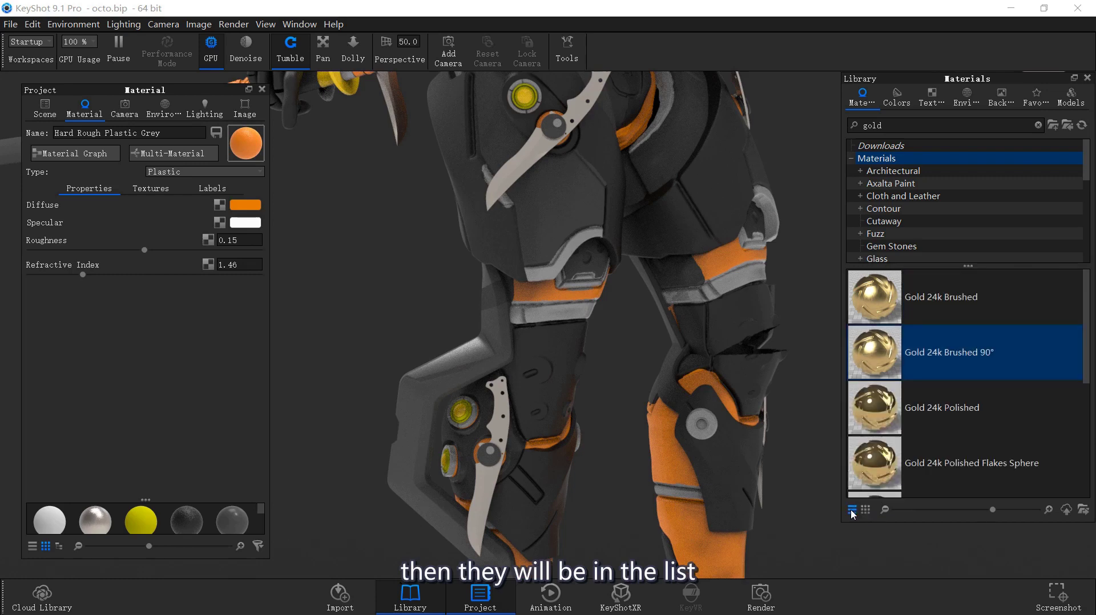
{"action": "scroll", "coordinate": [967, 424], "scroll_direction": "down", "scroll_amount": 4}
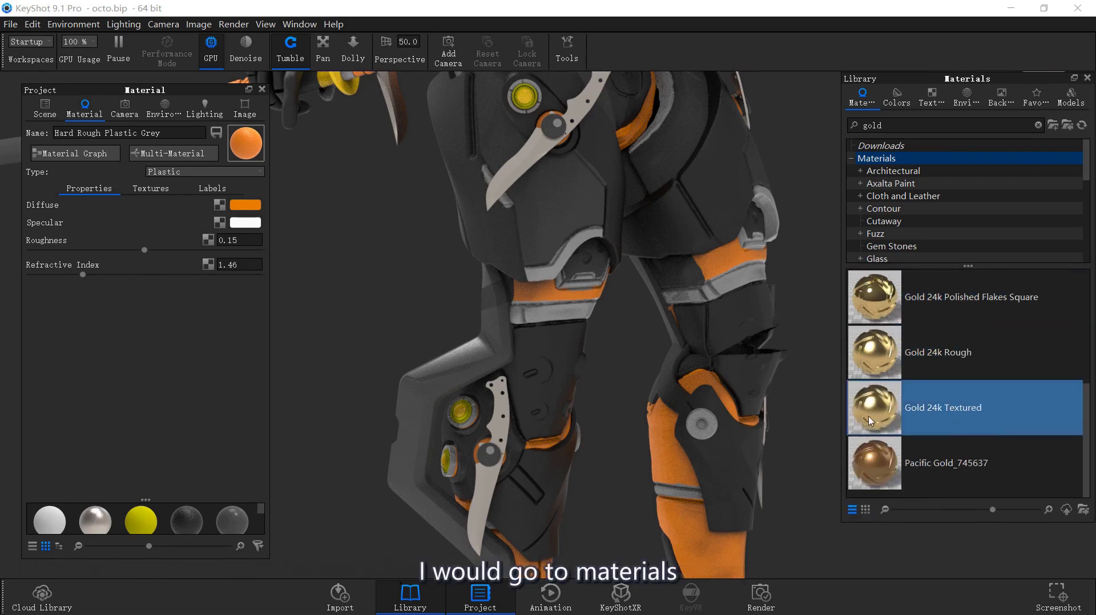
{"action": "left_click_drag", "start_coordinate": [871, 416], "coordinate": [528, 106]}
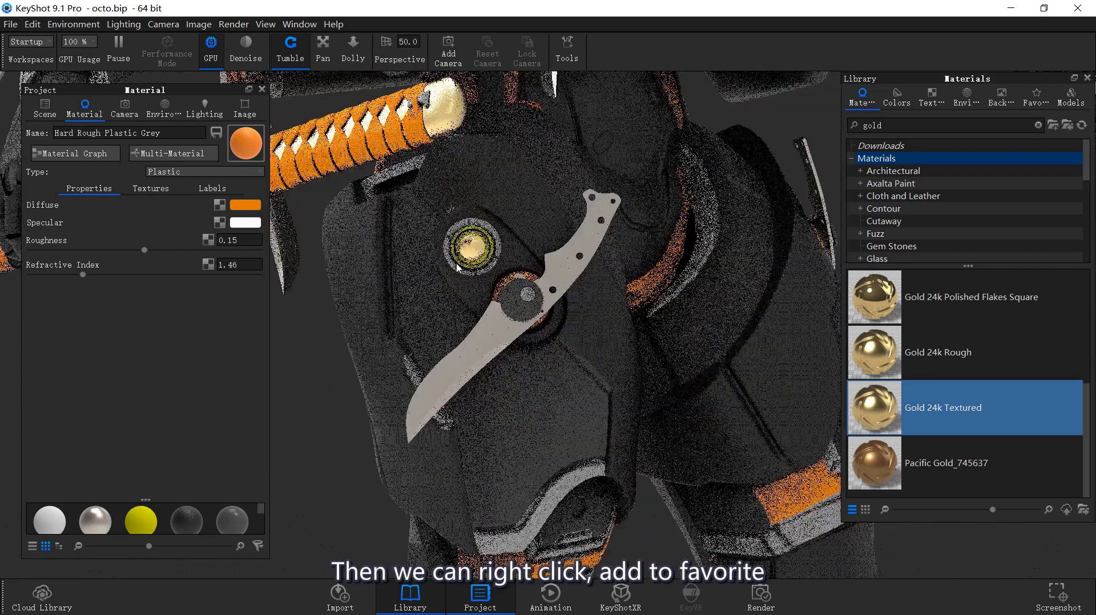
{"action": "scroll", "coordinate": [512, 300], "scroll_direction": "up", "scroll_amount": 3}
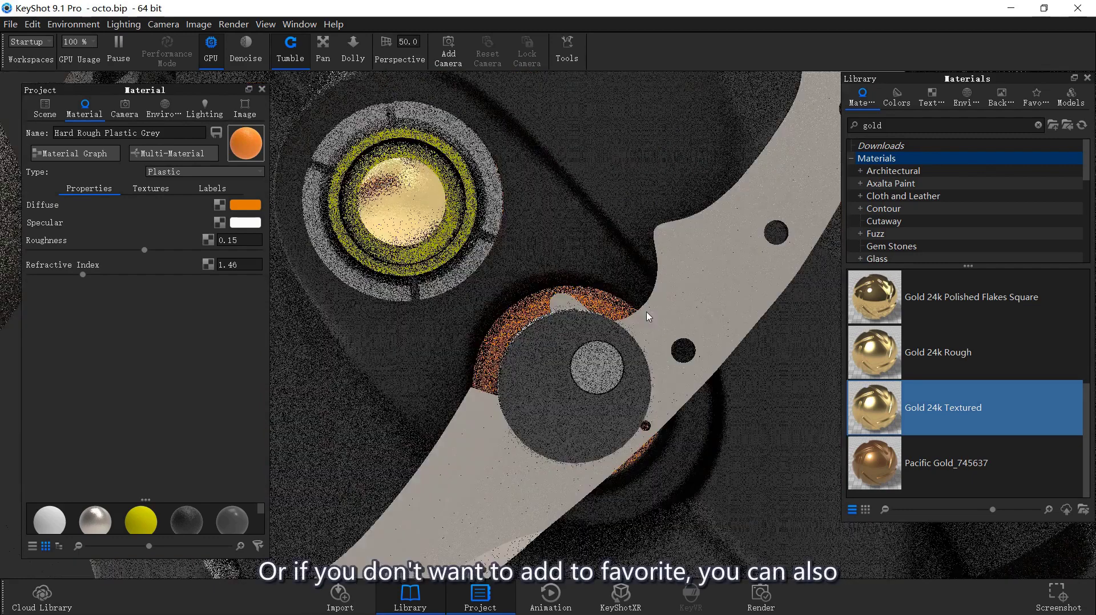
{"action": "double_click", "coordinate": [532, 210]}
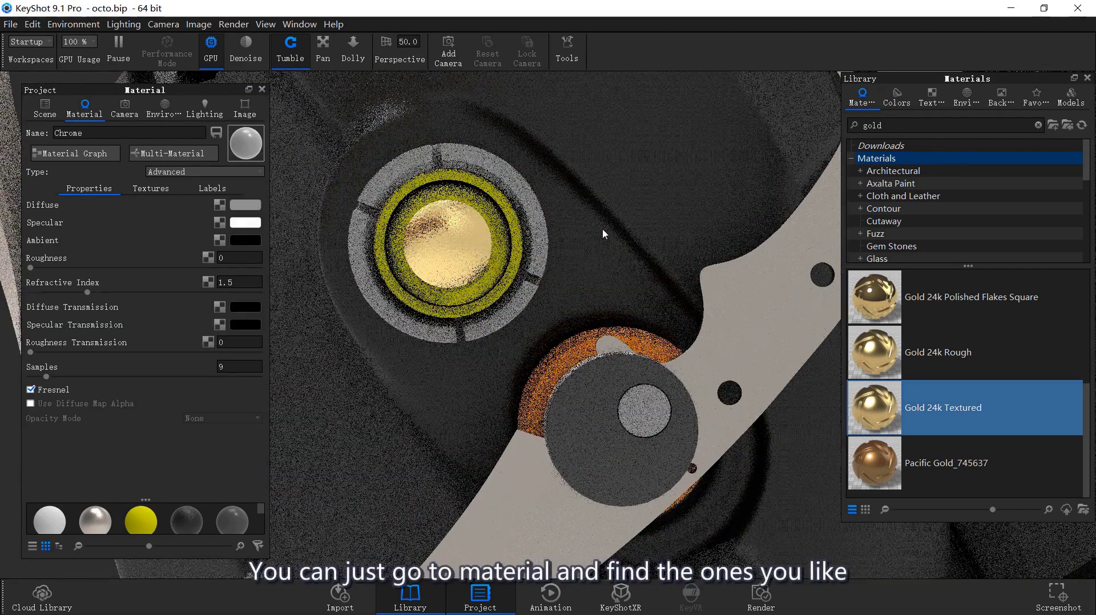
{"action": "left_click", "coordinate": [1036, 103]}
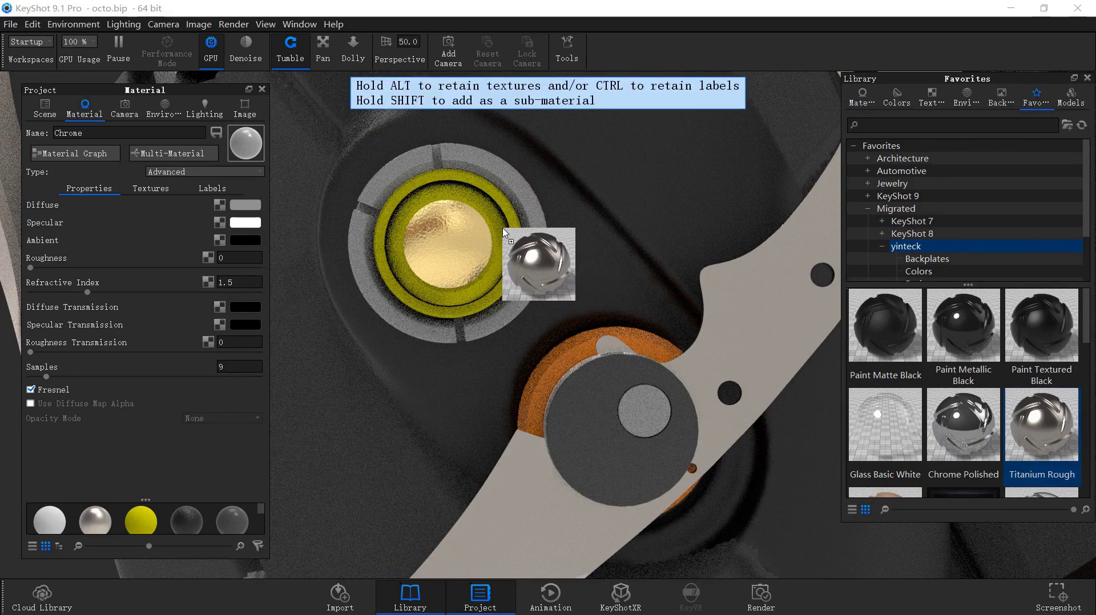
Step: Apply Titanium Rough to the yellow ring around the gold hub
{"action": "left_click_drag", "start_coordinate": [1028, 435], "coordinate": [505, 230]}
{"action": "mouse_move", "coordinate": [1041, 425]}
{"action": "left_mouse_down"}
{"action": "mouse_move", "coordinate": [542, 242]}
{"action": "mouse_move", "coordinate": [674, 352]}
{"action": "left_mouse_up"}
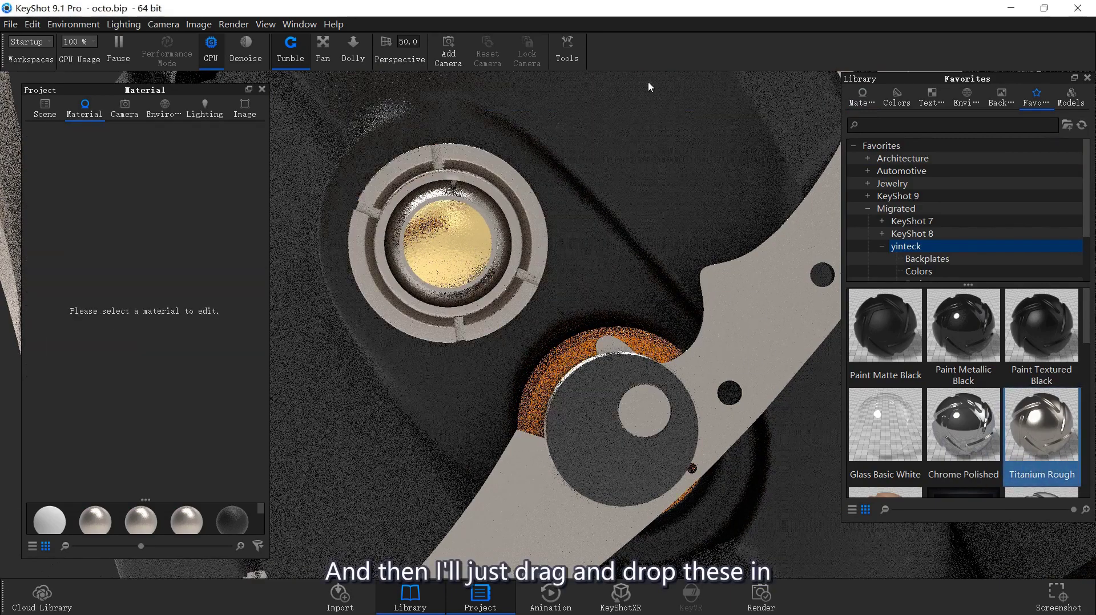
{"action": "scroll", "coordinate": [608, 328], "scroll_direction": "down", "scroll_amount": 5}
{"action": "scroll", "coordinate": [608, 329], "scroll_direction": "down", "scroll_amount": 3}
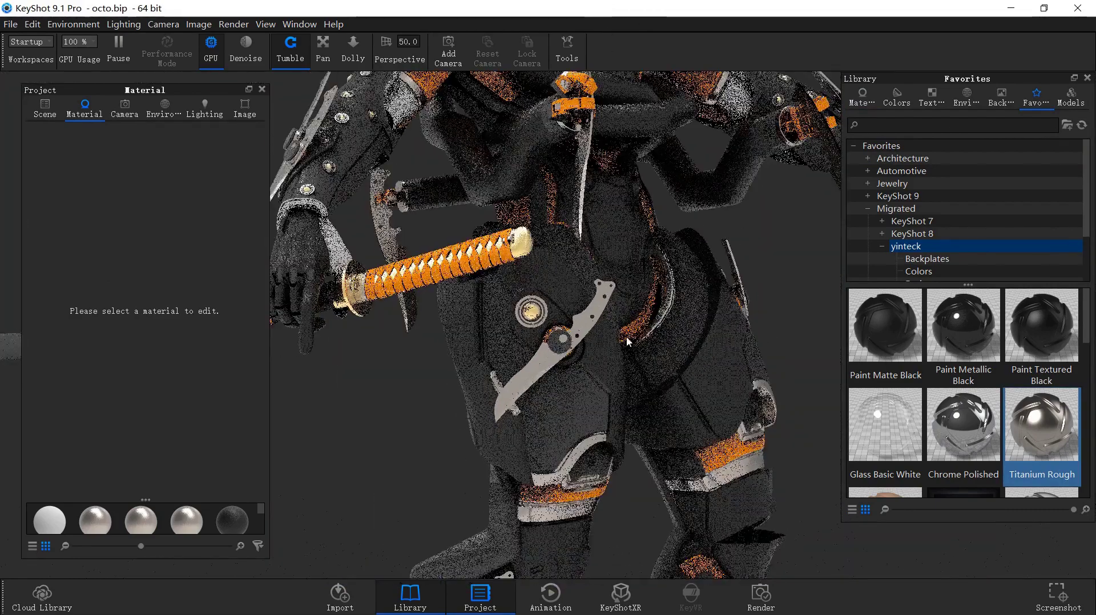
{"action": "scroll", "coordinate": [608, 328], "scroll_direction": "down", "scroll_amount": 1}
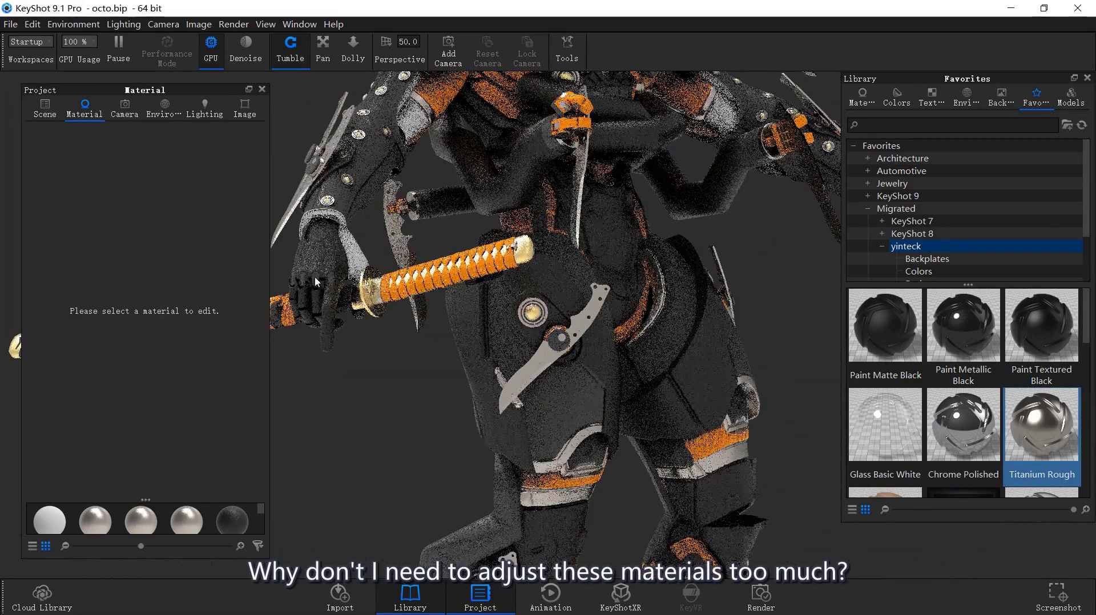
Step: Inspect the materials on the dark metal part and the black armour plates
{"action": "double_click", "coordinate": [625, 429]}
{"action": "left_click_drag", "start_coordinate": [529, 427], "coordinate": [496, 427]}
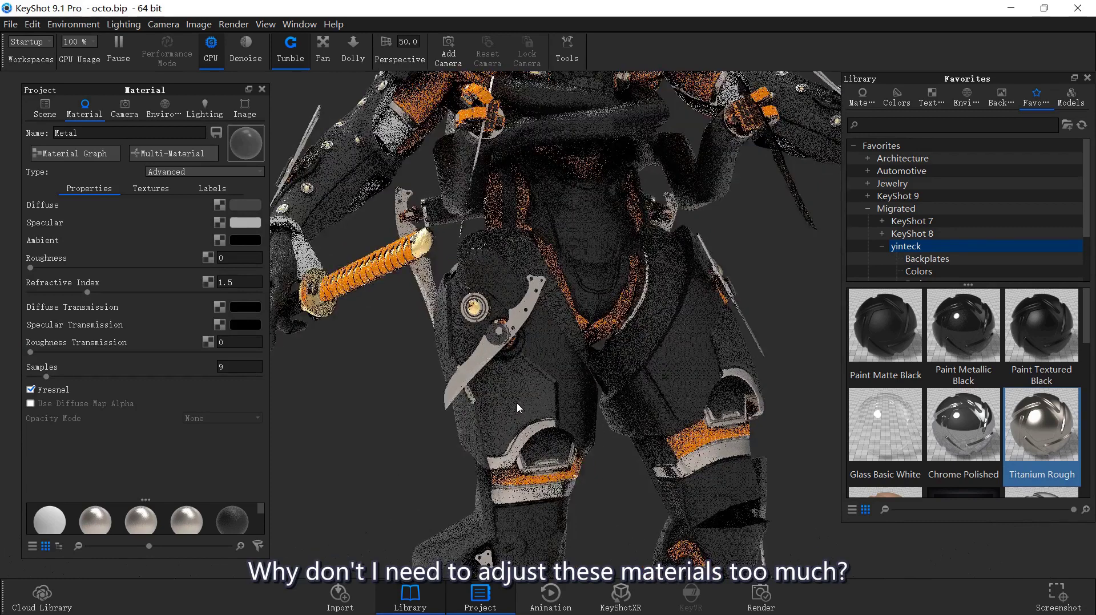
{"action": "double_click", "coordinate": [522, 401]}
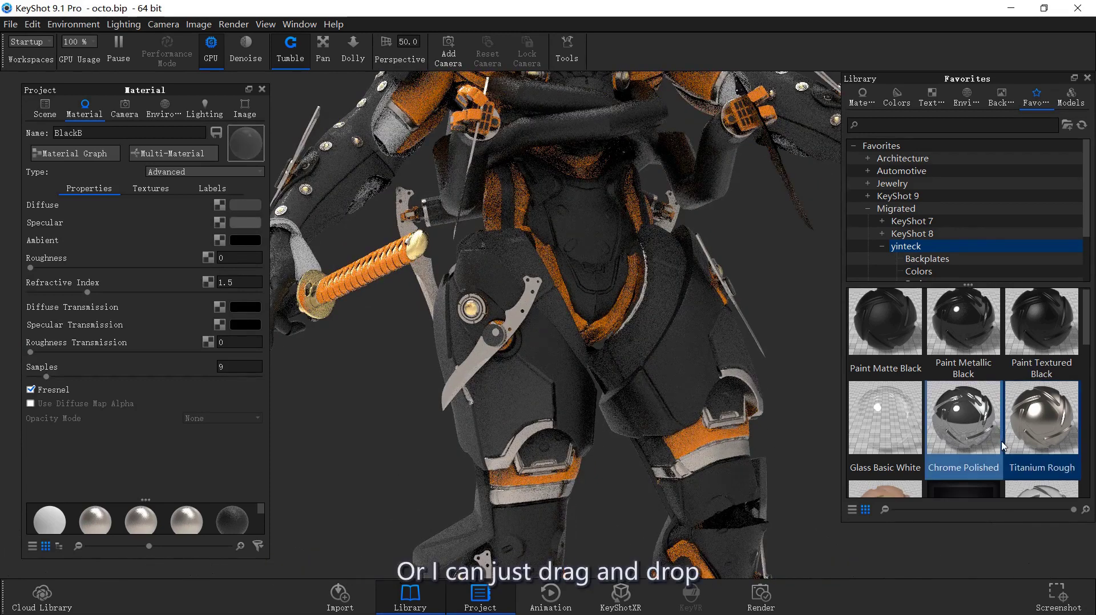
{"action": "scroll", "coordinate": [1028, 371], "scroll_direction": "down", "scroll_amount": 2}
{"action": "scroll", "coordinate": [1012, 366], "scroll_direction": "down", "scroll_amount": 2}
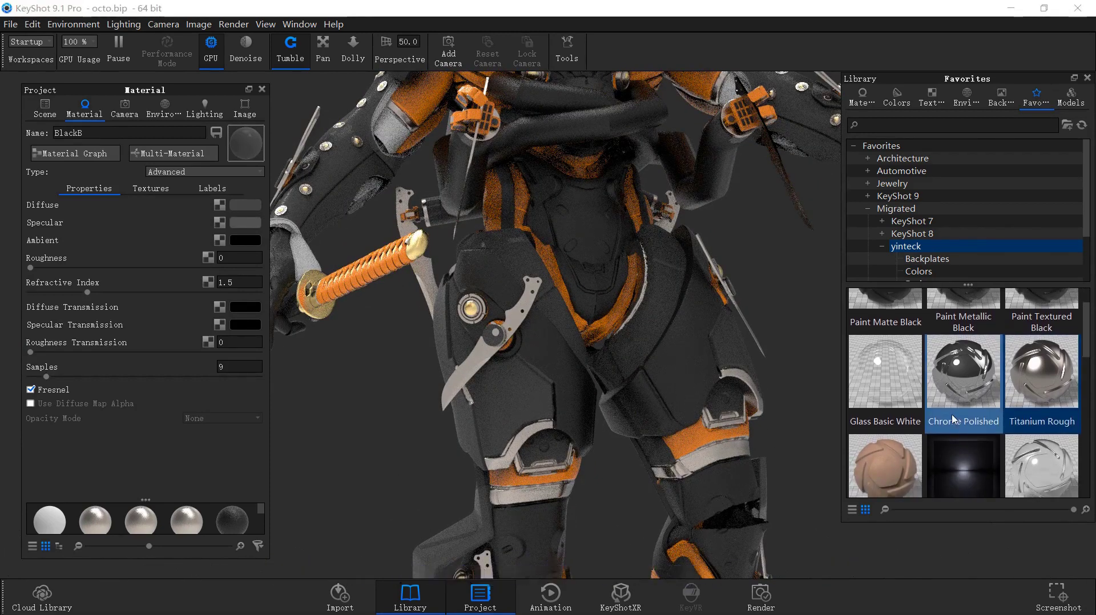
{"action": "scroll", "coordinate": [996, 388], "scroll_direction": "down", "scroll_amount": 2}
{"action": "scroll", "coordinate": [978, 411], "scroll_direction": "down", "scroll_amount": 2}
{"action": "scroll", "coordinate": [961, 434], "scroll_direction": "down", "scroll_amount": 2}
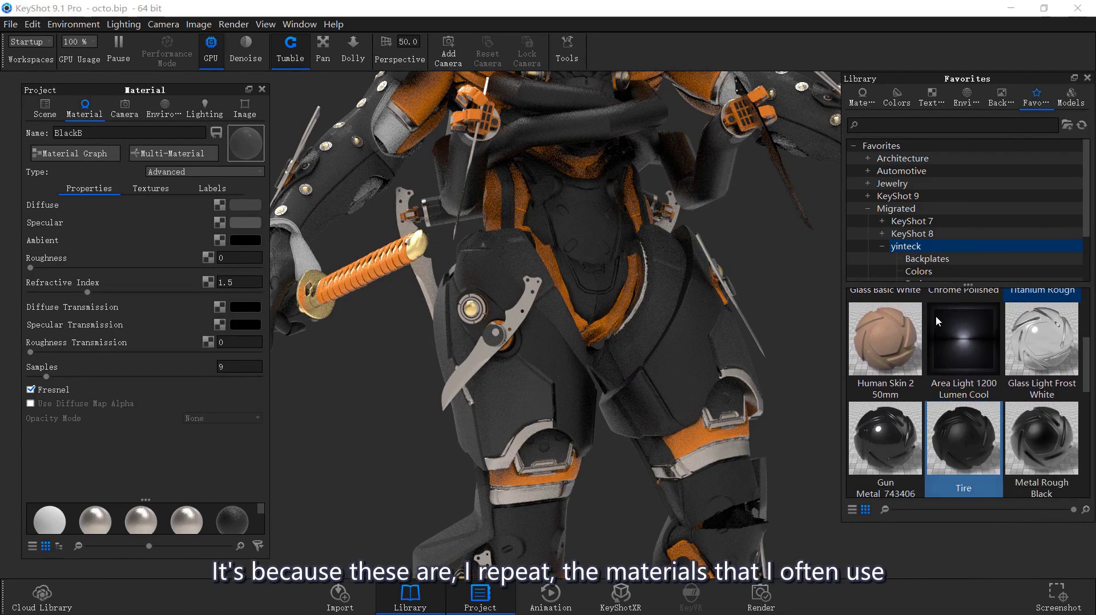
Step: Apply Hard Rough Plastic Grey from the favourite materials to the black hip armour plates
{"action": "left_click", "coordinate": [931, 260]}
{"action": "scroll", "coordinate": [962, 255], "scroll_direction": "down", "scroll_amount": 2}
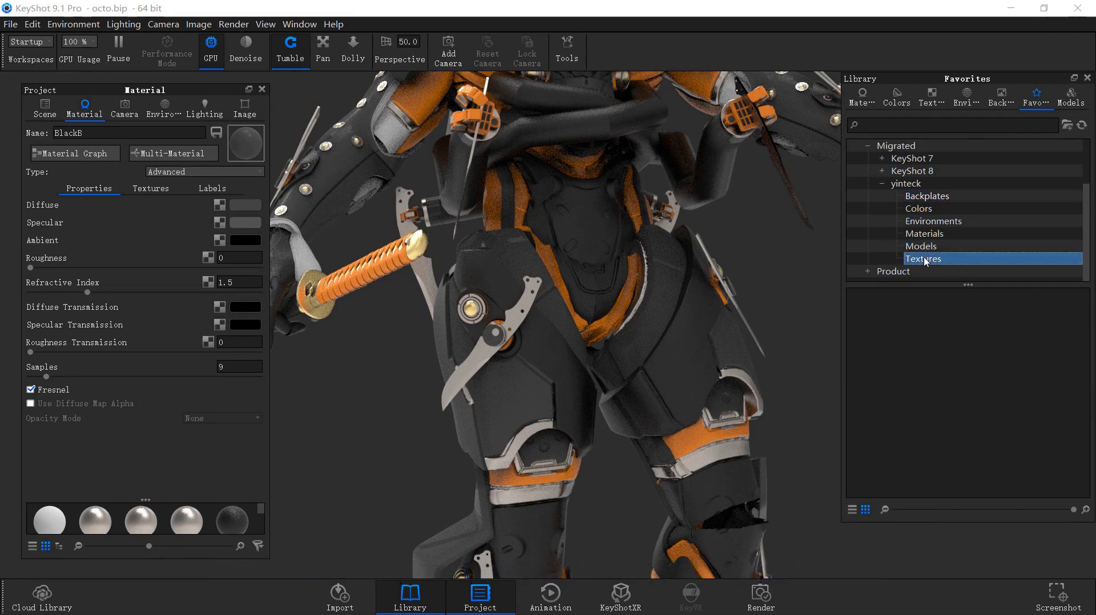
{"action": "left_click", "coordinate": [924, 234]}
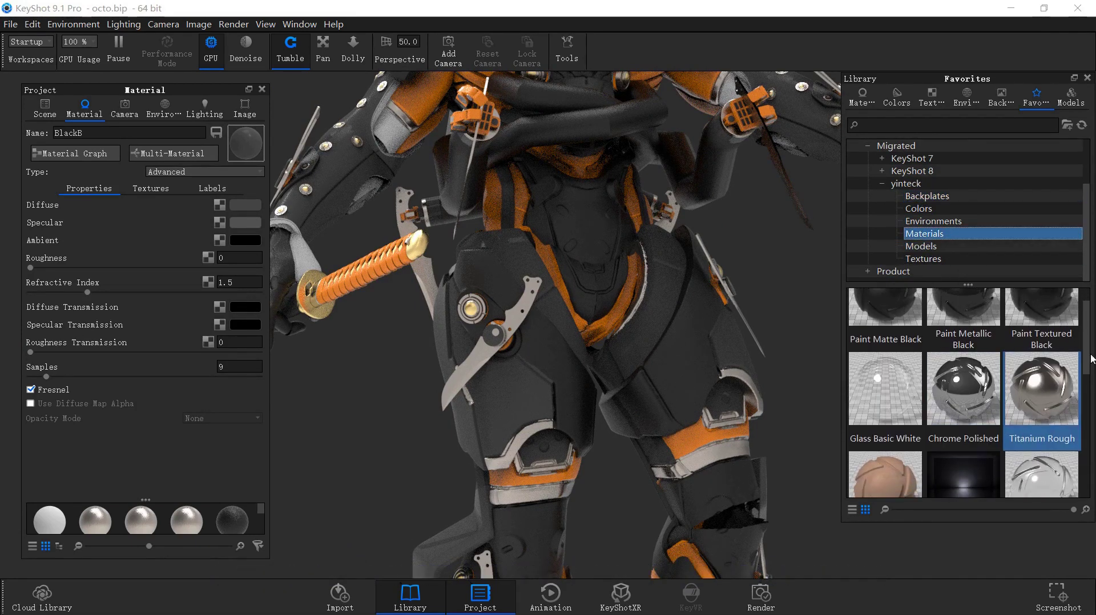
{"action": "left_click_drag", "start_coordinate": [1086, 343], "coordinate": [1086, 454]}
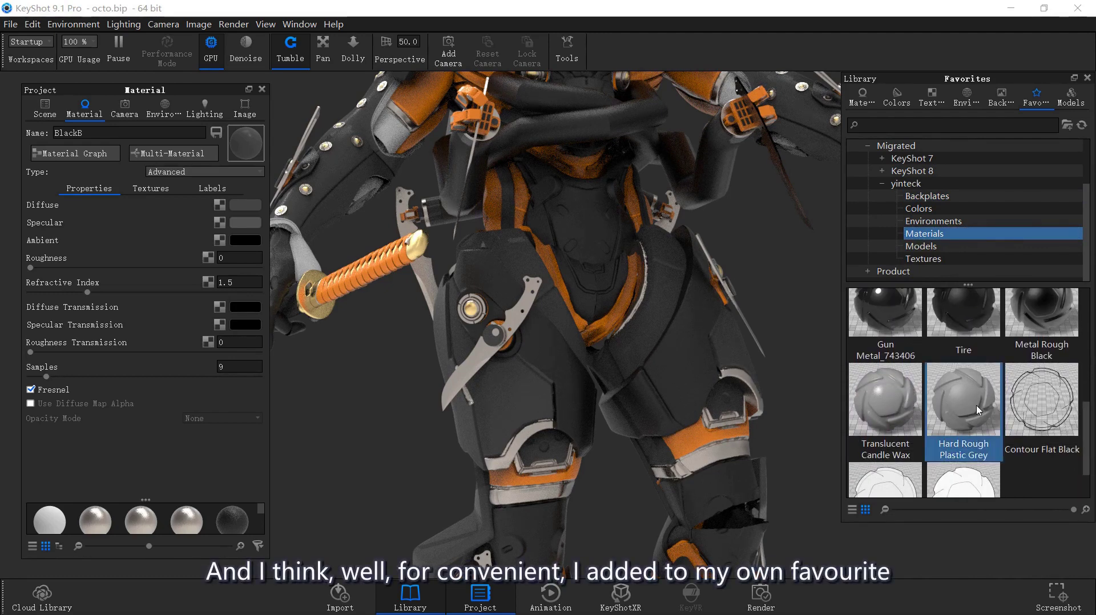
{"action": "left_click_drag", "start_coordinate": [977, 410], "coordinate": [660, 318]}
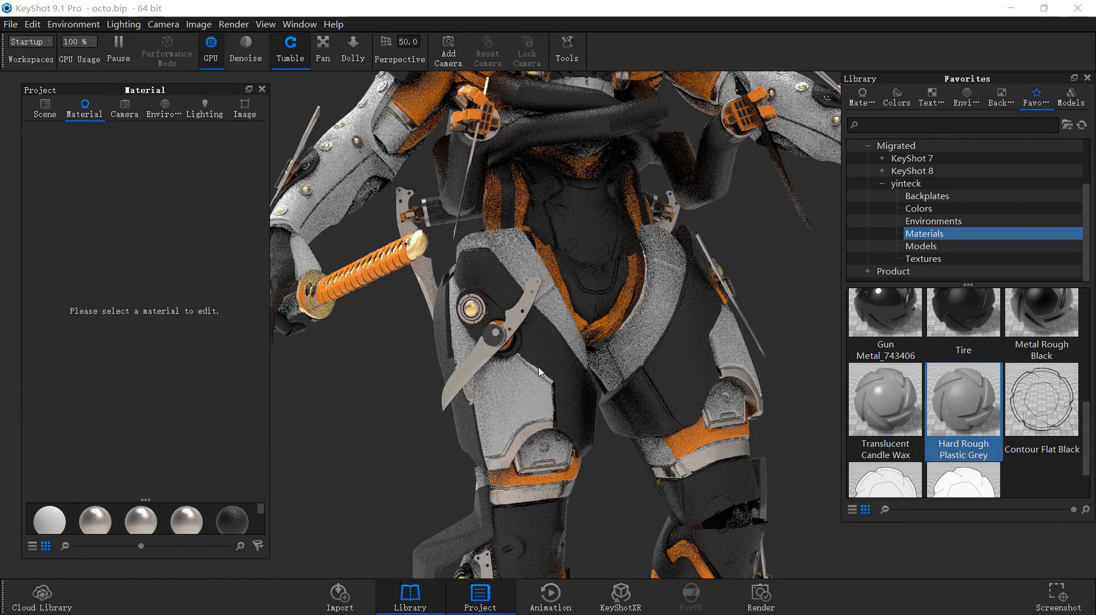
Step: Confirm the plastic's dark grey diffuse colour and bring the robot's head and torso into view
{"action": "left_click", "coordinate": [229, 206]}
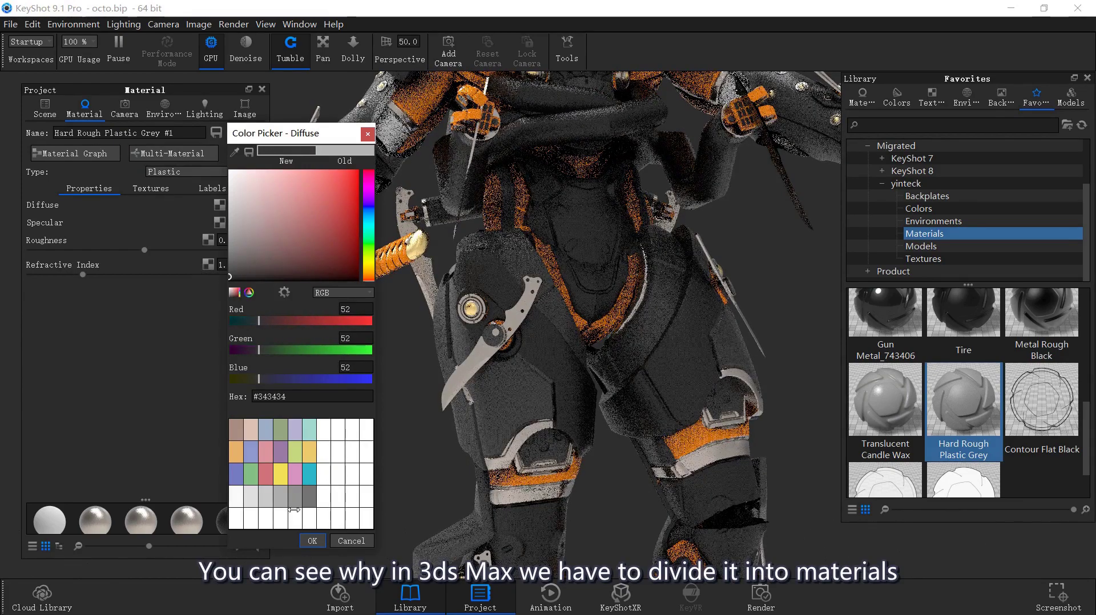
{"action": "left_click", "coordinate": [313, 542]}
{"action": "scroll", "coordinate": [673, 362], "scroll_direction": "down", "scroll_amount": 5}
{"action": "scroll", "coordinate": [570, 265], "scroll_direction": "down", "scroll_amount": 5}
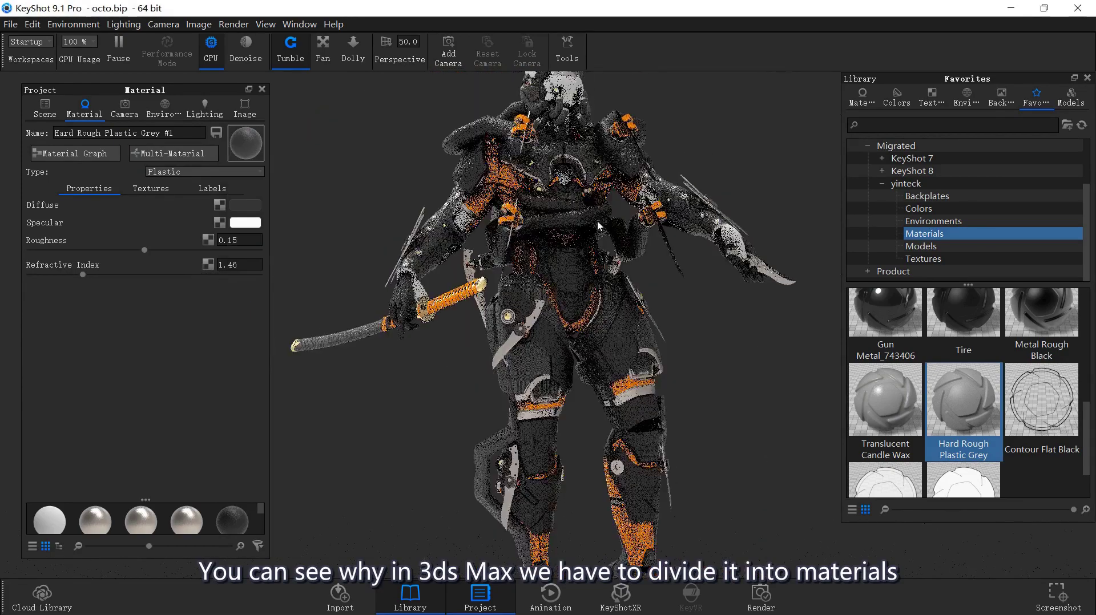
{"action": "left_click_drag", "start_coordinate": [569, 265], "coordinate": [747, 480]}
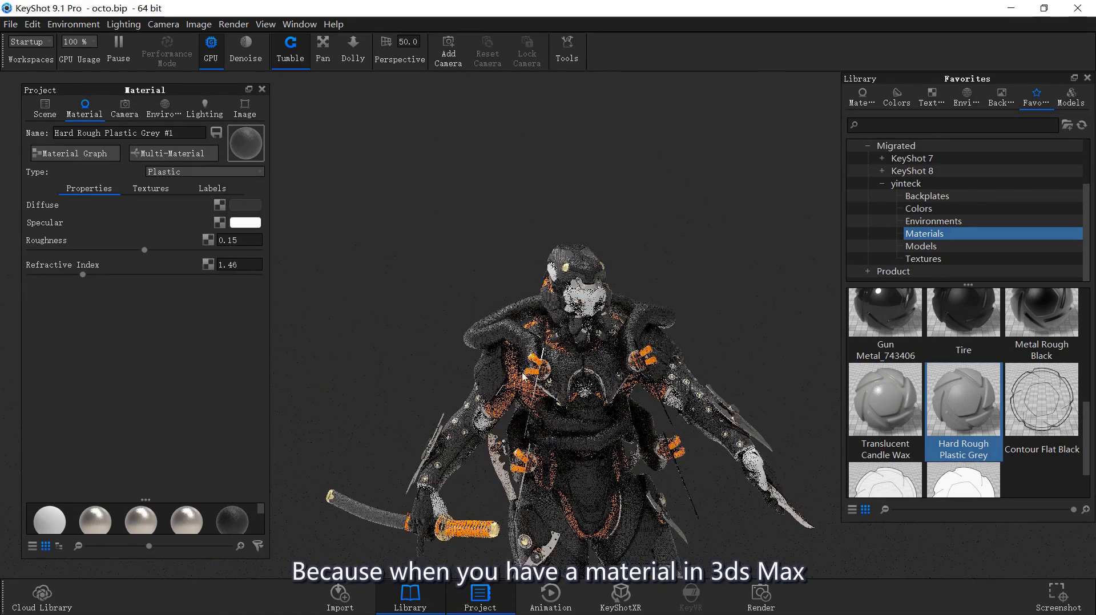
{"action": "scroll", "coordinate": [590, 430], "scroll_direction": "up", "scroll_amount": 5}
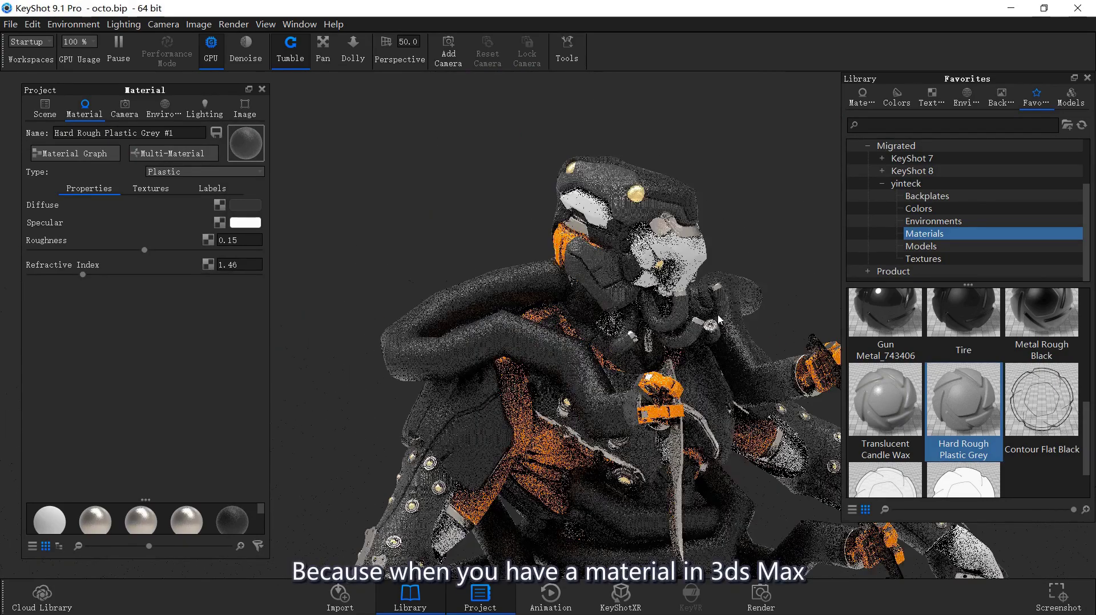
{"action": "left_click_drag", "start_coordinate": [589, 429], "coordinate": [671, 148]}
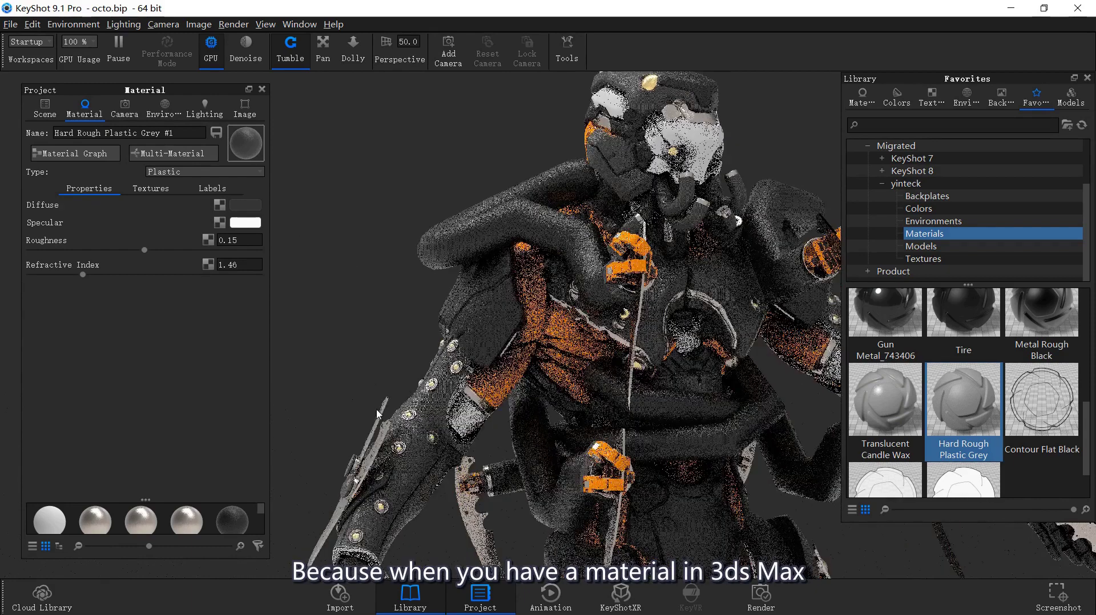
Step: Apply Hard Rough Plastic Grey to the white face part and darken its diffuse to #949494
{"action": "double_click", "coordinate": [670, 147]}
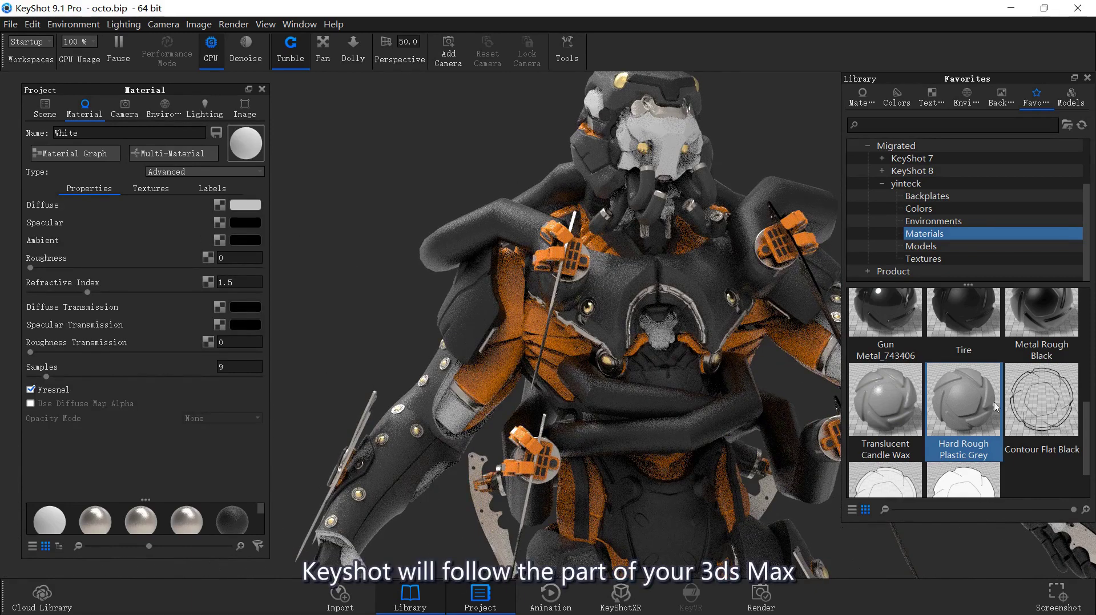
{"action": "left_click_drag", "start_coordinate": [994, 406], "coordinate": [675, 145]}
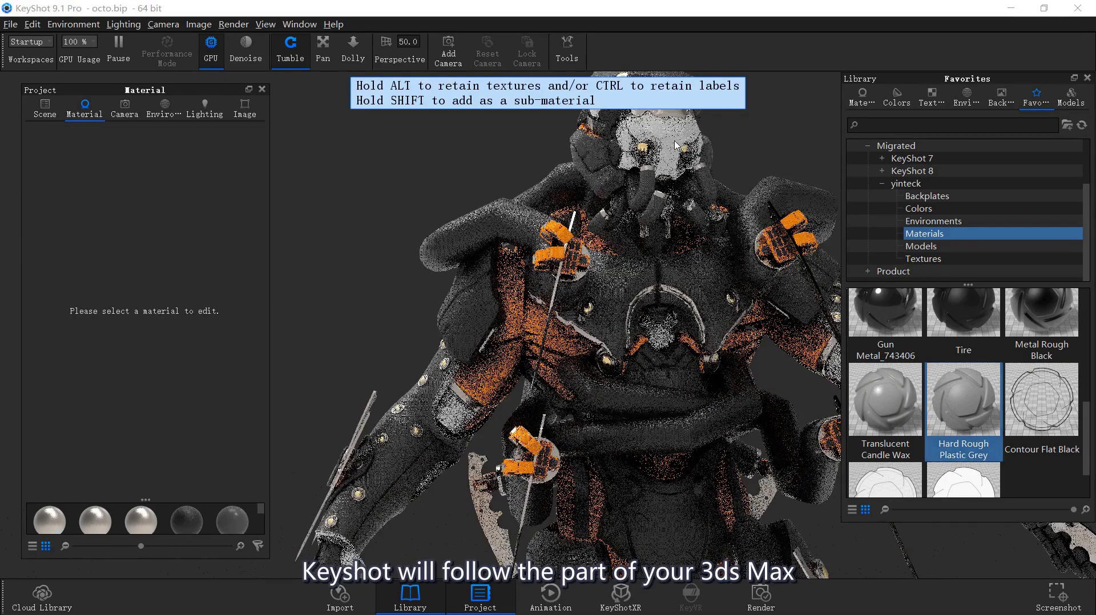
{"action": "double_click", "coordinate": [654, 155]}
{"action": "left_click", "coordinate": [246, 204]}
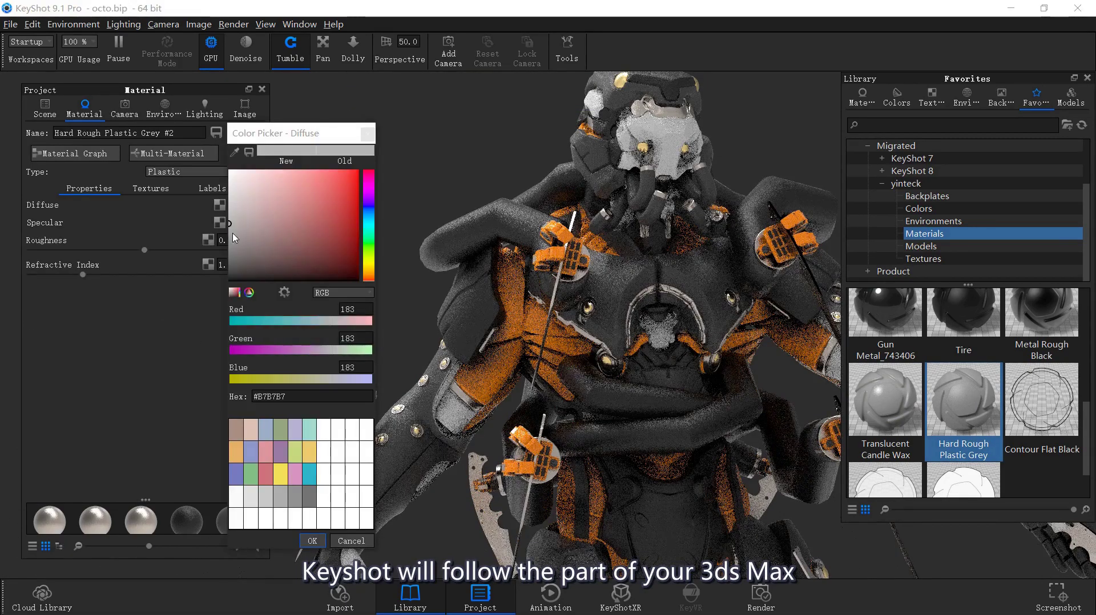
{"action": "mouse_move", "coordinate": [248, 205]}
{"action": "left_mouse_down"}
{"action": "mouse_move", "coordinate": [230, 213]}
{"action": "mouse_move", "coordinate": [228, 243]}
{"action": "left_mouse_up"}
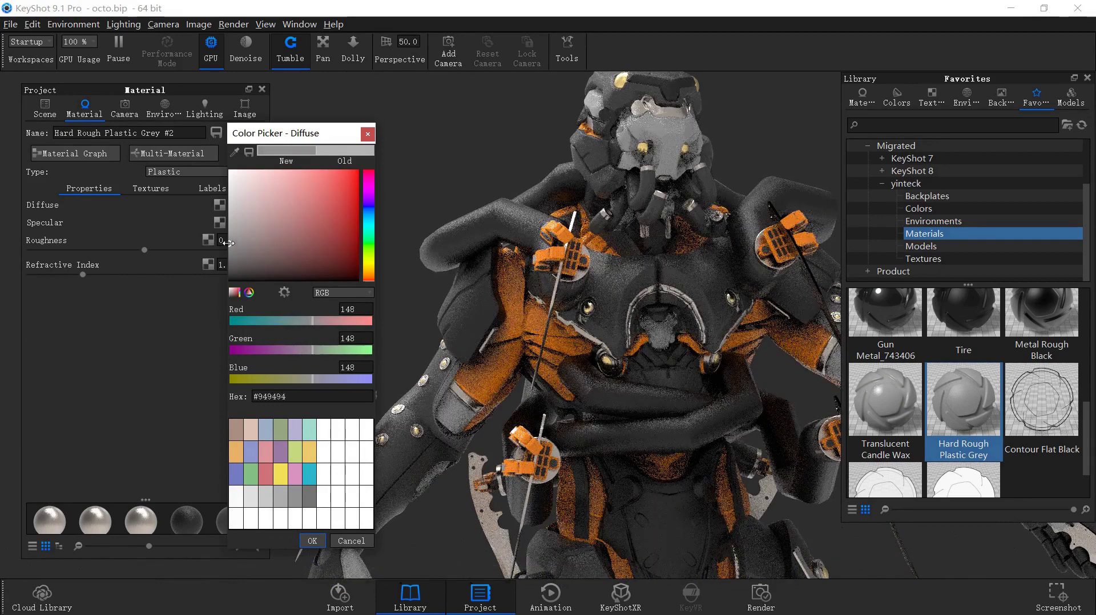
{"action": "left_click", "coordinate": [312, 542]}
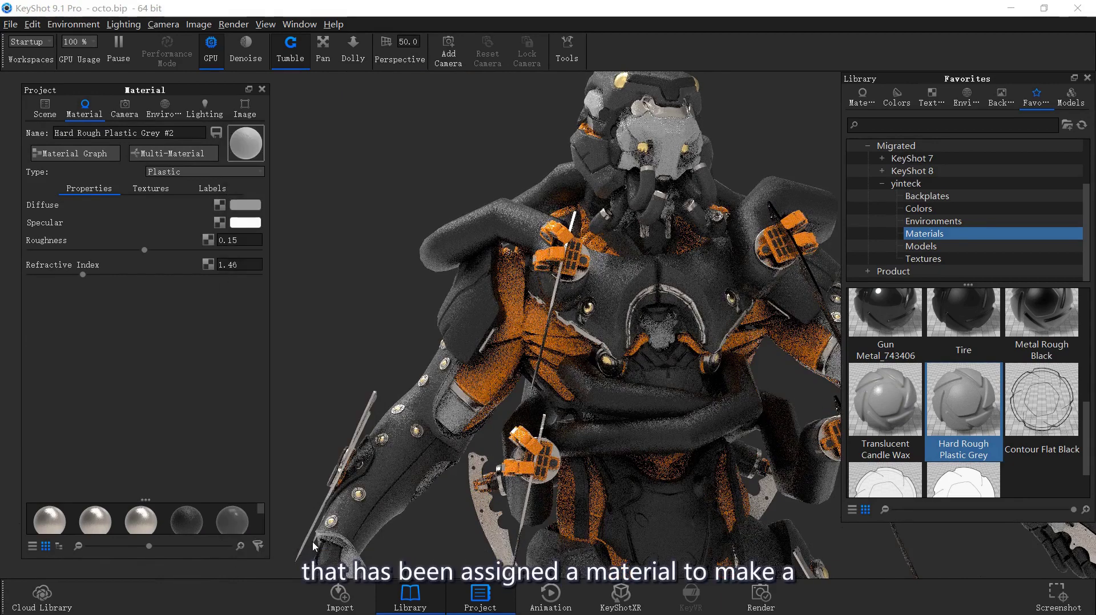
Step: Orbit around the robot and inspect the material of the Metal part
{"action": "mouse_move", "coordinate": [543, 435]}
{"action": "left_mouse_down"}
{"action": "mouse_move", "coordinate": [695, 421]}
{"action": "mouse_move", "coordinate": [633, 201]}
{"action": "mouse_move", "coordinate": [689, 417]}
{"action": "mouse_move", "coordinate": [215, 396]}
{"action": "left_mouse_up"}
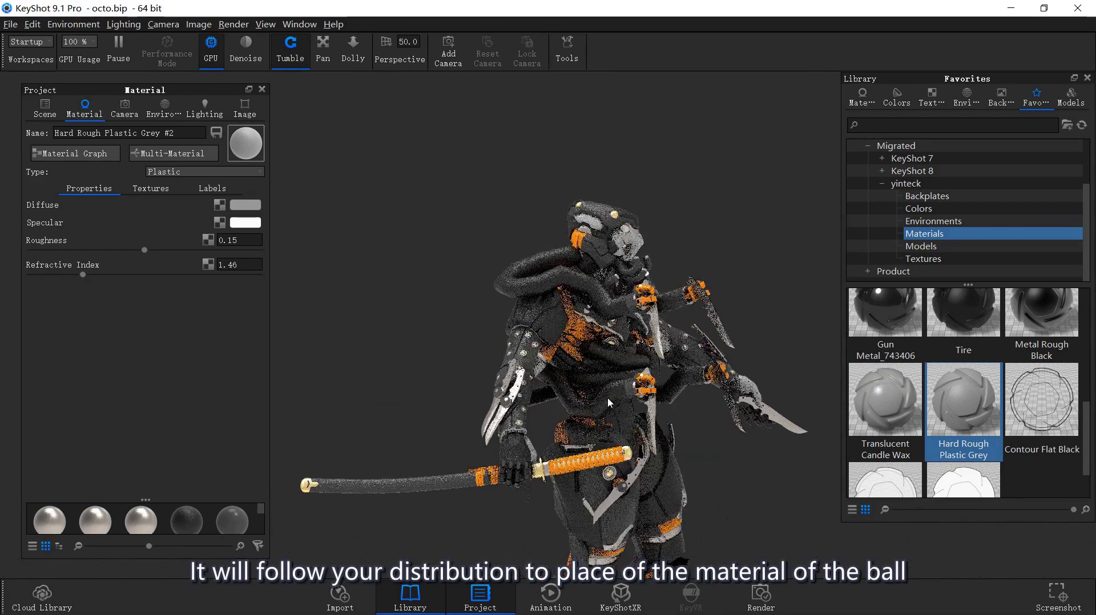
{"action": "mouse_move", "coordinate": [1065, 412]}
{"action": "left_mouse_down"}
{"action": "mouse_move", "coordinate": [521, 387]}
{"action": "mouse_move", "coordinate": [577, 336]}
{"action": "mouse_move", "coordinate": [276, 342]}
{"action": "mouse_move", "coordinate": [444, 331]}
{"action": "left_mouse_up"}
{"action": "left_click_drag", "start_coordinate": [726, 362], "coordinate": [538, 441]}
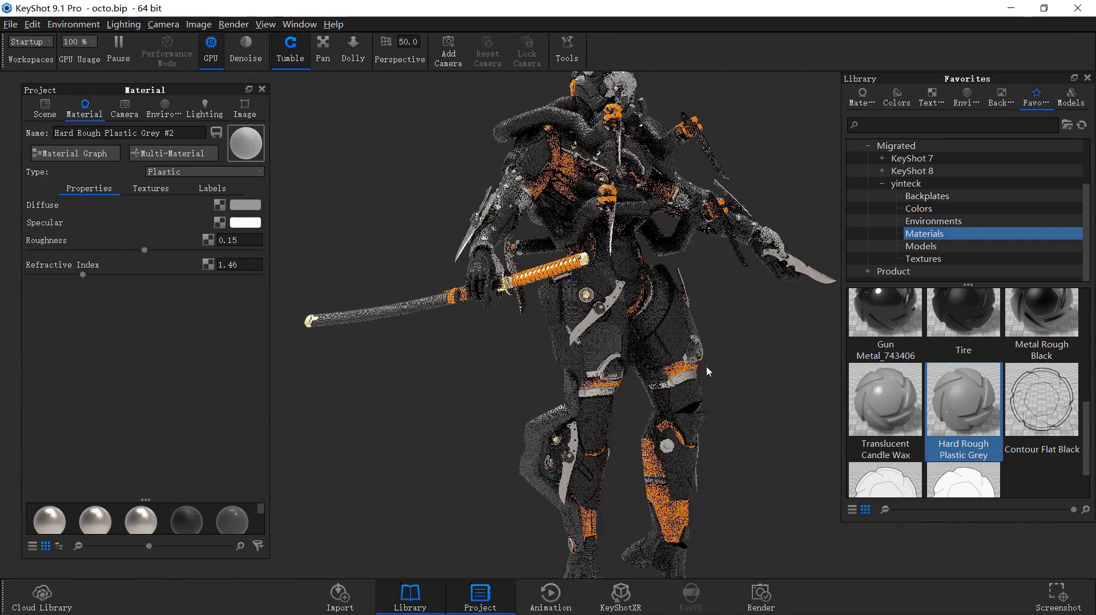
{"action": "left_click", "coordinate": [537, 441]}
{"action": "mouse_move", "coordinate": [575, 402]}
{"action": "left_mouse_down"}
{"action": "mouse_move", "coordinate": [501, 403]}
{"action": "mouse_move", "coordinate": [443, 361]}
{"action": "left_mouse_up"}
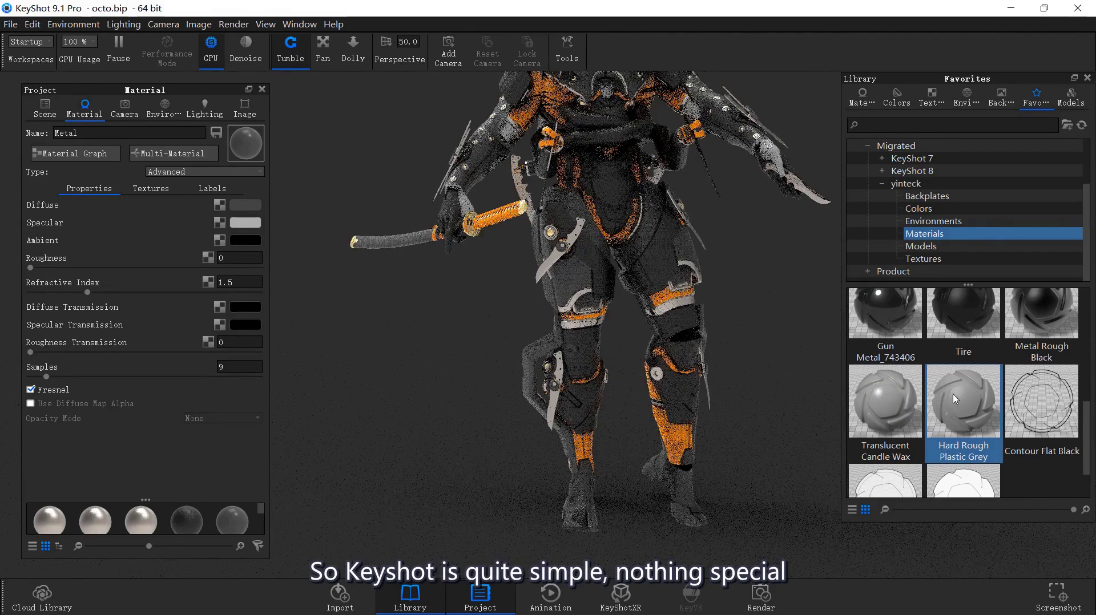
{"action": "left_click_drag", "start_coordinate": [1086, 413], "coordinate": [1086, 337]}
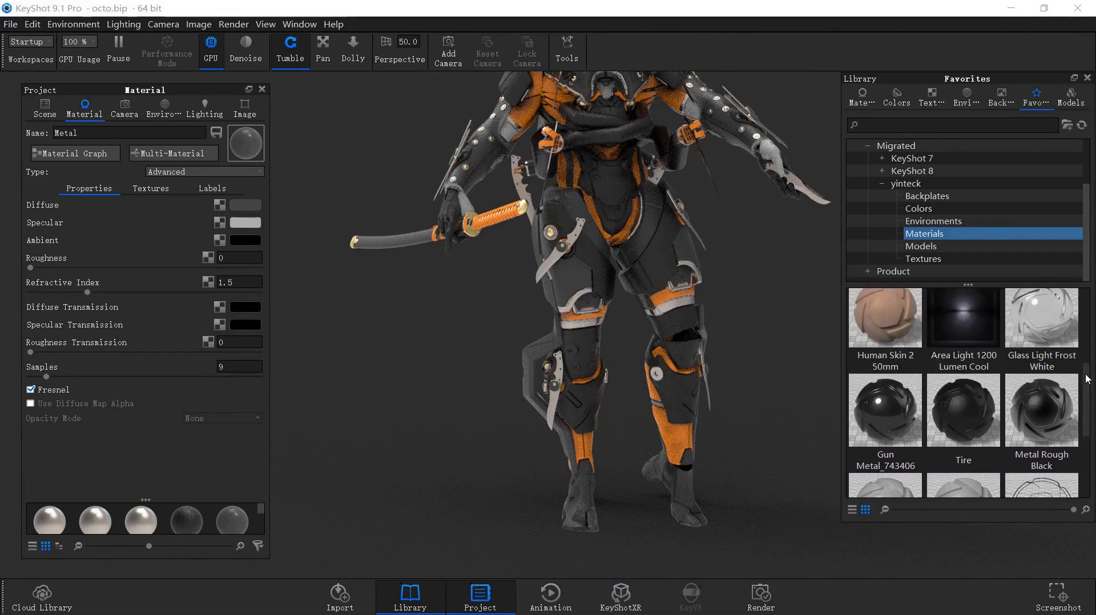
Step: Select the Metal part in the Scene tree and apply Titanium Rough to it, covering the leg armour plates
{"action": "left_click", "coordinate": [43, 108]}
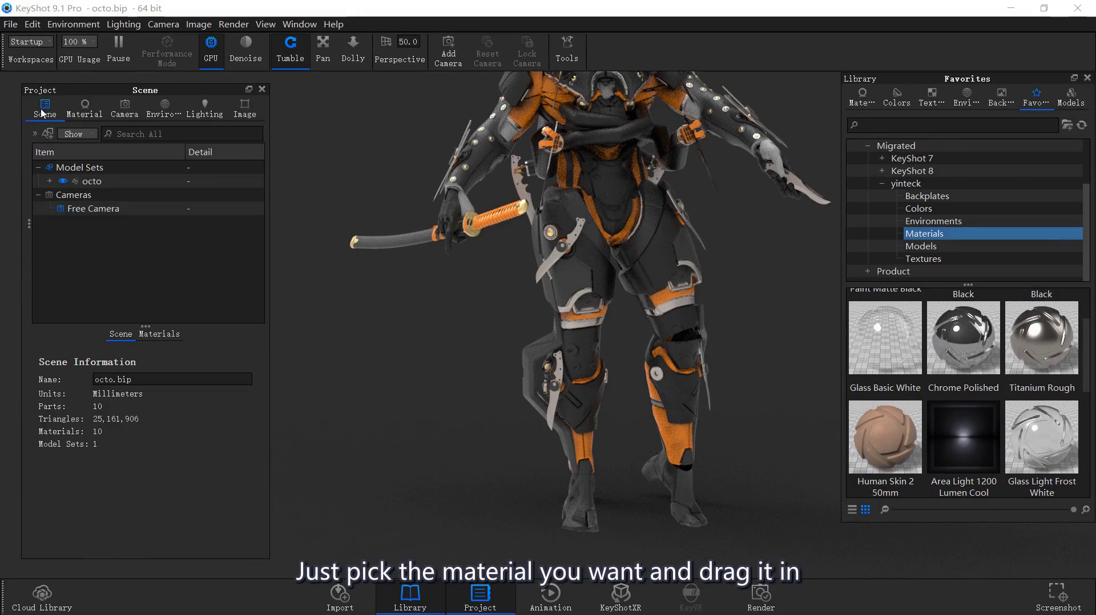
{"action": "left_click", "coordinate": [526, 365]}
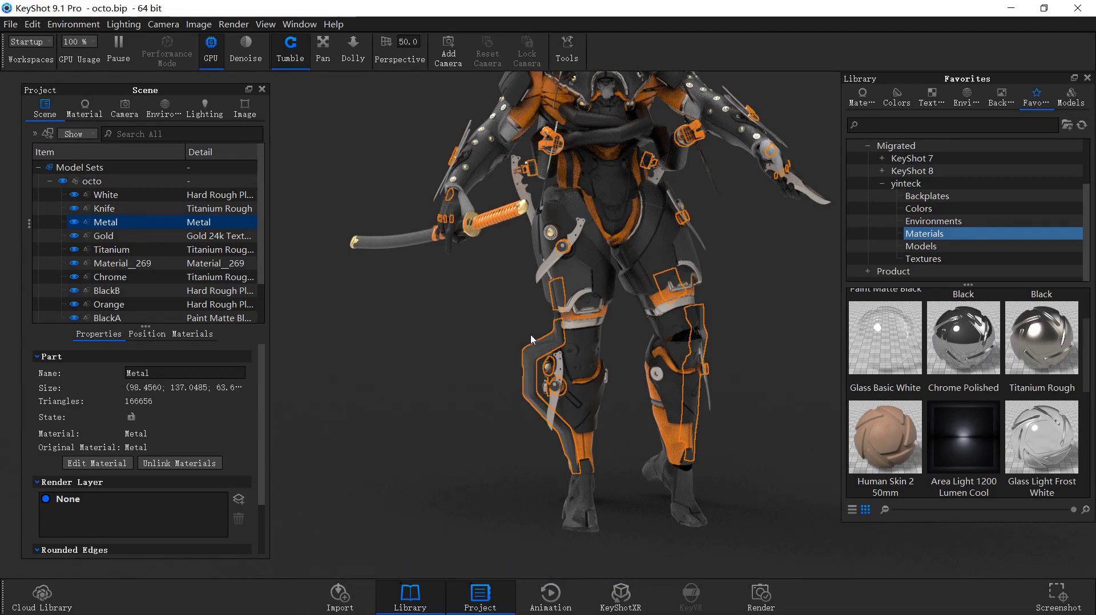
{"action": "scroll", "coordinate": [529, 254], "scroll_direction": "up", "scroll_amount": 5}
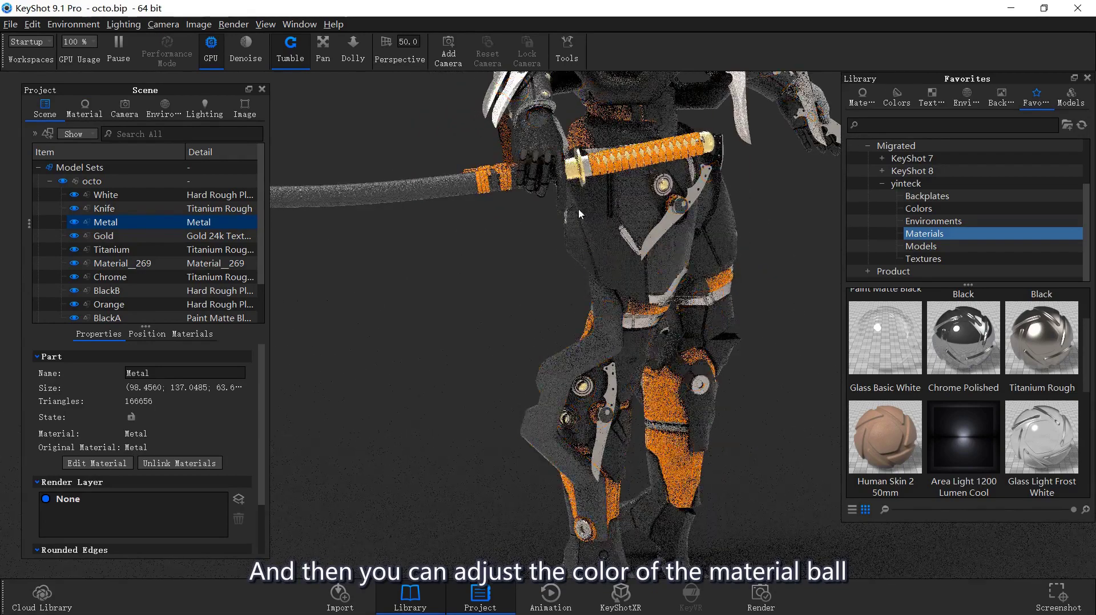
{"action": "middle_click_drag", "start_coordinate": [577, 209], "coordinate": [562, 399]}
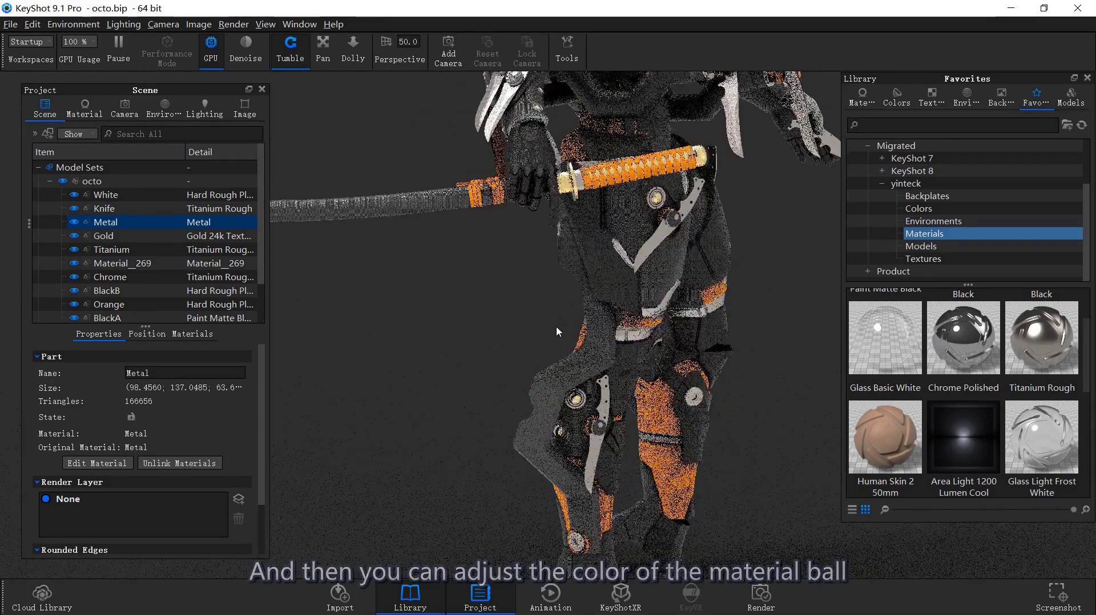
{"action": "scroll", "coordinate": [567, 366], "scroll_direction": "up", "scroll_amount": 3}
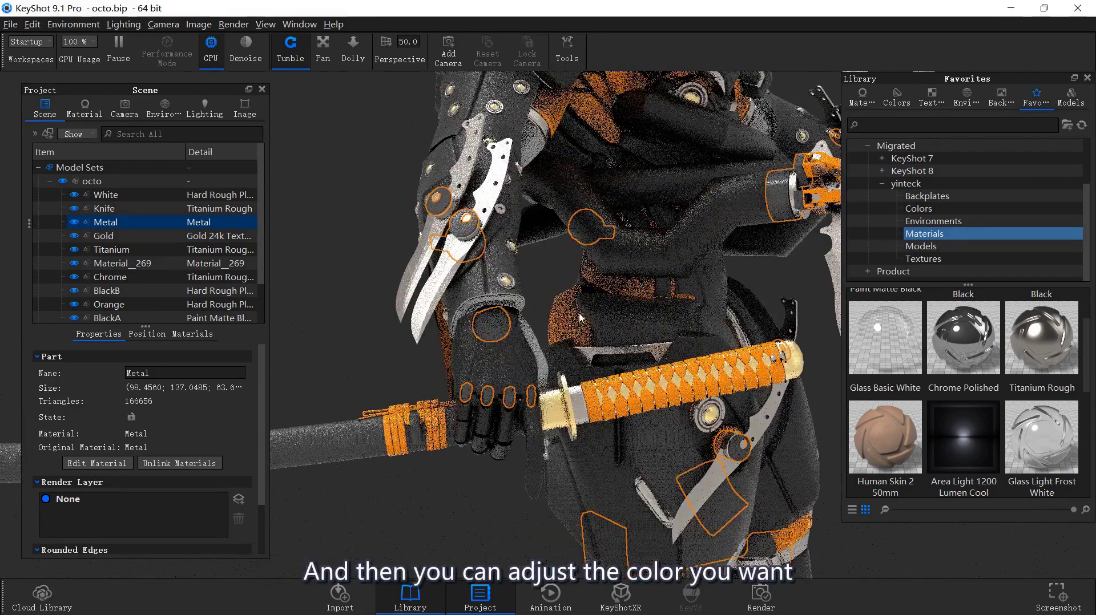
{"action": "mouse_move", "coordinate": [544, 323]}
{"action": "left_mouse_down"}
{"action": "mouse_move", "coordinate": [651, 341]}
{"action": "mouse_move", "coordinate": [635, 259]}
{"action": "left_mouse_up"}
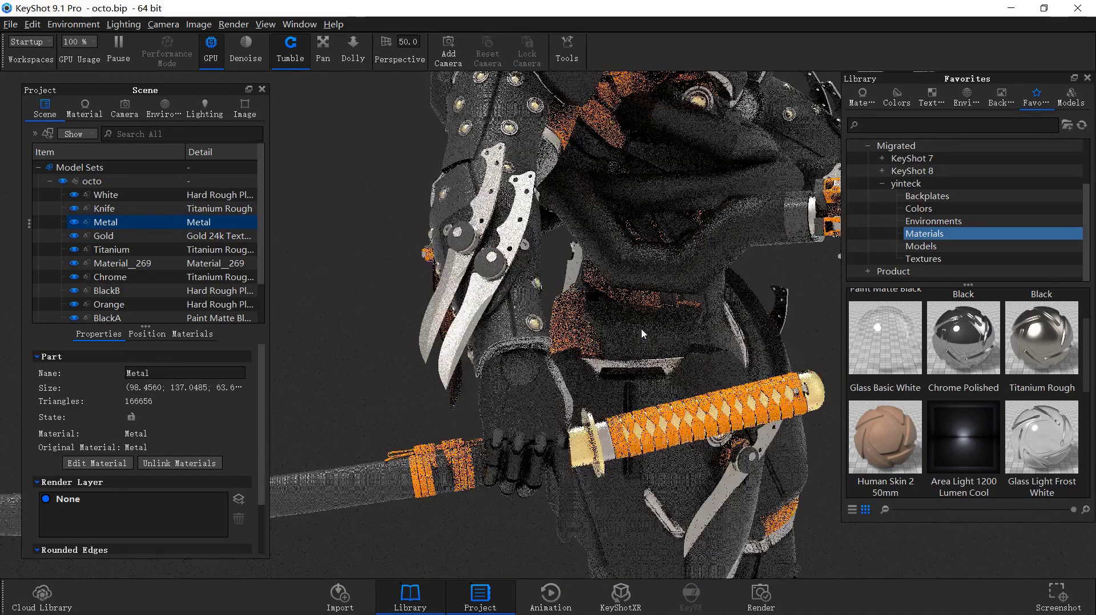
{"action": "scroll", "coordinate": [635, 259], "scroll_direction": "down", "scroll_amount": 5}
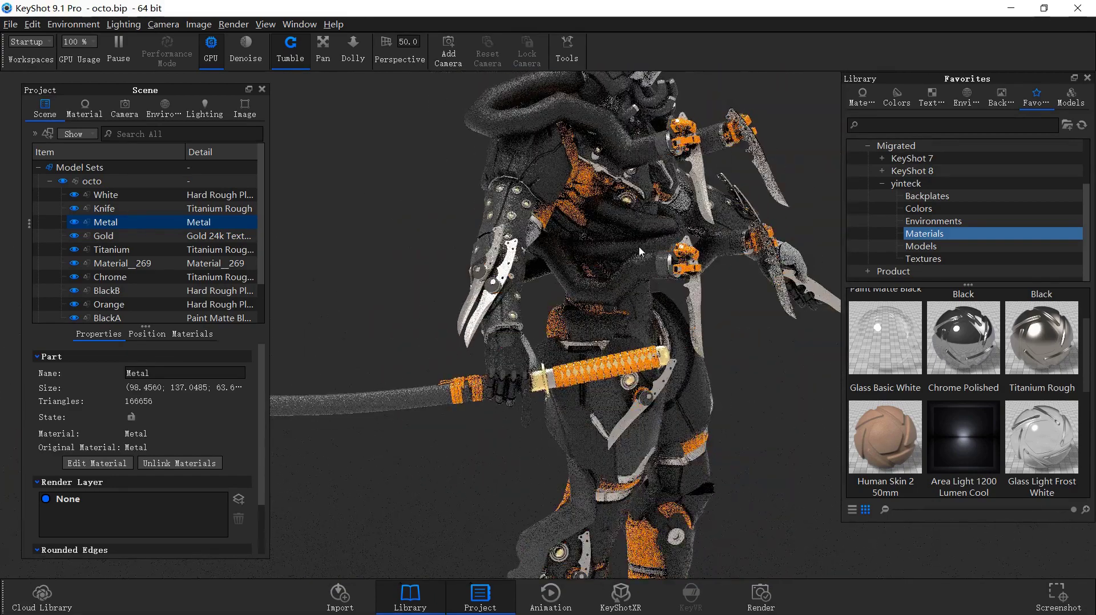
{"action": "scroll", "coordinate": [668, 233], "scroll_direction": "up", "scroll_amount": 3}
{"action": "left_click_drag", "start_coordinate": [1041, 338], "coordinate": [496, 390]}
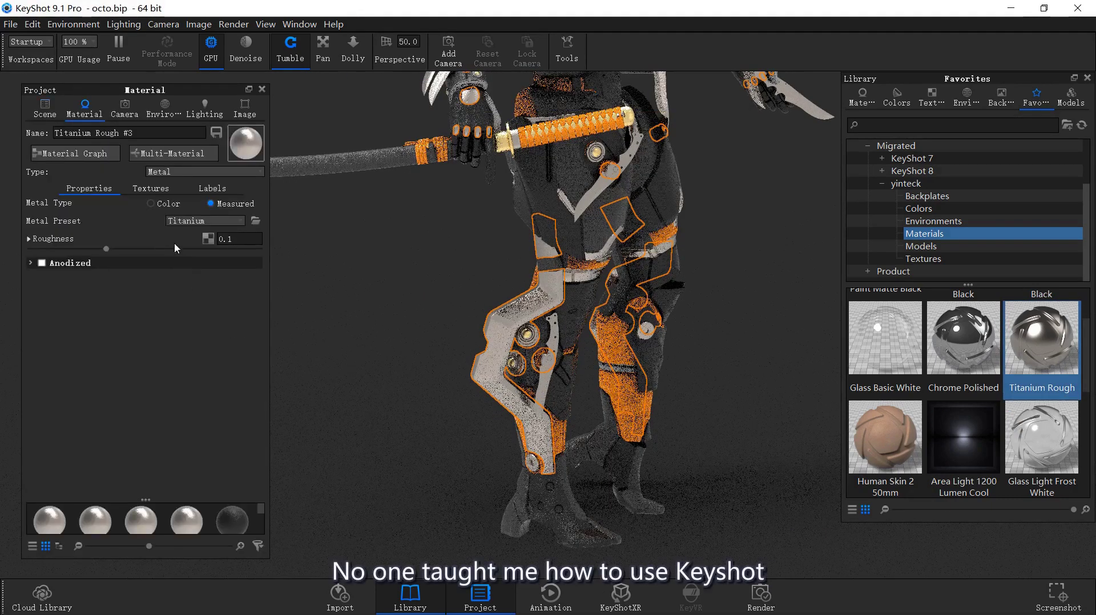
Step: Give the titanium a custom dark grey colour instead of the measured one
{"action": "left_click", "coordinate": [151, 203]}
{"action": "left_click", "coordinate": [254, 224]}
{"action": "left_click_drag", "start_coordinate": [254, 224], "coordinate": [211, 273]}
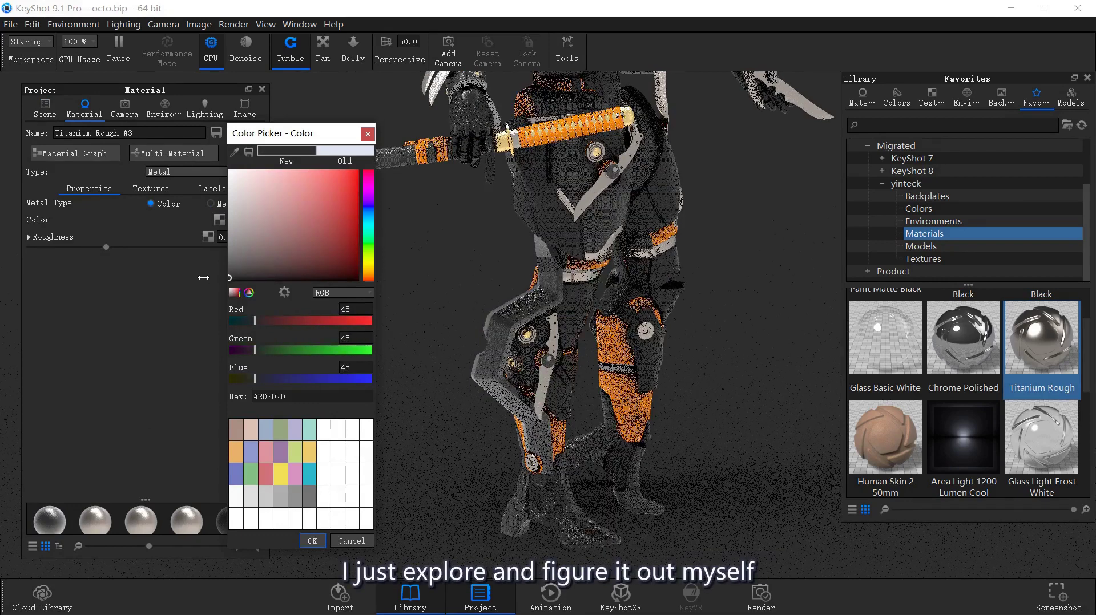
{"action": "left_click_drag", "start_coordinate": [204, 277], "coordinate": [203, 276]}
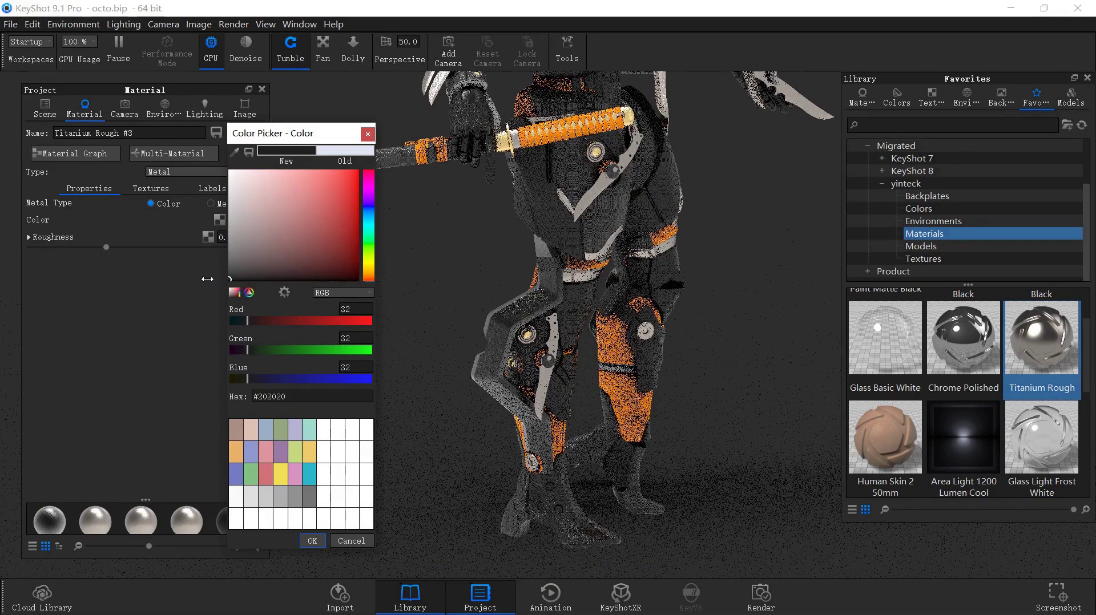
{"action": "left_click", "coordinate": [312, 540]}
Step: Inspect the leg parts' materials and select the Material_269 leg bands in the Scene list
{"action": "mouse_move", "coordinate": [360, 525]}
{"action": "left_mouse_down"}
{"action": "mouse_move", "coordinate": [807, 415]}
{"action": "mouse_move", "coordinate": [583, 320]}
{"action": "left_mouse_up"}
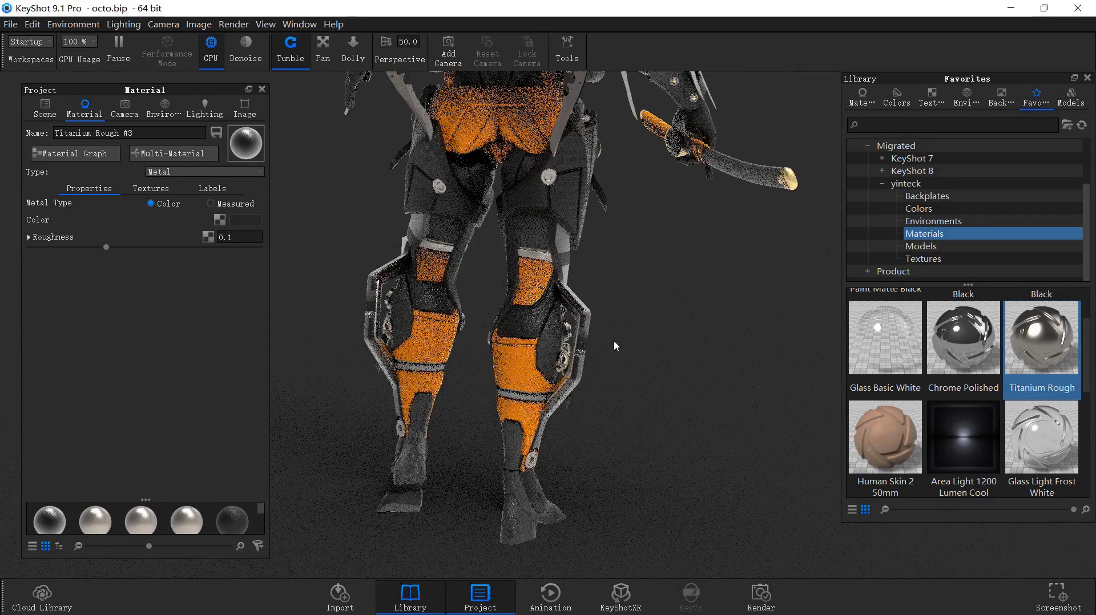
{"action": "double_click", "coordinate": [581, 317]}
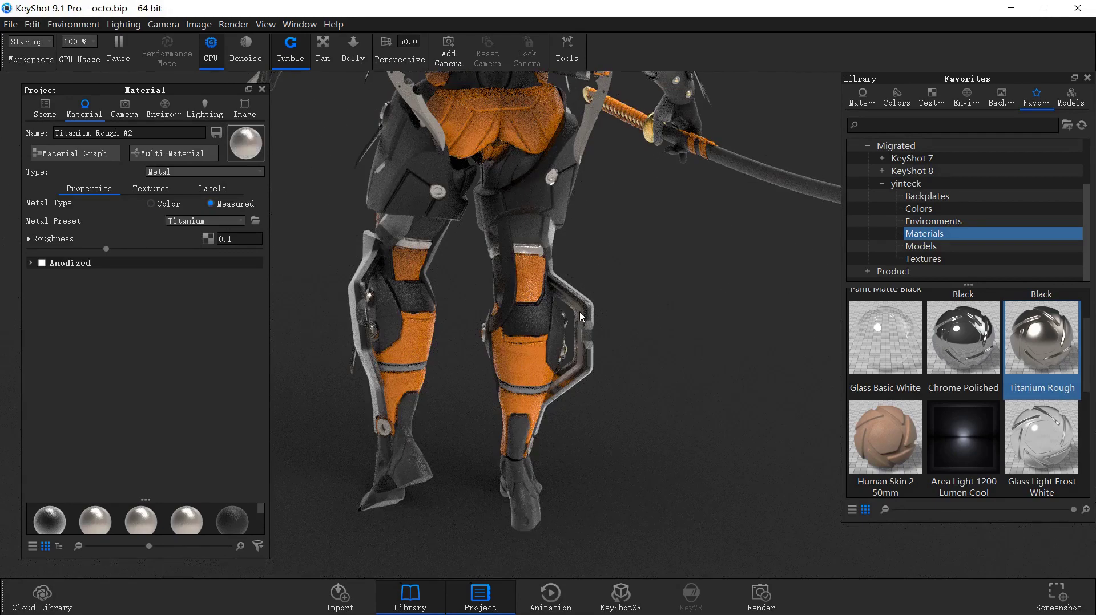
{"action": "left_click_drag", "start_coordinate": [511, 437], "coordinate": [359, 391]}
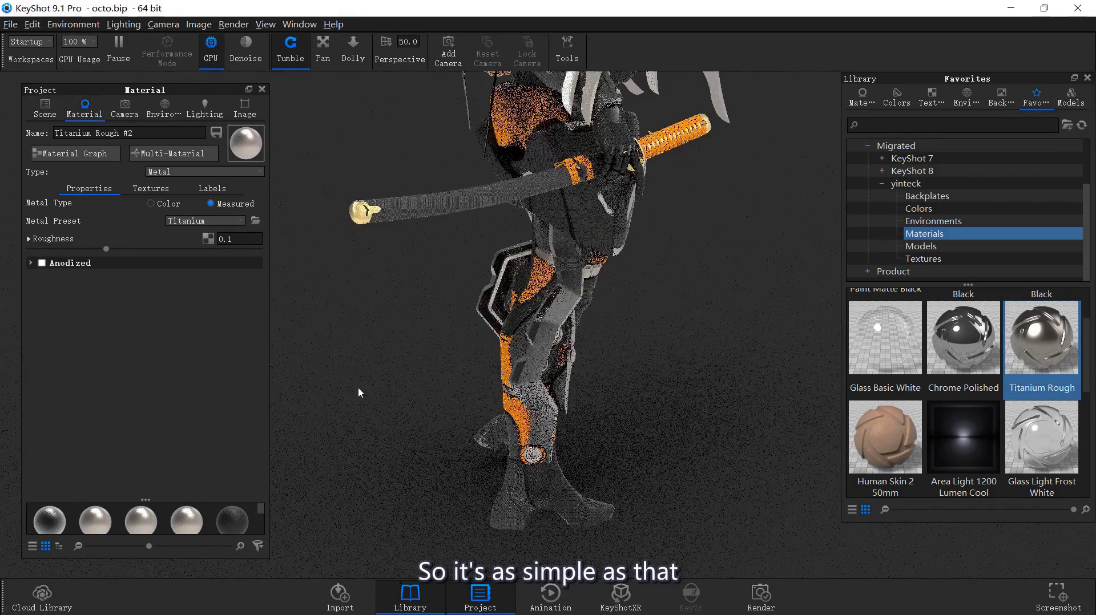
{"action": "double_click", "coordinate": [510, 396]}
{"action": "mouse_move", "coordinate": [625, 441]}
{"action": "left_mouse_down"}
{"action": "mouse_move", "coordinate": [320, 428]}
{"action": "mouse_move", "coordinate": [614, 384]}
{"action": "left_mouse_up"}
{"action": "scroll", "coordinate": [613, 384], "scroll_direction": "up", "scroll_amount": 2}
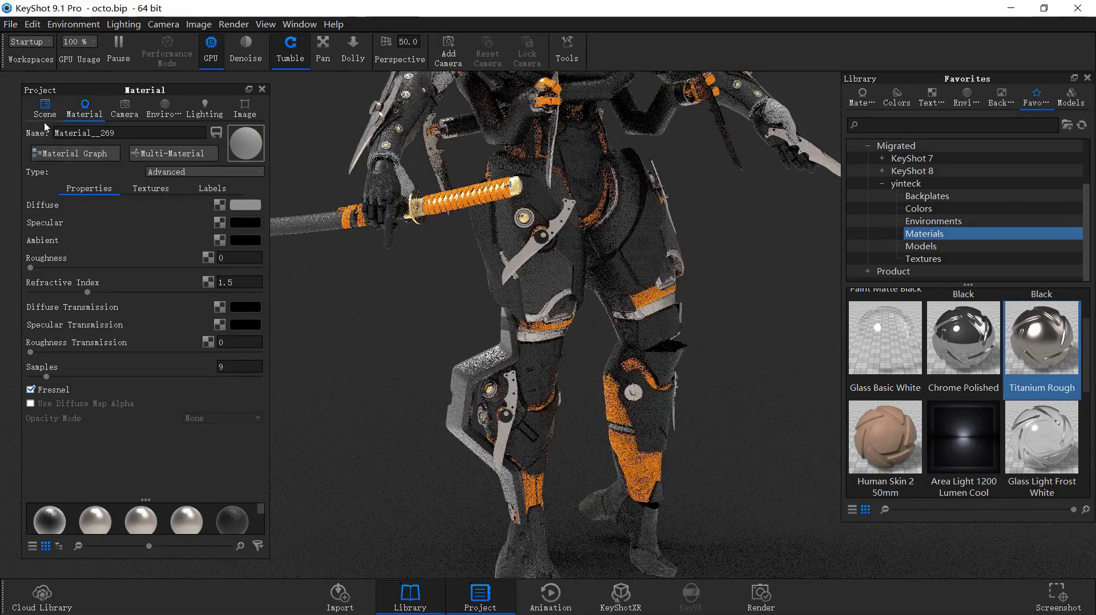
{"action": "left_click", "coordinate": [594, 392]}
{"action": "left_click", "coordinate": [624, 432]}
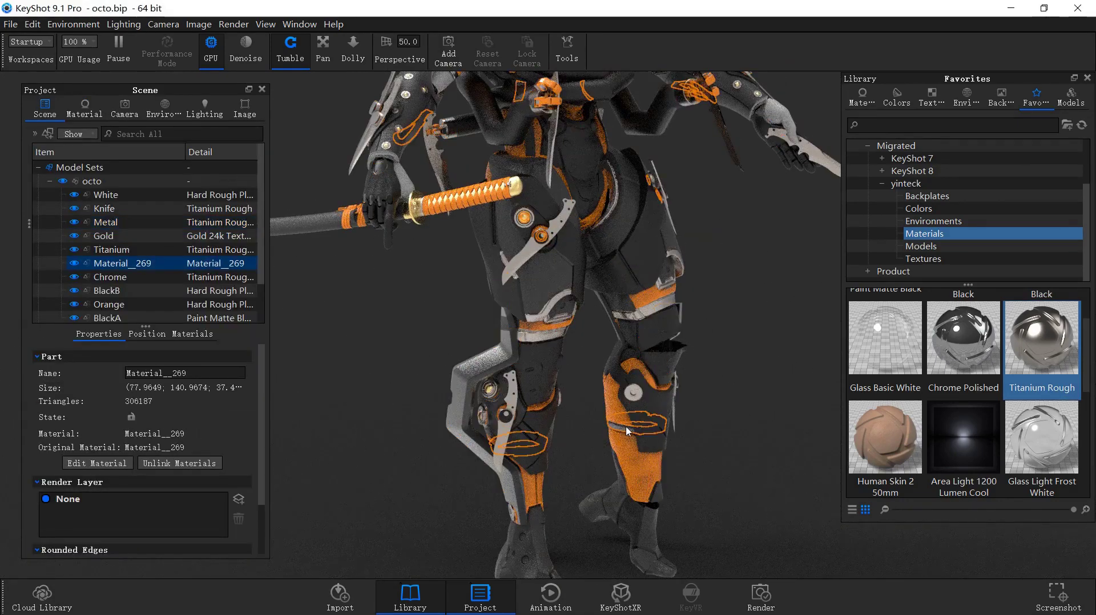
{"action": "scroll", "coordinate": [727, 391], "scroll_direction": "down", "scroll_amount": 3}
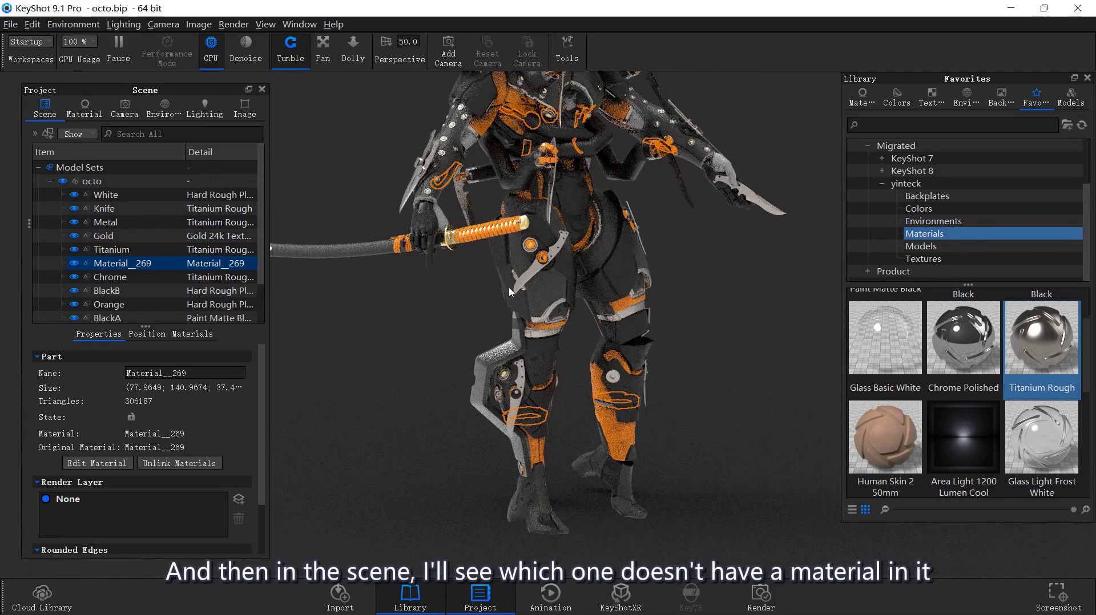
{"action": "mouse_move", "coordinate": [494, 266]}
{"action": "left_mouse_down"}
{"action": "mouse_move", "coordinate": [559, 200]}
{"action": "mouse_move", "coordinate": [600, 331]}
{"action": "mouse_move", "coordinate": [520, 259]}
{"action": "mouse_move", "coordinate": [573, 363]}
{"action": "left_mouse_up"}
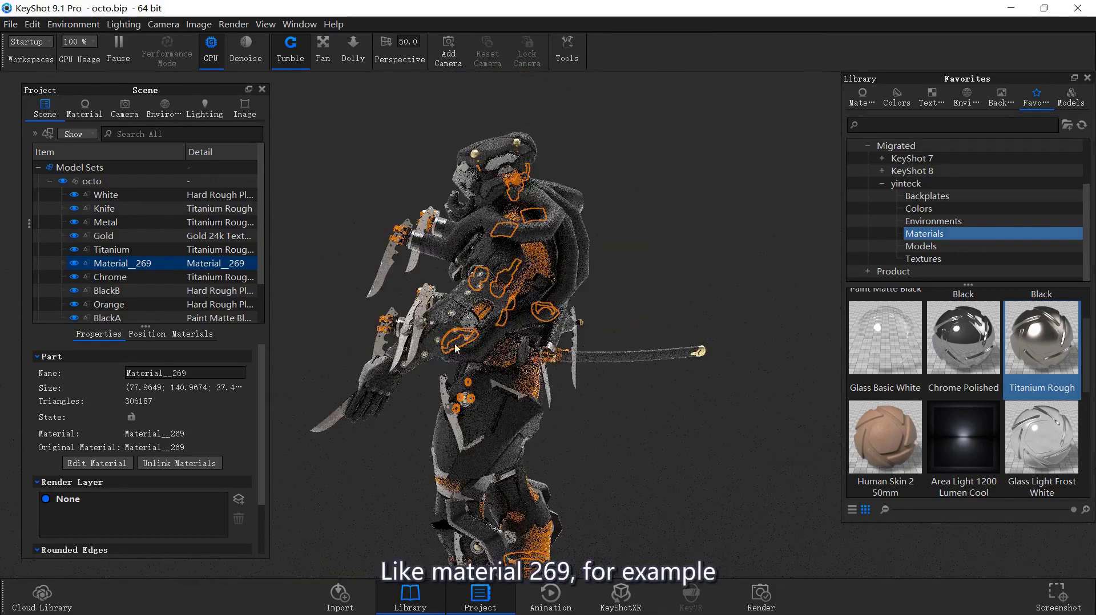
Step: Hide Material_269 to inspect it, then drag Titanium Rough from Favorites onto that part
{"action": "mouse_move", "coordinate": [501, 322]}
{"action": "left_mouse_down"}
{"action": "mouse_move", "coordinate": [491, 331]}
{"action": "mouse_move", "coordinate": [511, 240]}
{"action": "left_mouse_up"}
{"action": "scroll", "coordinate": [485, 336], "scroll_direction": "up", "scroll_amount": 5}
{"action": "scroll", "coordinate": [497, 285], "scroll_direction": "down", "scroll_amount": 3}
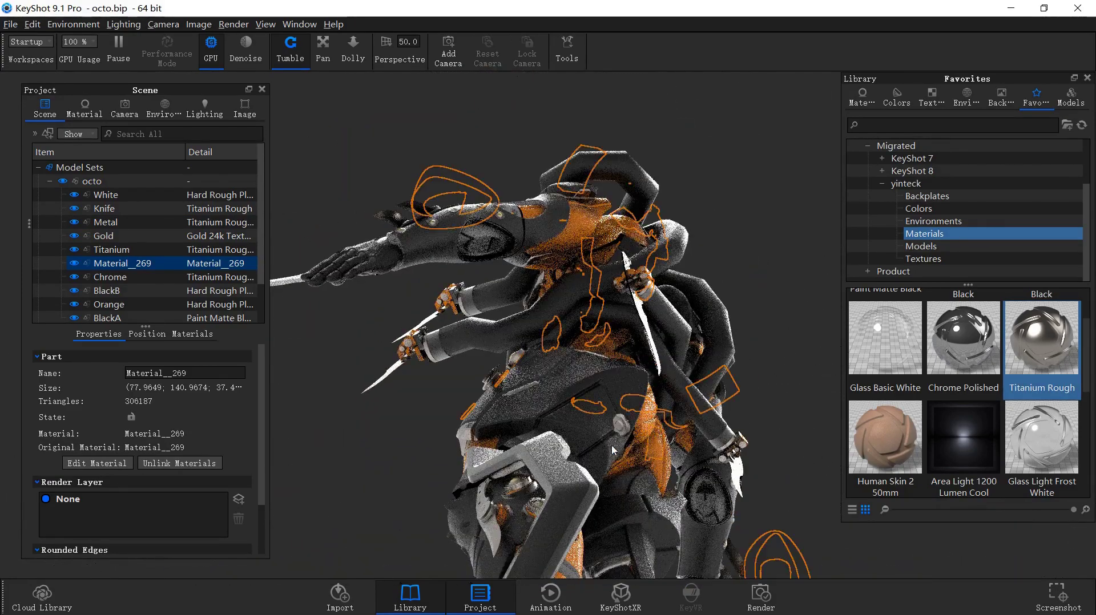
{"action": "scroll", "coordinate": [475, 291], "scroll_direction": "up", "scroll_amount": 3}
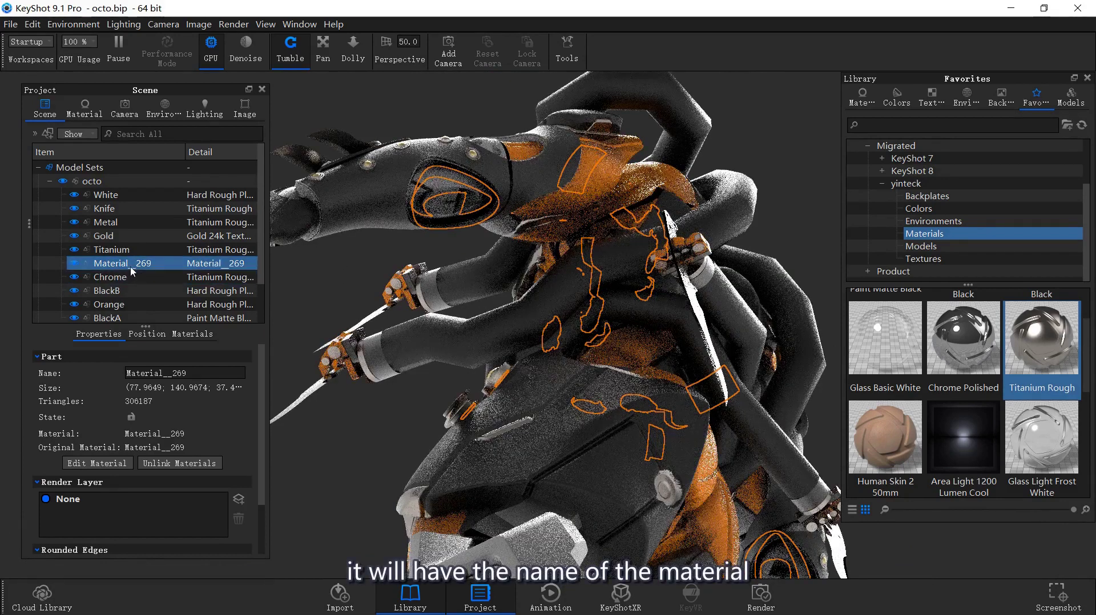
{"action": "mouse_move", "coordinate": [122, 263]}
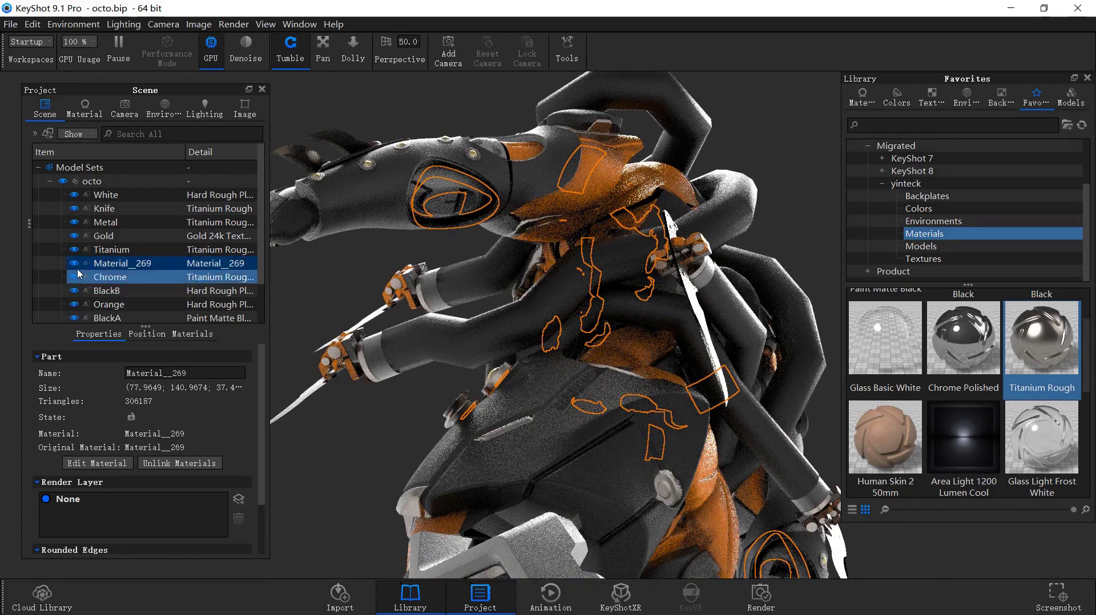
{"action": "left_click", "coordinate": [74, 264]}
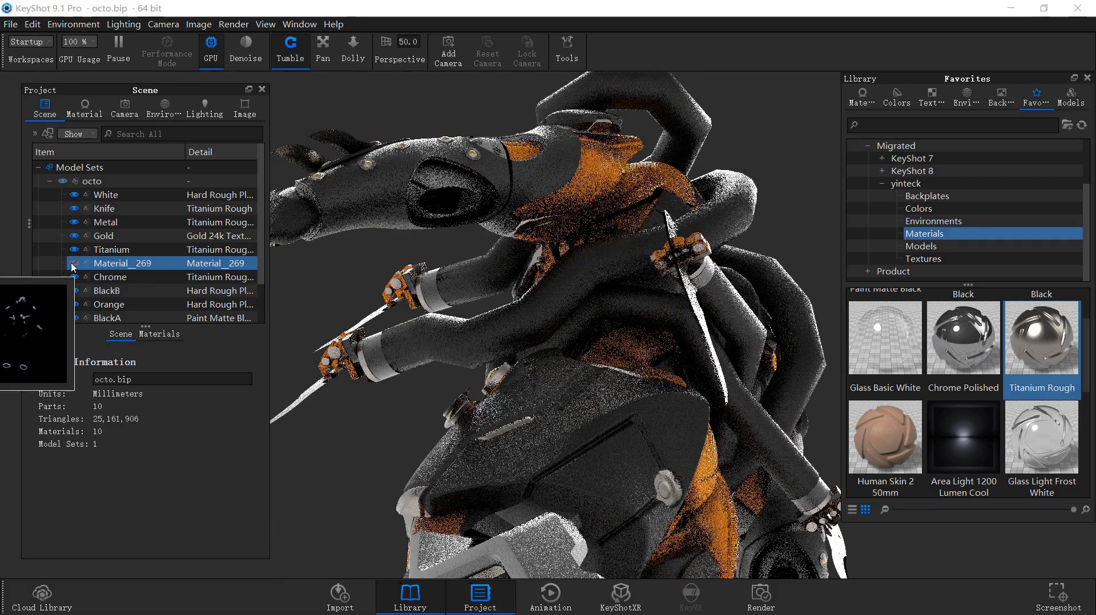
{"action": "left_click", "coordinate": [106, 290]}
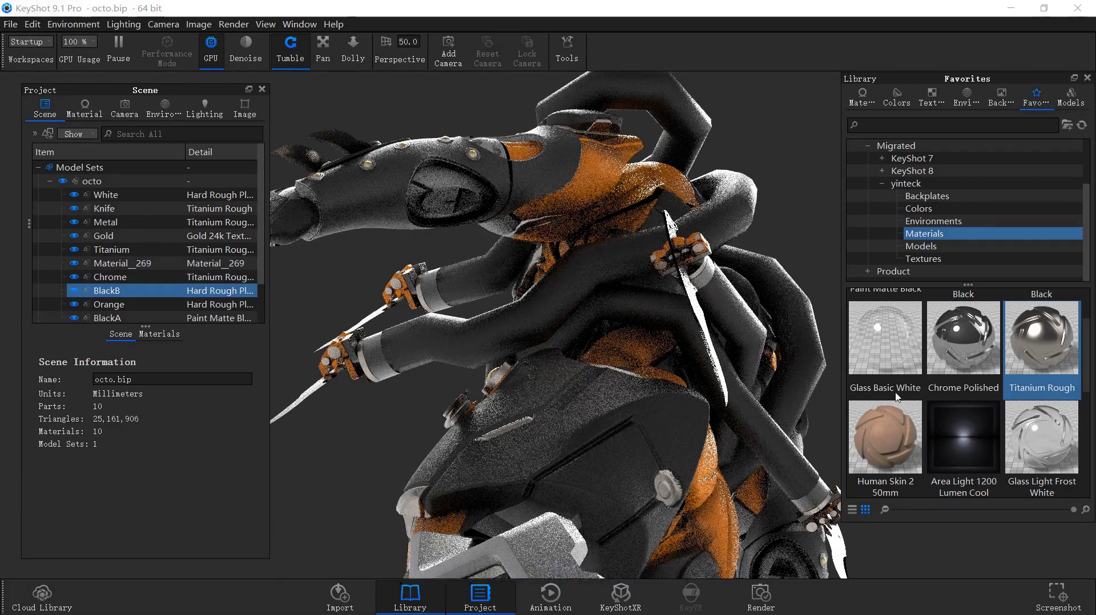
{"action": "left_click_drag", "start_coordinate": [1031, 389], "coordinate": [436, 210]}
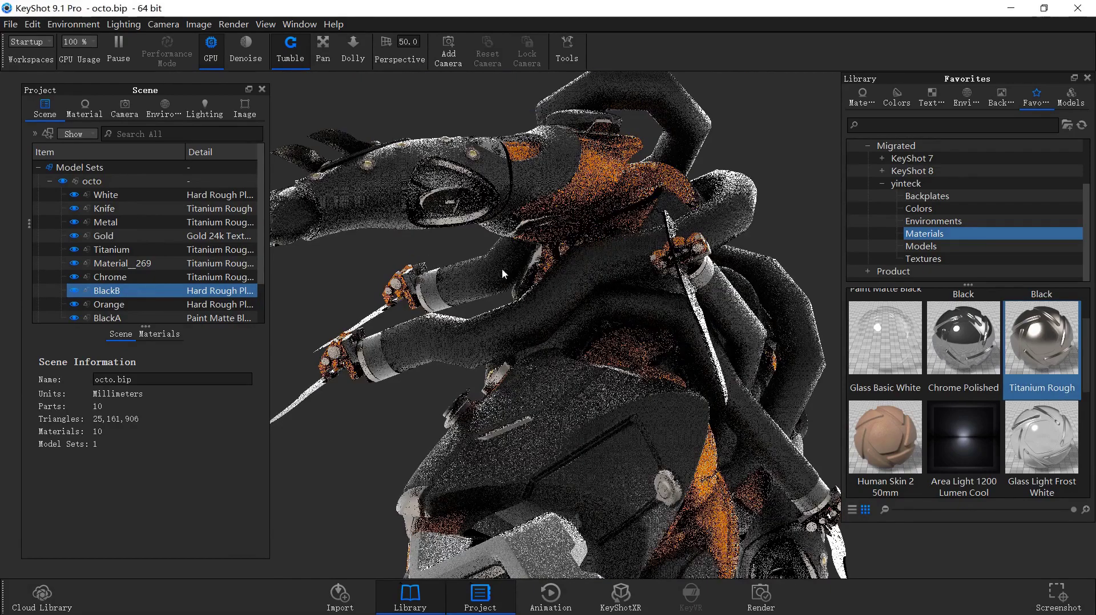
{"action": "mouse_move", "coordinate": [502, 268]}
{"action": "left_mouse_down"}
{"action": "mouse_move", "coordinate": [471, 418]}
{"action": "mouse_move", "coordinate": [754, 361]}
{"action": "mouse_move", "coordinate": [840, 371]}
{"action": "left_mouse_up"}
Step: Darken Titanium Rough #3's metal colour from RGB 37 to 26 (#1A1A1A)
{"action": "left_click", "coordinate": [135, 318]}
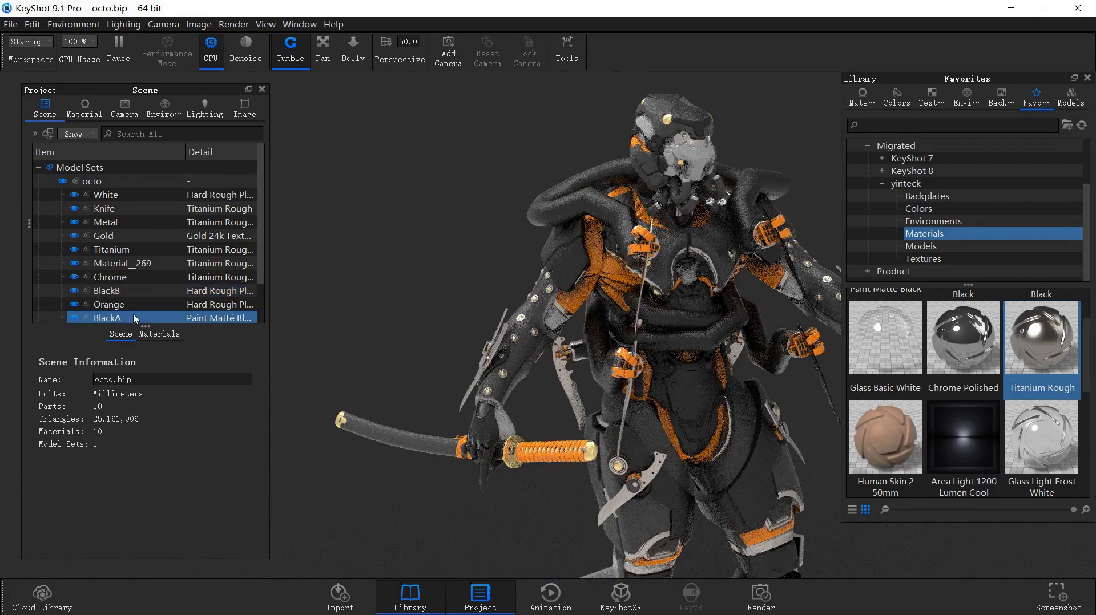
{"action": "left_click", "coordinate": [139, 292]}
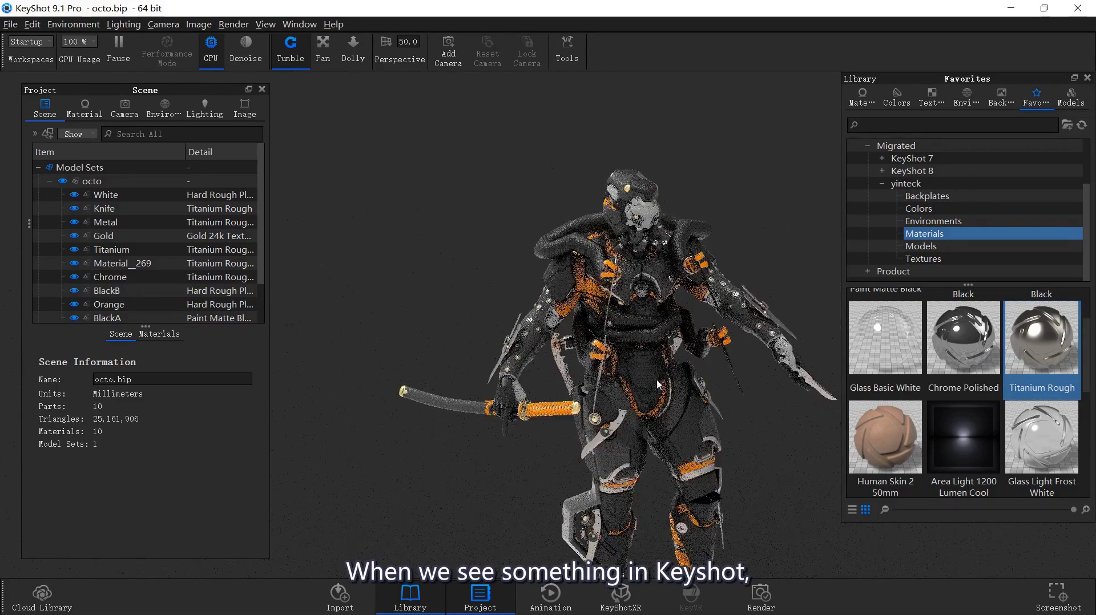
{"action": "left_click_drag", "start_coordinate": [600, 268], "coordinate": [703, 319]}
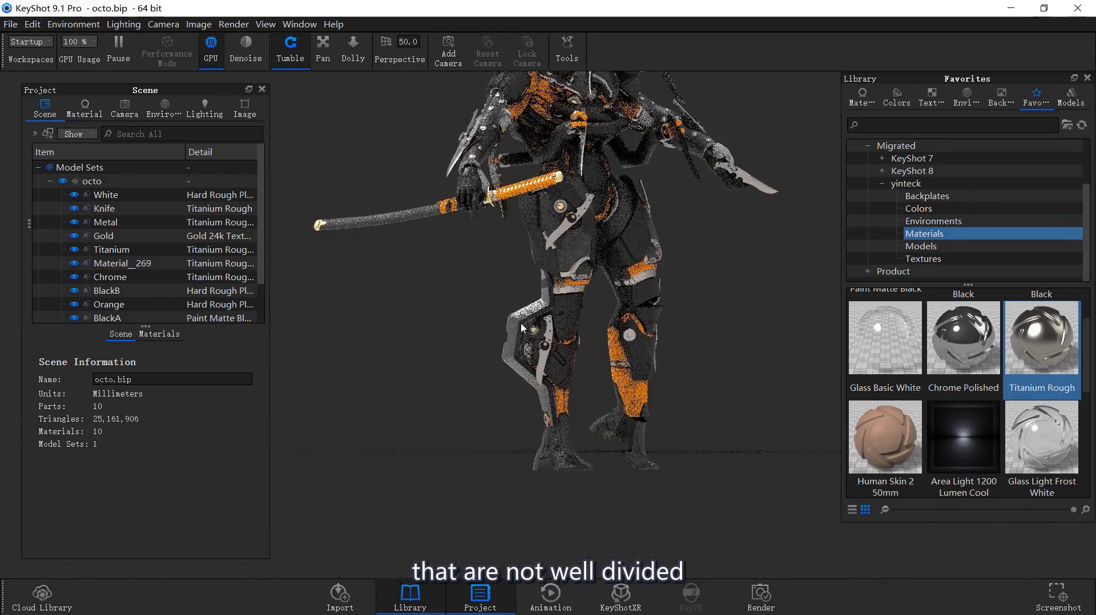
{"action": "double_click", "coordinate": [222, 222]}
{"action": "left_click", "coordinate": [243, 216]}
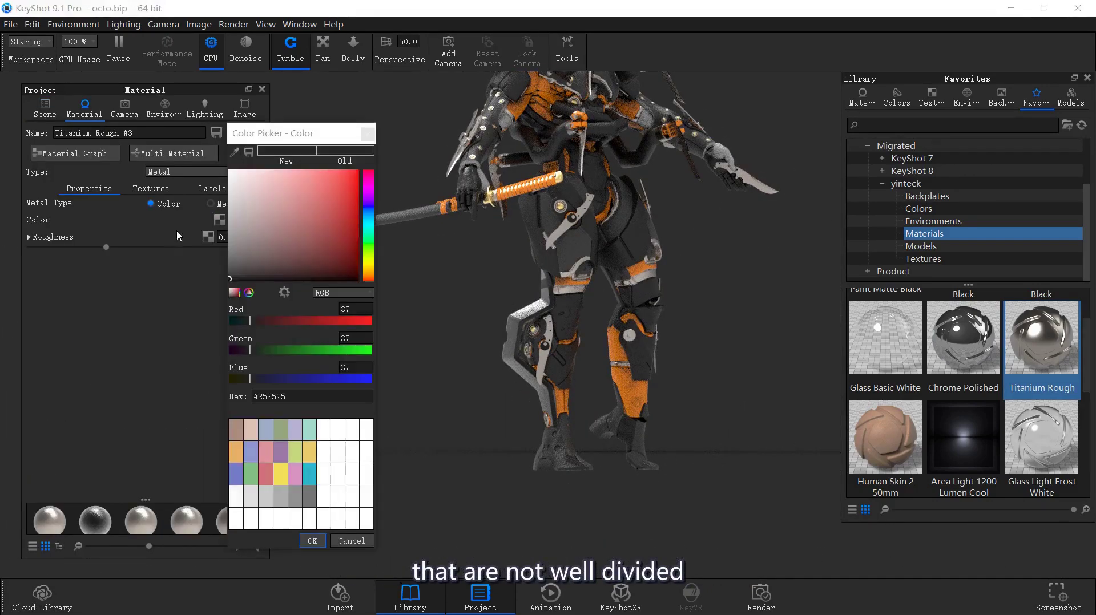
{"action": "left_click_drag", "start_coordinate": [245, 274], "coordinate": [217, 279]}
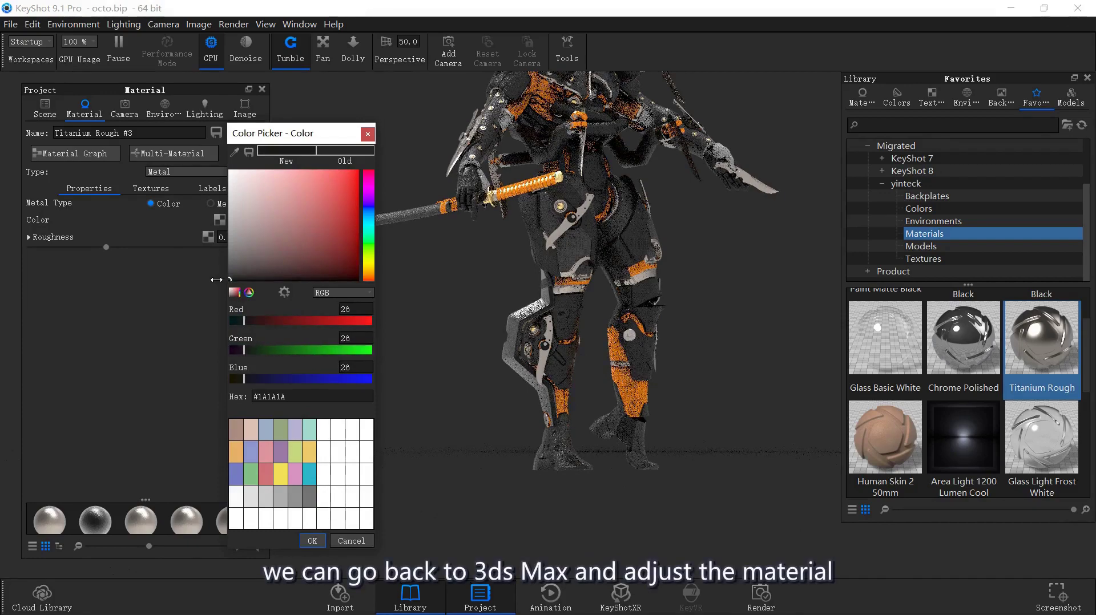
{"action": "left_click", "coordinate": [315, 542]}
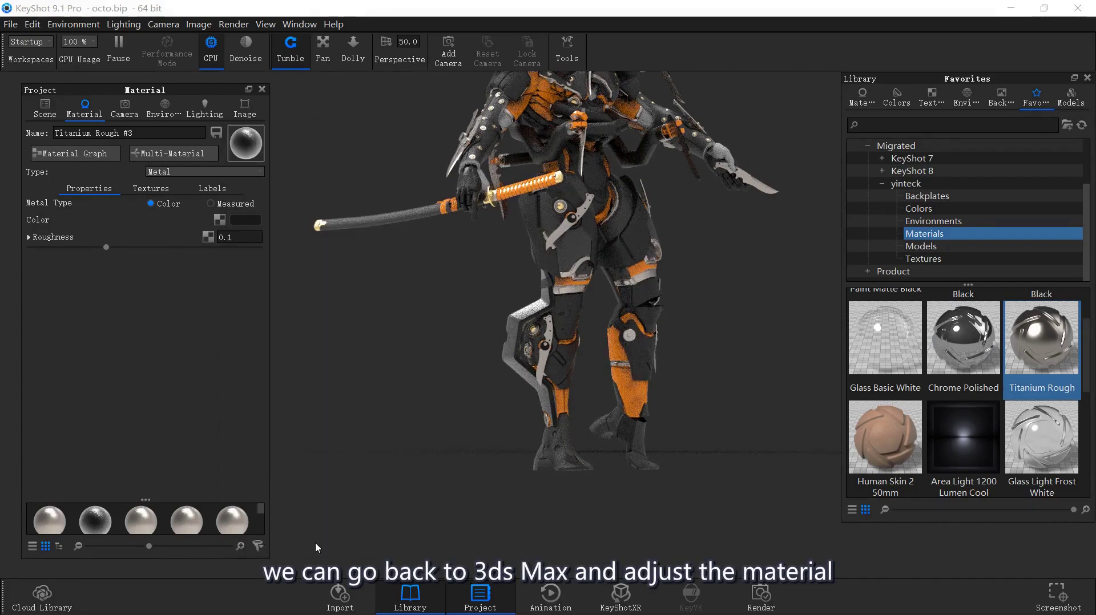
{"action": "mouse_move", "coordinate": [526, 453]}
{"action": "left_mouse_down"}
{"action": "mouse_move", "coordinate": [589, 408]}
{"action": "mouse_move", "coordinate": [569, 344]}
{"action": "left_mouse_up"}
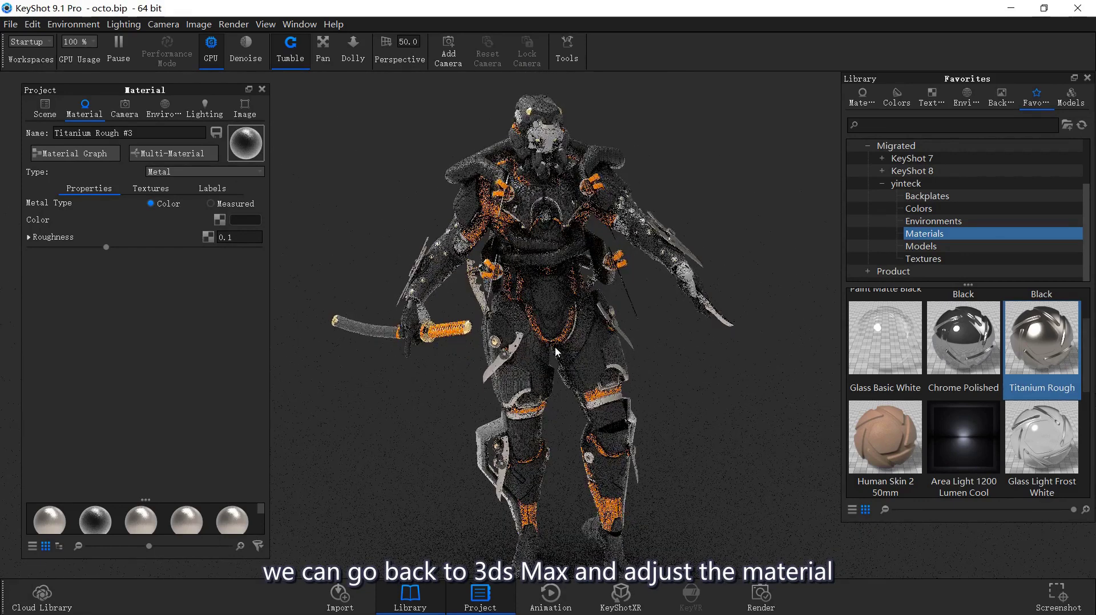
{"action": "double_click", "coordinate": [553, 305]}
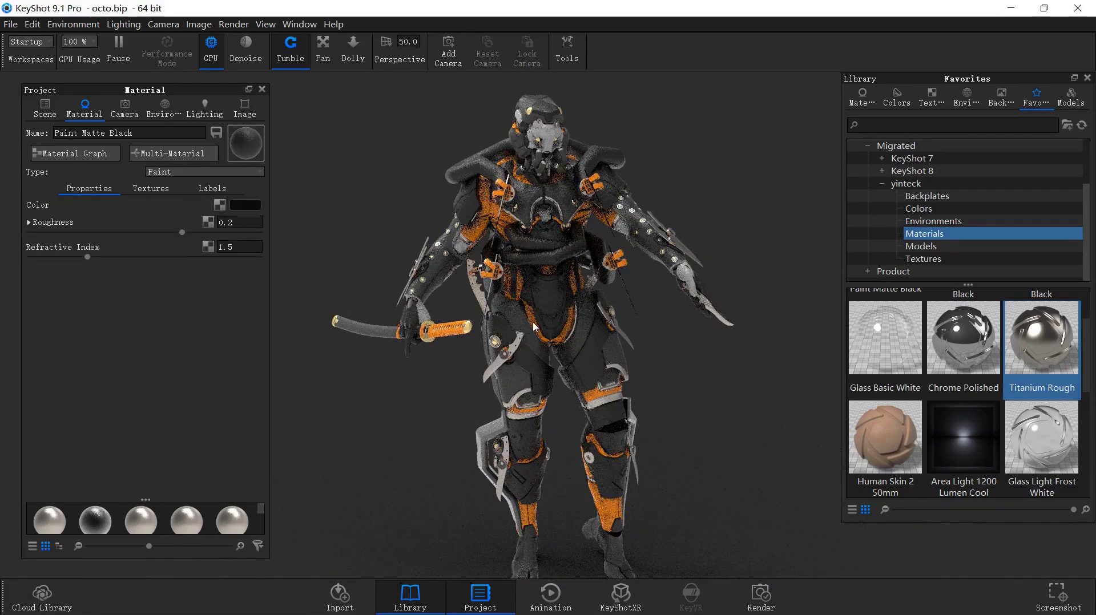
Step: Drag the RENDER_STUDIO HDRI from the Environments library onto the viewport to light the robot
{"action": "double_click", "coordinate": [577, 344]}
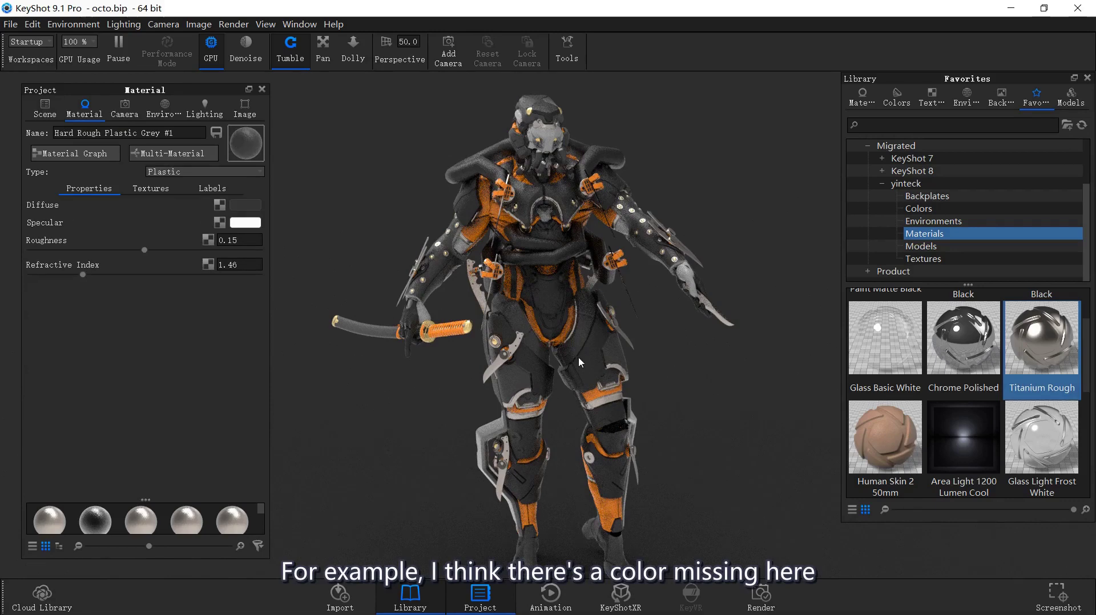
{"action": "left_click_drag", "start_coordinate": [607, 380], "coordinate": [650, 366]}
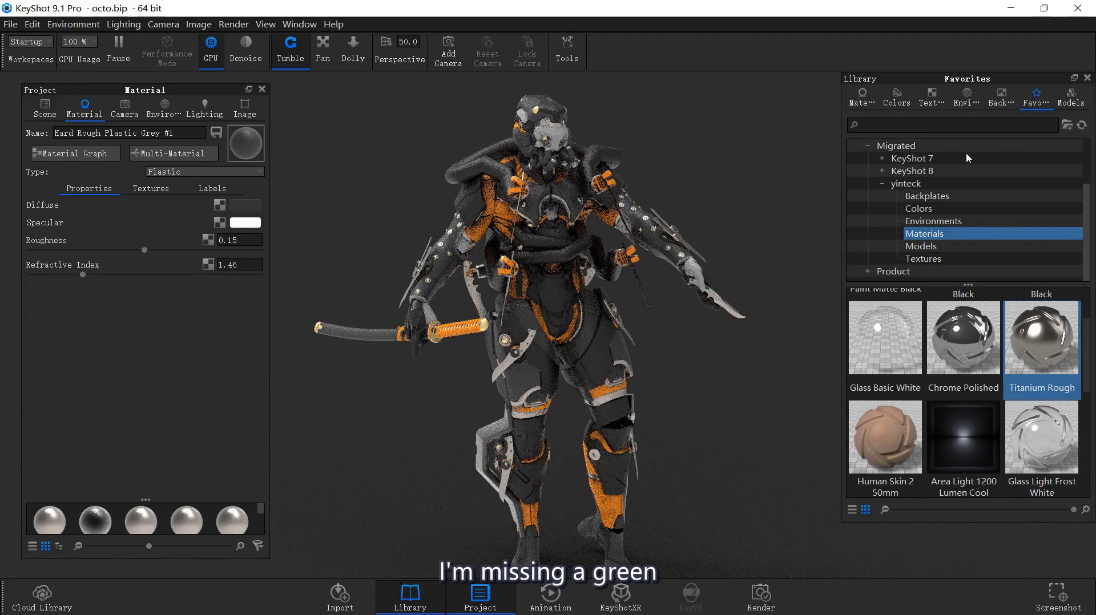
{"action": "left_click", "coordinate": [964, 98]}
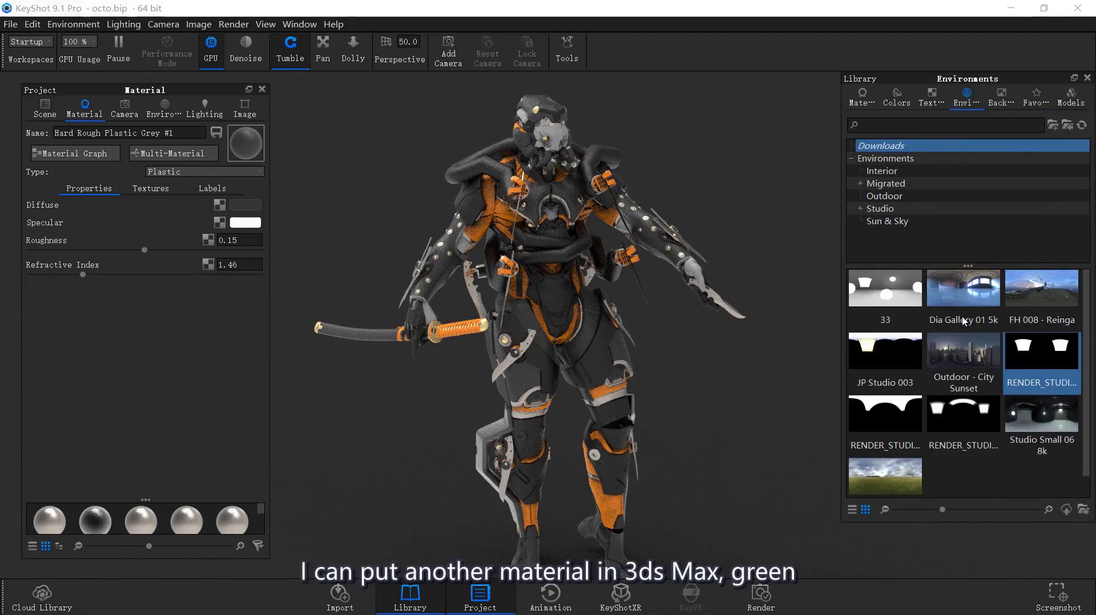
{"action": "left_click_drag", "start_coordinate": [1041, 351], "coordinate": [708, 410]}
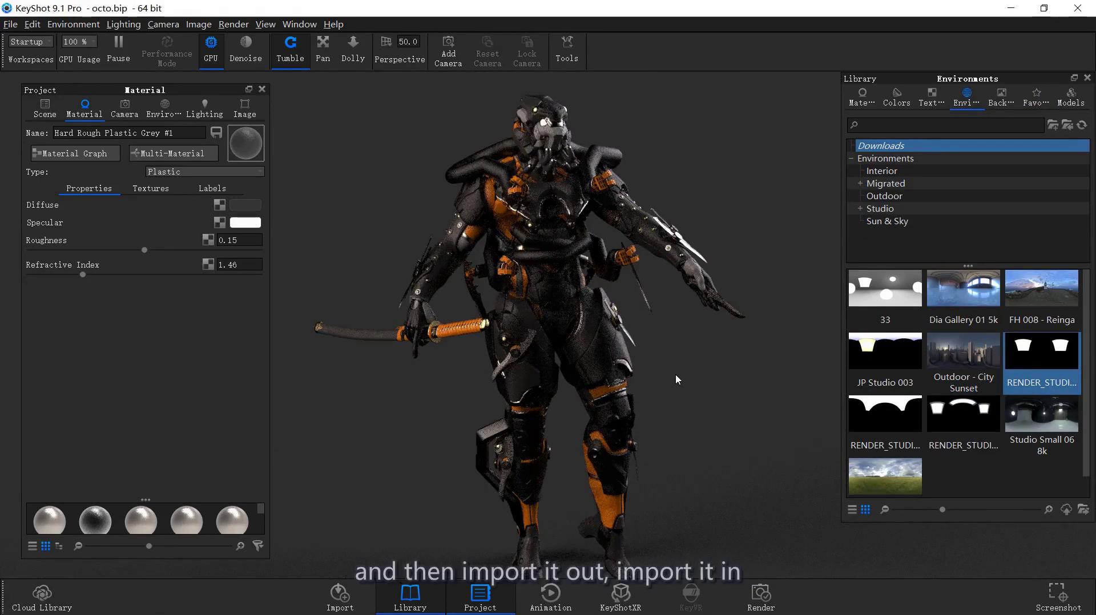
{"action": "mouse_move", "coordinate": [689, 365]}
{"action": "left_mouse_down"}
{"action": "mouse_move", "coordinate": [647, 346]}
{"action": "mouse_move", "coordinate": [653, 355]}
{"action": "left_mouse_up"}
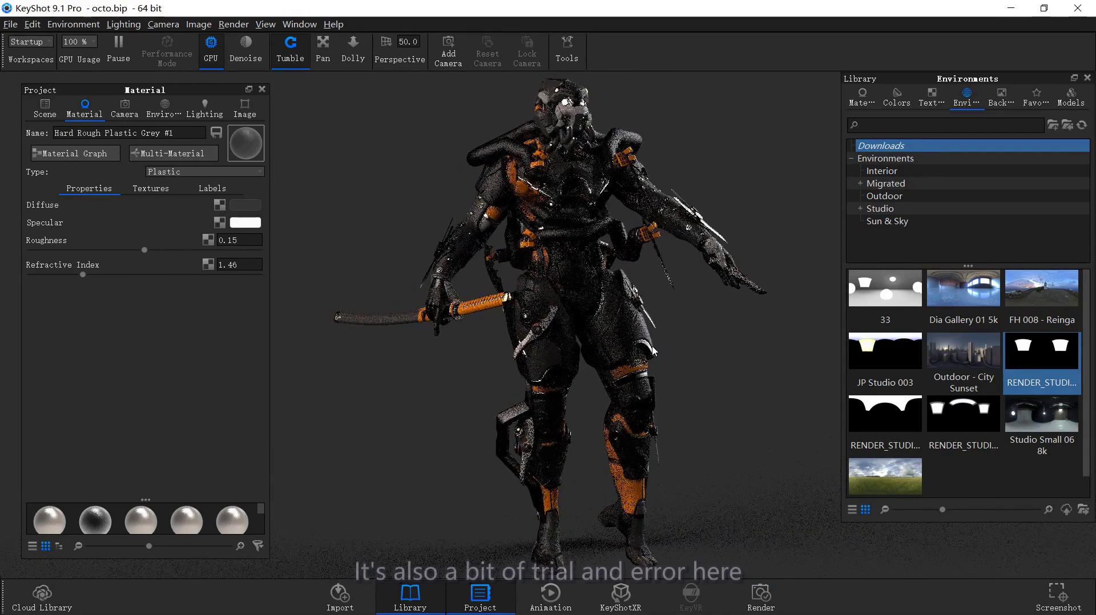
Step: Set the camera focal length to 70 mm and rotate the HDRI to shift the highlights
{"action": "left_click", "coordinate": [124, 108]}
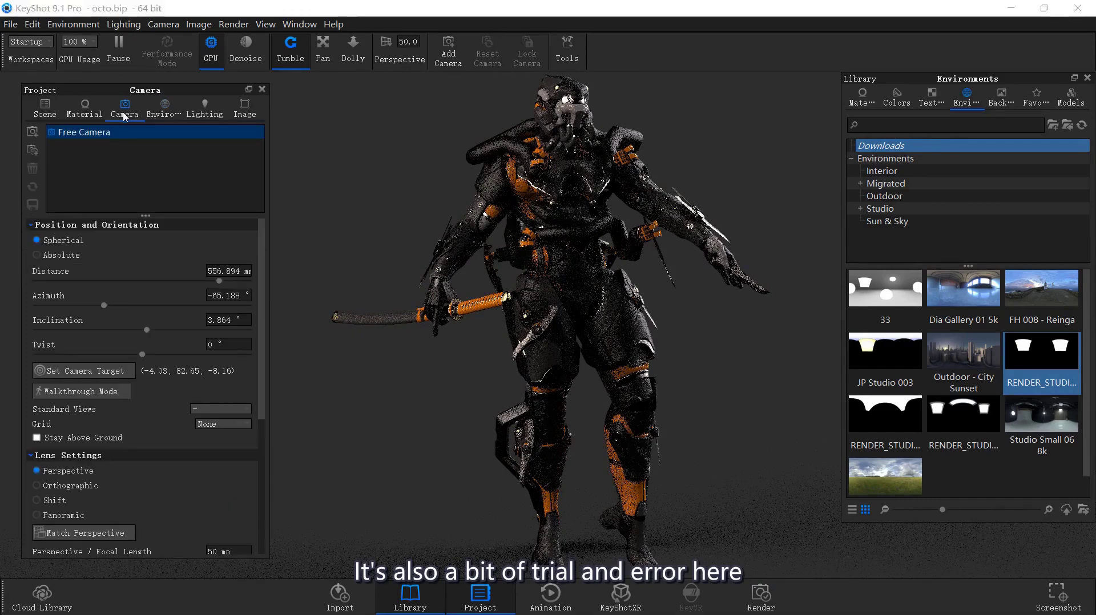
{"action": "scroll", "coordinate": [234, 457], "scroll_direction": "down", "scroll_amount": 3}
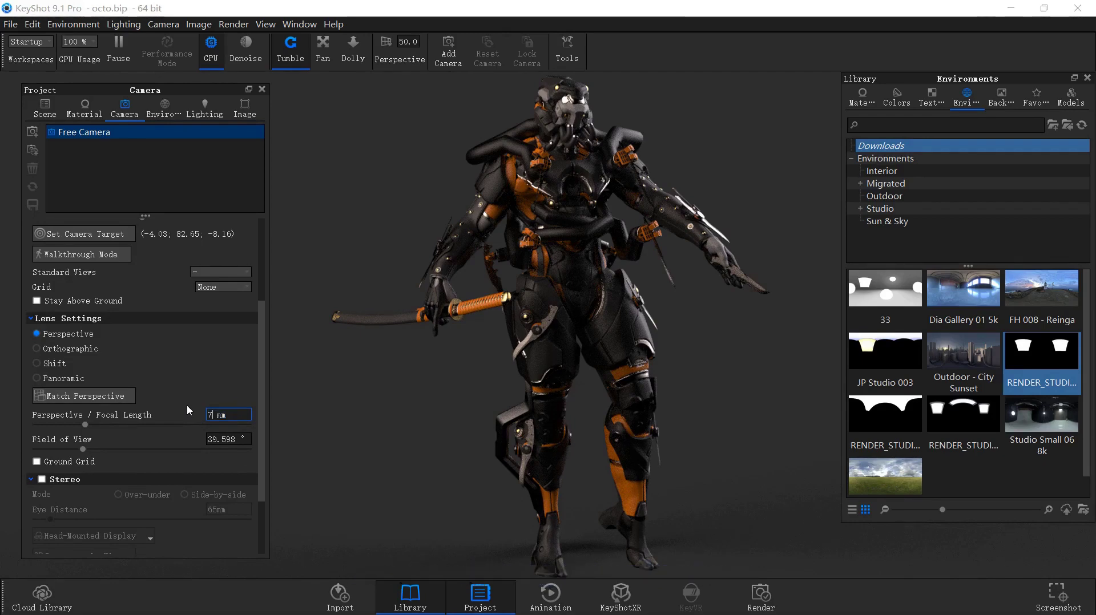
{"action": "type", "text": "0"}
{"action": "key", "text": "Return"}
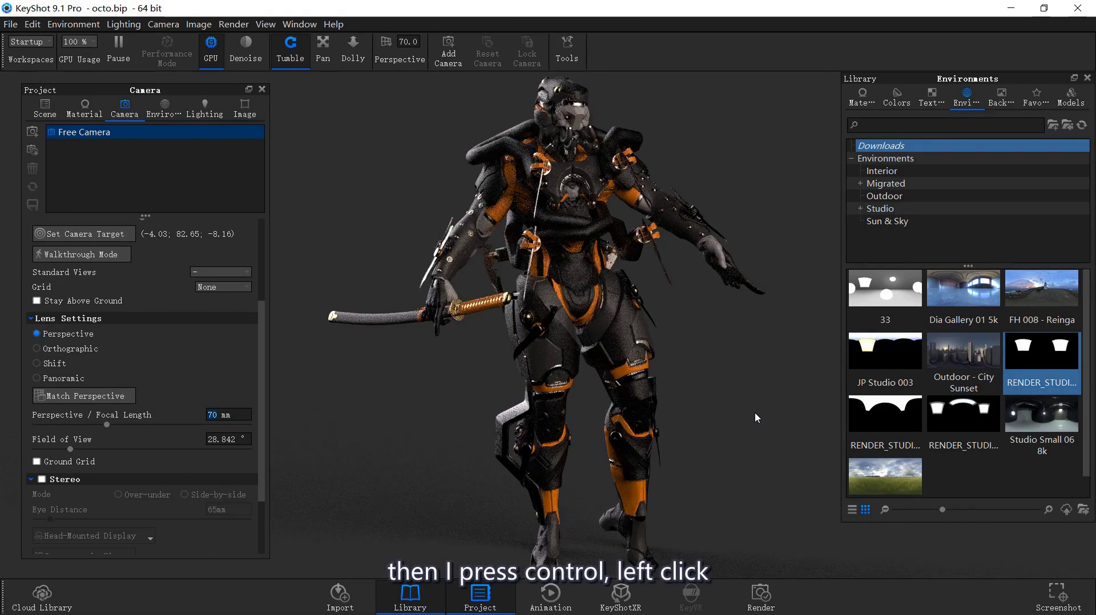
{"action": "mouse_move", "coordinate": [724, 412]}
{"action": "left_mouse_down", "text": "ctrl"}
{"action": "mouse_move", "coordinate": [699, 412]}
{"action": "mouse_move", "coordinate": [750, 428]}
{"action": "mouse_move", "coordinate": [704, 423]}
{"action": "mouse_move", "coordinate": [748, 429]}
{"action": "mouse_move", "coordinate": [707, 427]}
{"action": "mouse_move", "coordinate": [744, 432]}
{"action": "mouse_move", "coordinate": [712, 423]}
{"action": "mouse_move", "coordinate": [728, 422]}
{"action": "left_mouse_up", "text": "ctrl"}
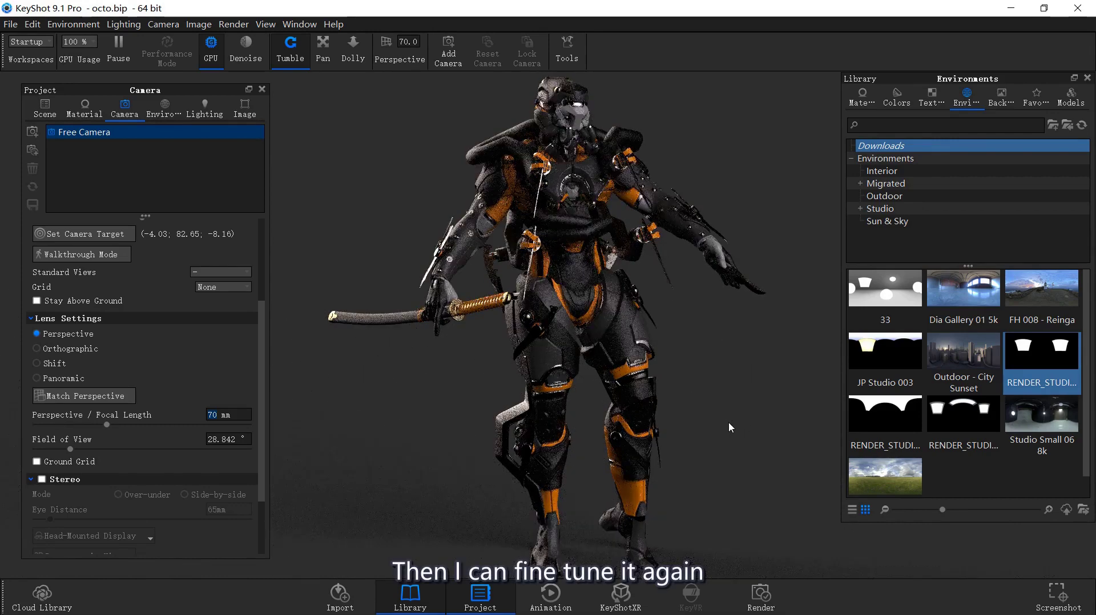
Step: Lighten the Paint Matte Black colour to #252525
{"action": "double_click", "coordinate": [600, 230]}
{"action": "left_click", "coordinate": [247, 207]}
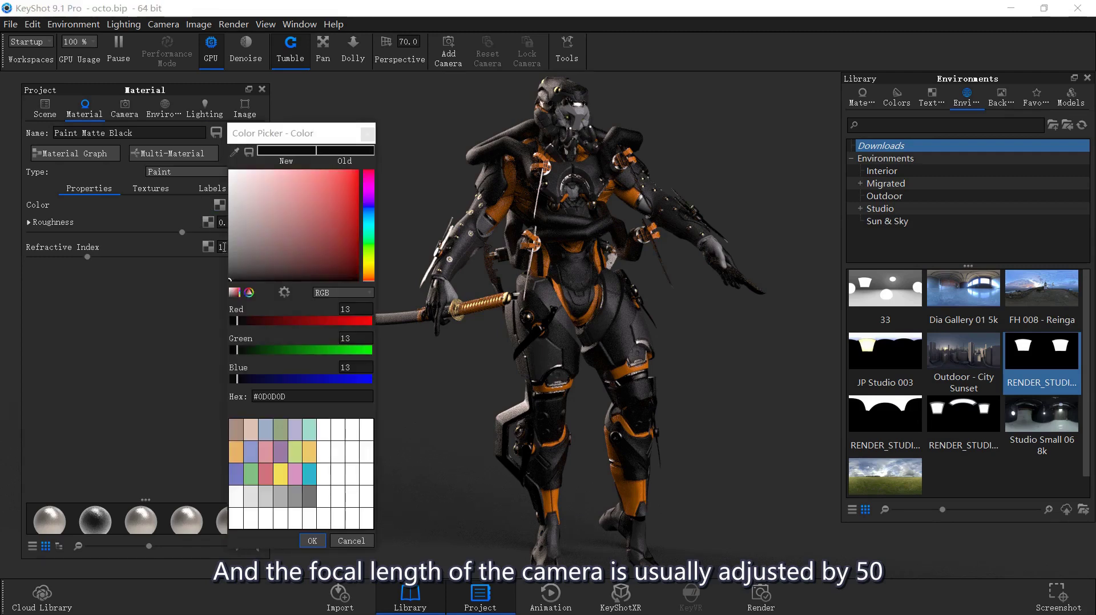
{"action": "mouse_move", "coordinate": [234, 276]}
{"action": "left_mouse_down"}
{"action": "mouse_move", "coordinate": [218, 279]}
{"action": "mouse_move", "coordinate": [214, 266]}
{"action": "mouse_move", "coordinate": [210, 274]}
{"action": "left_mouse_up"}
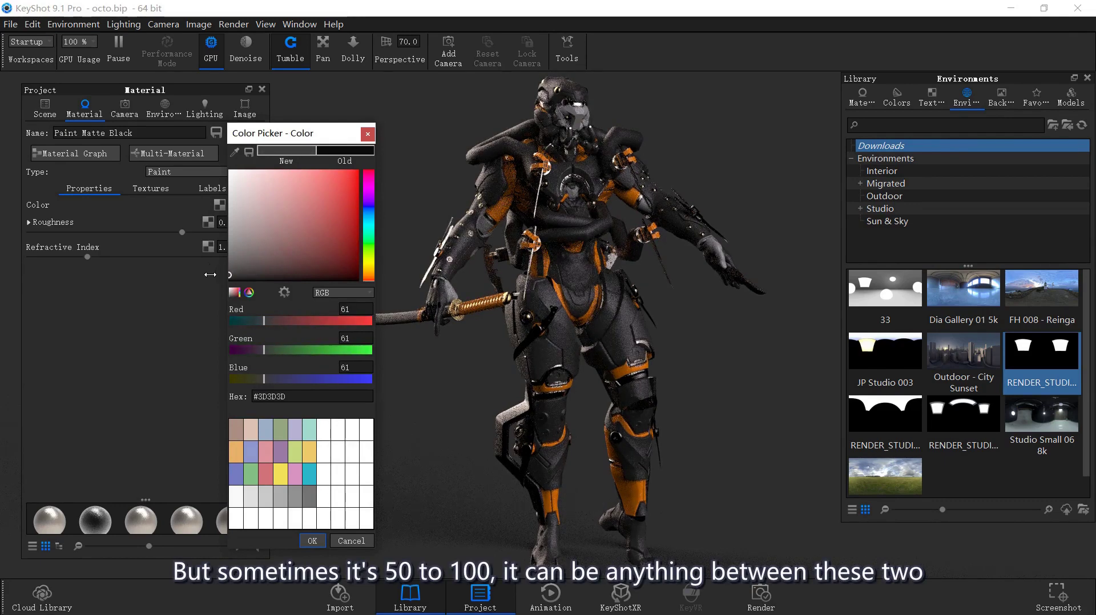
{"action": "left_click", "coordinate": [312, 540]}
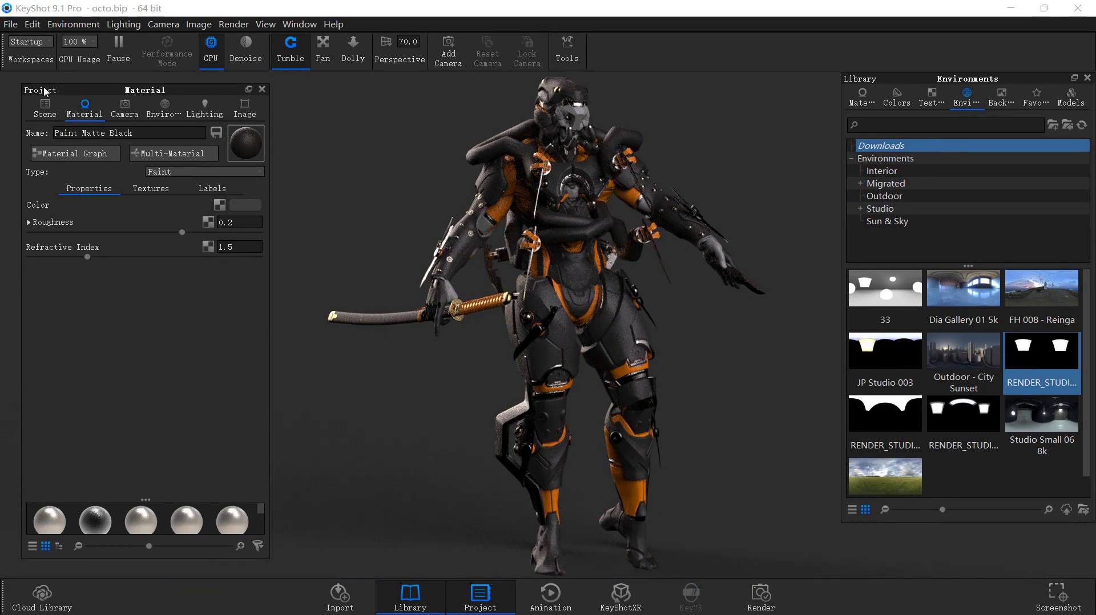
Step: Inspect the BlackA part's materials and turn the robot slightly to a new angle
{"action": "left_click", "coordinate": [48, 114]}
{"action": "left_click", "coordinate": [539, 361]}
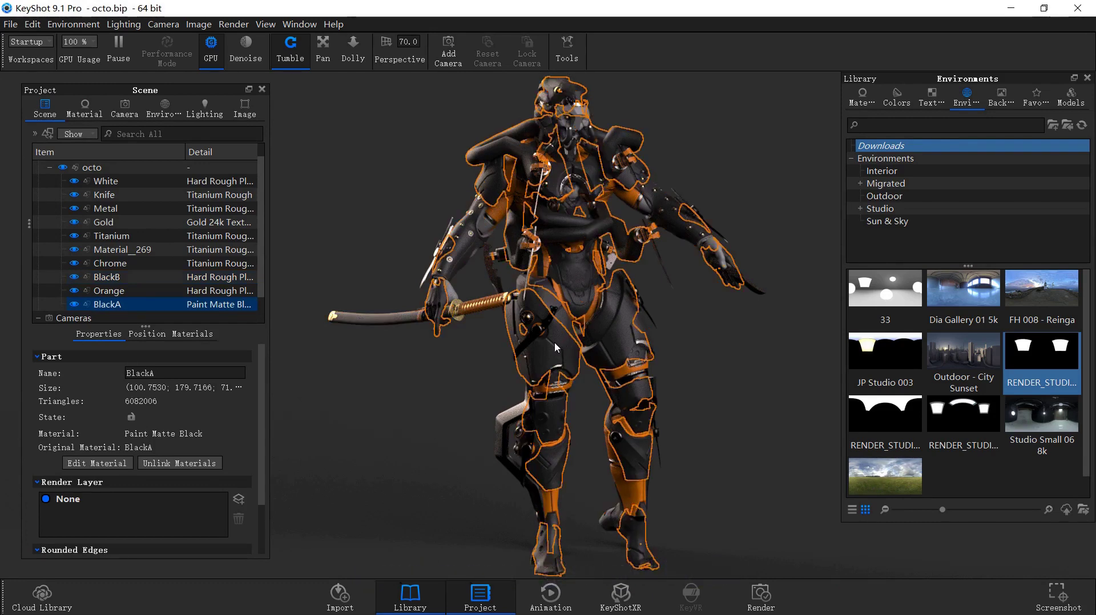
{"action": "double_click", "coordinate": [573, 353]}
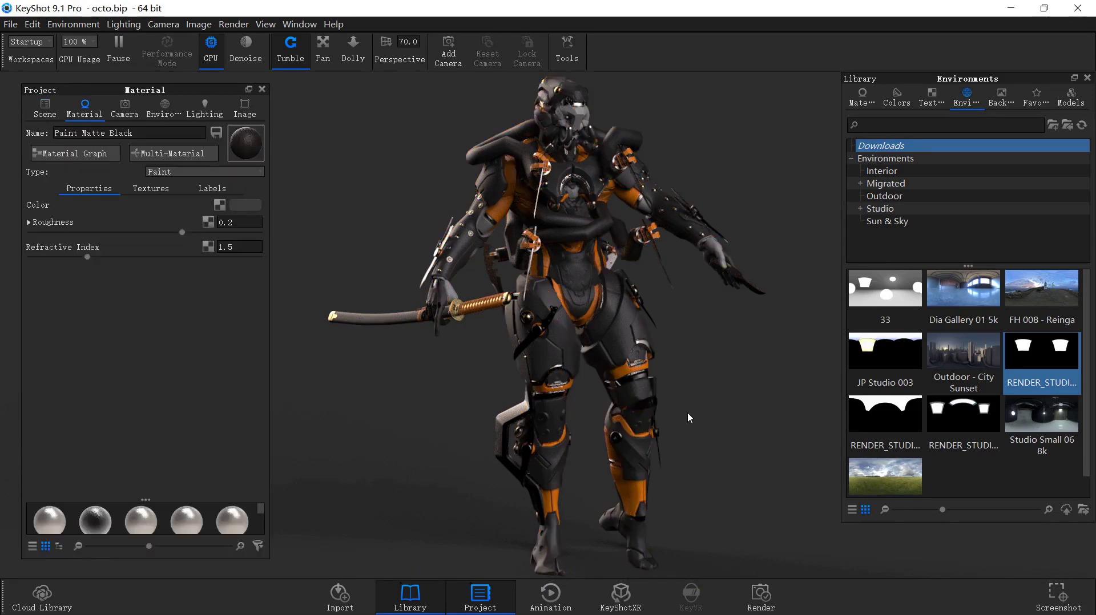
{"action": "double_click", "coordinate": [538, 358]}
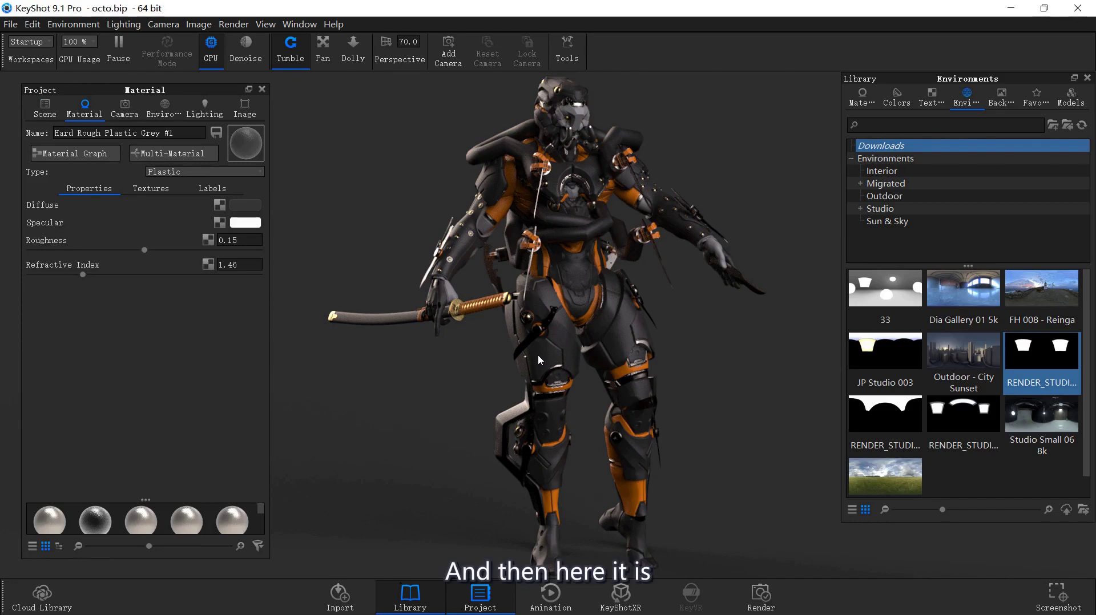
{"action": "double_click", "coordinate": [572, 353]}
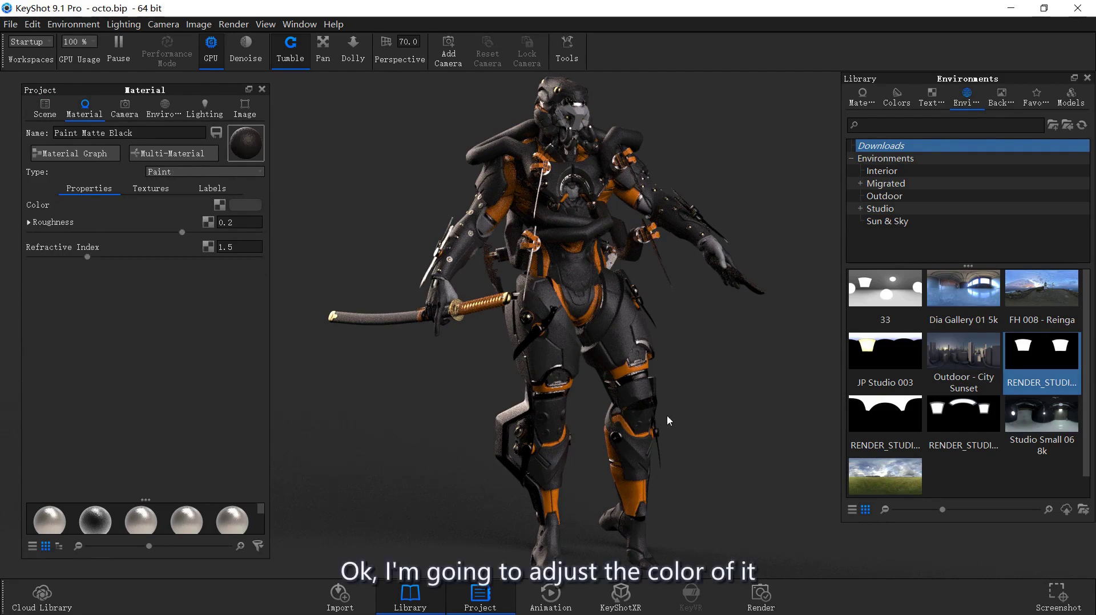
{"action": "left_click_drag", "start_coordinate": [605, 428], "coordinate": [561, 429]}
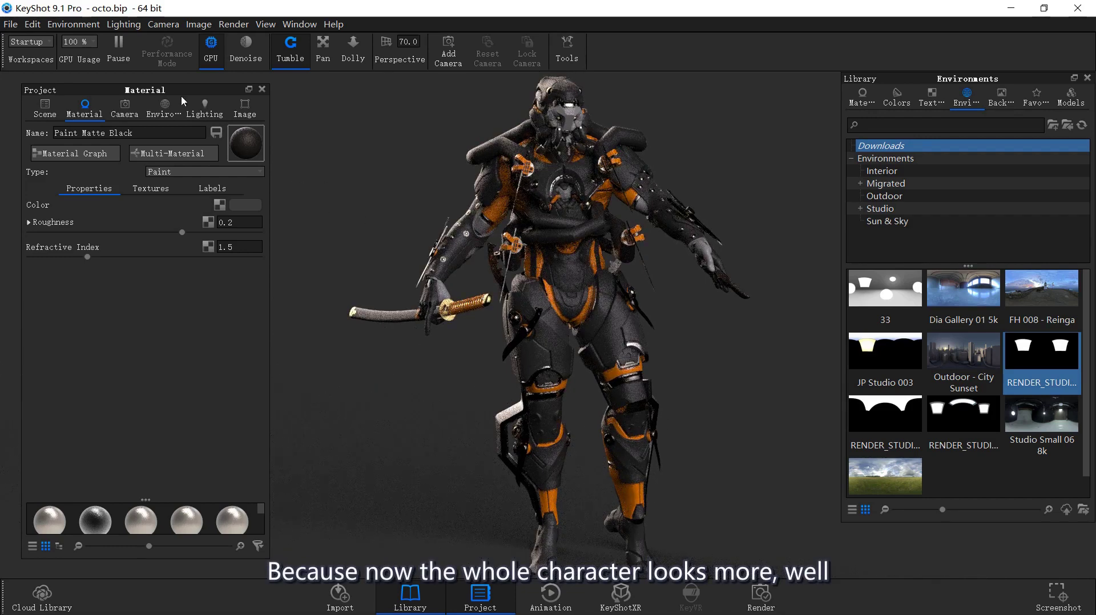
{"action": "left_click", "coordinate": [130, 115]}
Step: Save the view as Camera 1, lock it, and add a pin in the HDRI Editor
{"action": "left_click", "coordinate": [34, 134]}
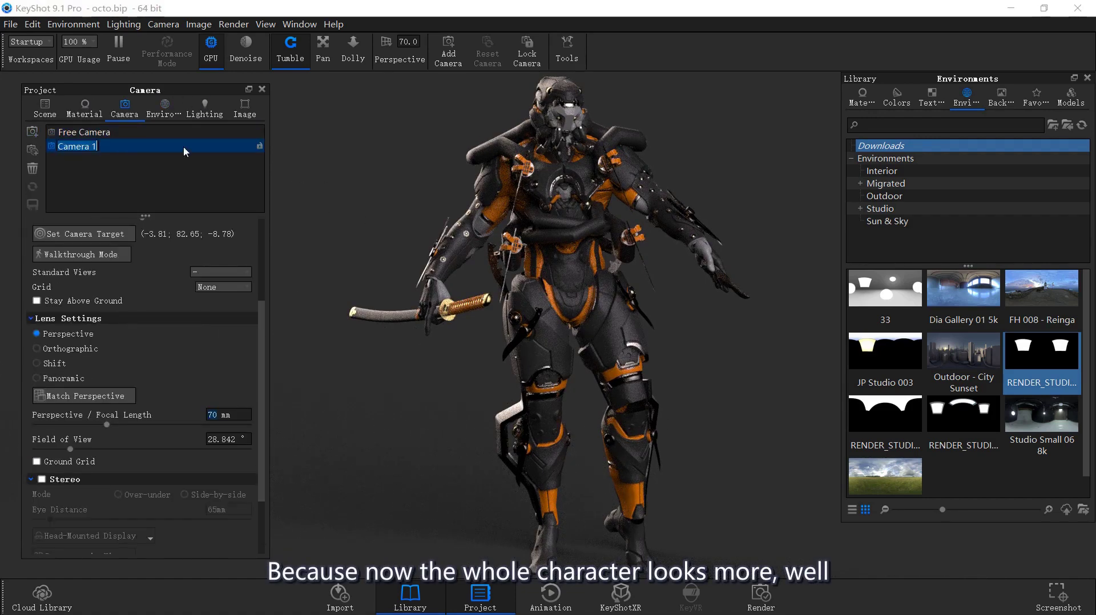
{"action": "left_click", "coordinate": [261, 148]}
{"action": "left_click", "coordinate": [165, 108]}
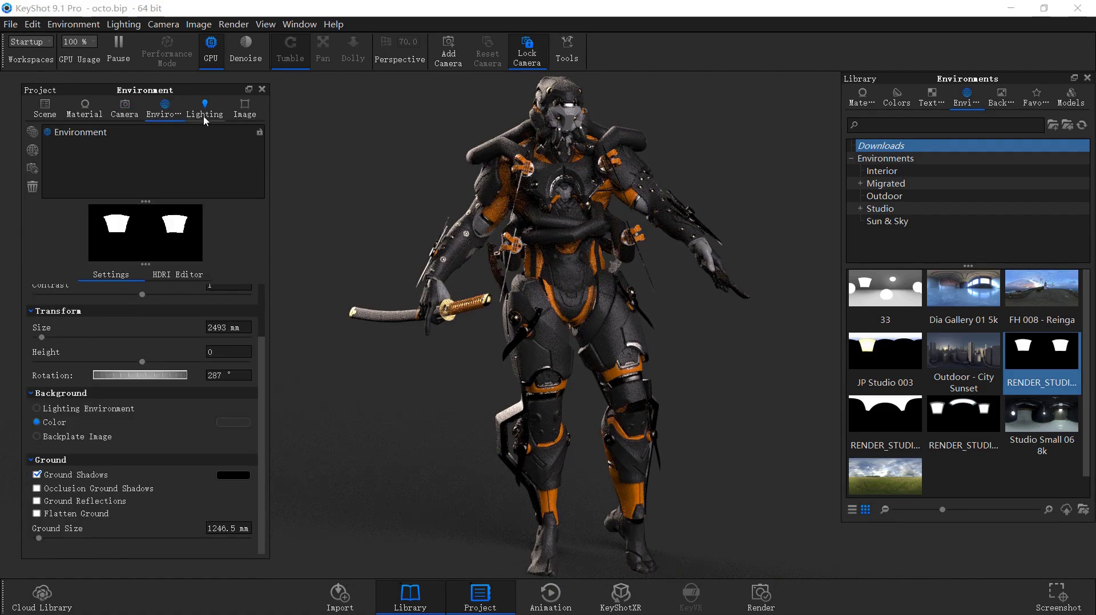
{"action": "left_click", "coordinate": [185, 277]}
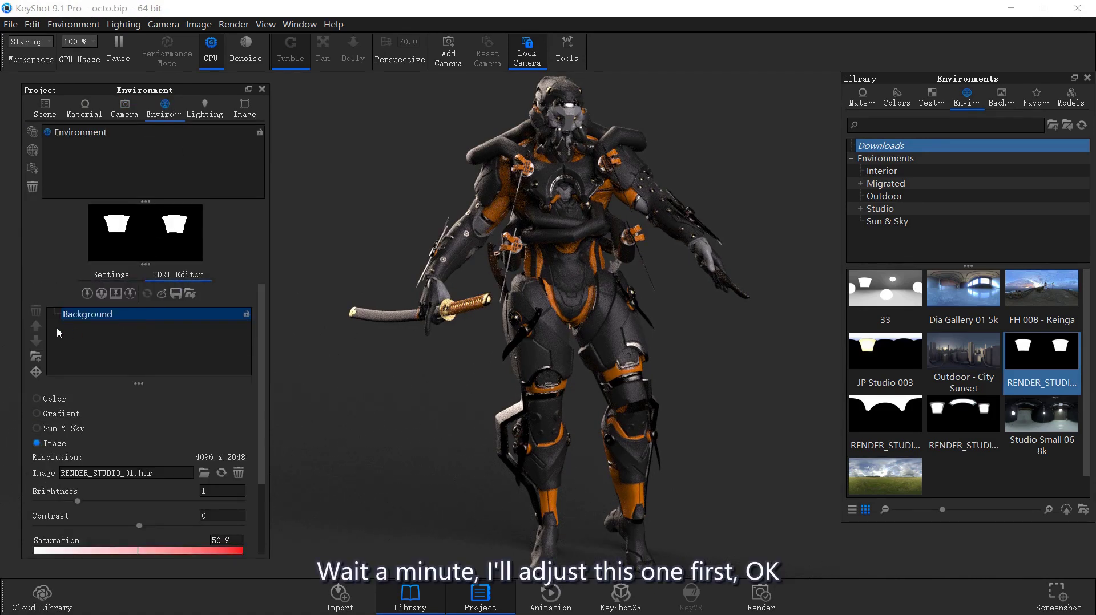
{"action": "left_click", "coordinate": [87, 293]}
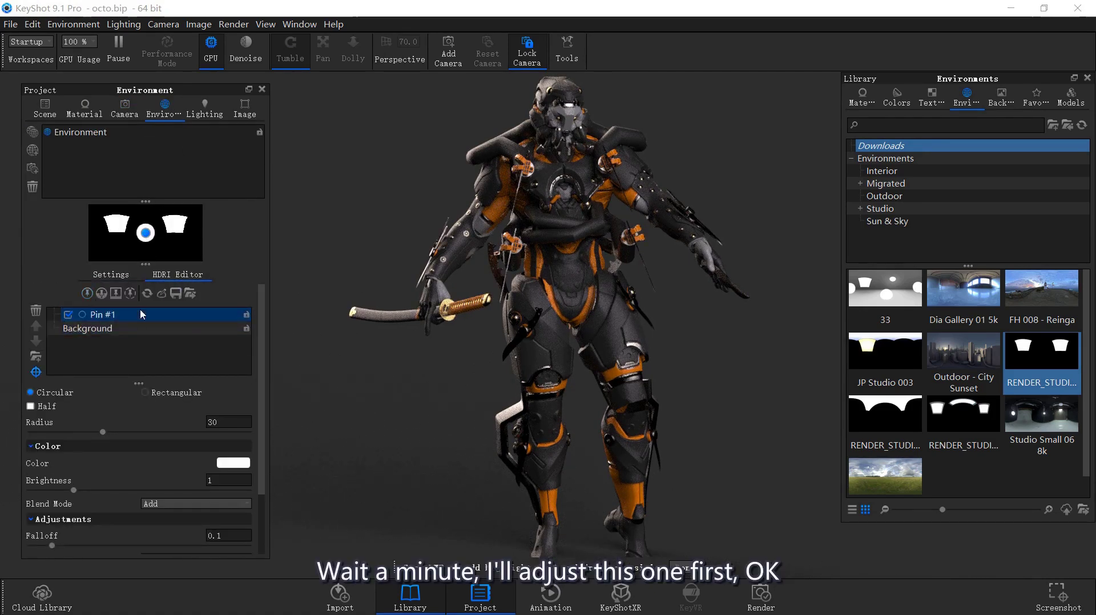
Step: Place circular Pin #1 (radius 30, brightness 1) on the HDRI's left light panel
{"action": "left_click", "coordinate": [550, 196]}
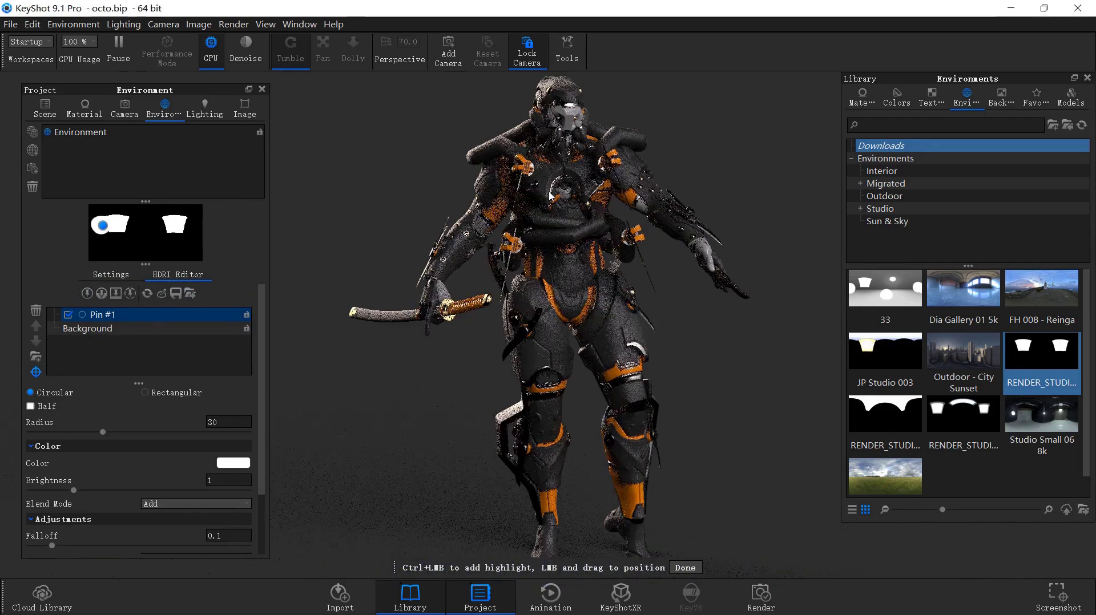
{"action": "left_click", "coordinate": [562, 220]}
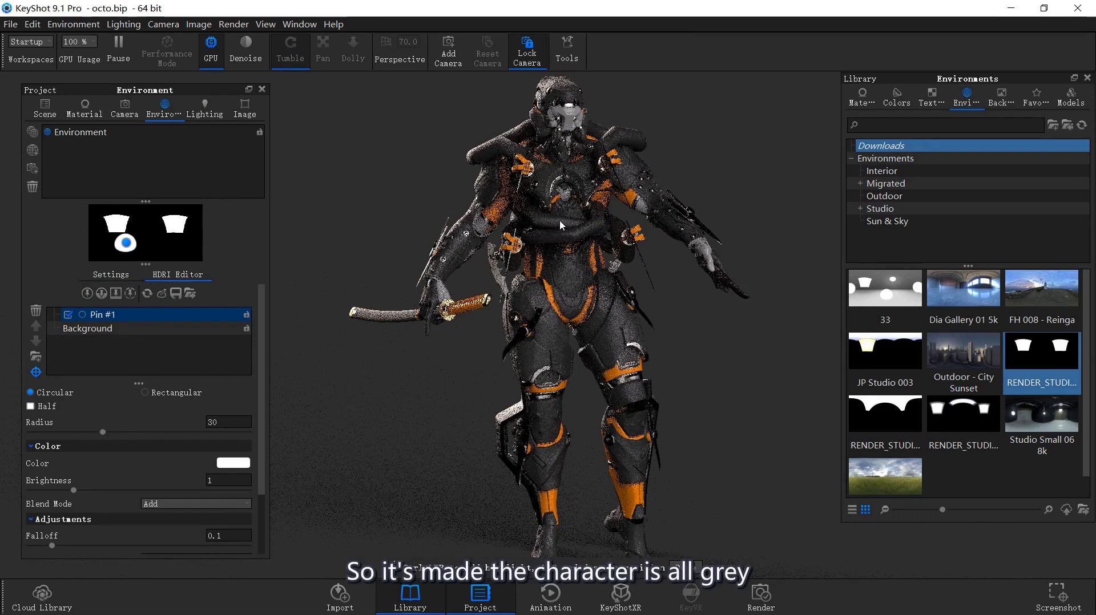
{"action": "left_click", "coordinate": [549, 196]}
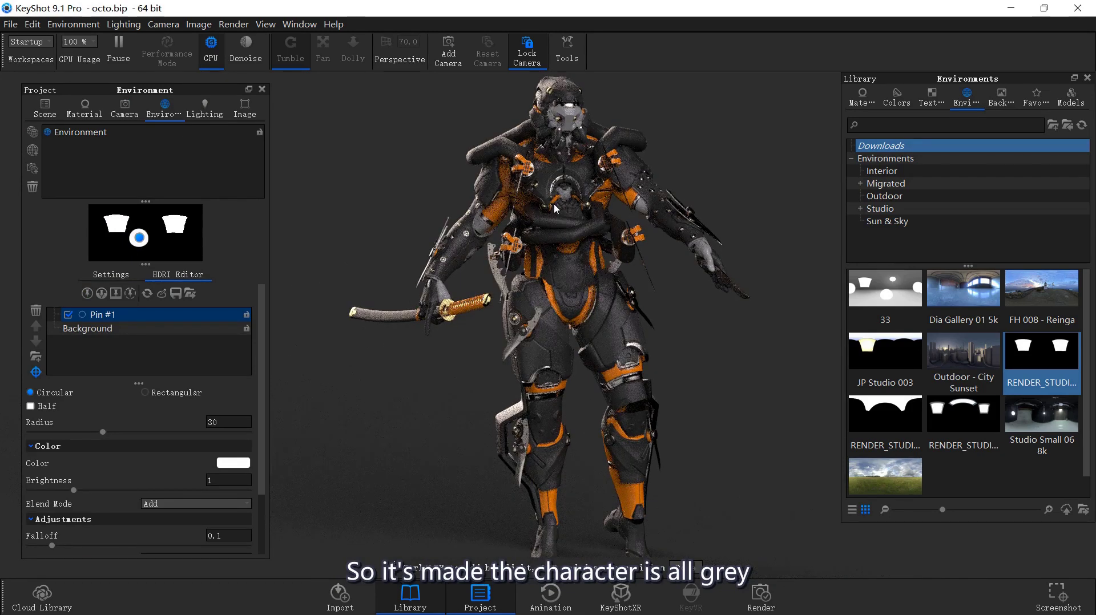
{"action": "left_click", "coordinate": [550, 199]}
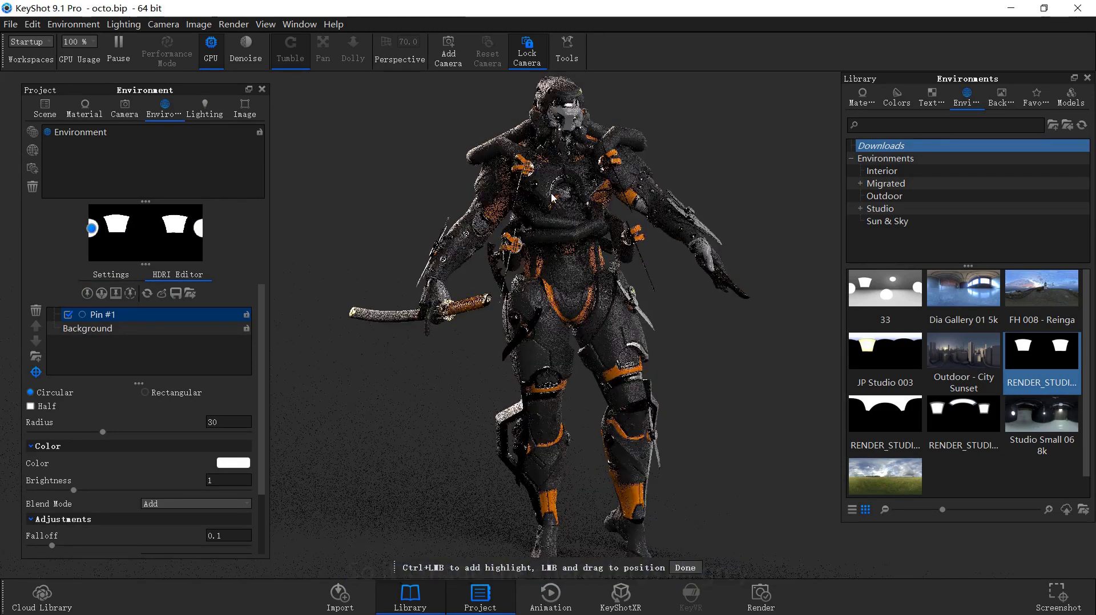
{"action": "left_click", "coordinate": [550, 199]}
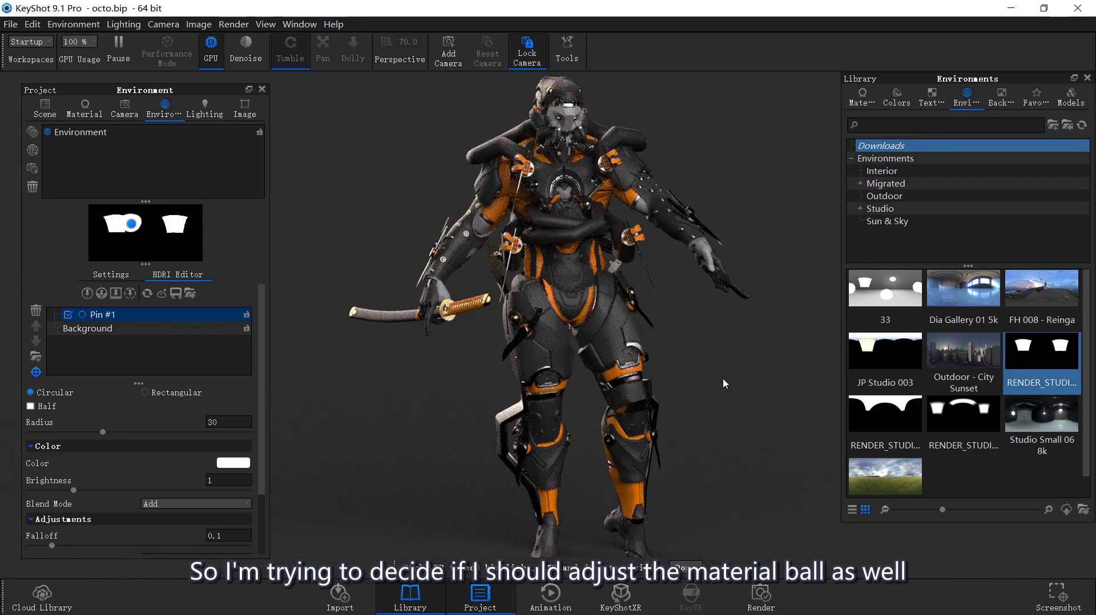
{"action": "left_click", "coordinate": [686, 568]}
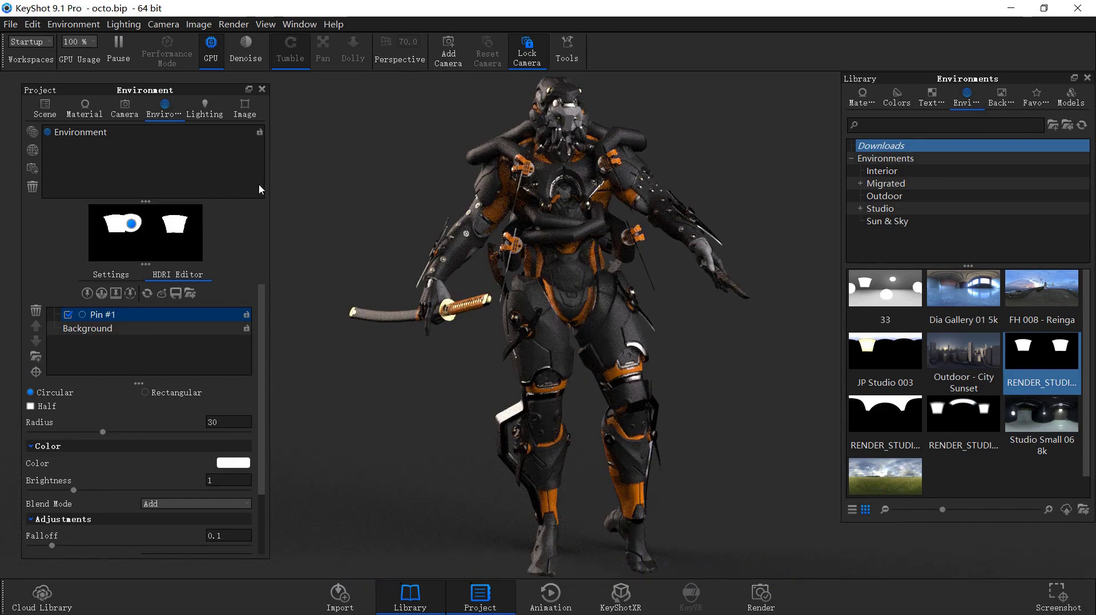
{"action": "left_click", "coordinate": [205, 111]}
{"action": "left_click", "coordinate": [171, 112]}
{"action": "left_click", "coordinate": [107, 140]}
Step: Unlock Camera 1, orbit the robot to a new angle, and set a 50 mm focal length
{"action": "left_click", "coordinate": [204, 109]}
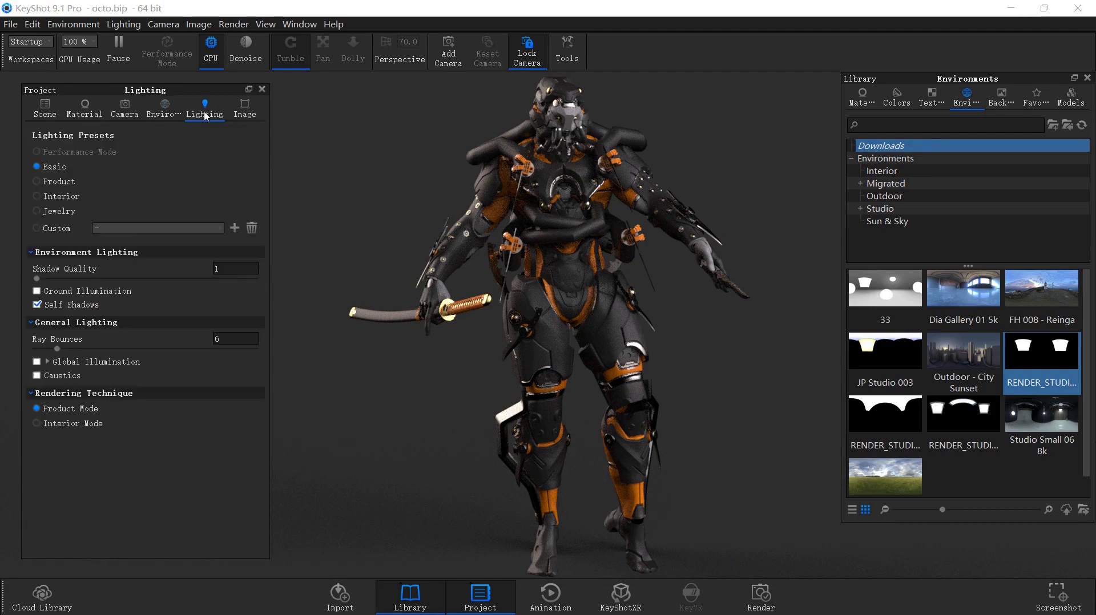
{"action": "left_click", "coordinate": [124, 110]}
{"action": "left_click", "coordinate": [260, 146]}
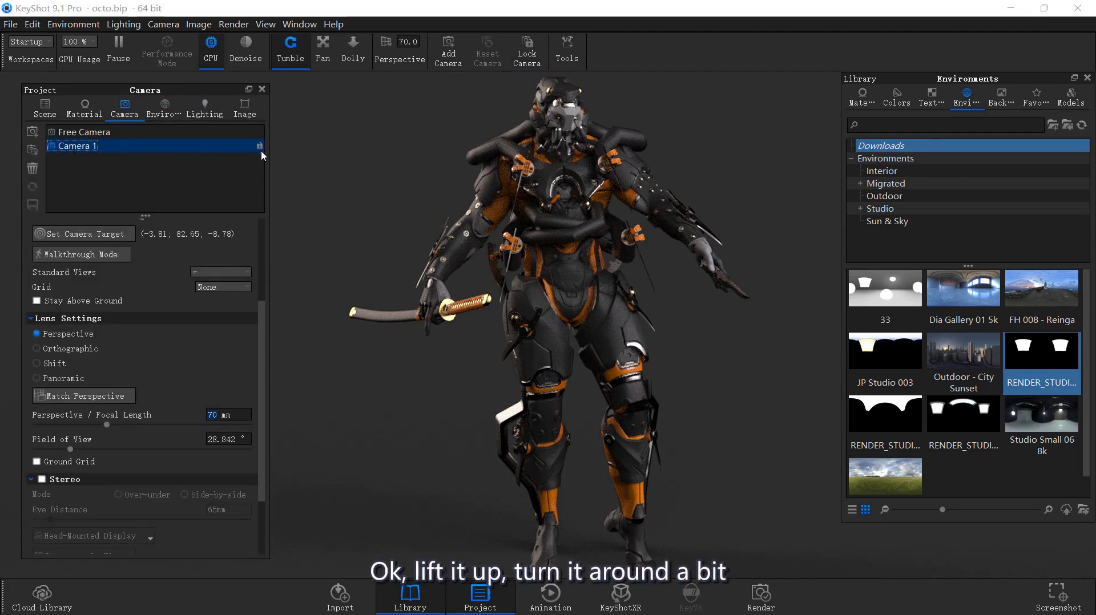
{"action": "mouse_move", "coordinate": [734, 449]}
{"action": "left_mouse_down"}
{"action": "mouse_move", "coordinate": [797, 436]}
{"action": "mouse_move", "coordinate": [787, 427]}
{"action": "mouse_move", "coordinate": [798, 434]}
{"action": "left_mouse_up"}
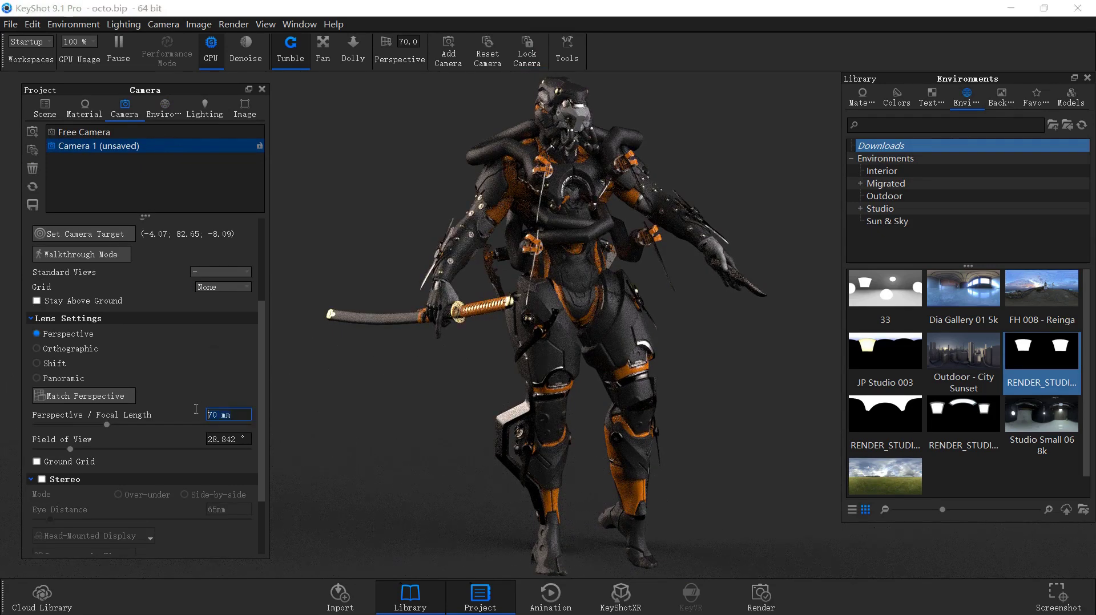
{"action": "type", "text": "50"}
{"action": "key", "text": "Return"}
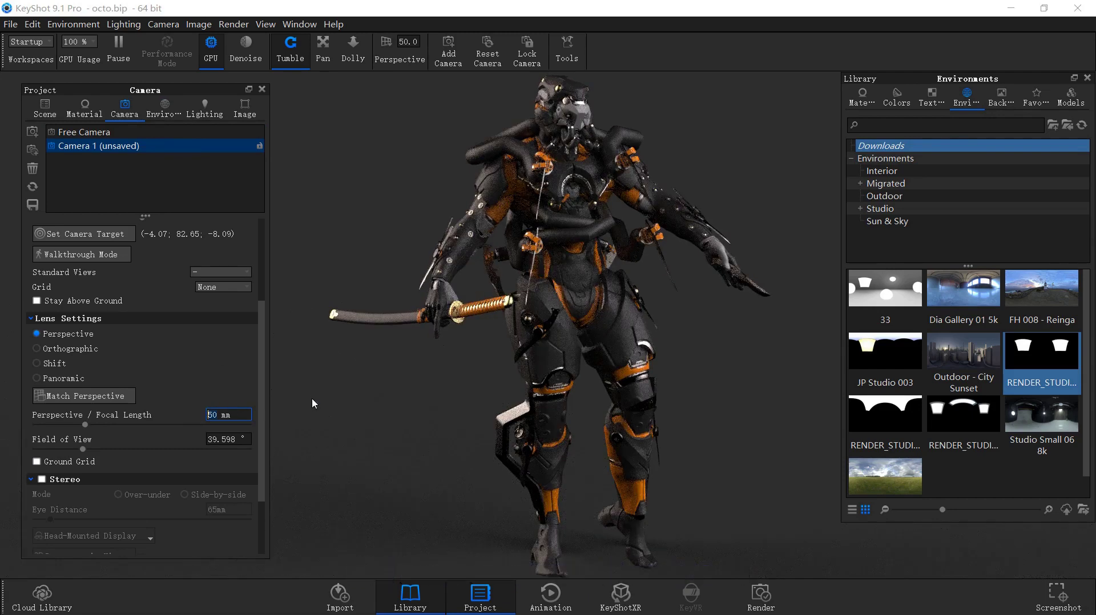
Step: Darken the environment background colour to #1A1A1A (RGB 26, 26, 26)
{"action": "left_click", "coordinate": [80, 112]}
{"action": "left_click", "coordinate": [164, 114]}
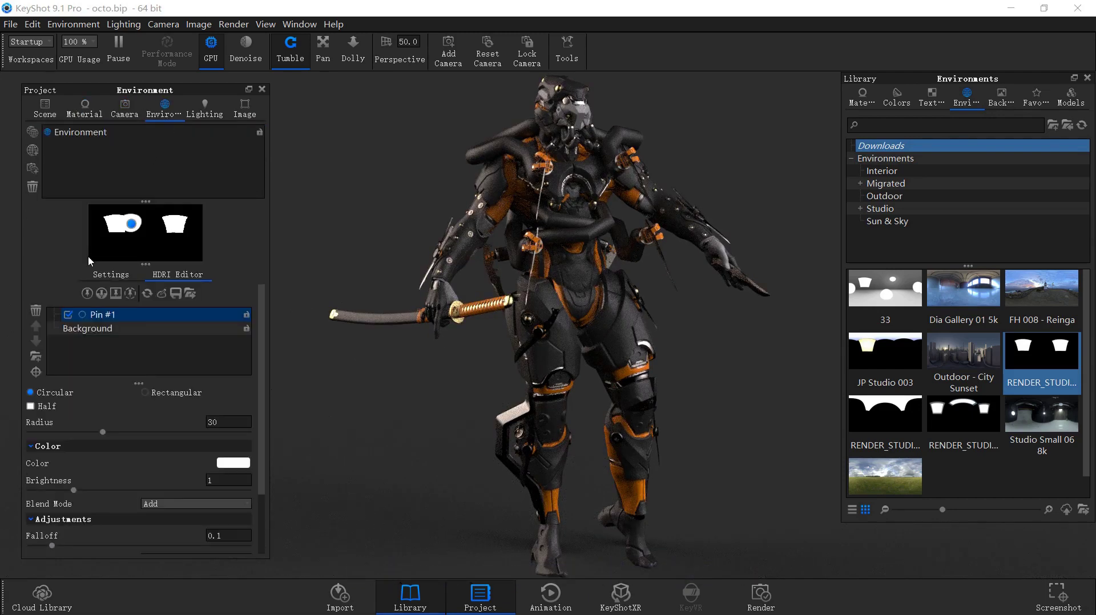
{"action": "left_click", "coordinate": [112, 275]}
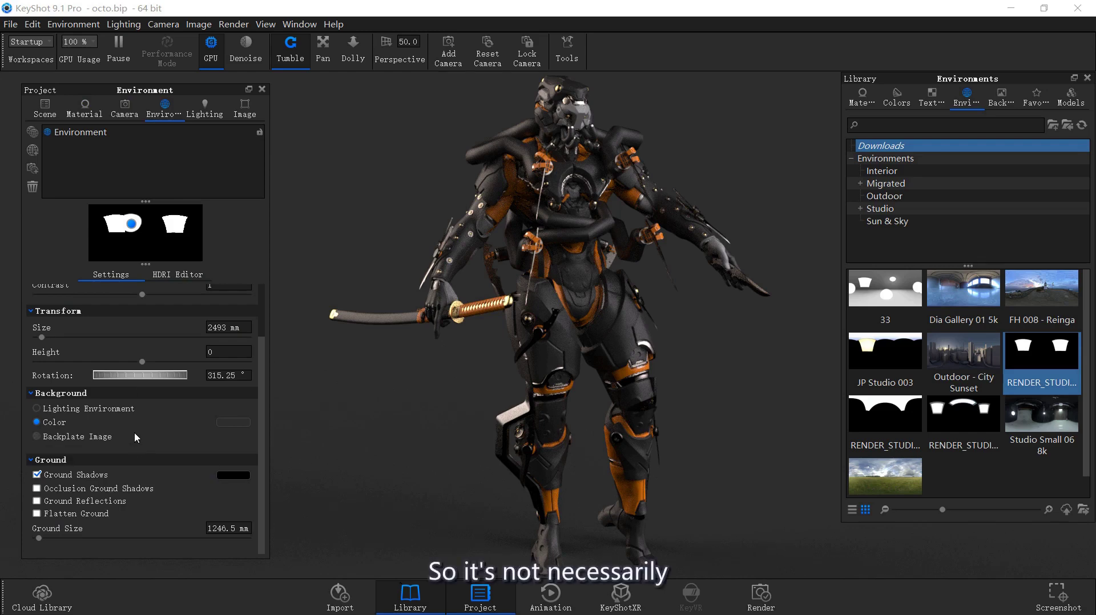
{"action": "left_click", "coordinate": [231, 422]}
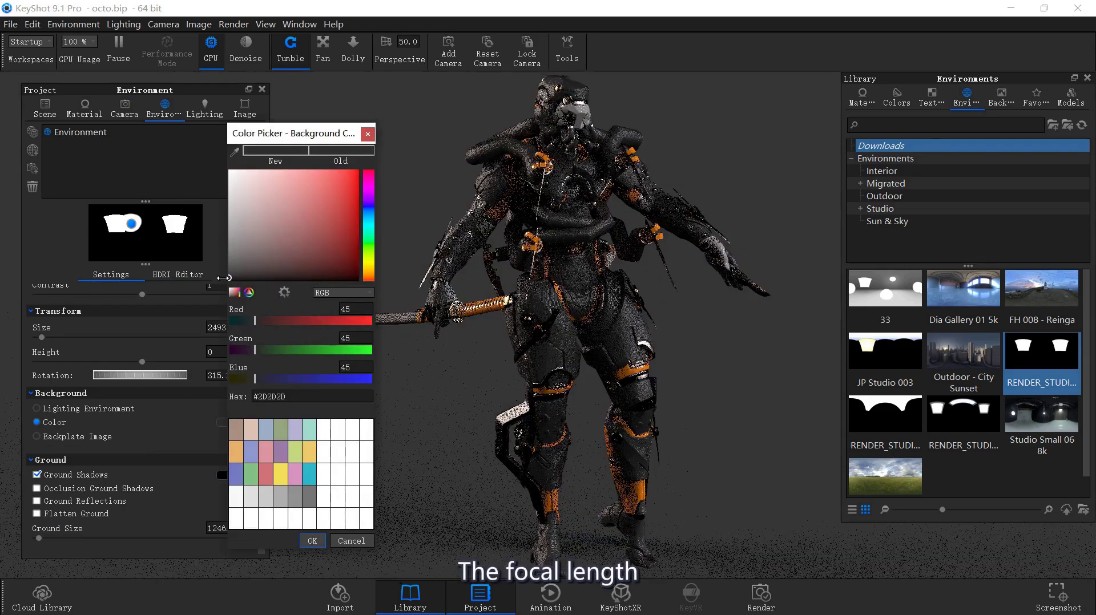
{"action": "left_click_drag", "start_coordinate": [234, 274], "coordinate": [217, 279]}
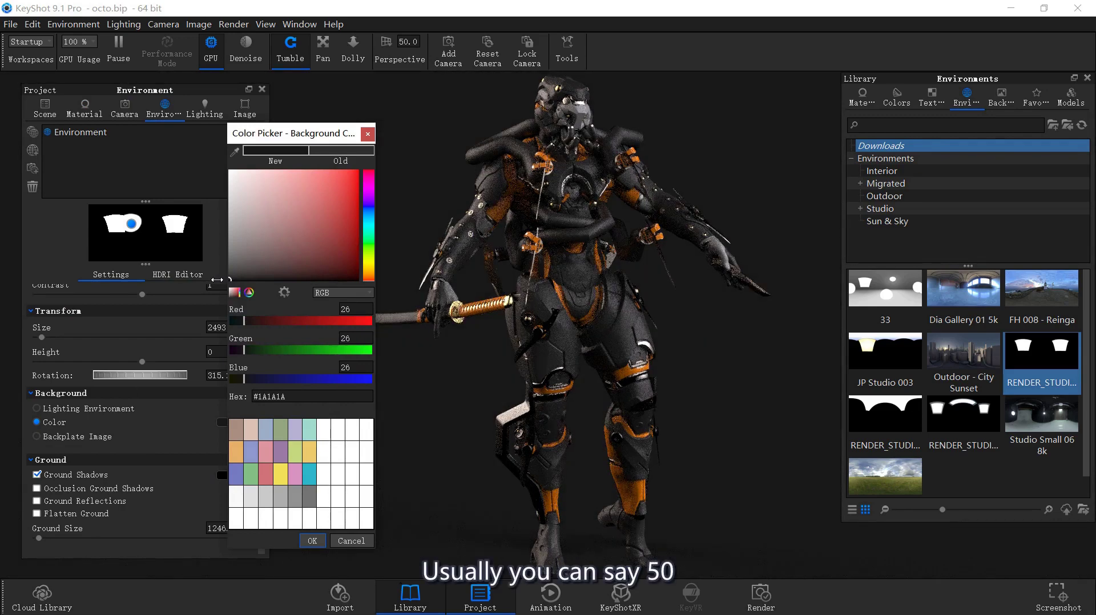
{"action": "left_click", "coordinate": [306, 541]}
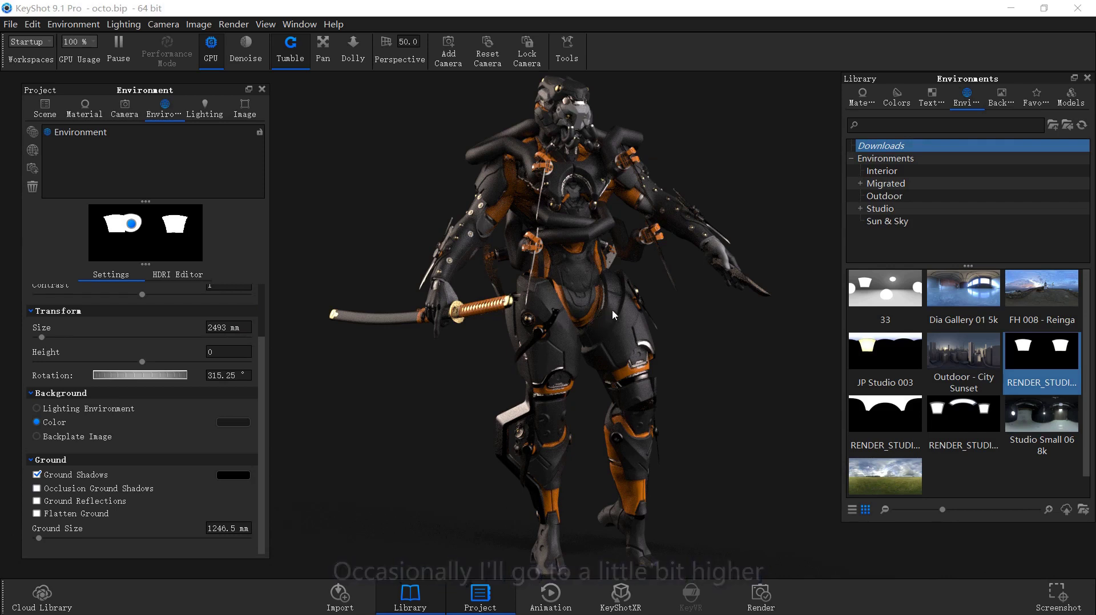
{"action": "double_click", "coordinate": [562, 317]}
Step: Lighten the grey plastic's diffuse colour to 68 and save the project with its camera
{"action": "left_click", "coordinate": [219, 204]}
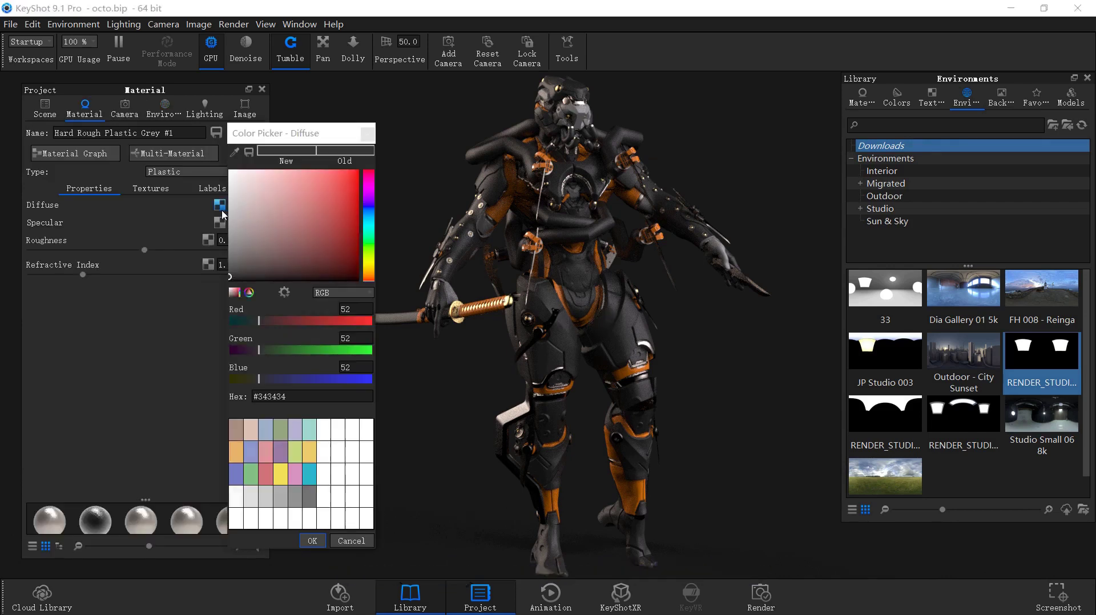
{"action": "left_click", "coordinate": [230, 273]}
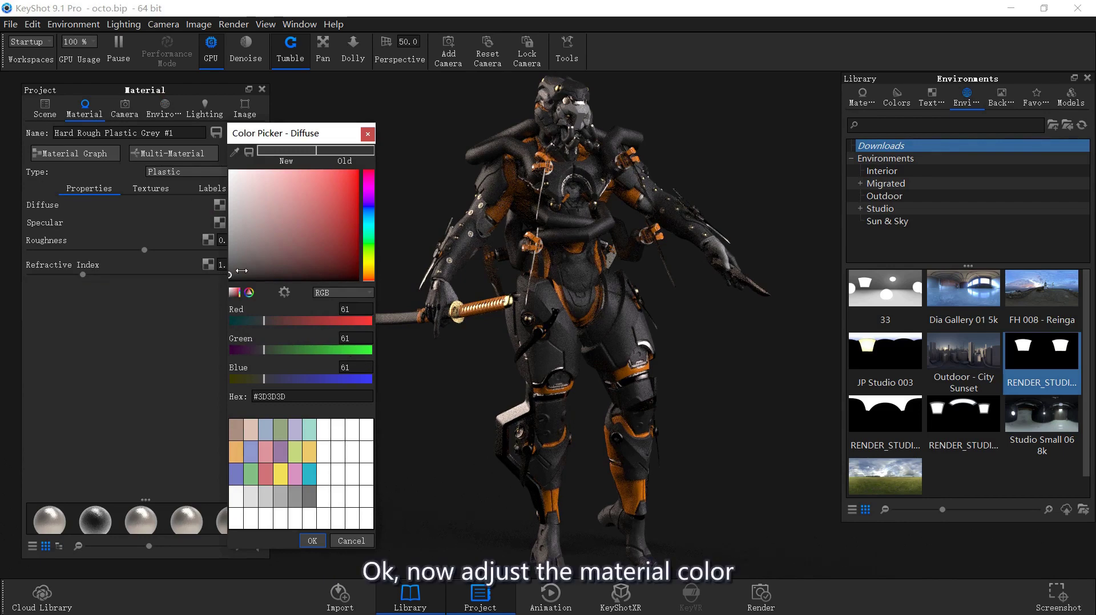
{"action": "left_click", "coordinate": [231, 273]}
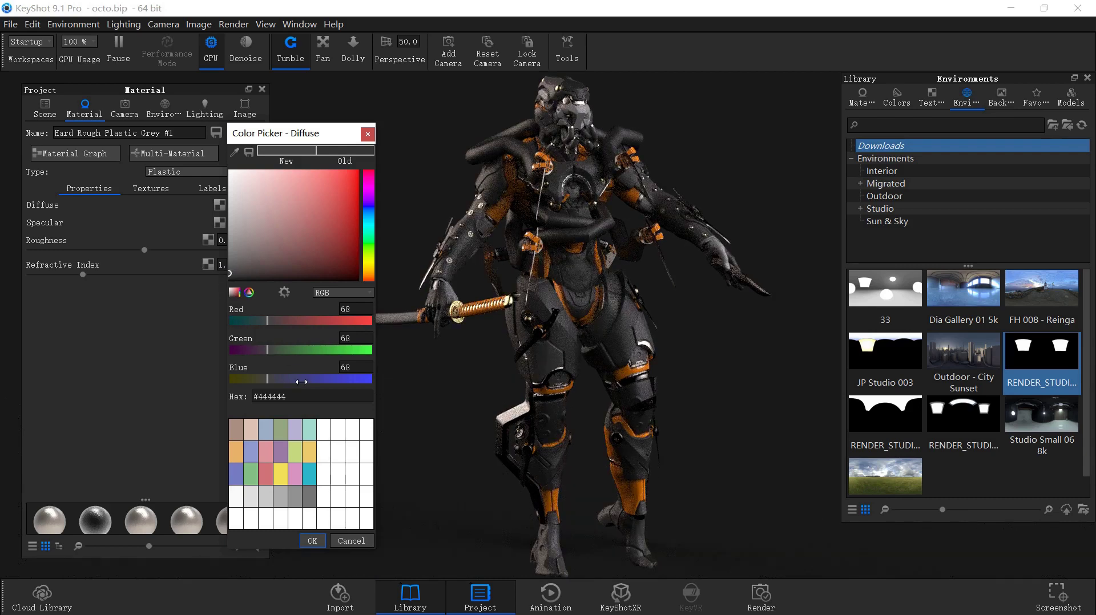
{"action": "left_click", "coordinate": [308, 540]}
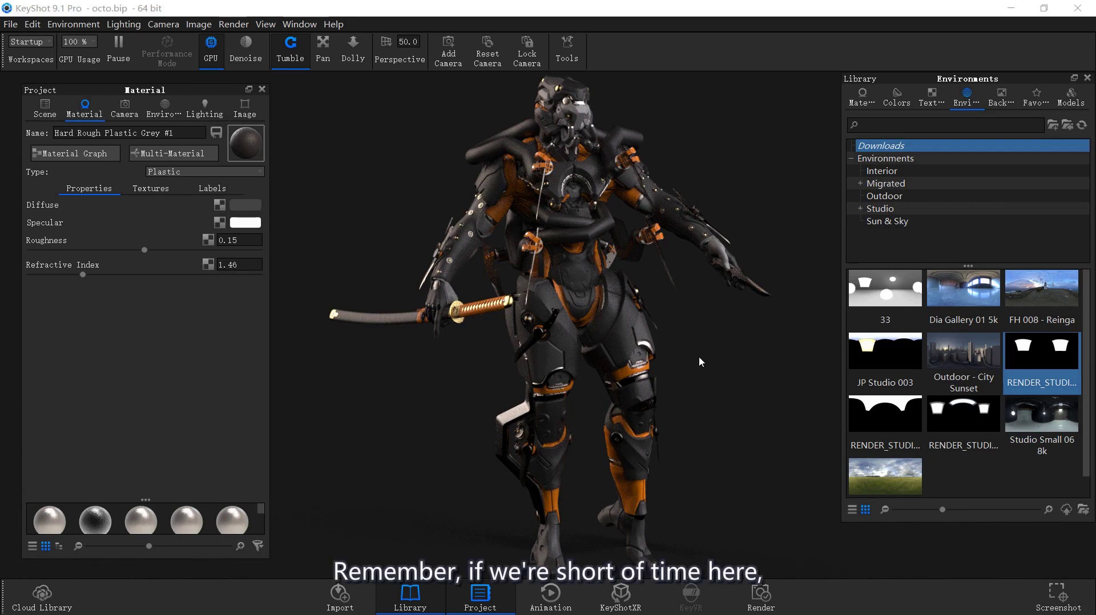
{"action": "left_click", "coordinate": [598, 323]}
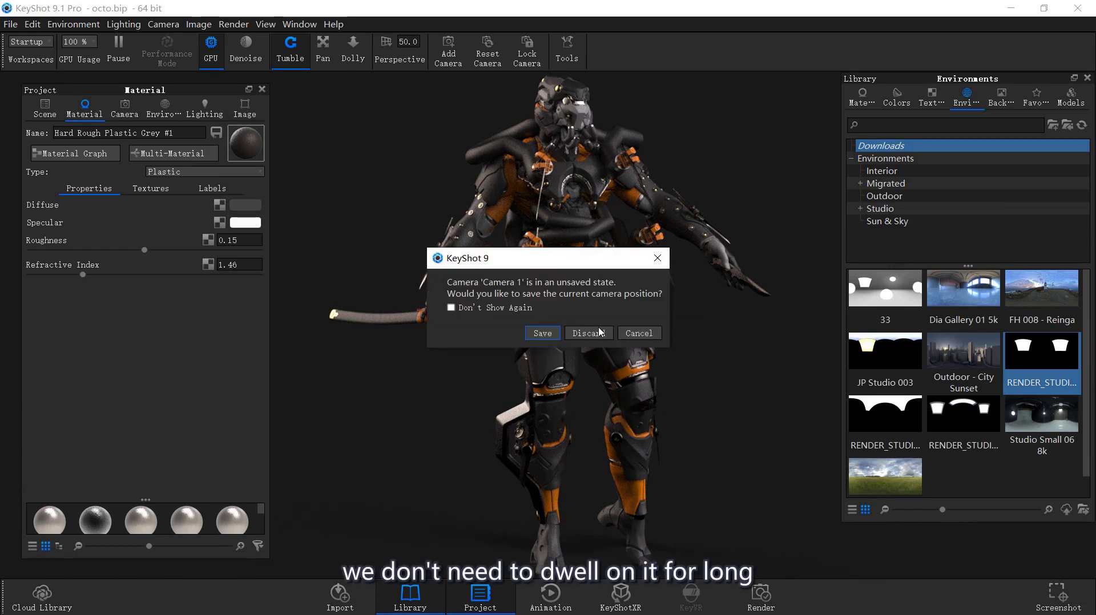
{"action": "left_click", "coordinate": [542, 332]}
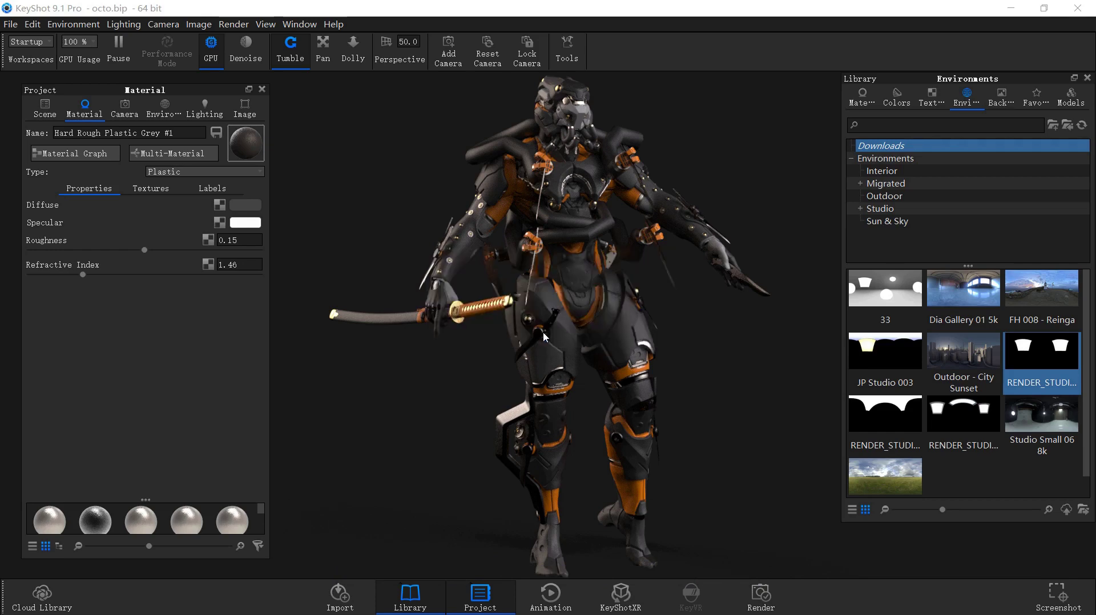
Step: Make the plastic diffuse bright orange #F68300, save the scene, and pause the render
{"action": "double_click", "coordinate": [501, 215]}
{"action": "left_click", "coordinate": [246, 205]}
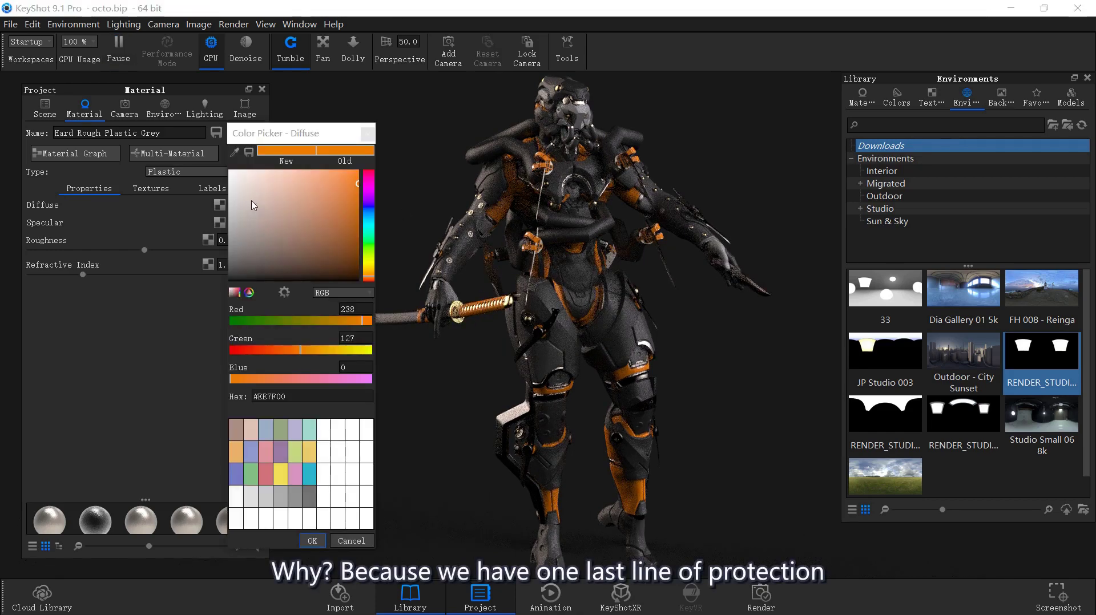
{"action": "left_click_drag", "start_coordinate": [366, 184], "coordinate": [375, 181]}
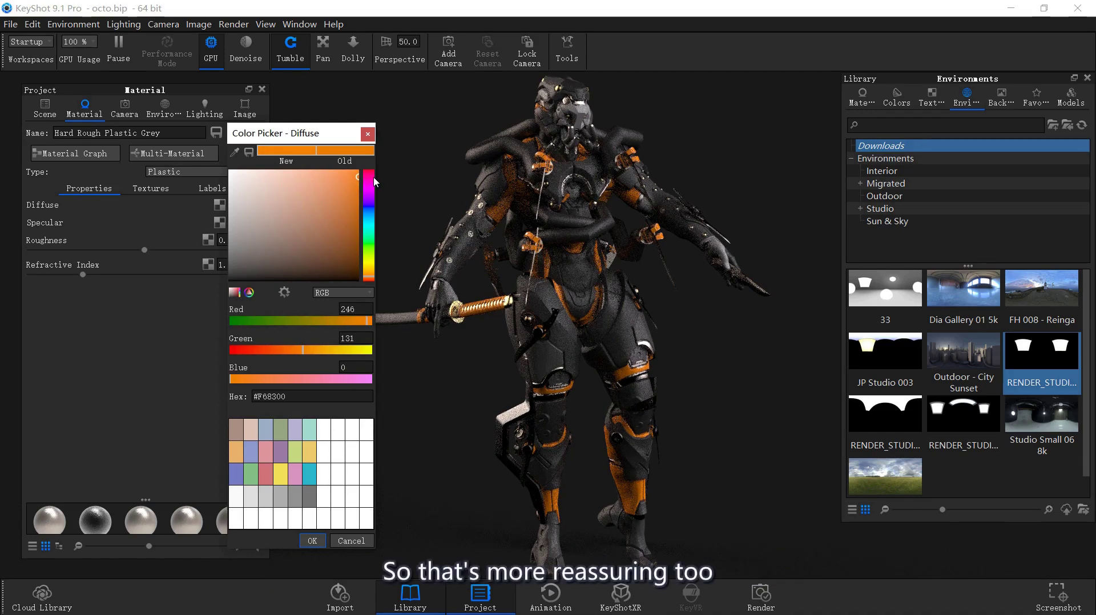
{"action": "left_click", "coordinate": [312, 540]}
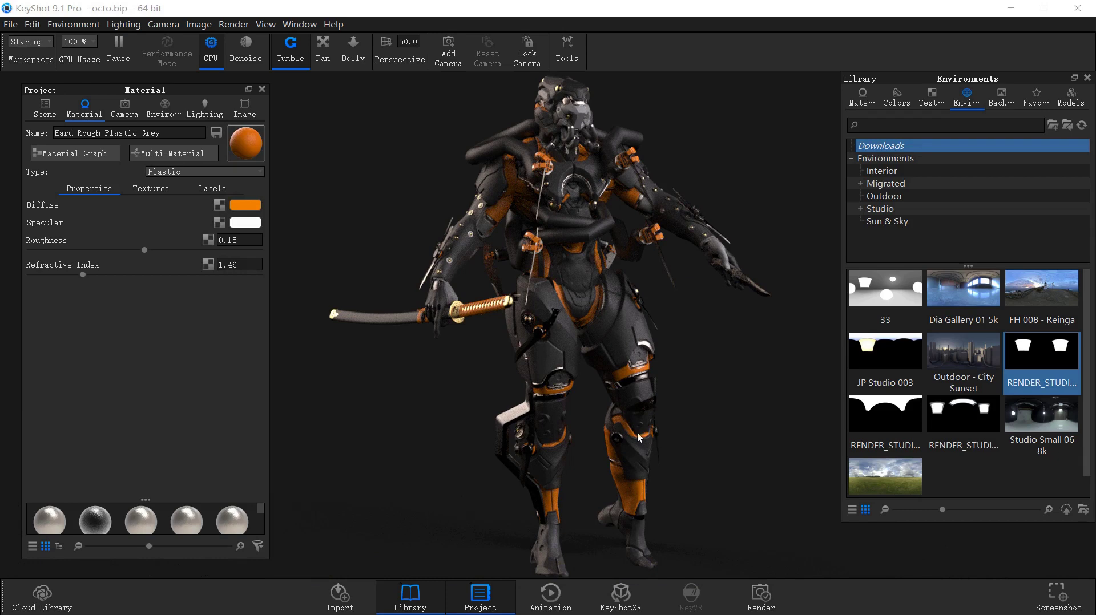
{"action": "type", "text": "Dialog"}
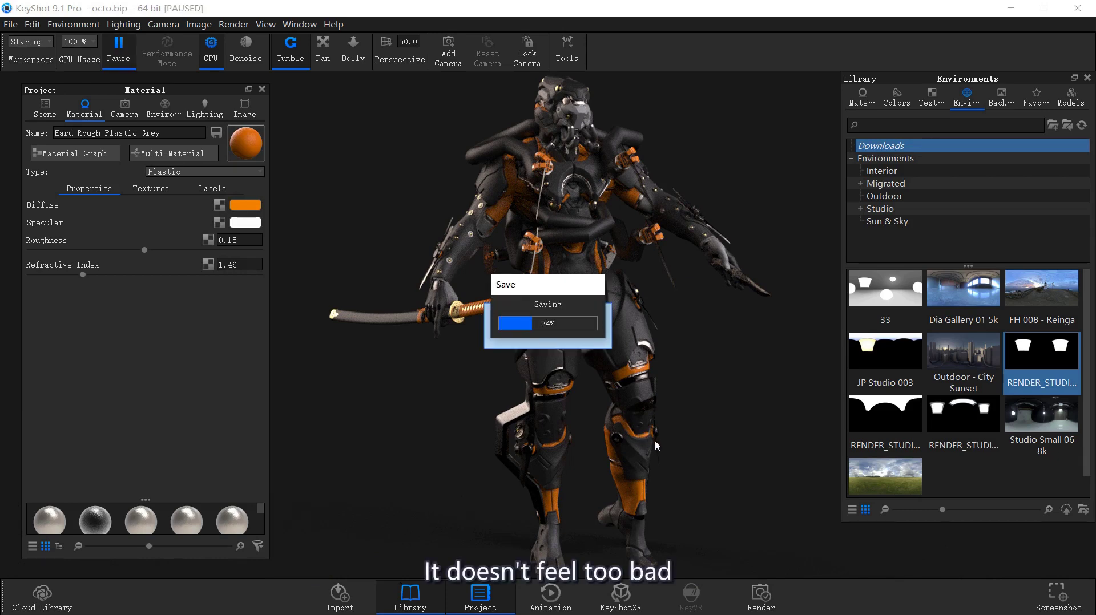
{"action": "key", "text": "Return"}
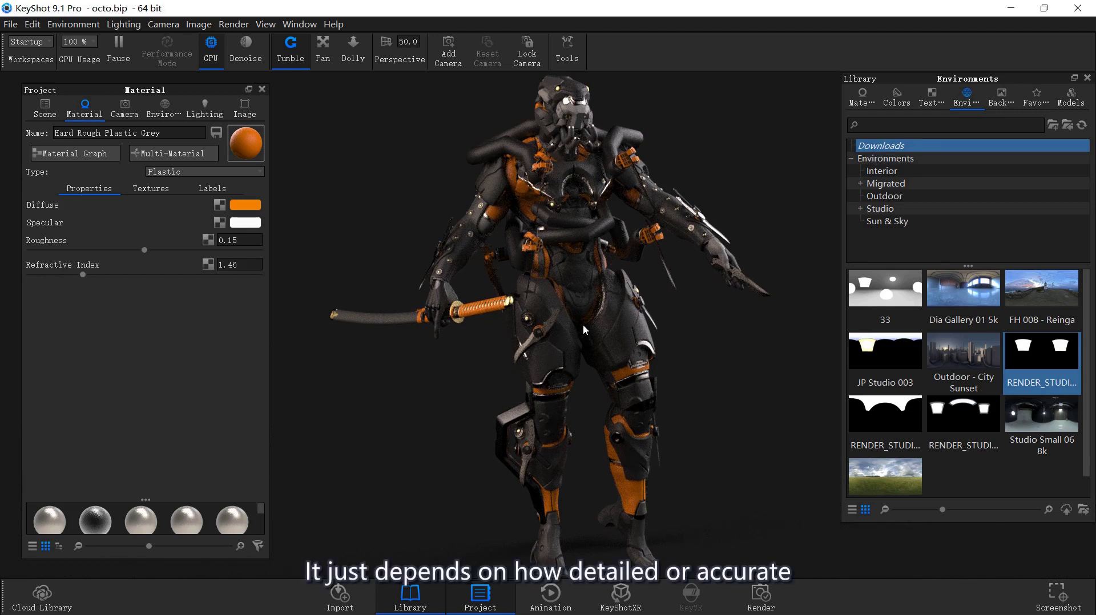
{"action": "key", "text": "shift+p"}
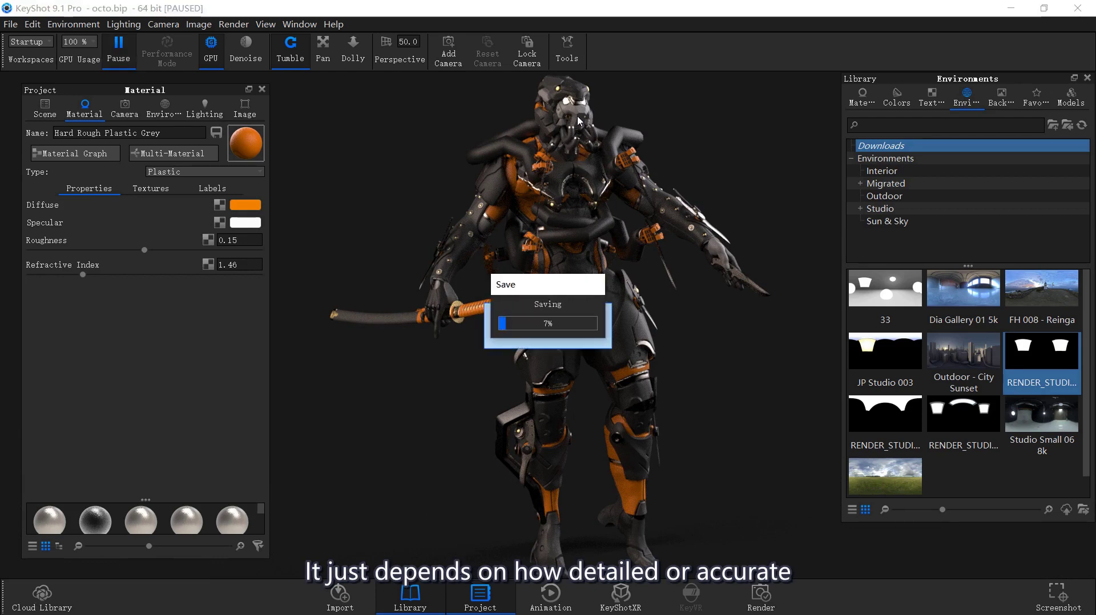
Step: Lighten Hard Rough Plastic Grey #2's diffuse to #B8B8B8 (184 grey)
{"action": "key", "text": "shift+p"}
{"action": "double_click", "coordinate": [579, 118]}
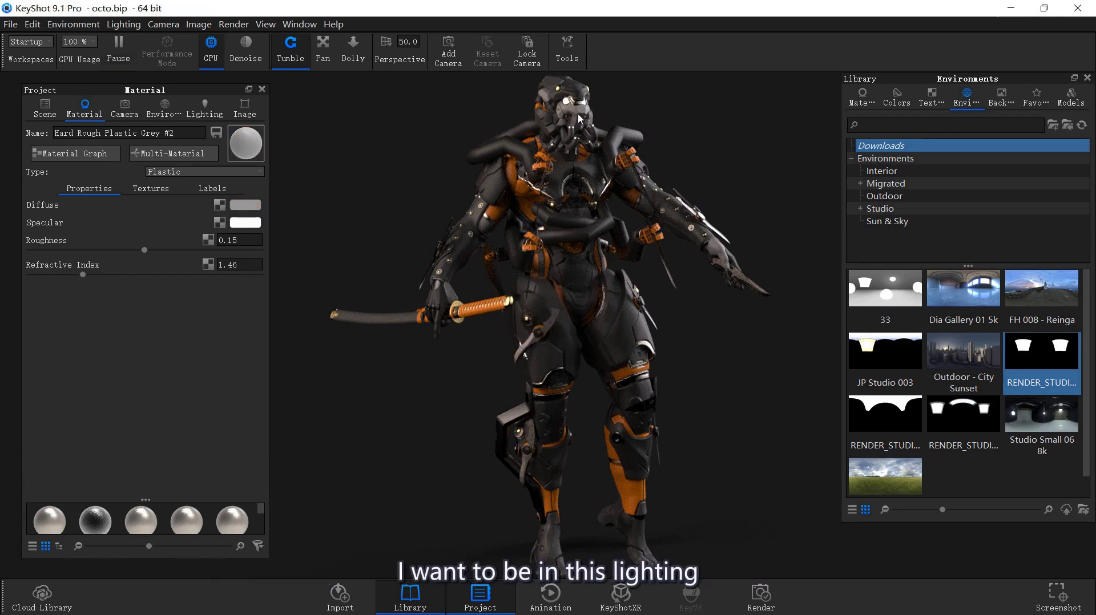
{"action": "left_click", "coordinate": [251, 205]}
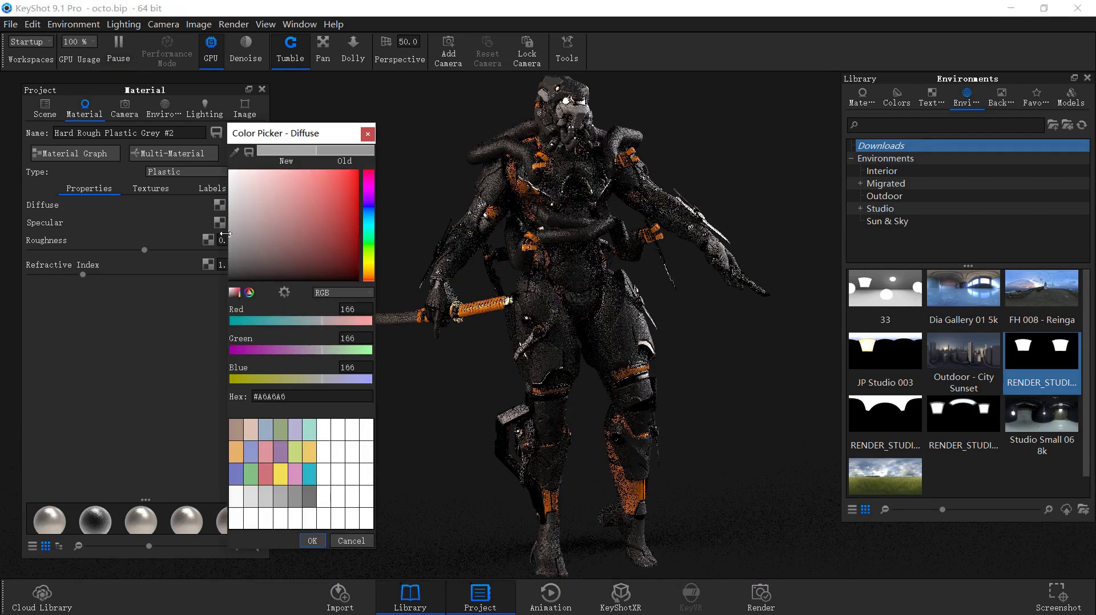
{"action": "left_click_drag", "start_coordinate": [237, 228], "coordinate": [229, 223]}
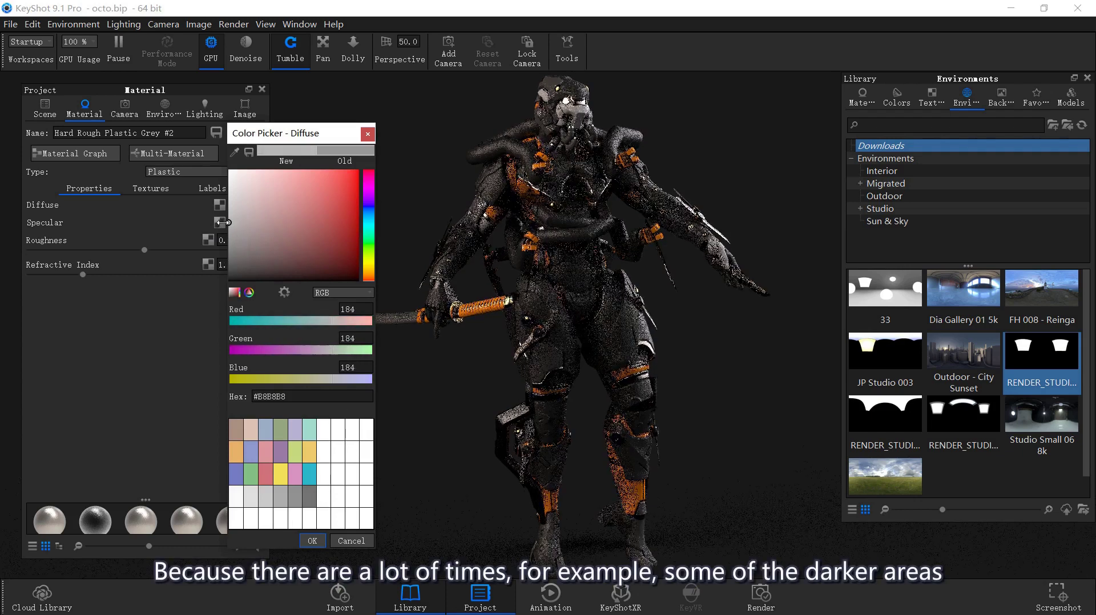
{"action": "left_click", "coordinate": [309, 541]}
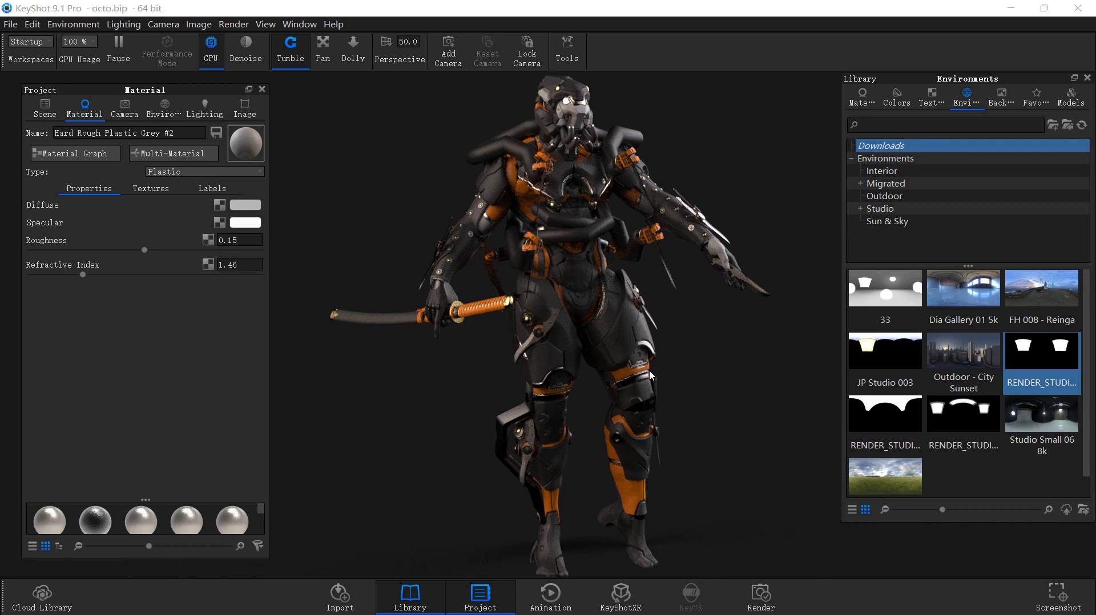
Step: Check the BlackA part's Paint Matte Black colour, leaving it unchanged, and save octo.bip
{"action": "double_click", "coordinate": [555, 420]}
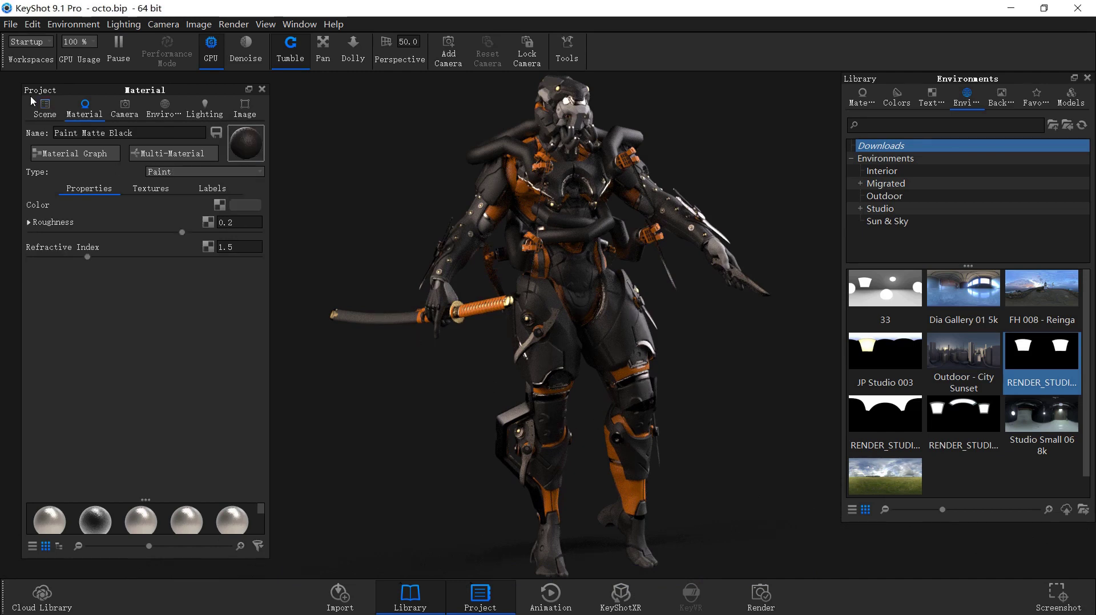
{"action": "left_click", "coordinate": [35, 105]}
{"action": "left_click", "coordinate": [564, 434]}
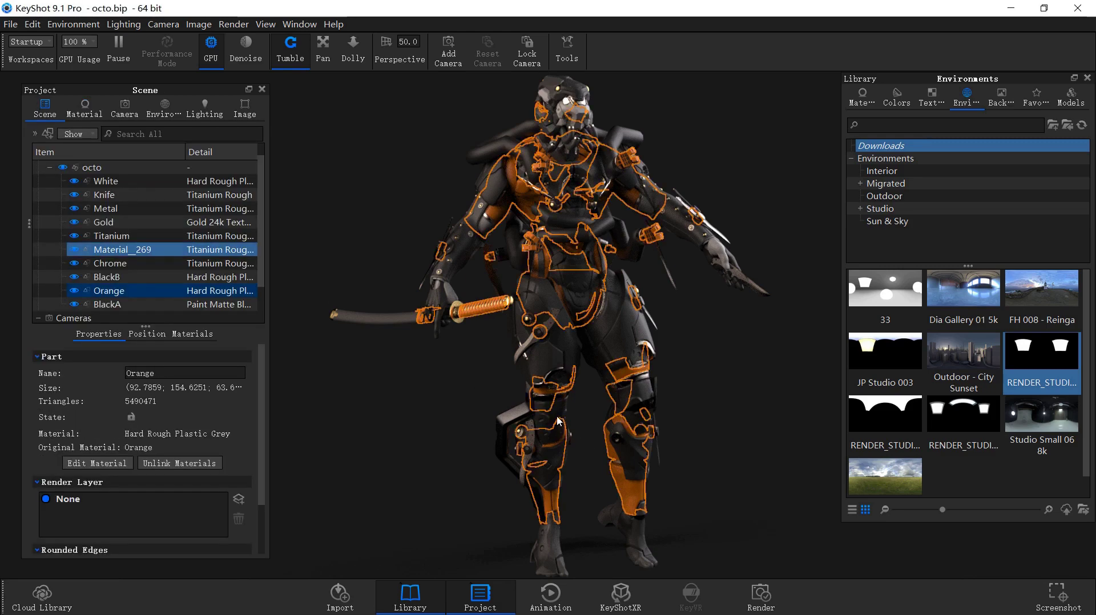
{"action": "left_click", "coordinate": [558, 419]}
{"action": "double_click", "coordinate": [558, 418]}
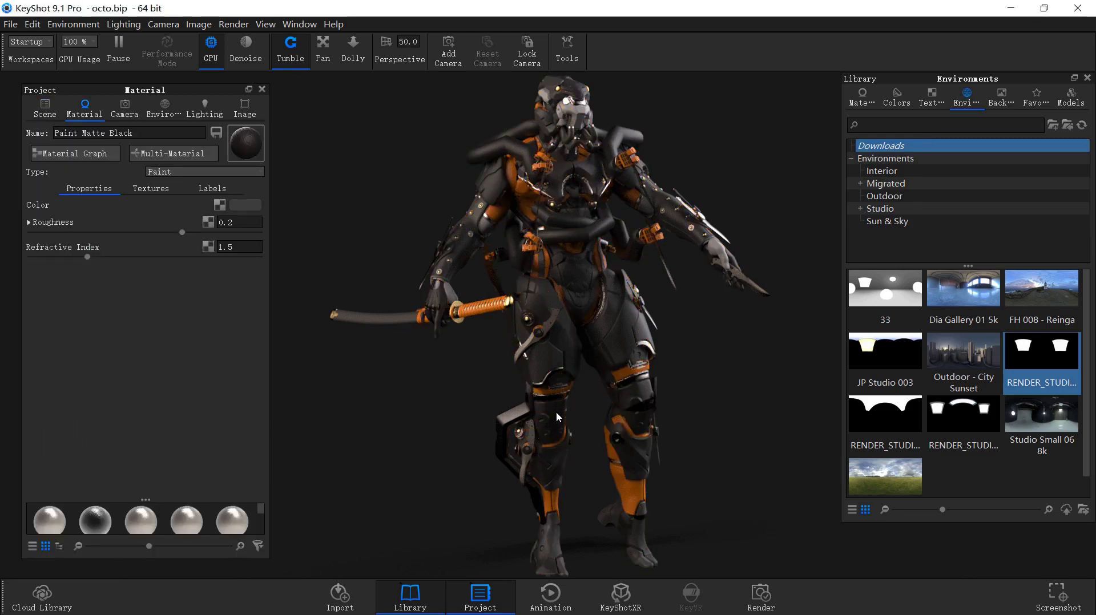
{"action": "left_click", "coordinate": [242, 206]}
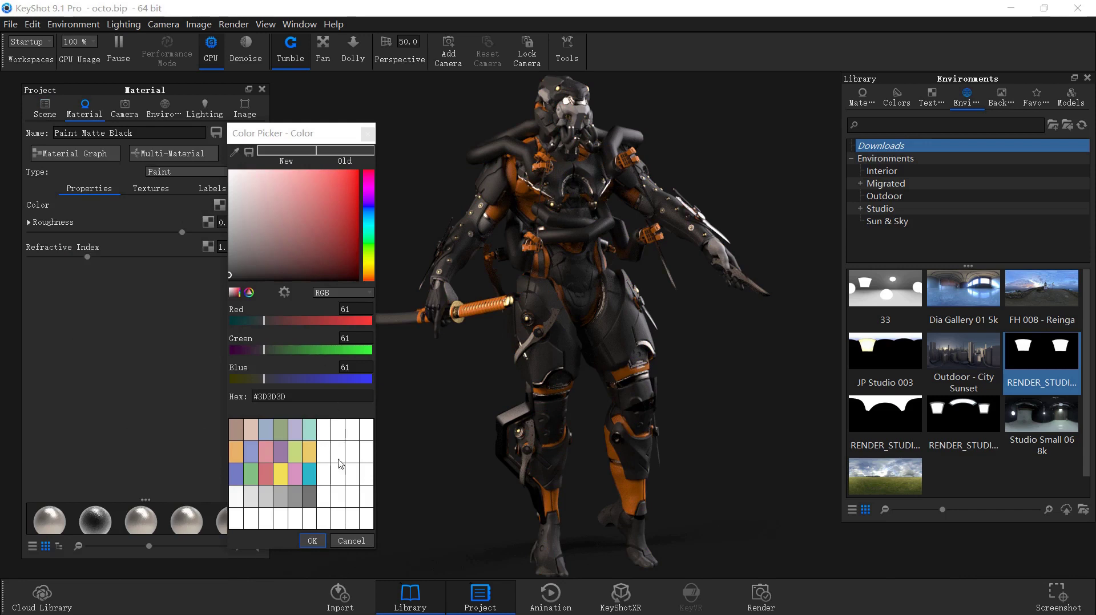
{"action": "left_click", "coordinate": [312, 540]}
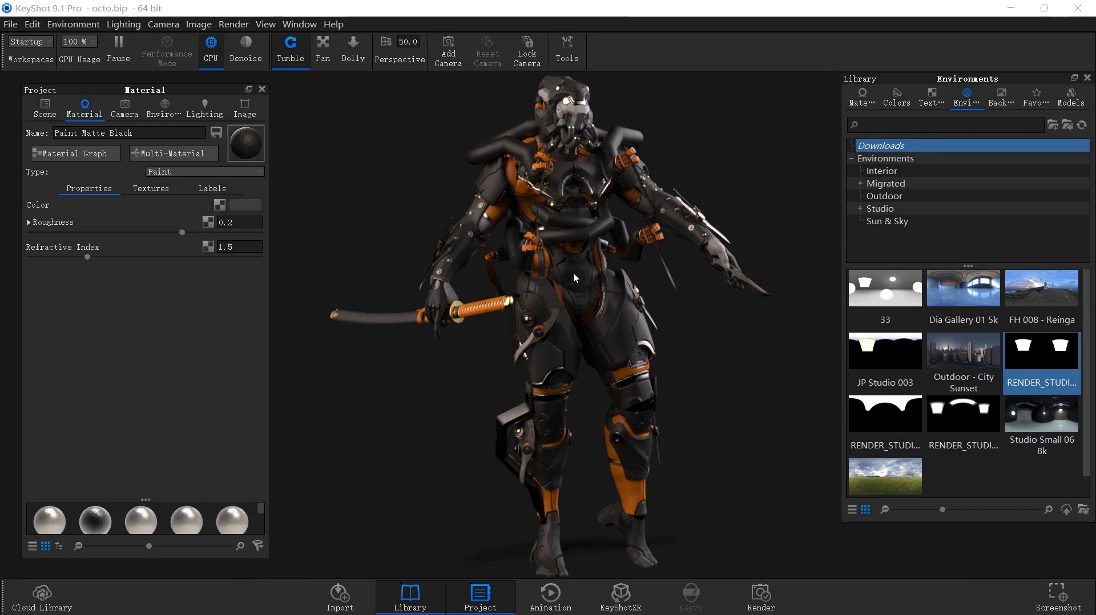
{"action": "key", "text": "ctrl+s"}
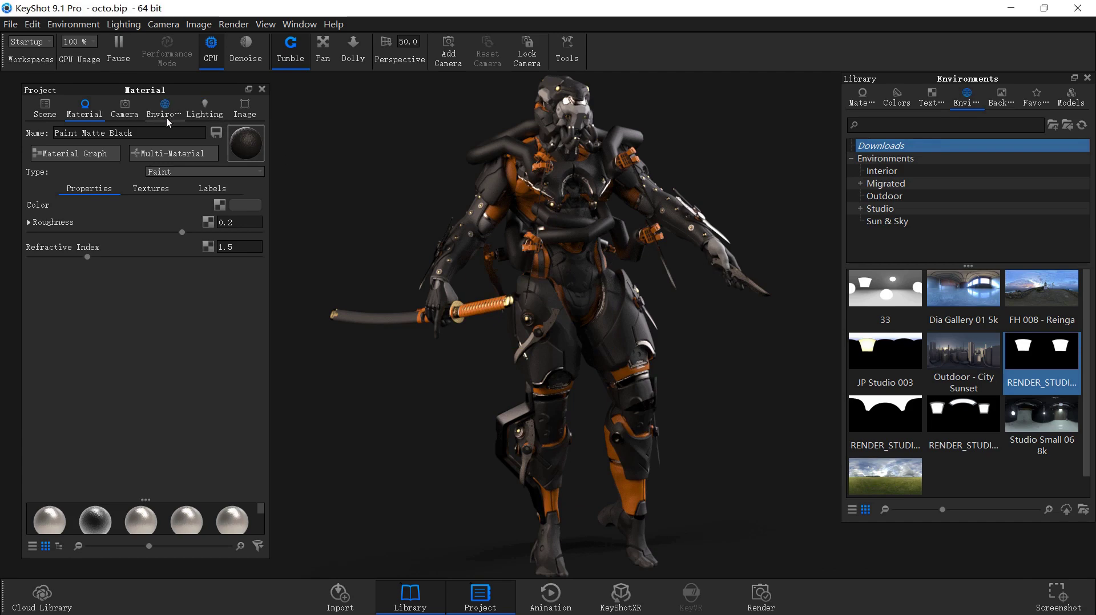
Step: Add a new camera in the Camera tab and keep the name Camera 2
{"action": "left_click", "coordinate": [125, 109]}
{"action": "left_click", "coordinate": [32, 132]}
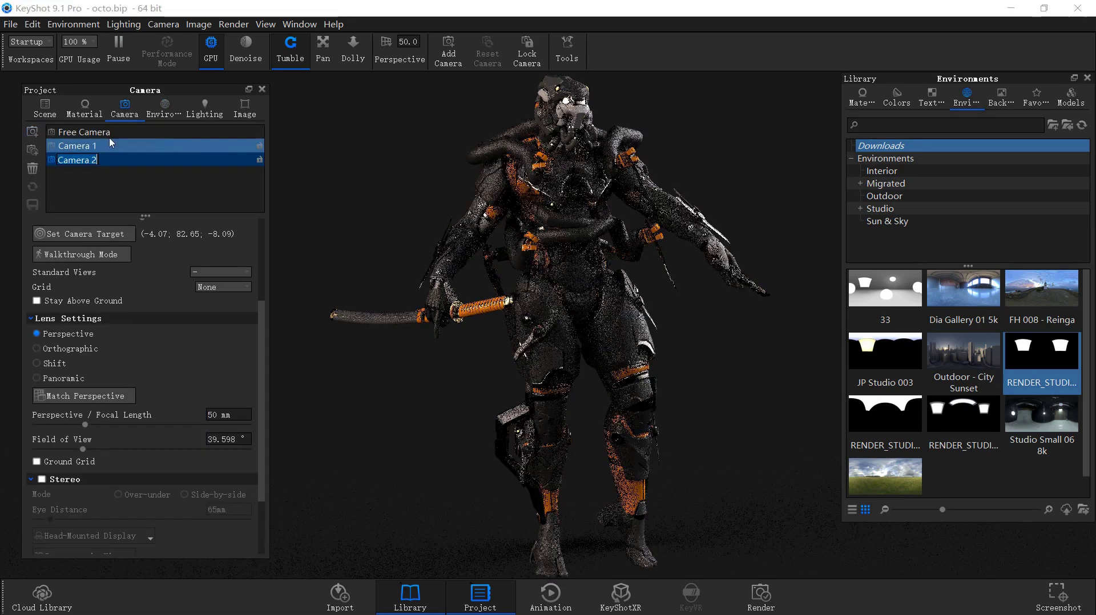
{"action": "left_click", "coordinate": [259, 146]}
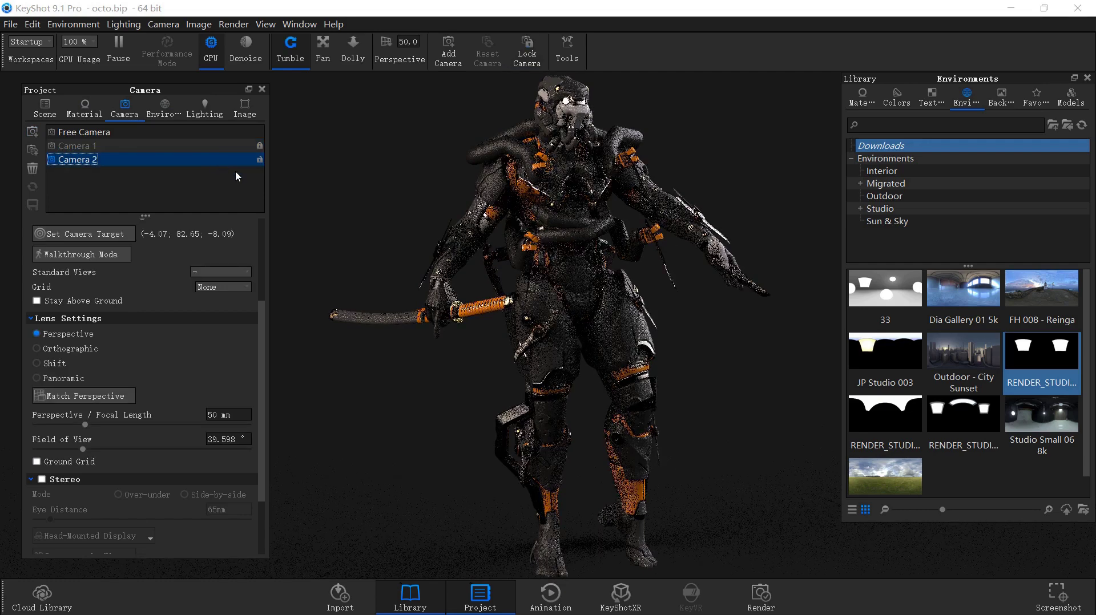
Step: Swing Camera 2's azimuth around the robot, then delete Camera 2 and reselect Camera 1
{"action": "scroll", "coordinate": [259, 287], "scroll_direction": "up", "scroll_amount": 2}
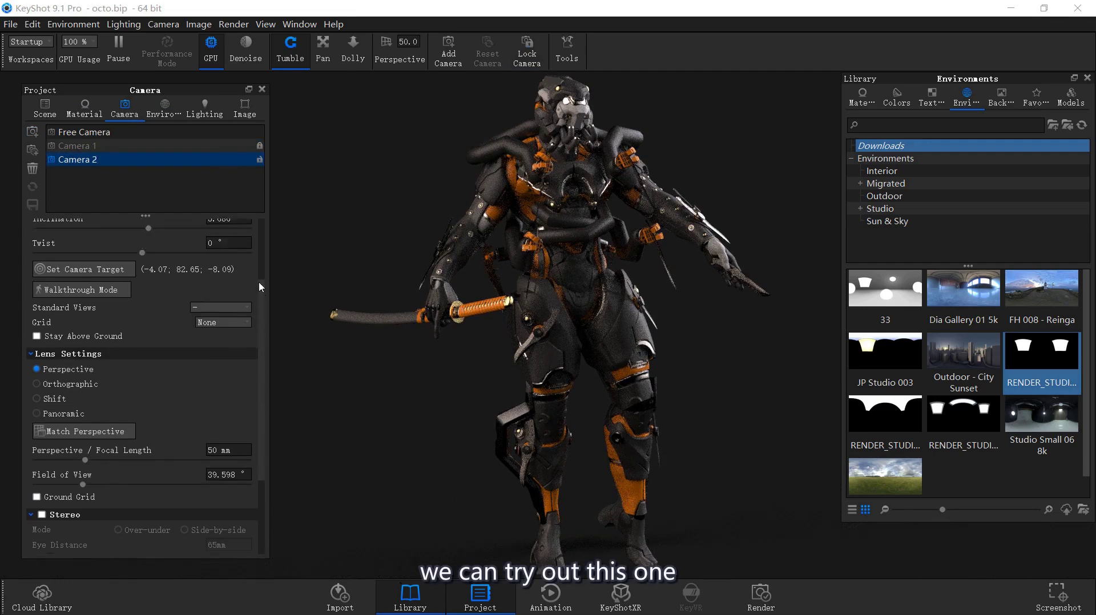
{"action": "scroll", "coordinate": [259, 287], "scroll_direction": "up", "scroll_amount": 5}
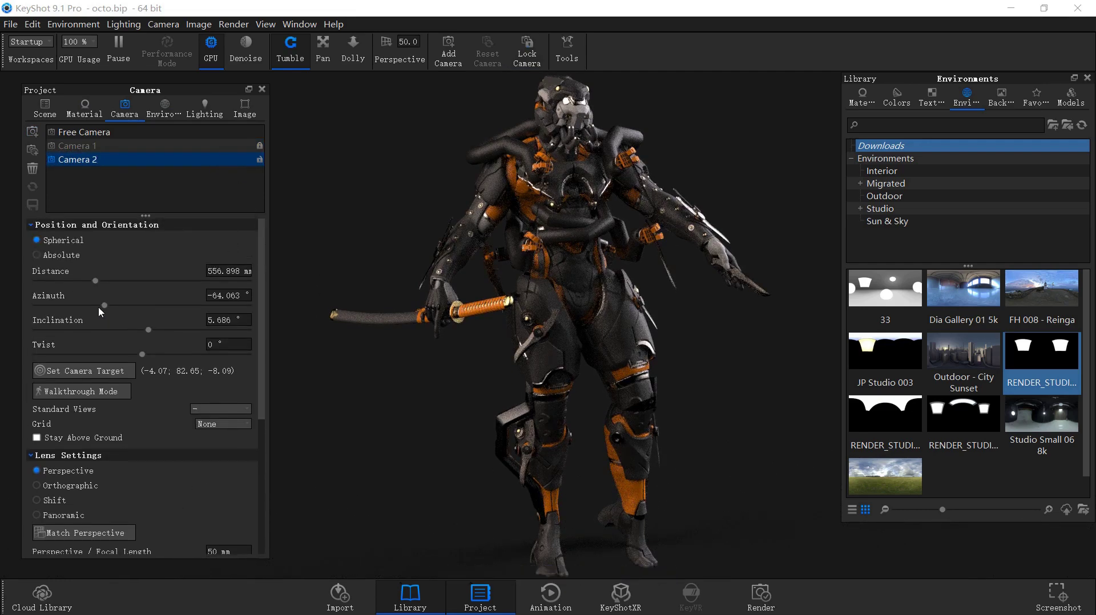
{"action": "left_click_drag", "start_coordinate": [105, 310], "coordinate": [100, 308]}
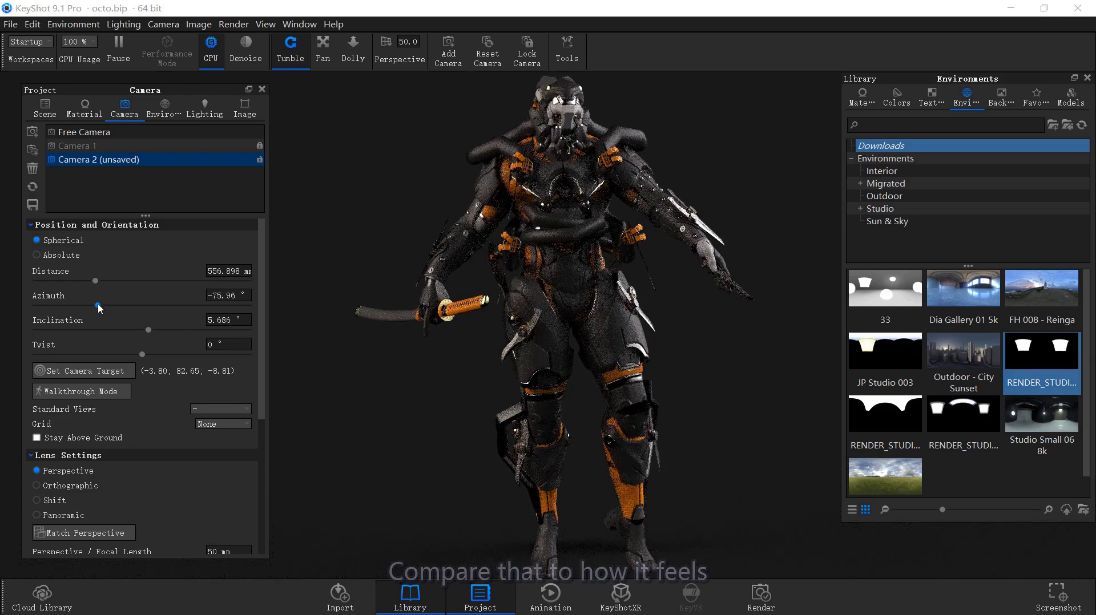
{"action": "mouse_move", "coordinate": [99, 308]}
{"action": "left_mouse_down"}
{"action": "mouse_move", "coordinate": [110, 309]}
{"action": "mouse_move", "coordinate": [64, 307]}
{"action": "mouse_move", "coordinate": [114, 306]}
{"action": "mouse_move", "coordinate": [101, 307]}
{"action": "left_mouse_up"}
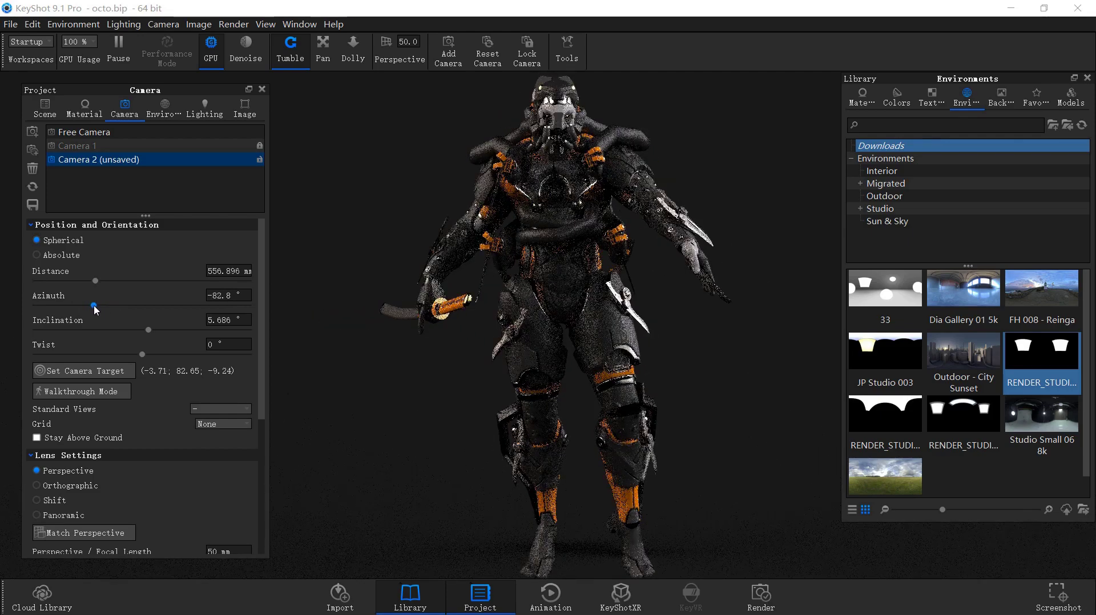
{"action": "left_click_drag", "start_coordinate": [92, 307], "coordinate": [105, 306]}
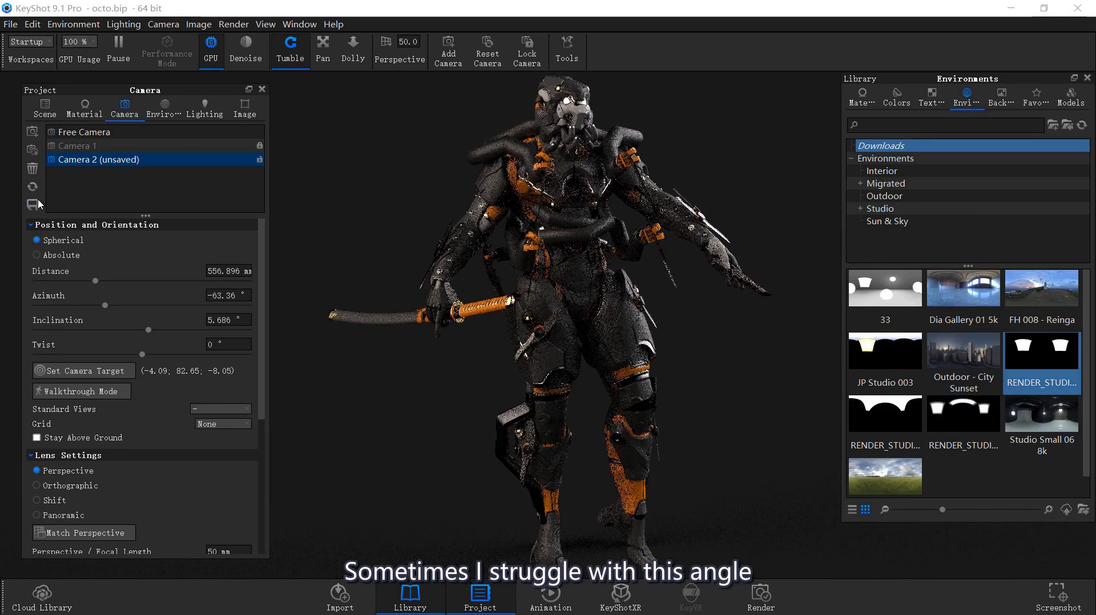
{"action": "left_click", "coordinate": [32, 169]}
{"action": "left_click", "coordinate": [122, 148]}
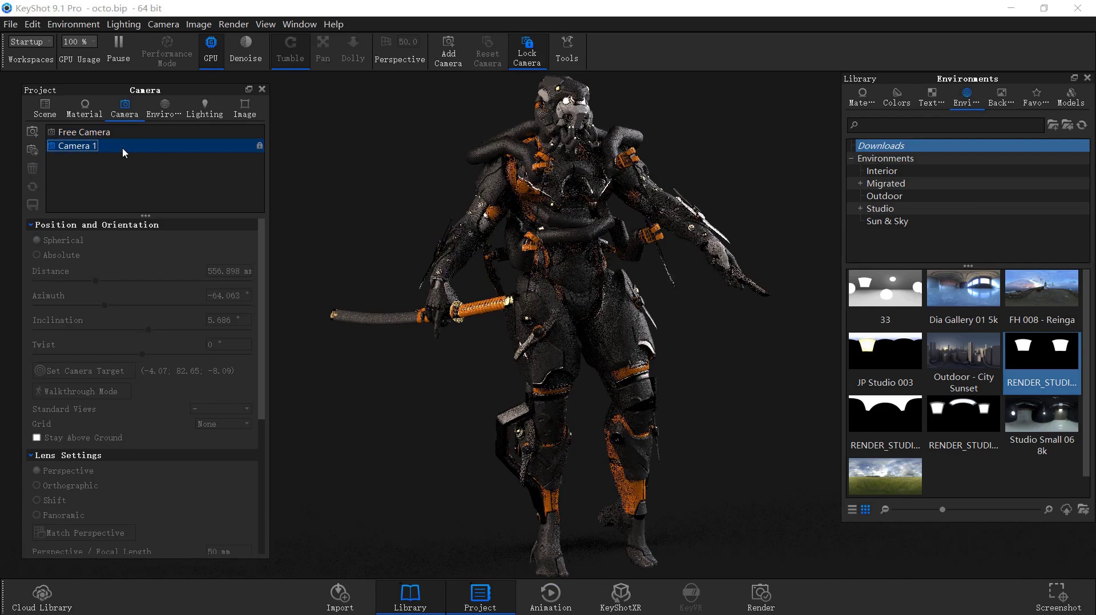
Step: Save the scene from the Environment tab with Ctrl+S
{"action": "left_click", "coordinate": [166, 110]}
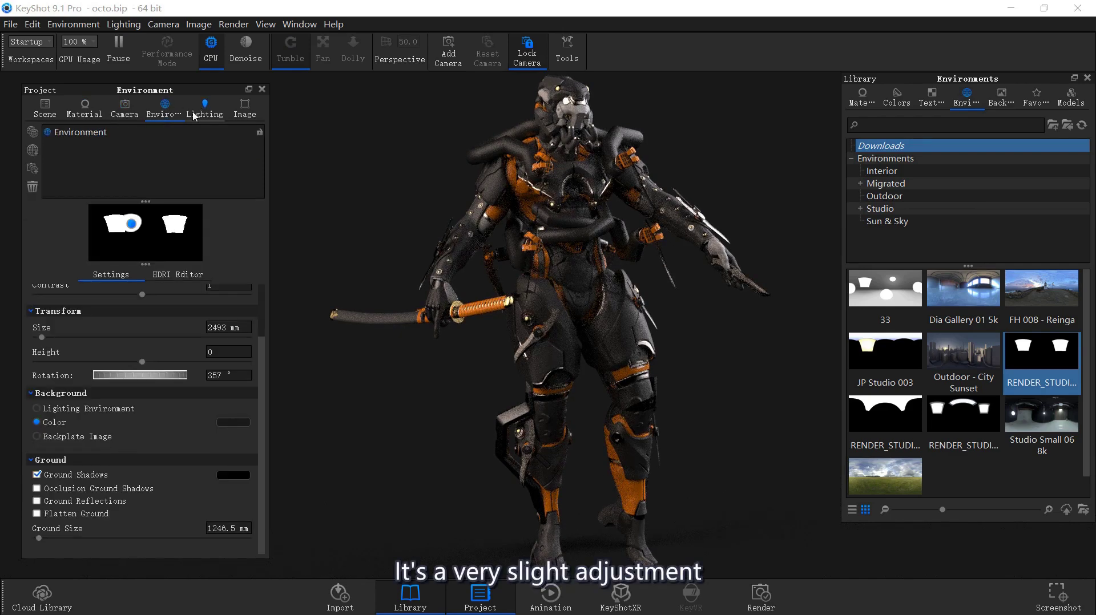
{"action": "left_click", "coordinate": [124, 108]}
{"action": "left_click", "coordinate": [174, 111]}
{"action": "key", "text": "ctrl+s"}
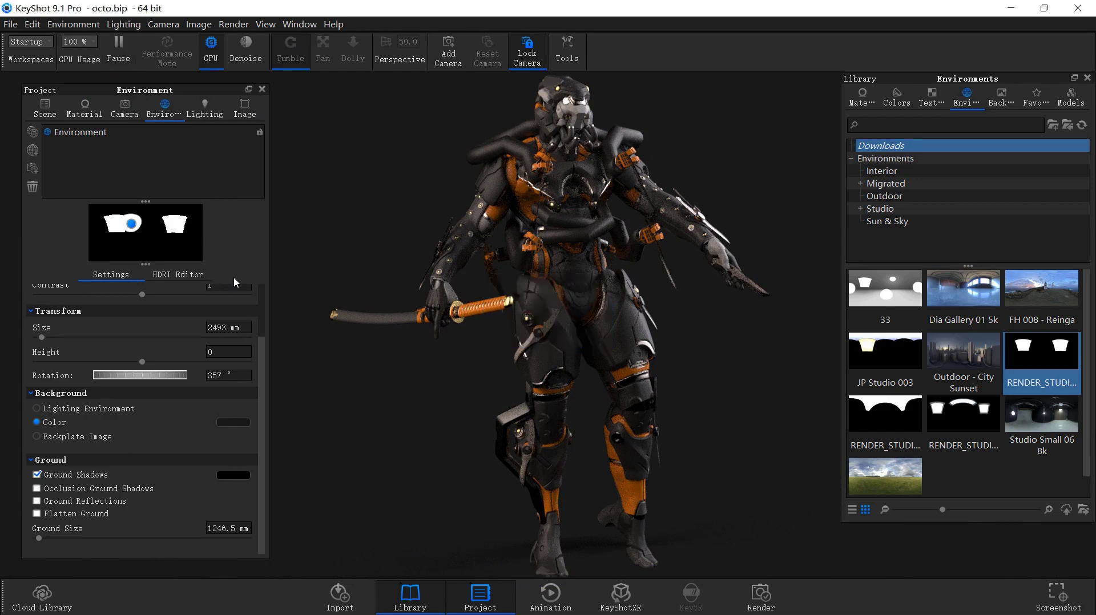
Step: Add highlight Pin #2 in the HDRI Editor and drag it to the lower right of the HDRI
{"action": "scroll", "coordinate": [255, 292], "scroll_direction": "up", "scroll_amount": 2}
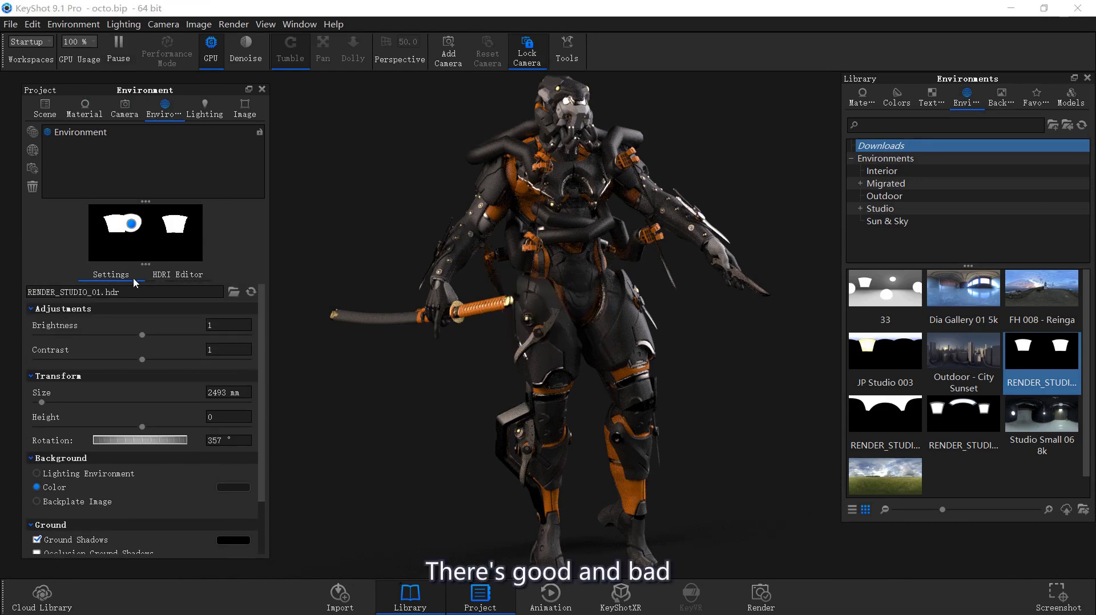
{"action": "left_click", "coordinate": [177, 275]}
{"action": "left_click", "coordinate": [87, 293]}
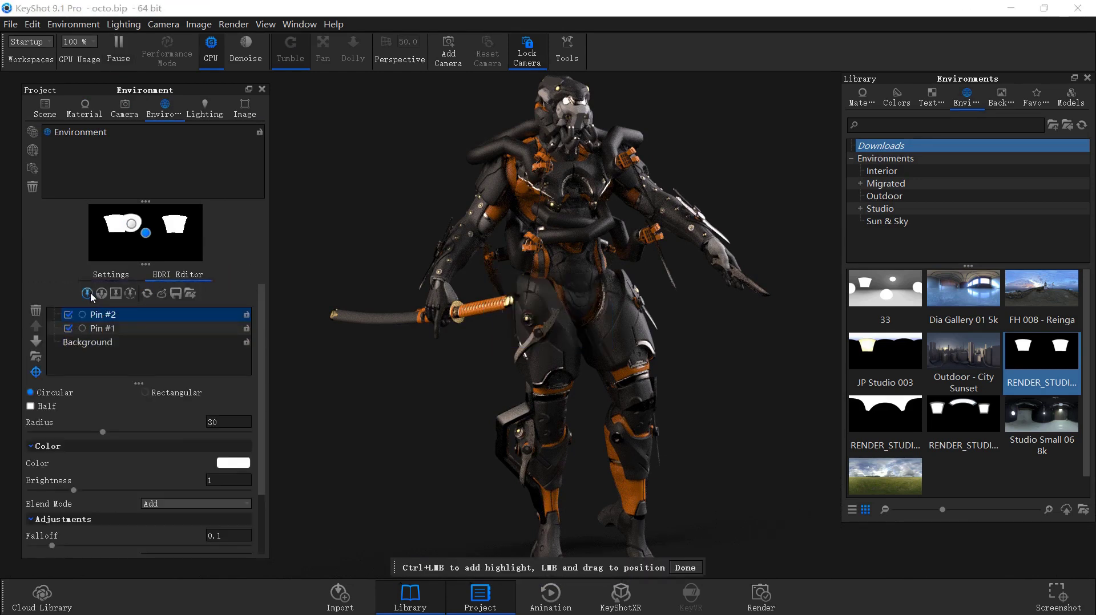
{"action": "left_click_drag", "start_coordinate": [147, 239], "coordinate": [138, 246]}
{"action": "left_click", "coordinate": [132, 225]}
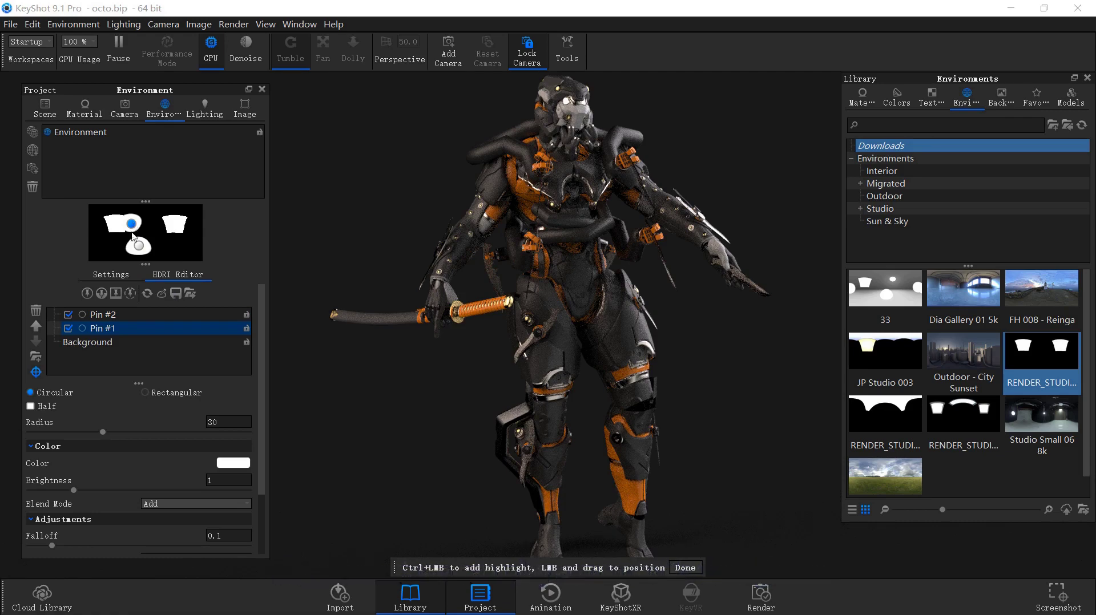
{"action": "mouse_move", "coordinate": [139, 245]}
{"action": "left_mouse_down"}
{"action": "mouse_move", "coordinate": [118, 251]}
{"action": "mouse_move", "coordinate": [152, 252]}
{"action": "left_mouse_up"}
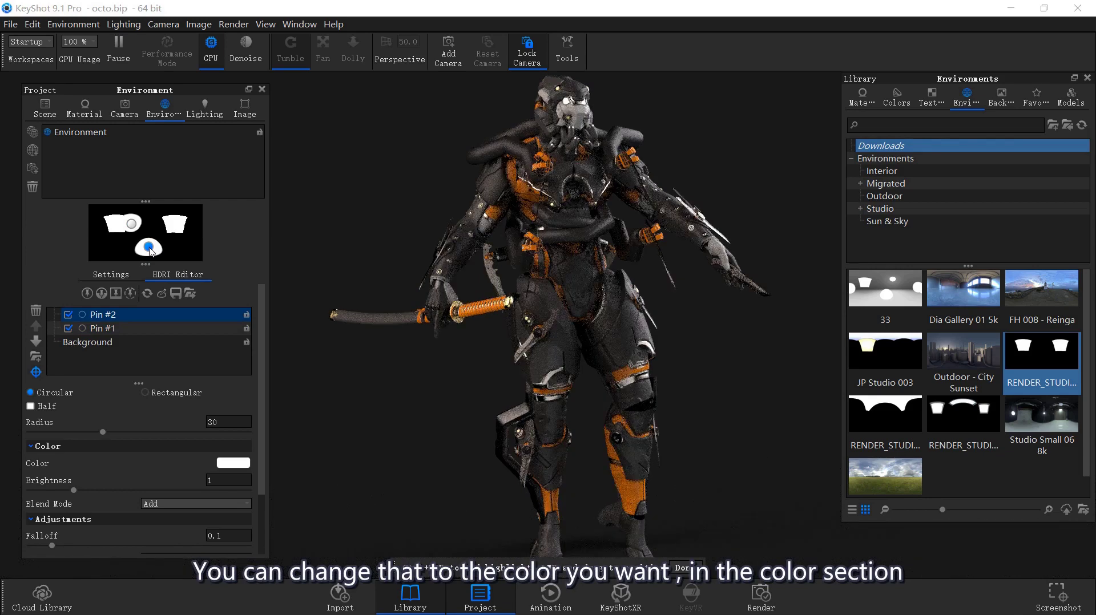
{"action": "left_click_drag", "start_coordinate": [151, 252], "coordinate": [190, 252]}
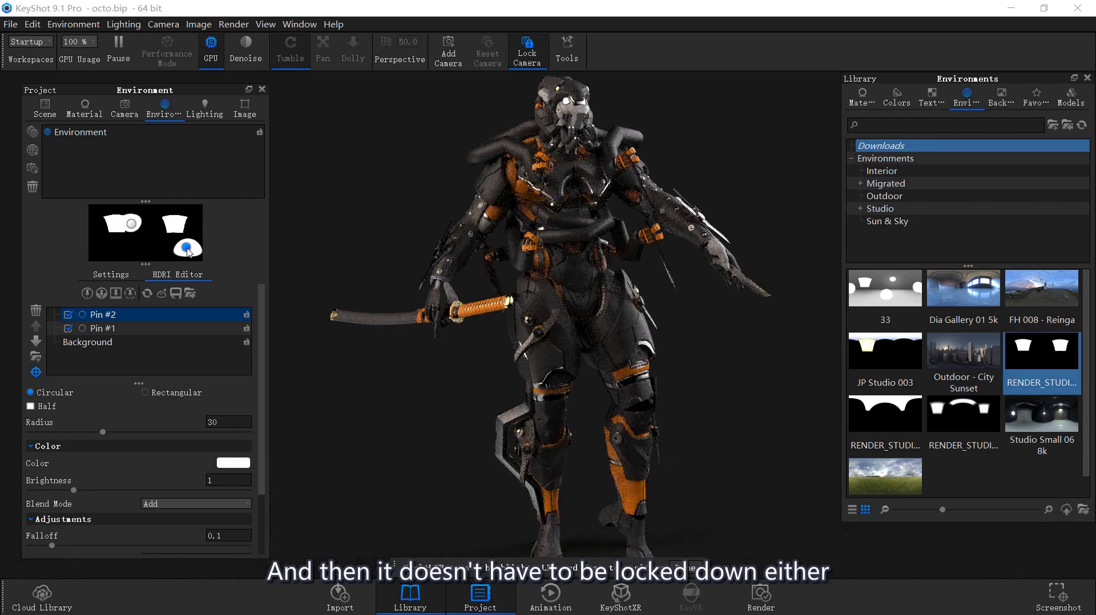
Step: Switch Pin #2 off and back on to compare the robot's lighting
{"action": "left_click", "coordinate": [87, 342]}
{"action": "left_click", "coordinate": [69, 315]}
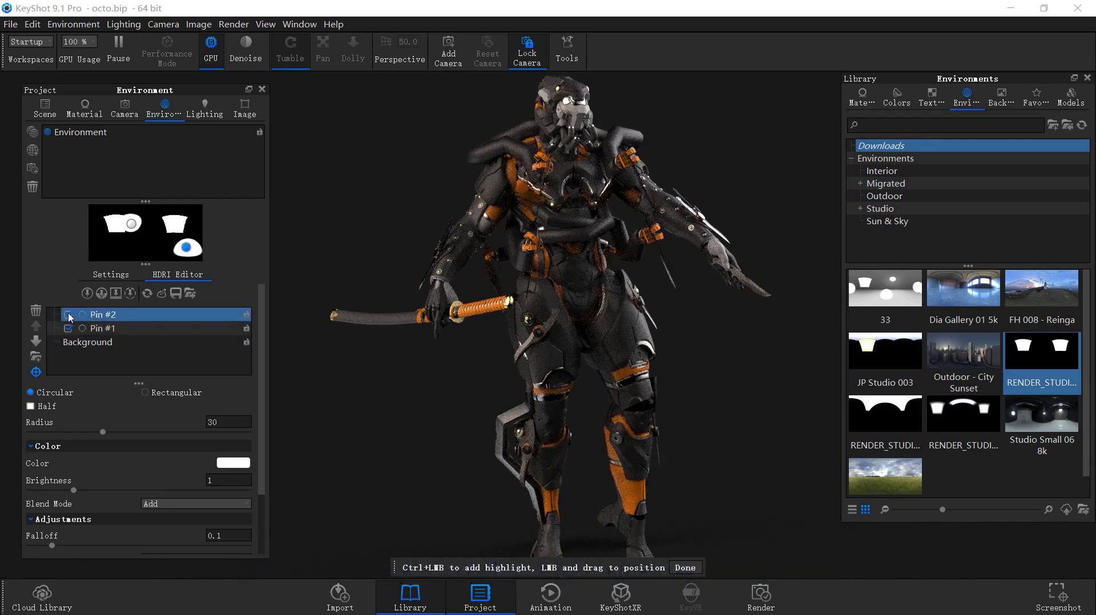
{"action": "left_click", "coordinate": [69, 315]}
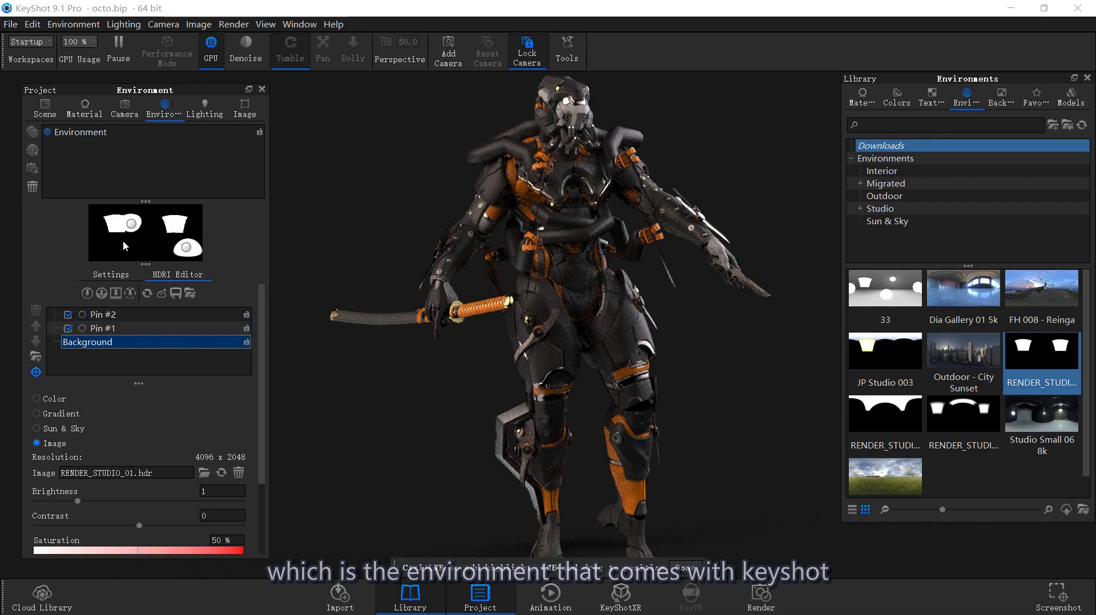
{"action": "left_click", "coordinate": [65, 331]}
{"action": "left_click", "coordinate": [67, 330]}
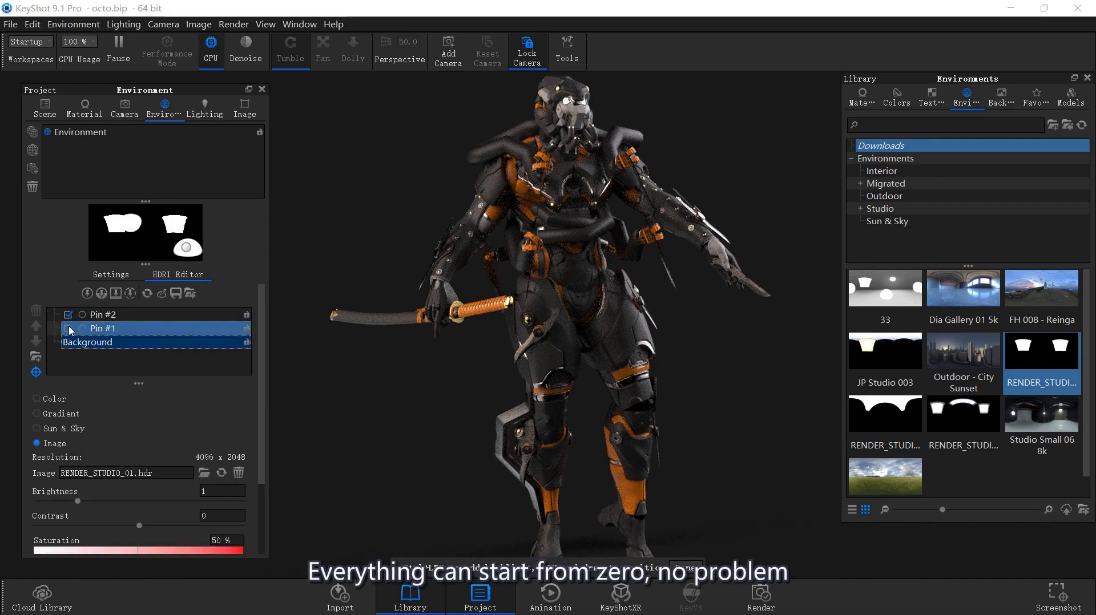
{"action": "left_click", "coordinate": [68, 329]}
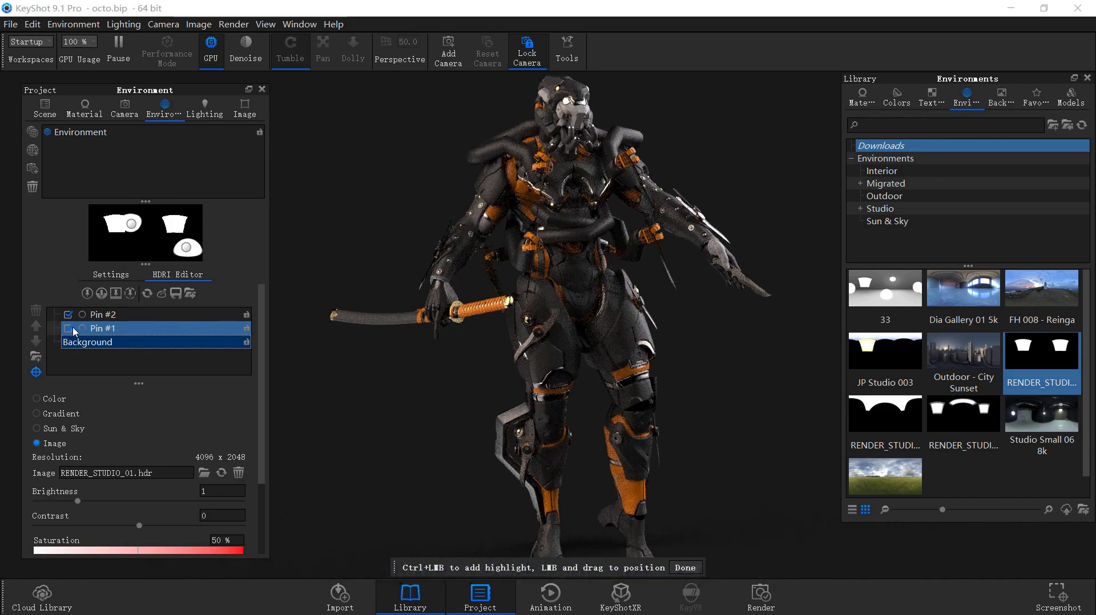
{"action": "left_click", "coordinate": [68, 330]}
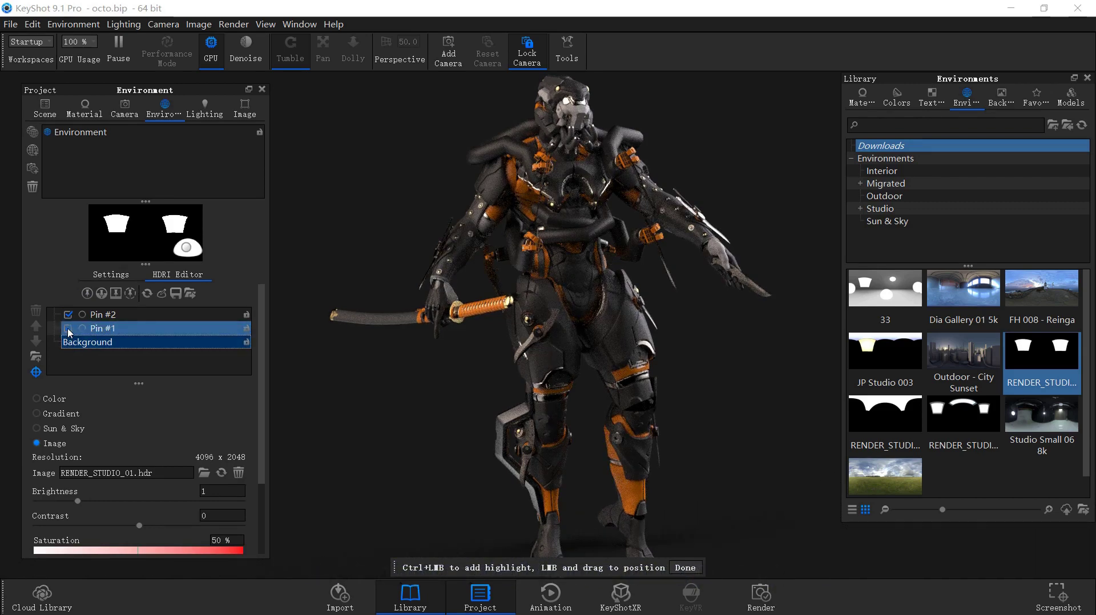
{"action": "left_click", "coordinate": [68, 329]}
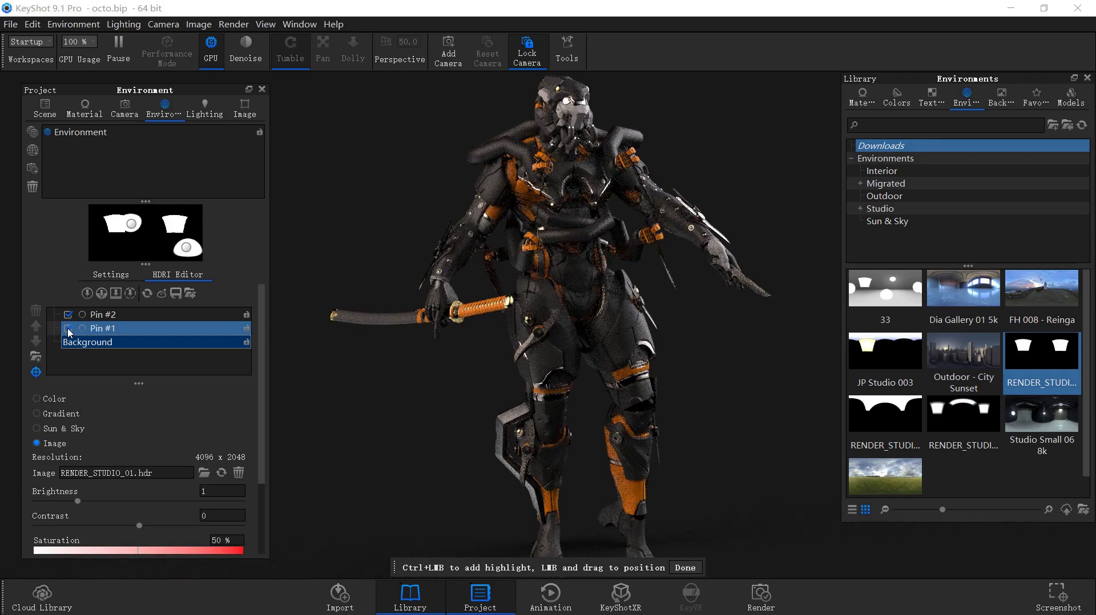
{"action": "left_click", "coordinate": [137, 315]}
{"action": "left_click", "coordinate": [137, 314]}
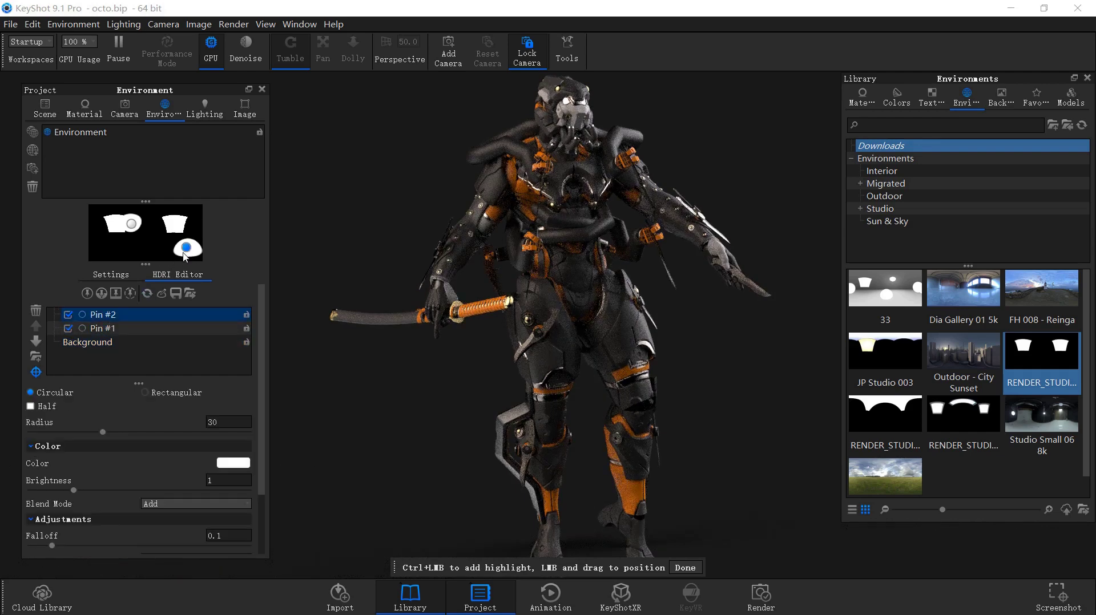
{"action": "left_click", "coordinate": [68, 315]}
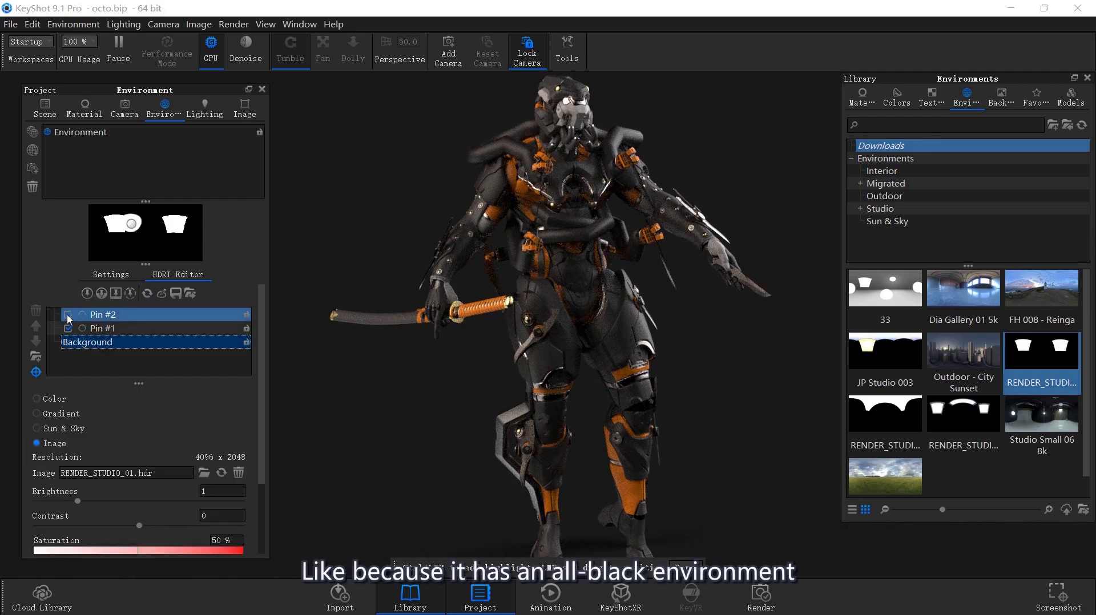
{"action": "left_click", "coordinate": [68, 316]}
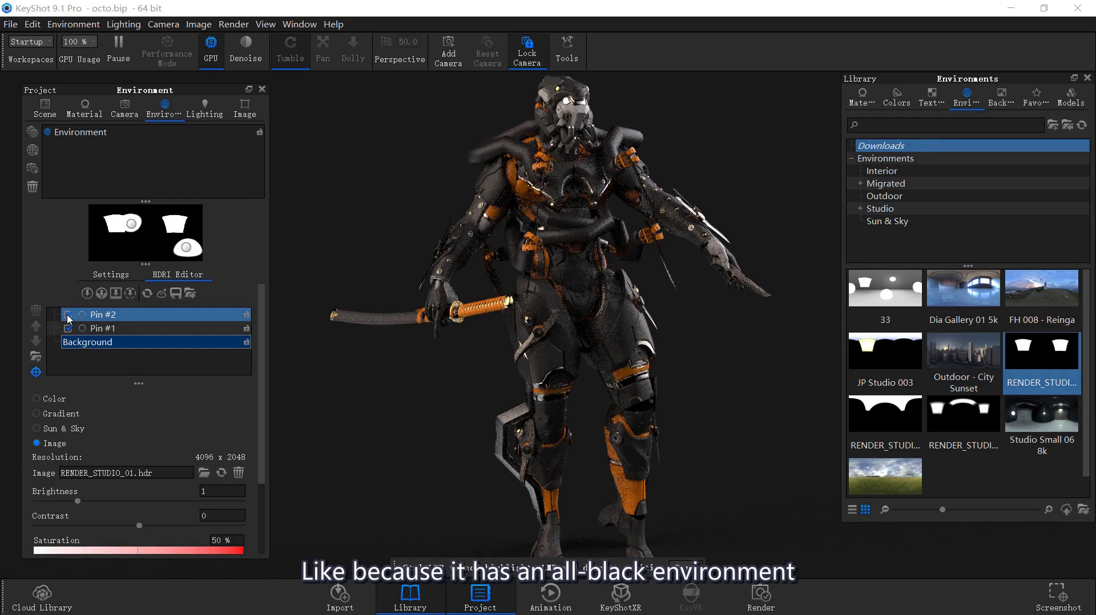
{"action": "left_click", "coordinate": [104, 341]}
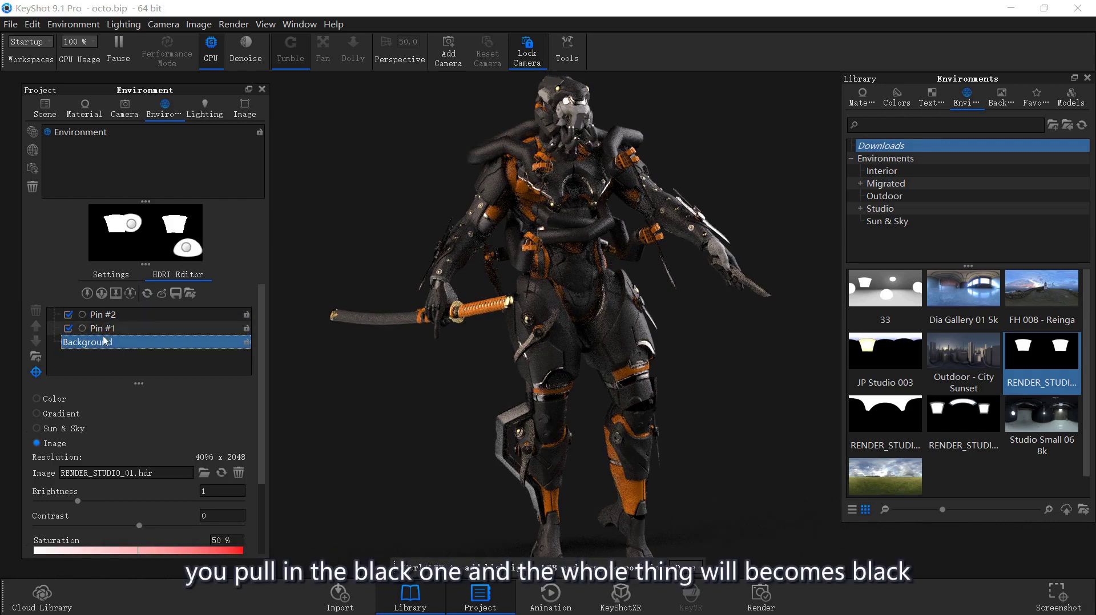
Step: Change Pin #2's colour in the Color Picker to pale blue #E6EBFF (RGB 230, 235, 255)
{"action": "left_click", "coordinate": [188, 250]}
{"action": "left_click", "coordinate": [232, 462]}
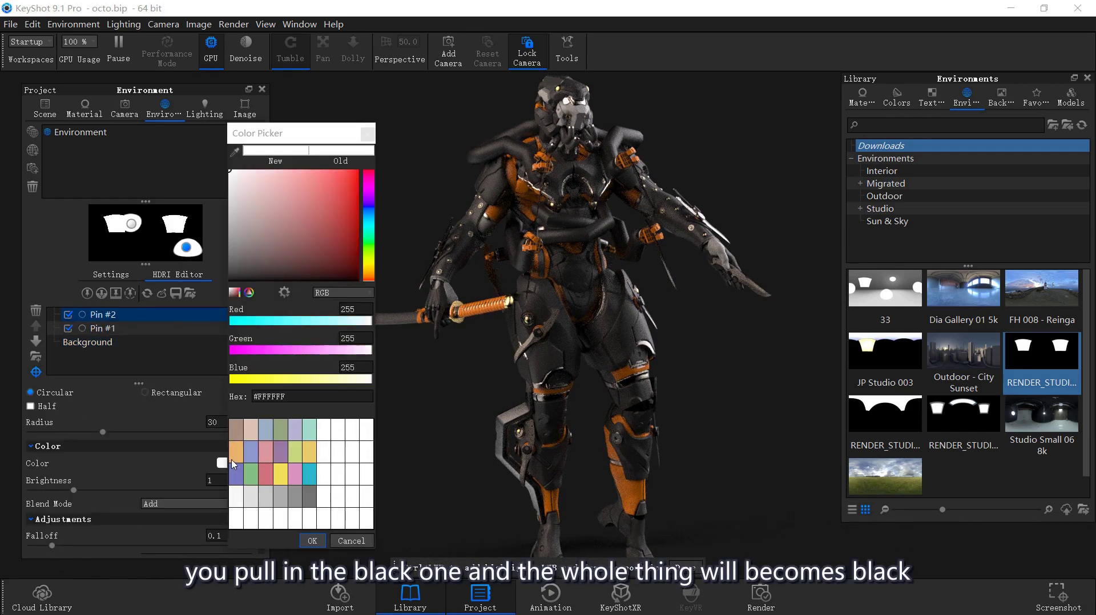
{"action": "left_click", "coordinate": [370, 221]}
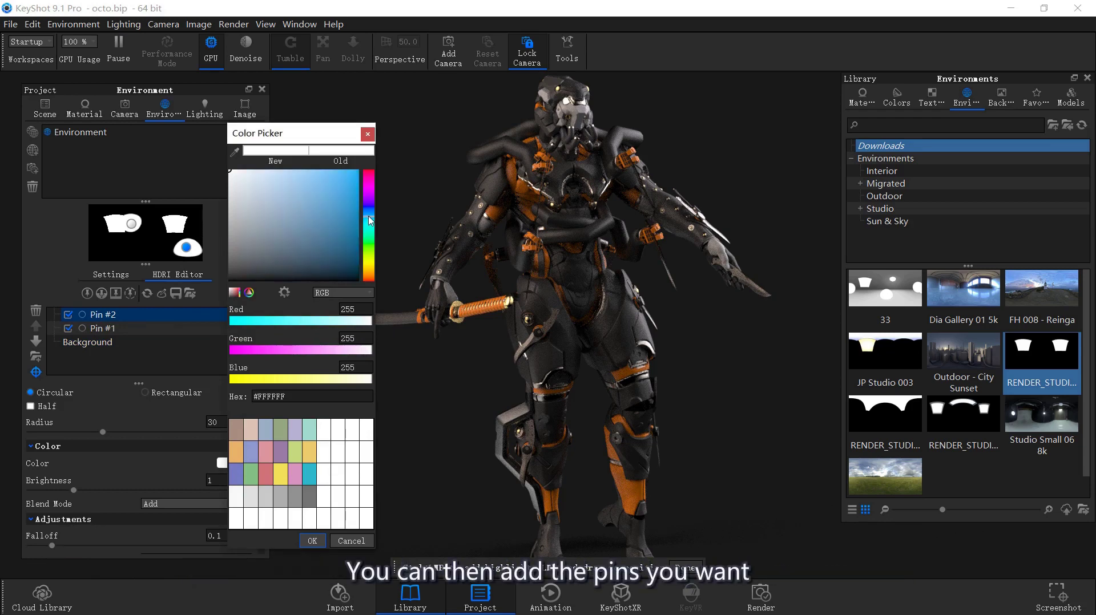
{"action": "left_click_drag", "start_coordinate": [368, 217], "coordinate": [368, 211]}
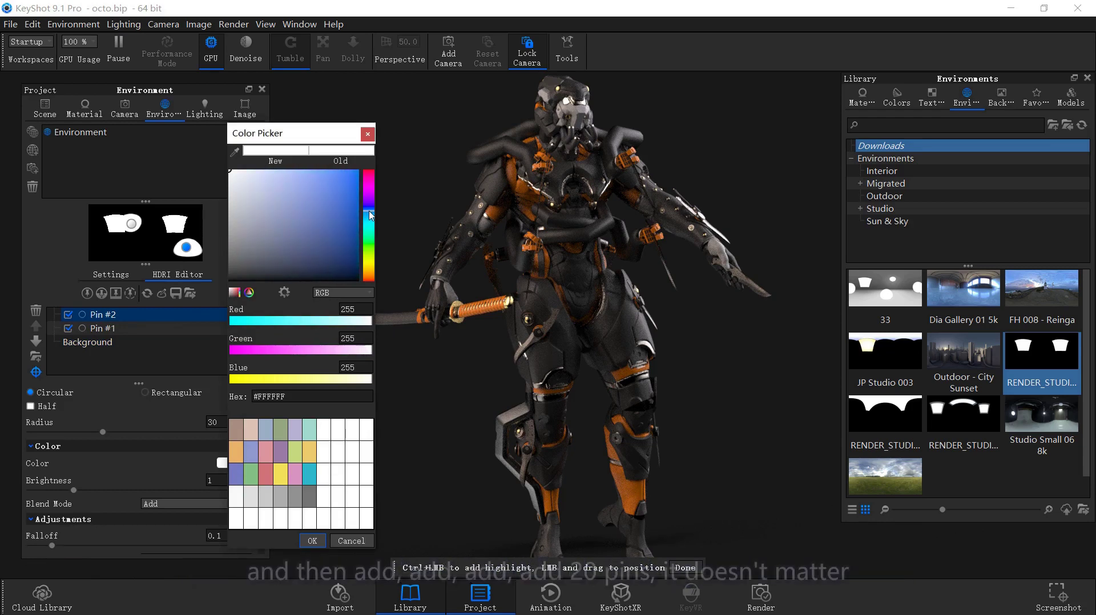
{"action": "left_click_drag", "start_coordinate": [272, 179], "coordinate": [265, 169]}
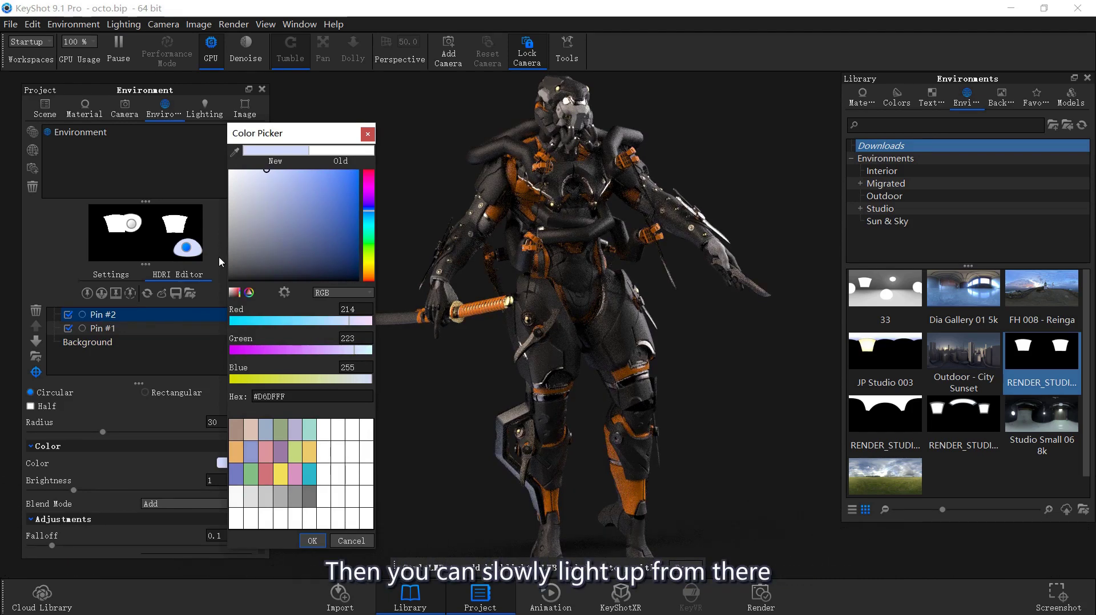
{"action": "left_click_drag", "start_coordinate": [263, 171], "coordinate": [248, 161]}
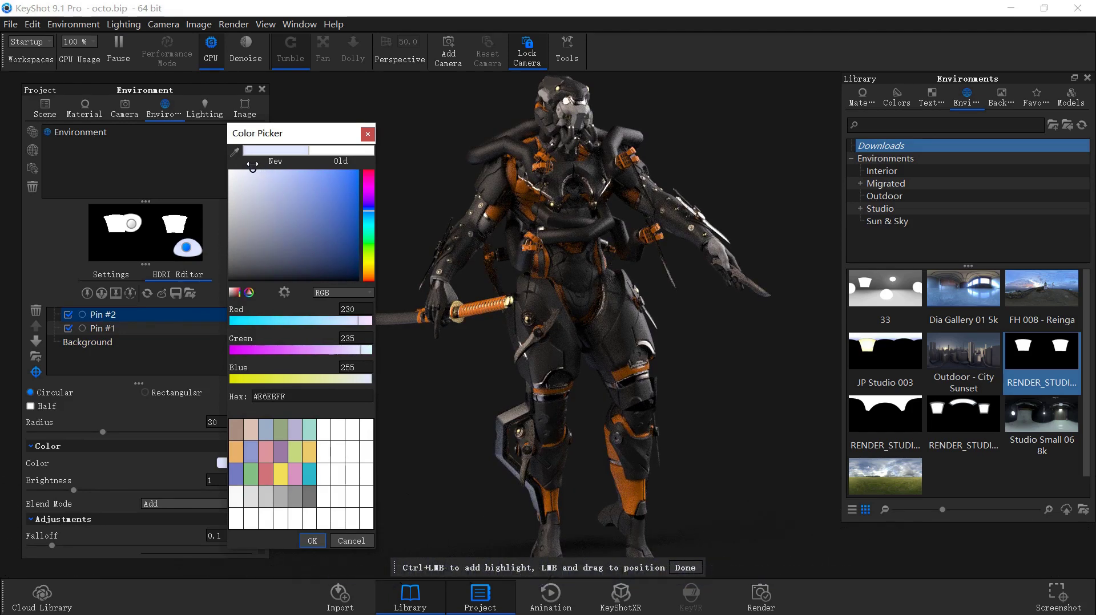
{"action": "left_click", "coordinate": [314, 541]}
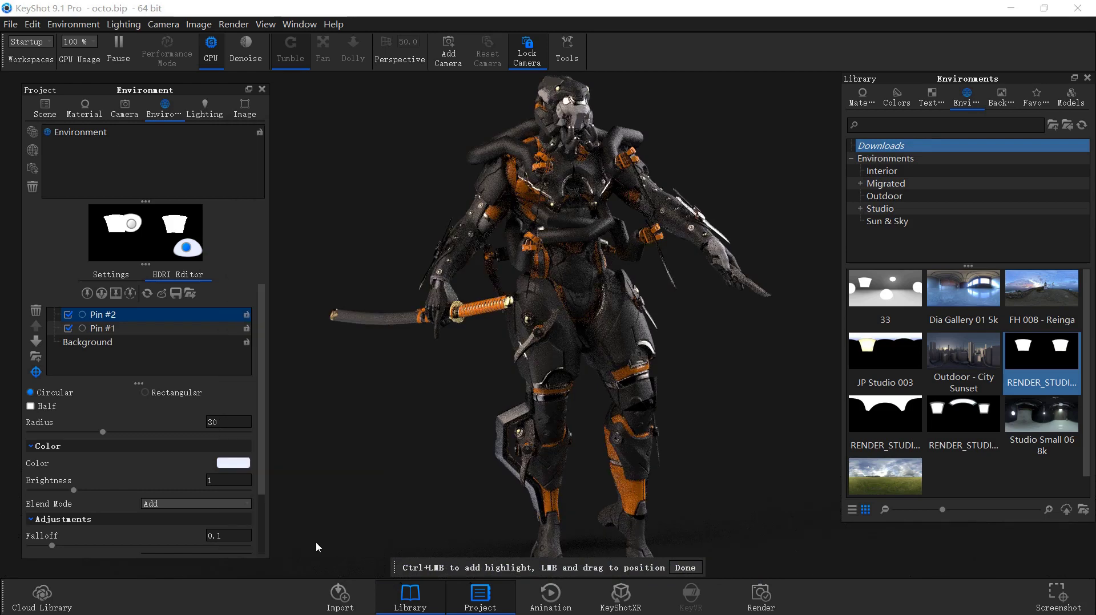
{"action": "left_click", "coordinate": [129, 227]}
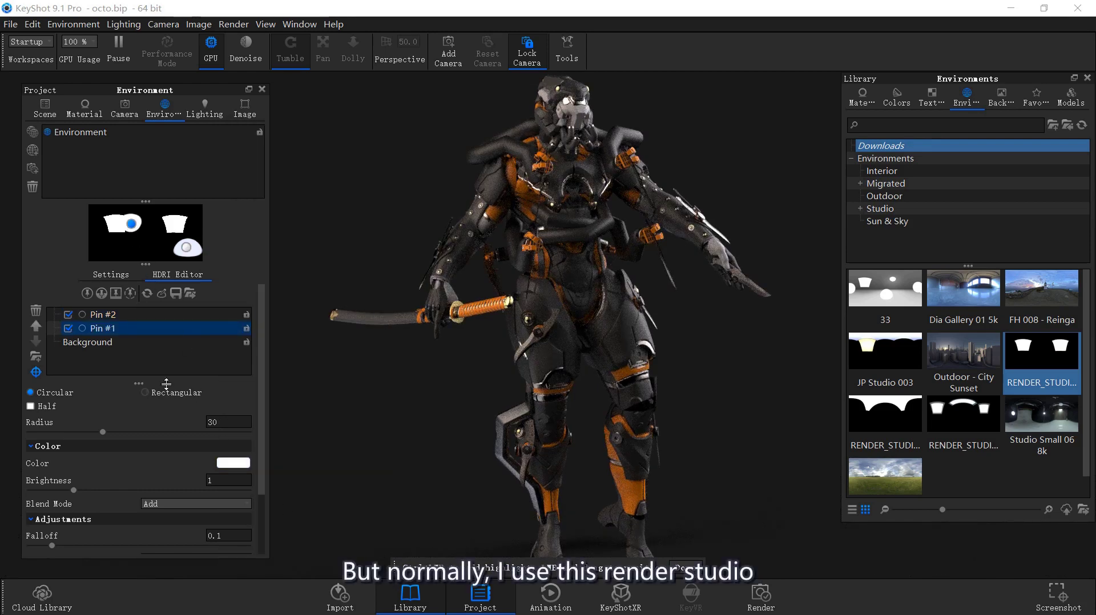
{"action": "left_click", "coordinate": [85, 342], "text": "shift"}
{"action": "left_click", "coordinate": [68, 328]}
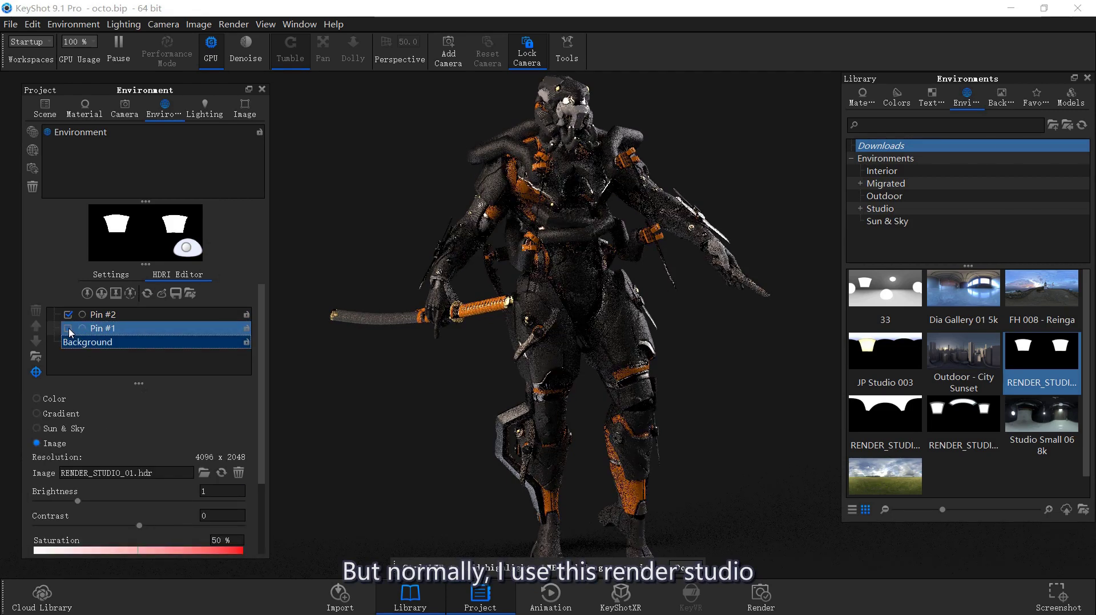
{"action": "left_click", "coordinate": [68, 329]}
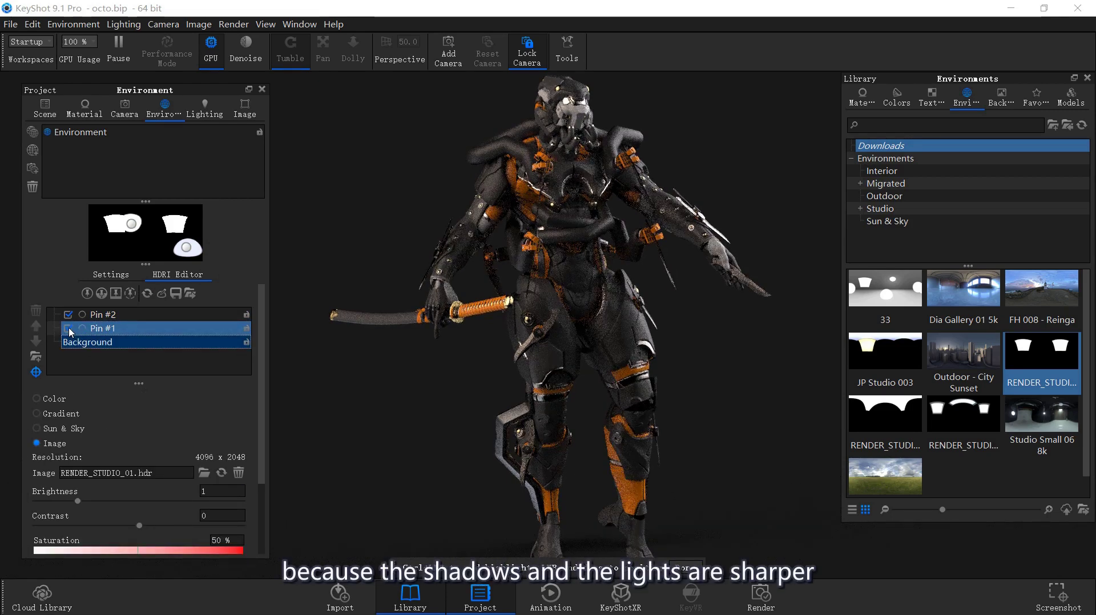
{"action": "left_click", "coordinate": [69, 328]}
{"action": "left_click", "coordinate": [68, 328]}
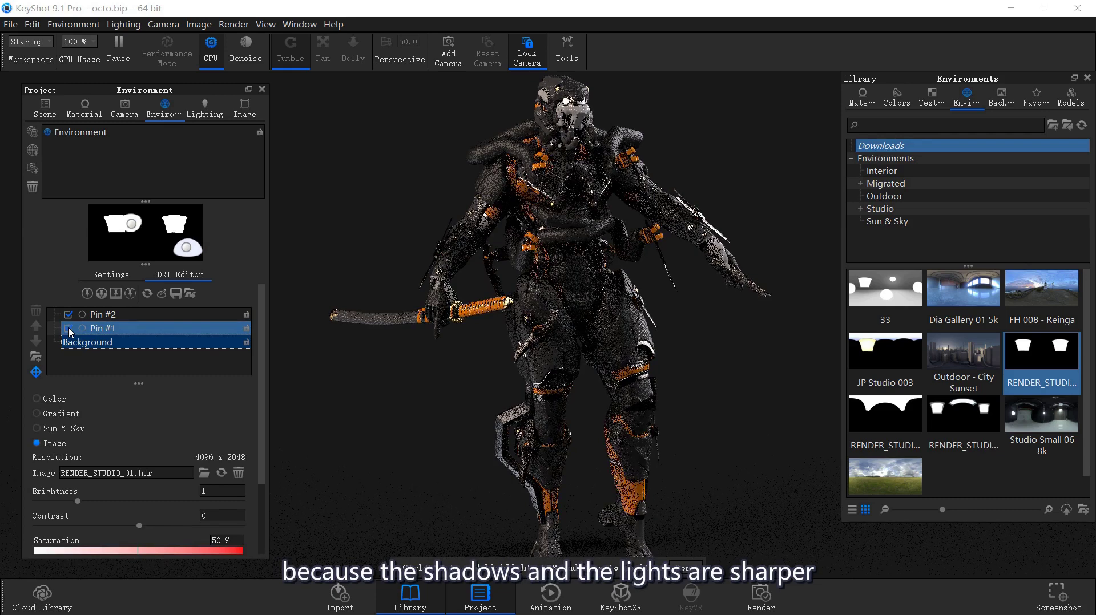
{"action": "left_click", "coordinate": [69, 329]}
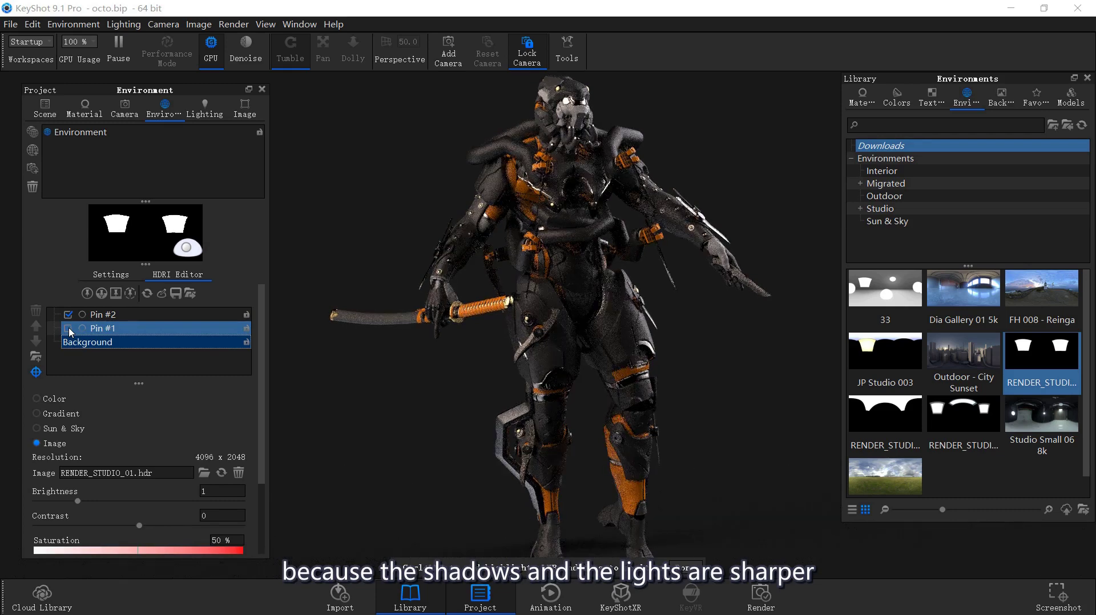
{"action": "left_click", "coordinate": [69, 328]}
{"action": "left_click", "coordinate": [155, 342]}
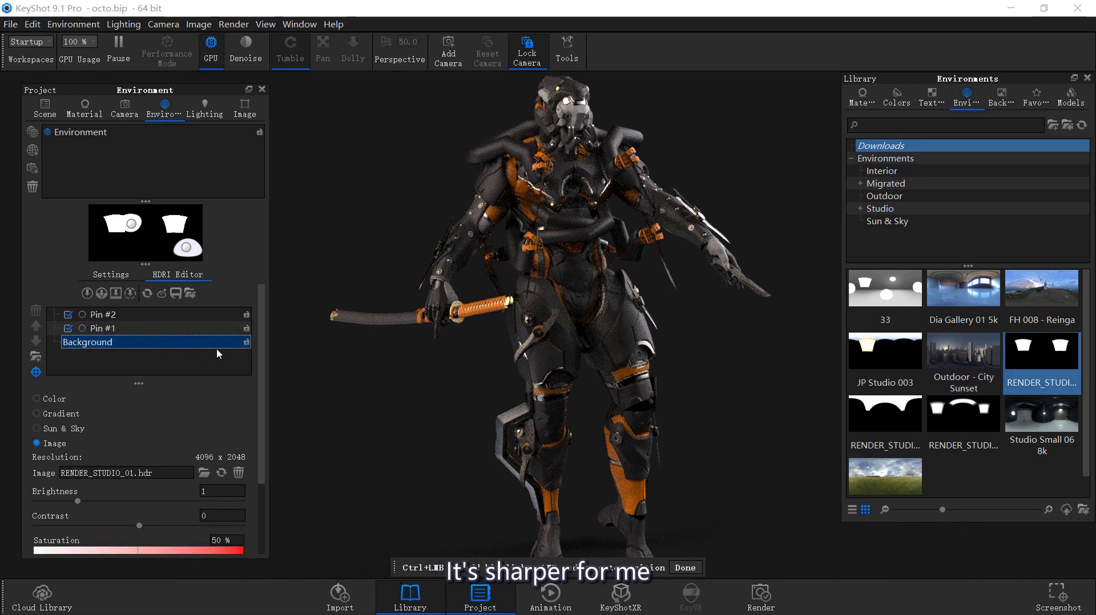
{"action": "left_click", "coordinate": [683, 568]}
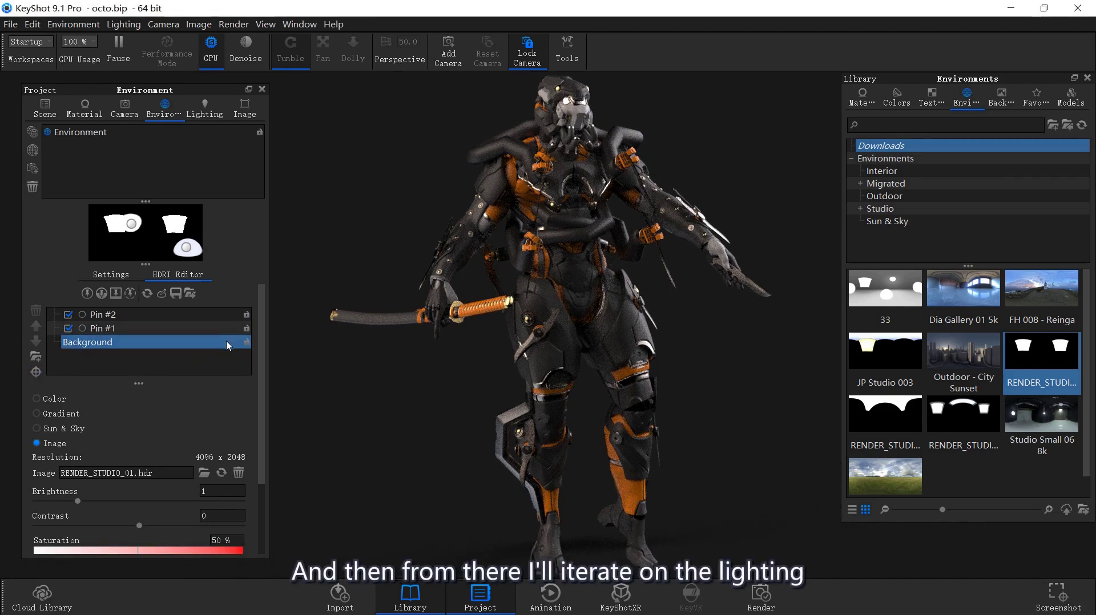
{"action": "left_click_drag", "start_coordinate": [264, 370], "coordinate": [258, 318]}
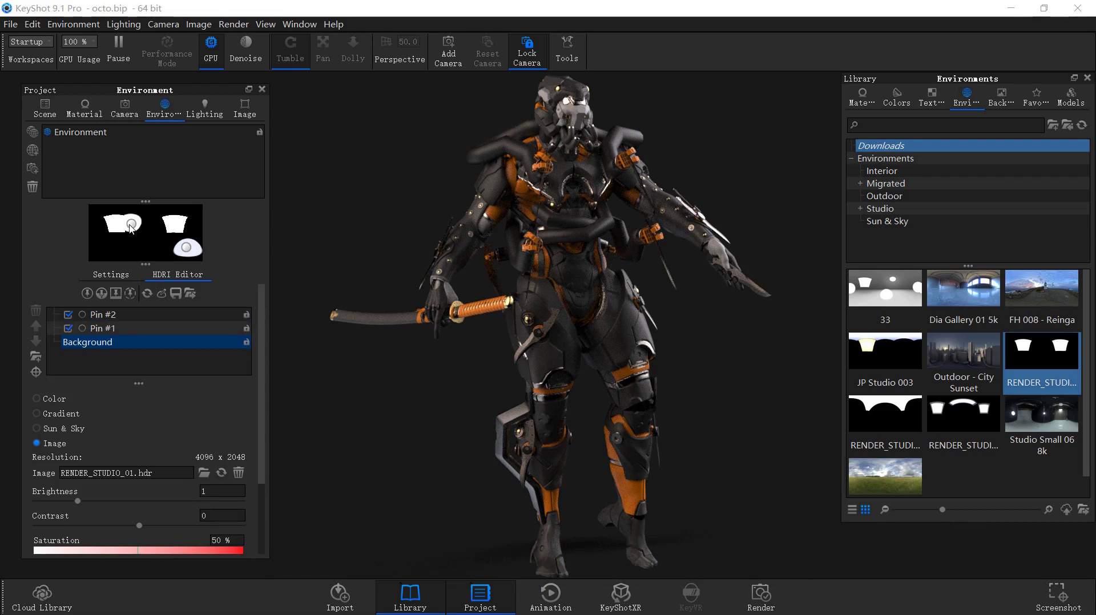
Step: Set the HDRI background image brightness to 0.8 after first trying 0.5
{"action": "scroll", "coordinate": [181, 445], "scroll_direction": "down", "scroll_amount": 2}
{"action": "scroll", "coordinate": [130, 356], "scroll_direction": "up", "scroll_amount": 2}
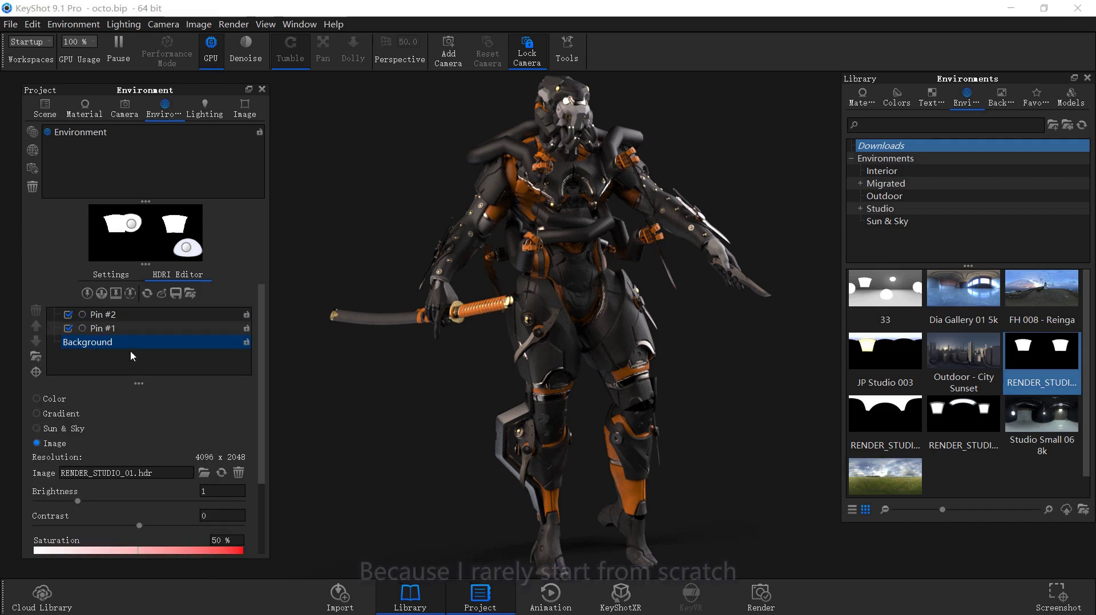
{"action": "scroll", "coordinate": [171, 399], "scroll_direction": "down", "scroll_amount": 2}
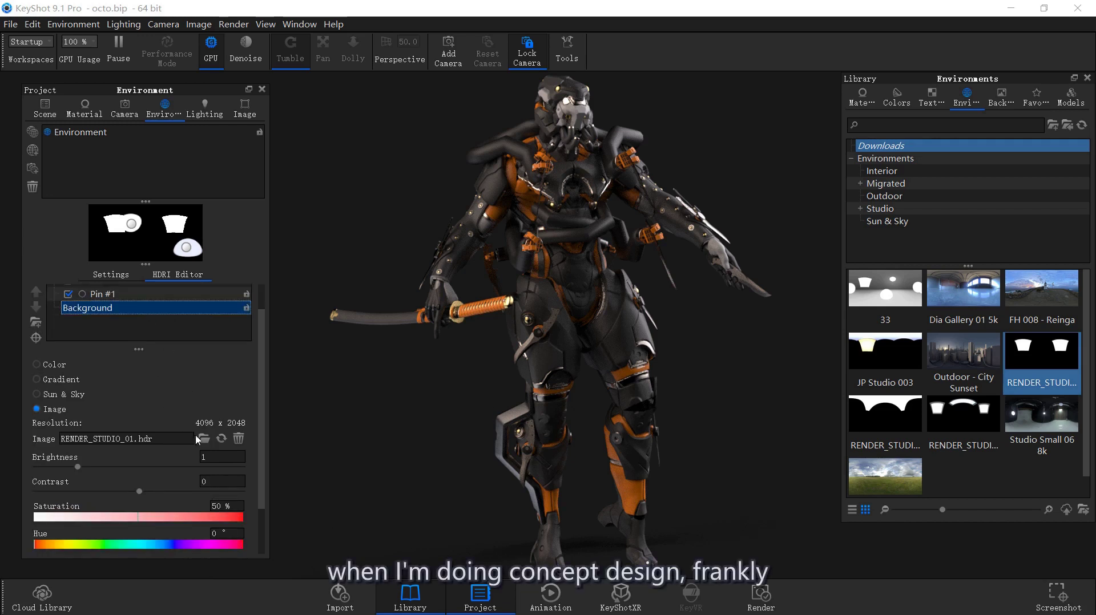
{"action": "left_click", "coordinate": [217, 456]}
{"action": "type", "text": "0.5"}
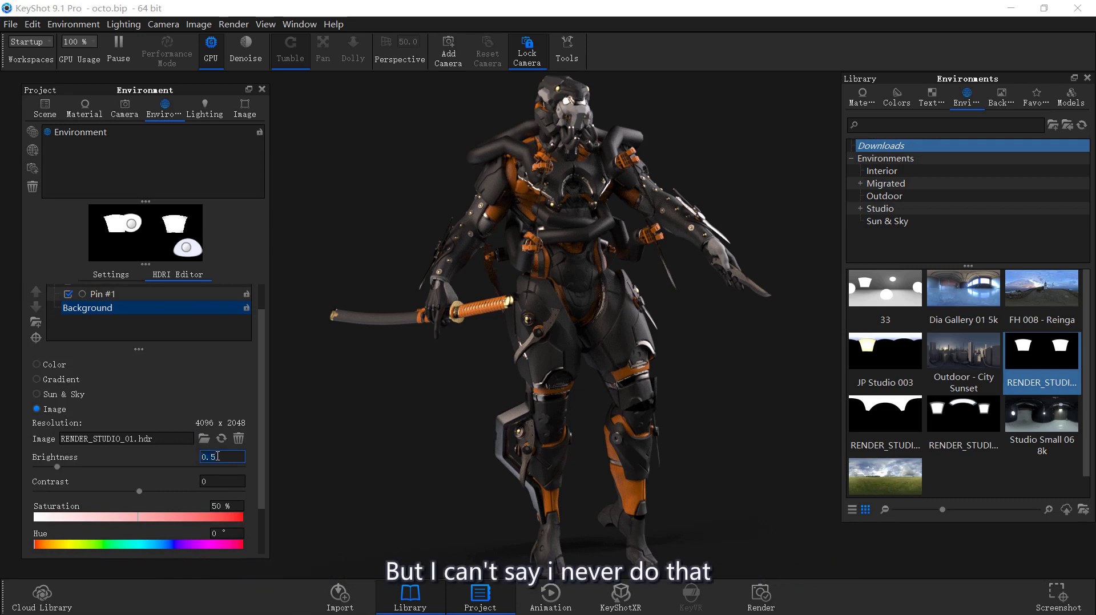
{"action": "key", "text": "Return"}
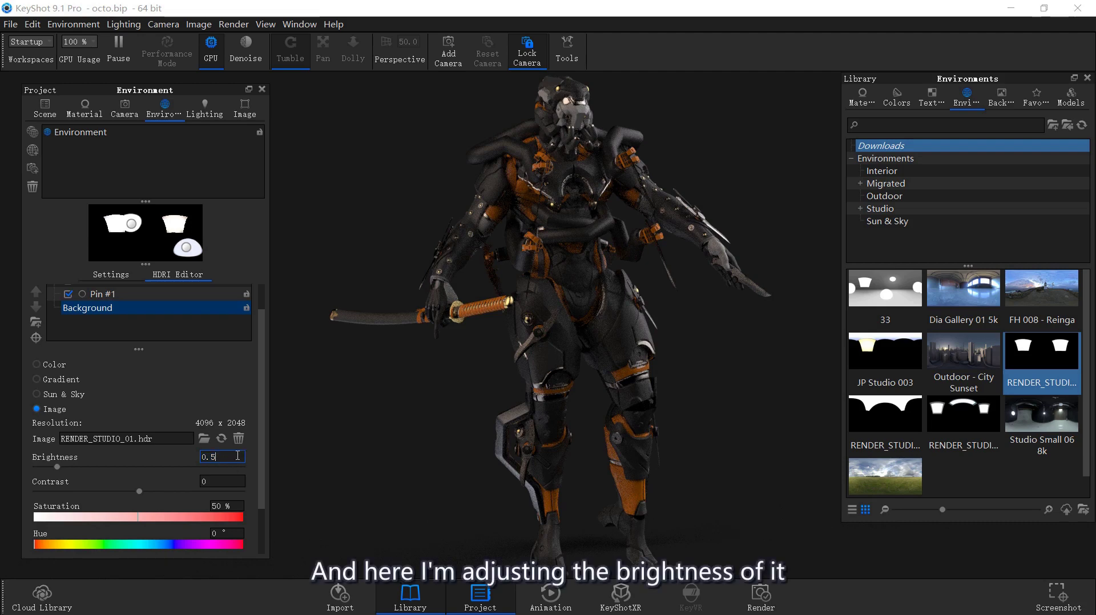
{"action": "type", "text": "0.8"}
{"action": "key", "text": "Return"}
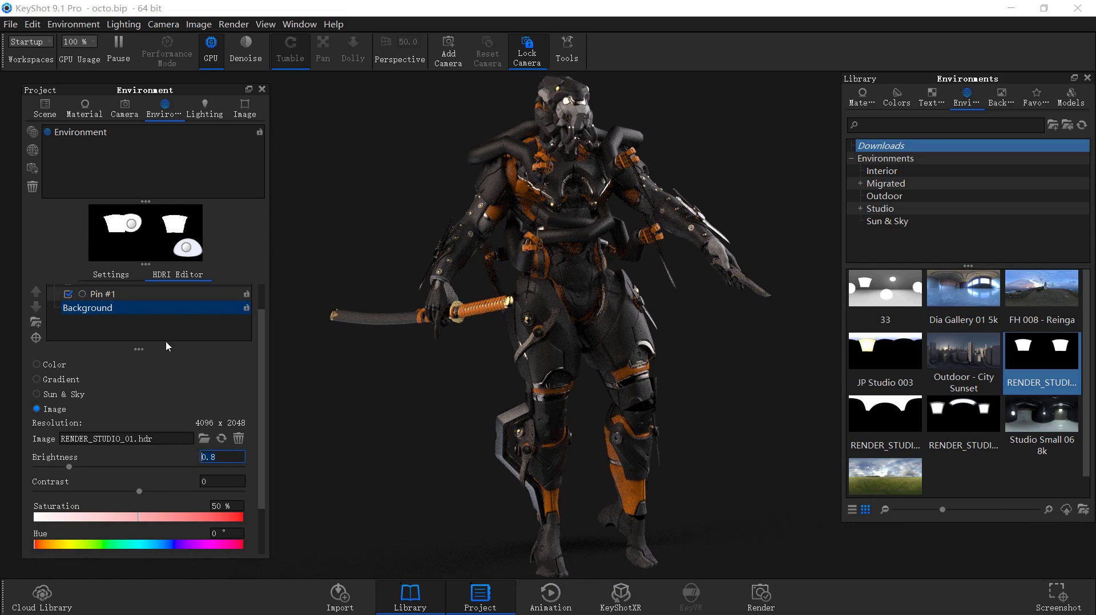
Step: Select Pin #1 and test a brightness value of 2
{"action": "left_click", "coordinate": [131, 224]}
{"action": "left_click_drag", "start_coordinate": [229, 444], "coordinate": [200, 444]}
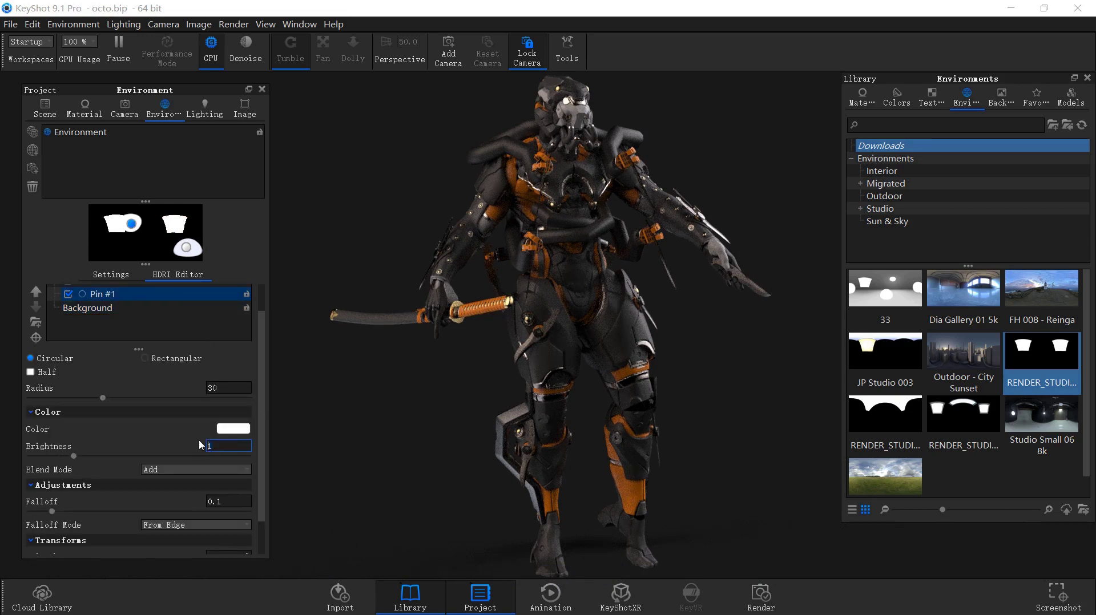
{"action": "type", "text": "2"}
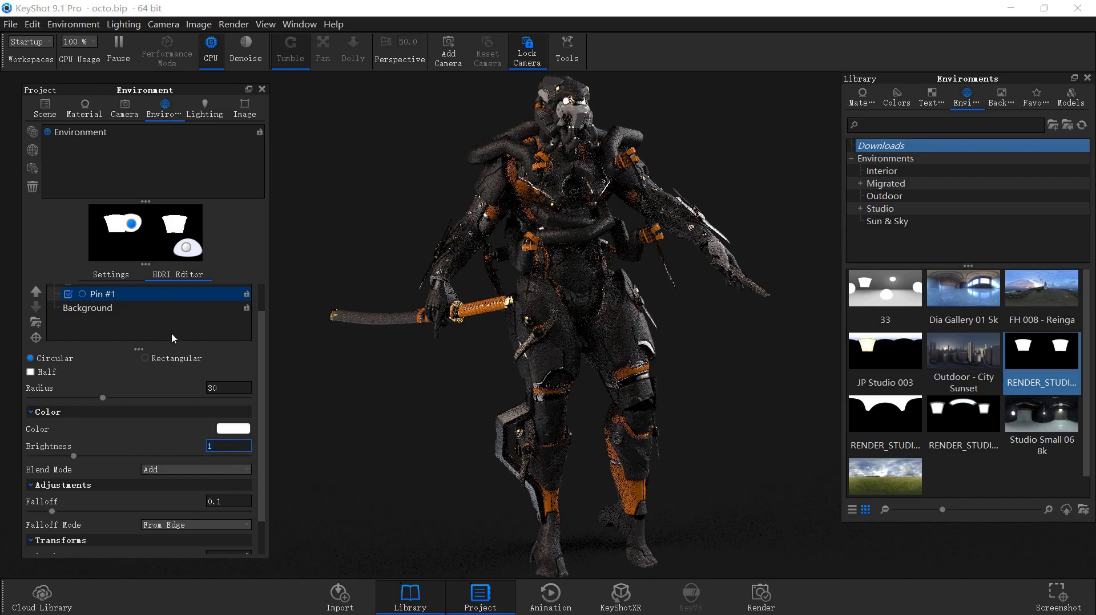
{"action": "left_click", "coordinate": [137, 274]}
Step: Select Background in the HDRI Editor list and change its Brightness field from 0.8 to 1
{"action": "left_click", "coordinate": [165, 276]}
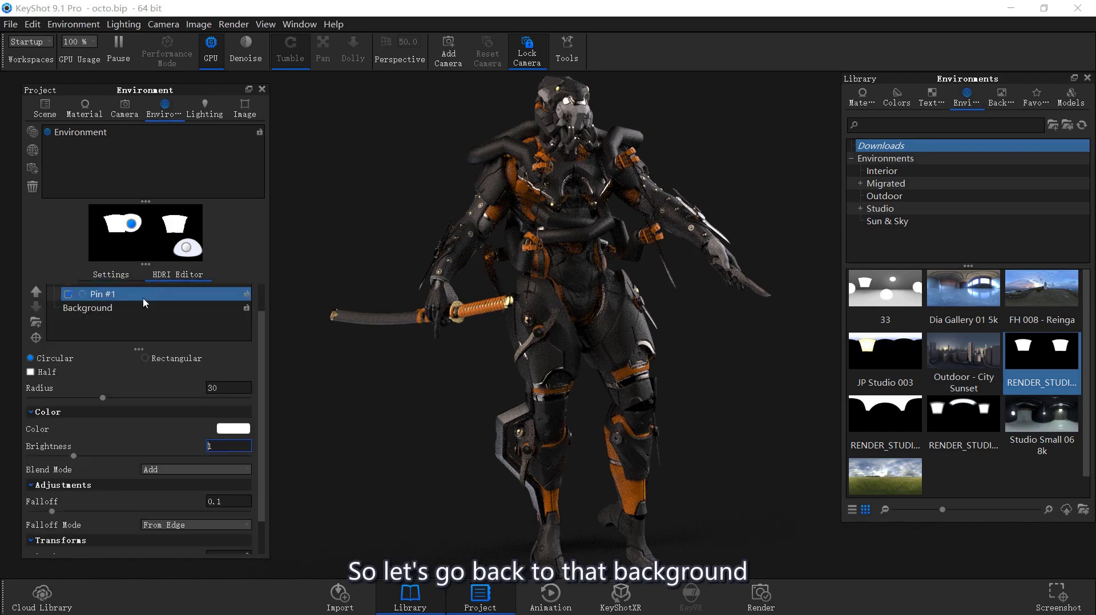
{"action": "left_click", "coordinate": [132, 307]}
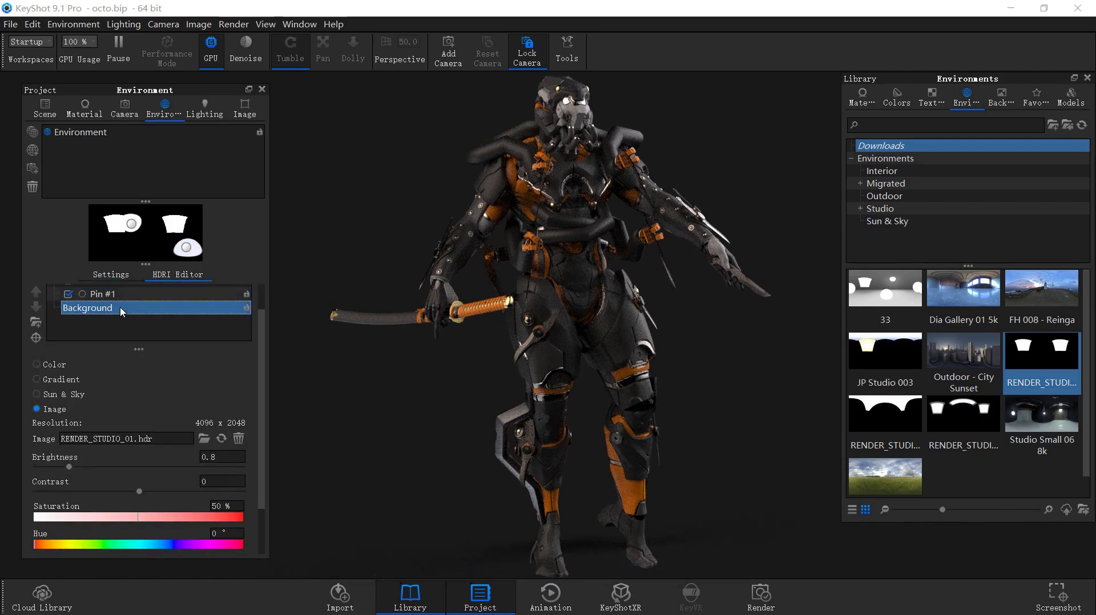
{"action": "left_click", "coordinate": [117, 275]}
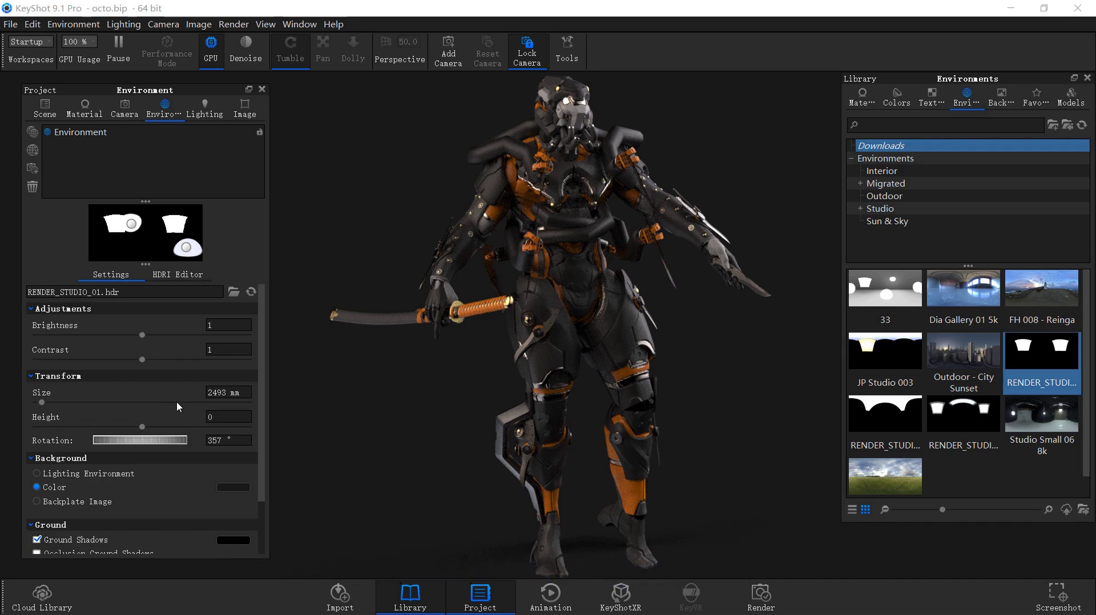
{"action": "left_click", "coordinate": [173, 276]}
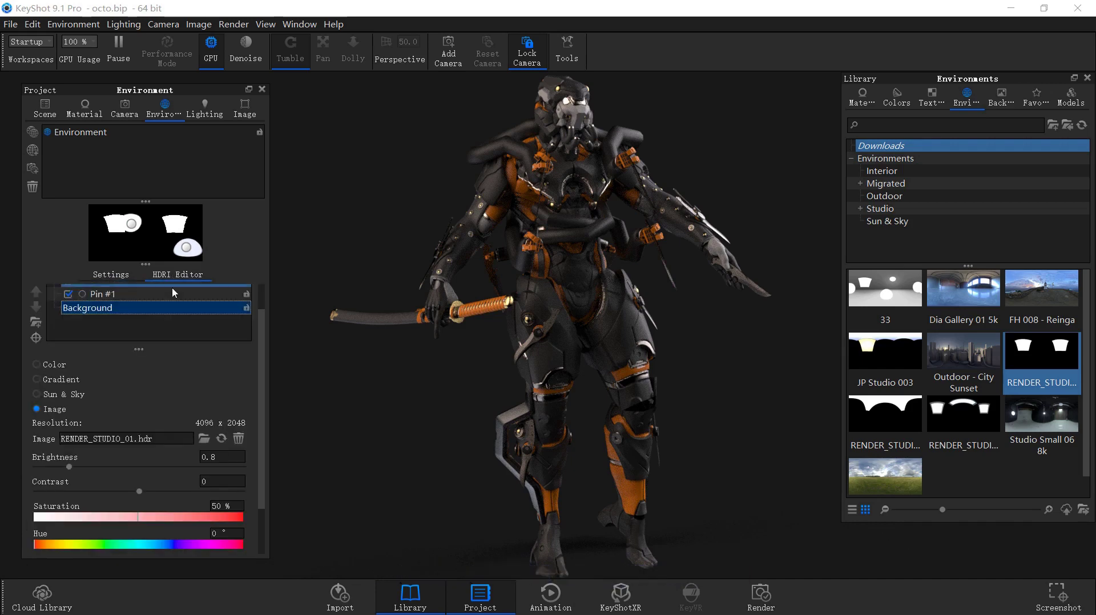
{"action": "left_click", "coordinate": [223, 457]}
{"action": "type", "text": "1"}
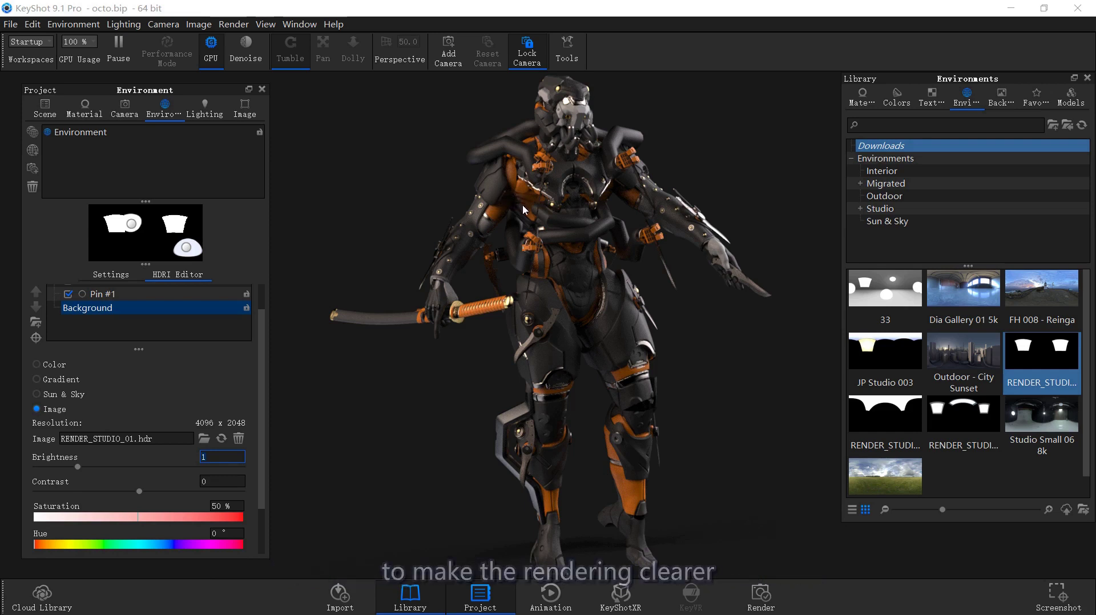
Step: Switch Pin #1 off and back on to compare its effect
{"action": "left_click", "coordinate": [136, 224]}
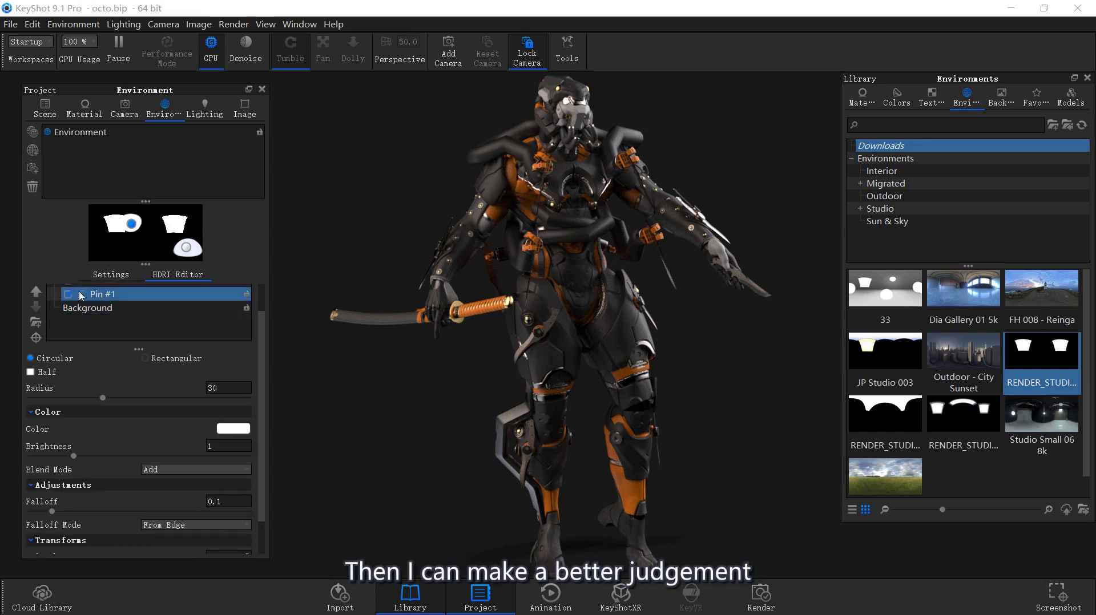
{"action": "left_click", "coordinate": [78, 347]}
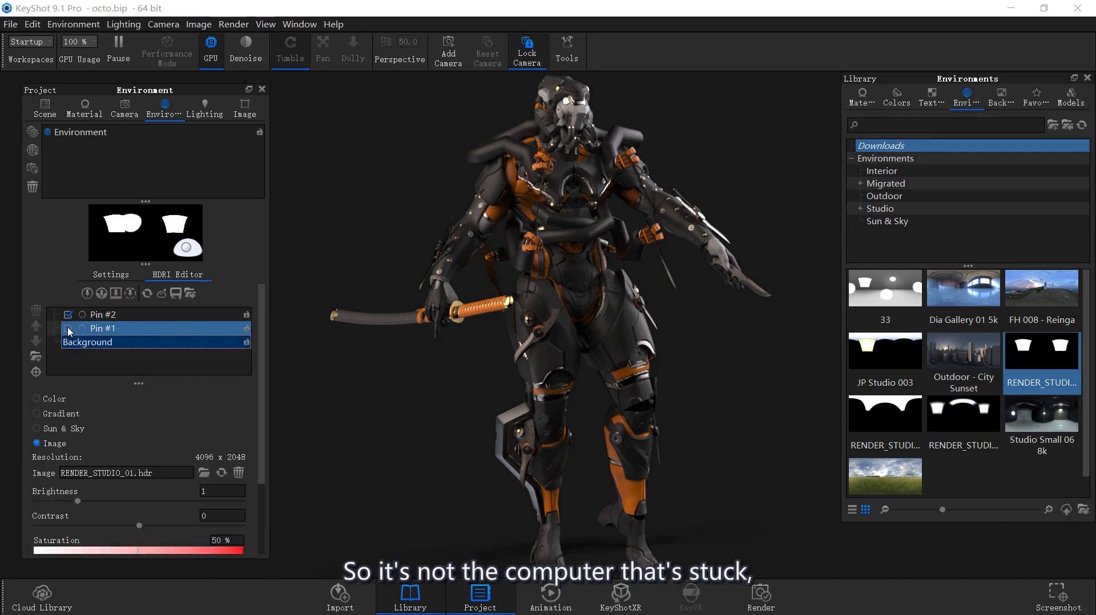
{"action": "left_click", "coordinate": [68, 328]}
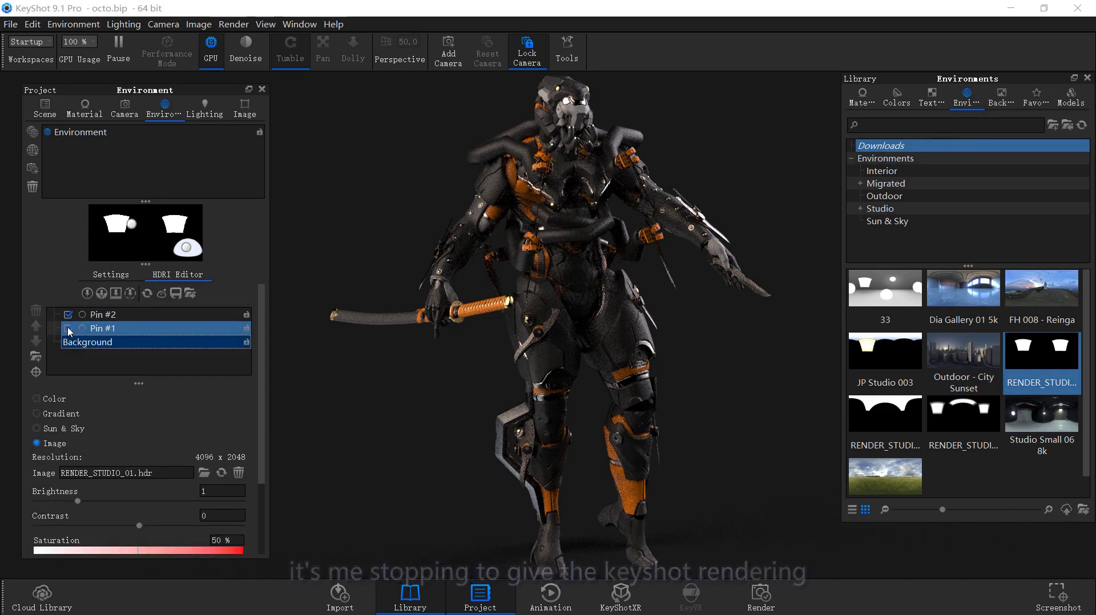
{"action": "left_click", "coordinate": [68, 329]}
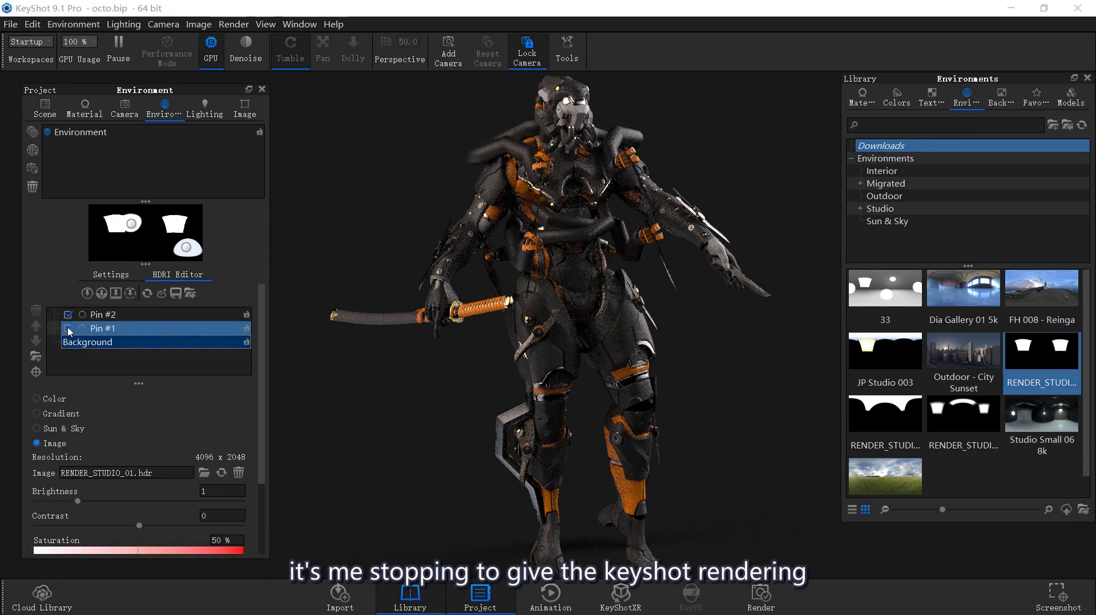
Step: Set Pin #1's brightness to 0.7
{"action": "left_click", "coordinate": [121, 329]}
{"action": "scroll", "coordinate": [260, 394], "scroll_direction": "down", "scroll_amount": 3}
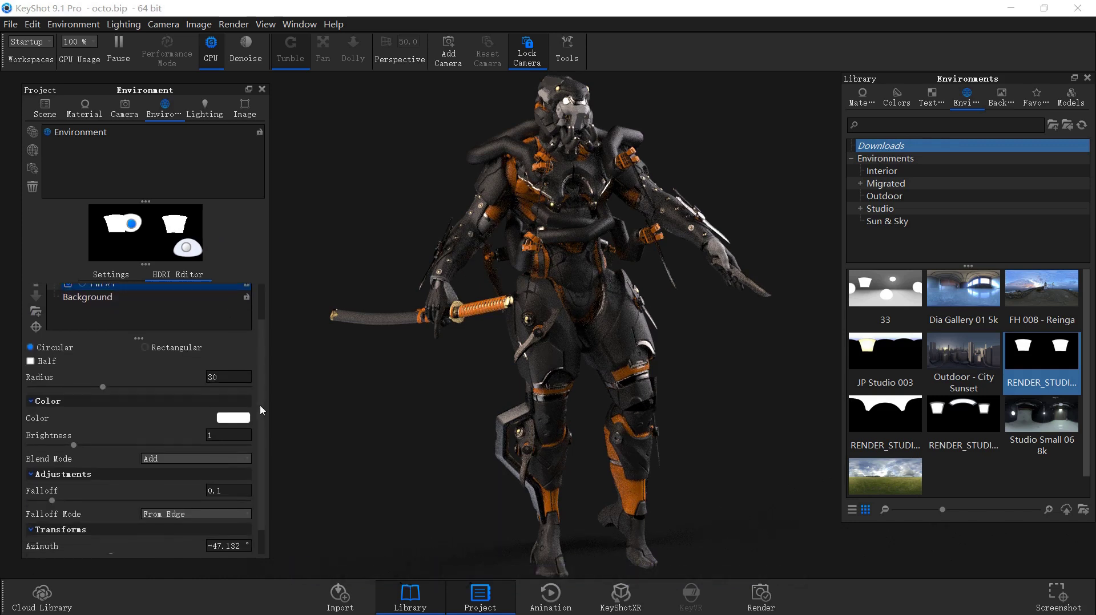
{"action": "left_click", "coordinate": [225, 406]}
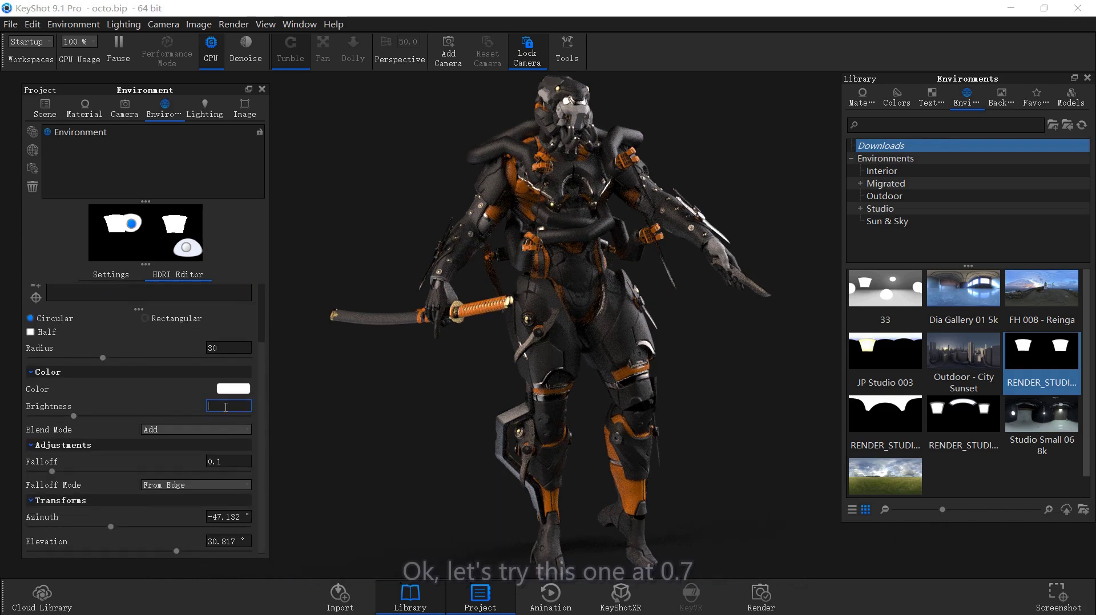
{"action": "type", "text": ".7"}
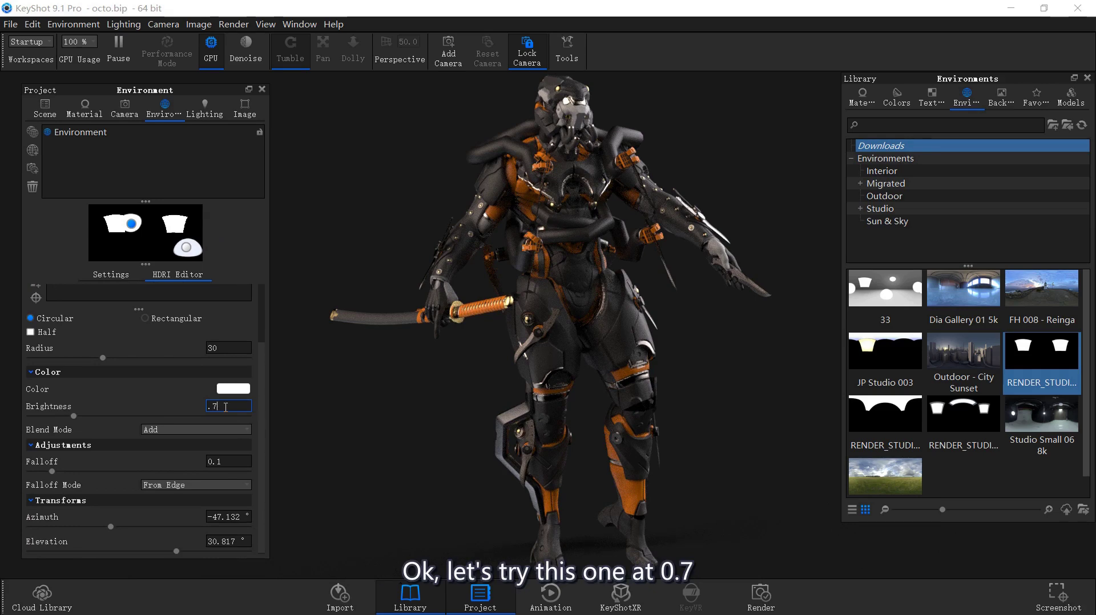
{"action": "key", "text": "Return"}
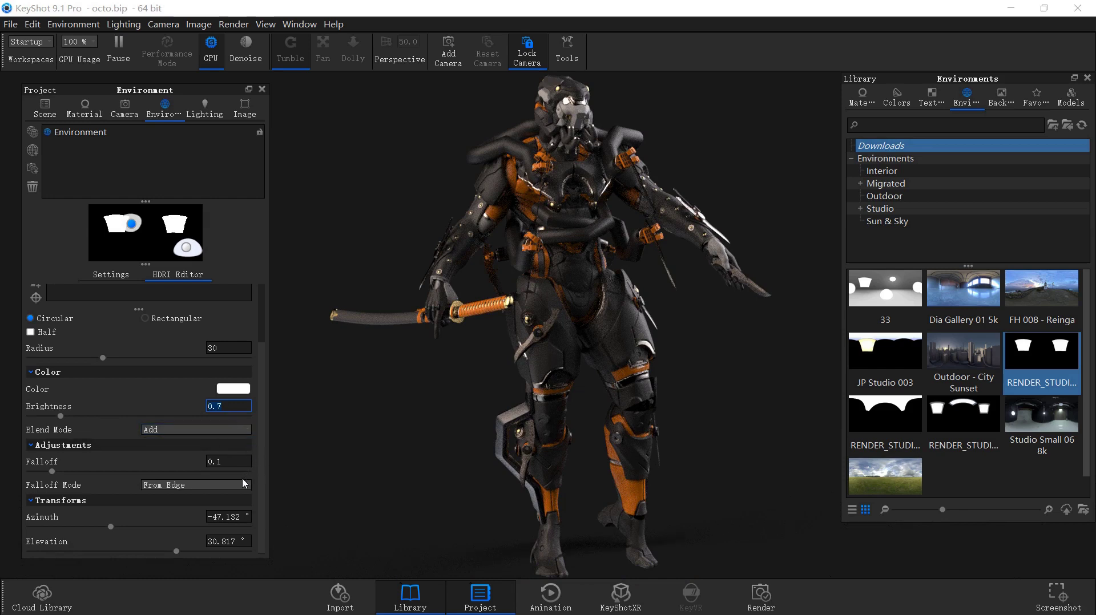
Step: Toggle Pin #2 off and on a few times, leaving it switched on
{"action": "left_click", "coordinate": [185, 251]}
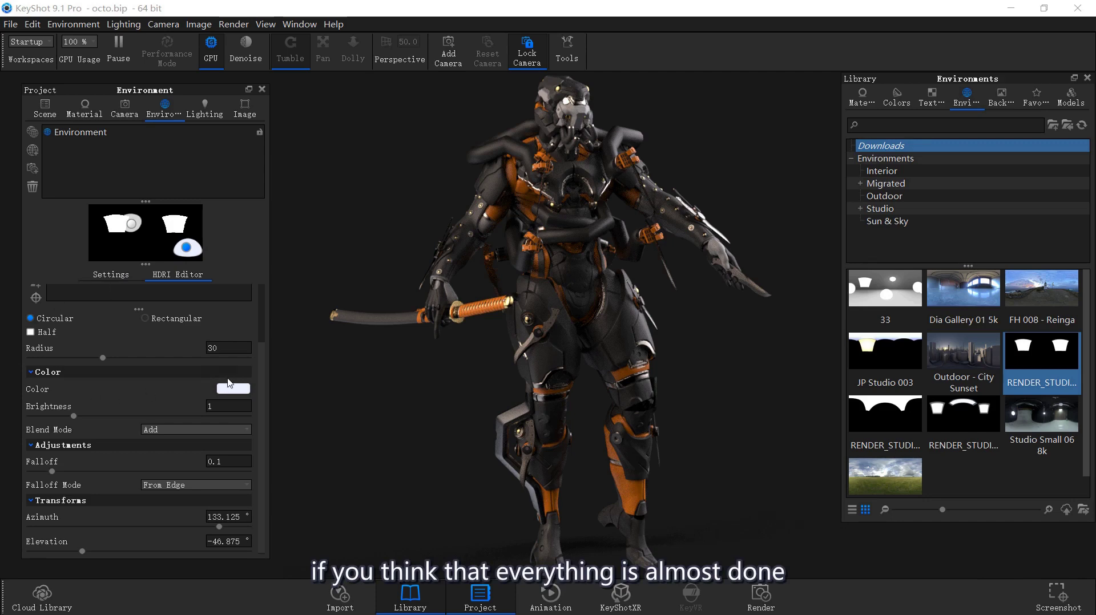
{"action": "left_click", "coordinate": [54, 331]}
{"action": "left_click", "coordinate": [69, 315]}
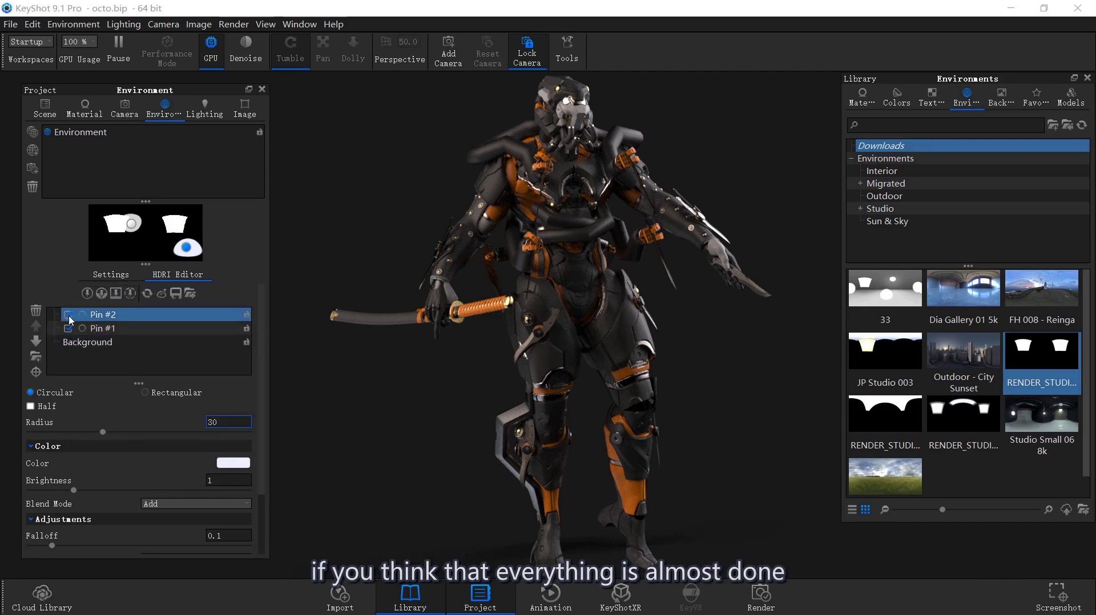
{"action": "key", "text": "Down"}
{"action": "key", "text": "Down"}
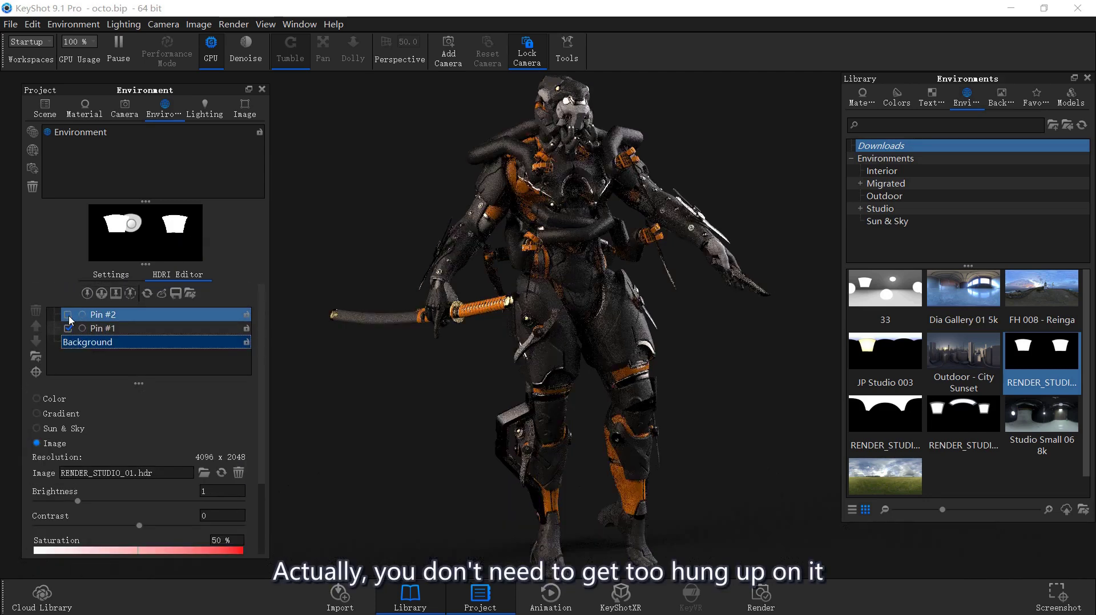
{"action": "left_click", "coordinate": [68, 315]}
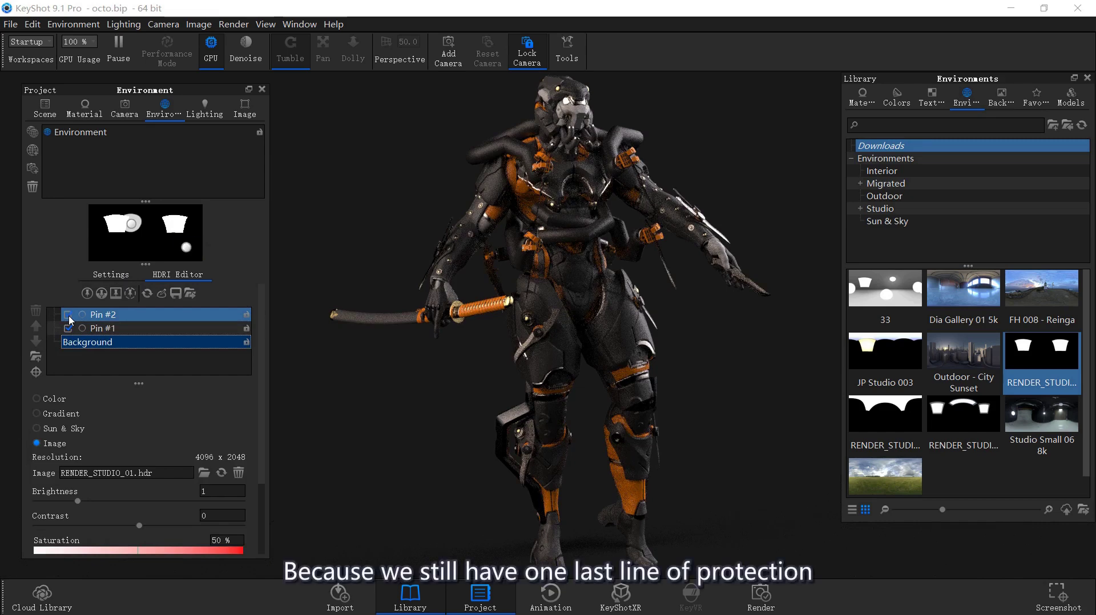
{"action": "left_click", "coordinate": [69, 316]}
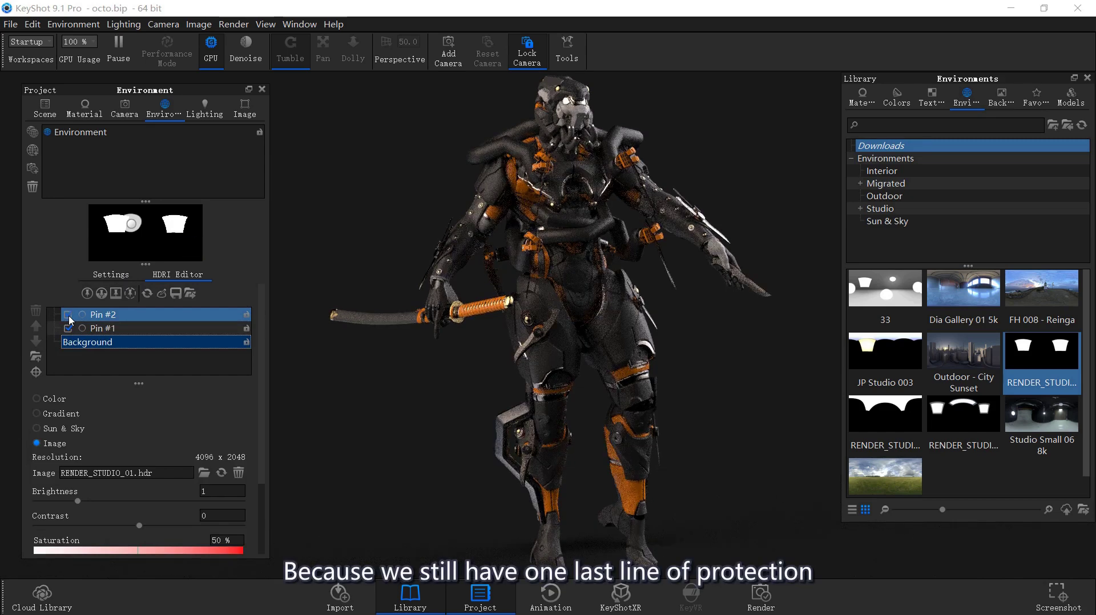
{"action": "left_click", "coordinate": [68, 315]}
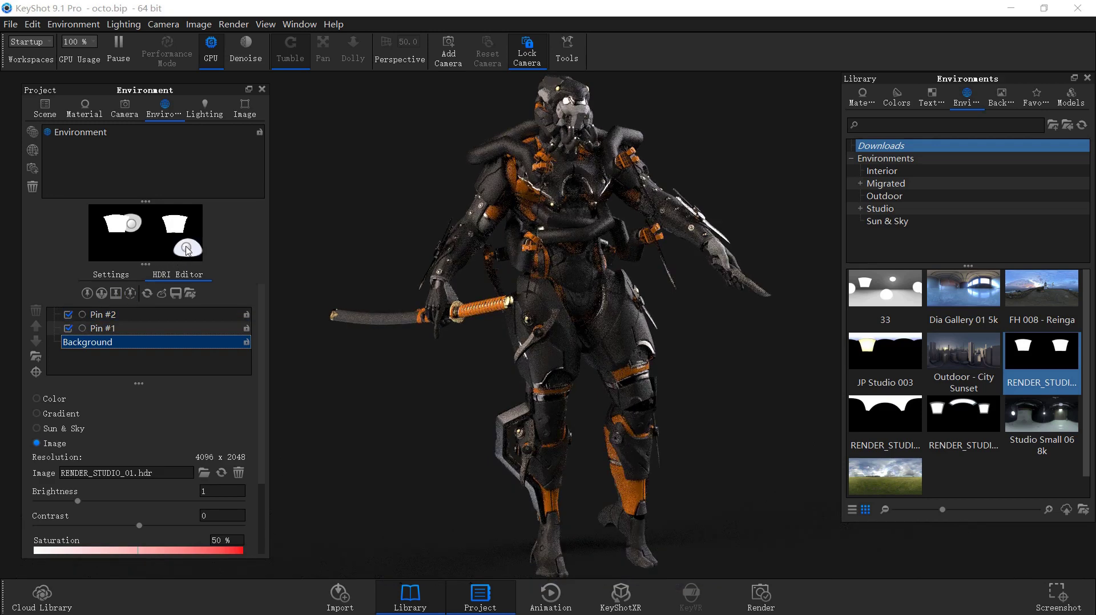
Step: Drag Pin #2 from the lower right across to the HDRI's far lower-left edge, toggling it to compare
{"action": "left_click", "coordinate": [187, 252]}
{"action": "left_click_drag", "start_coordinate": [189, 255], "coordinate": [199, 269]}
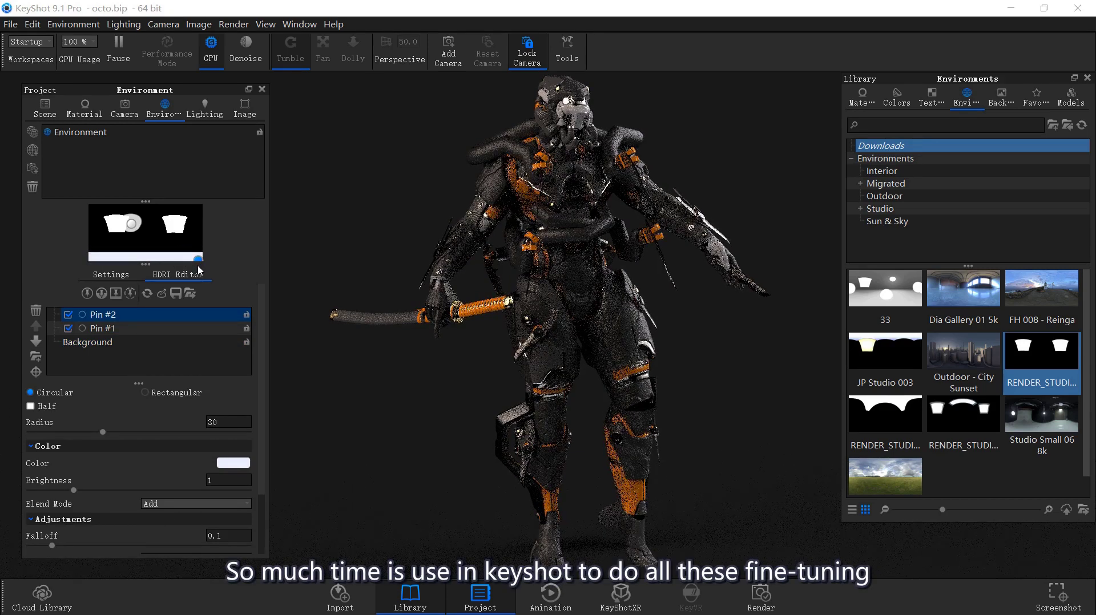
{"action": "left_click_drag", "start_coordinate": [198, 262], "coordinate": [184, 250]}
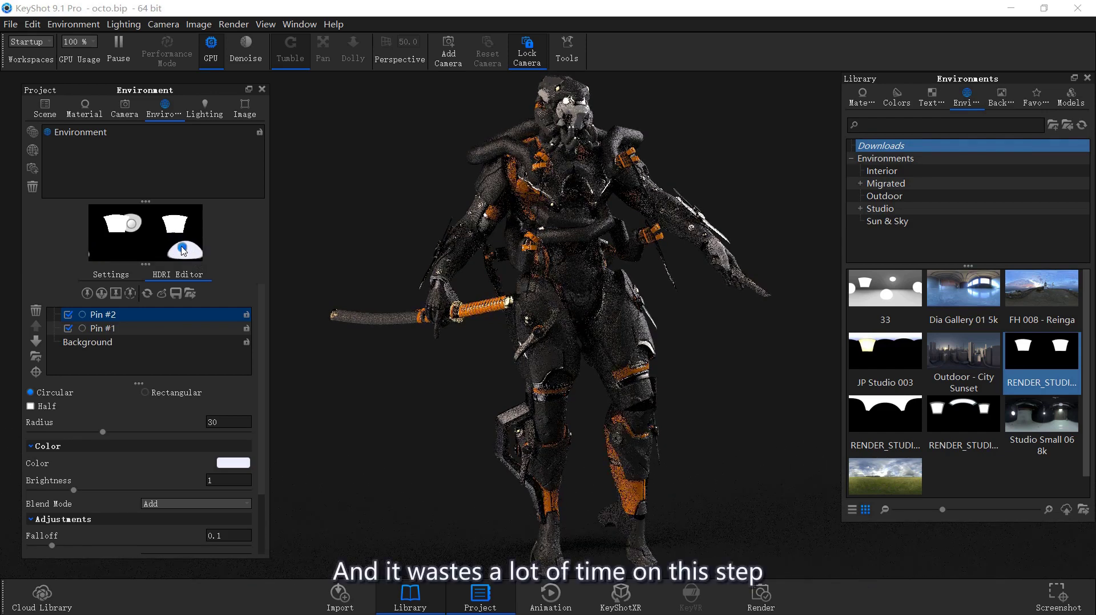
{"action": "left_click_drag", "start_coordinate": [184, 250], "coordinate": [139, 243]}
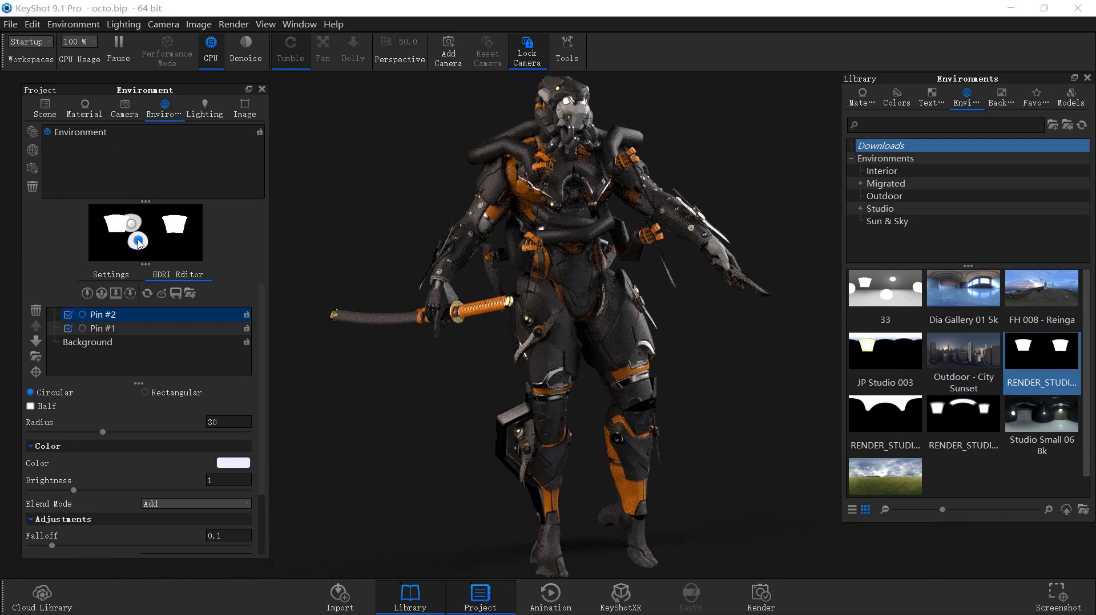
{"action": "left_click", "coordinate": [69, 315]}
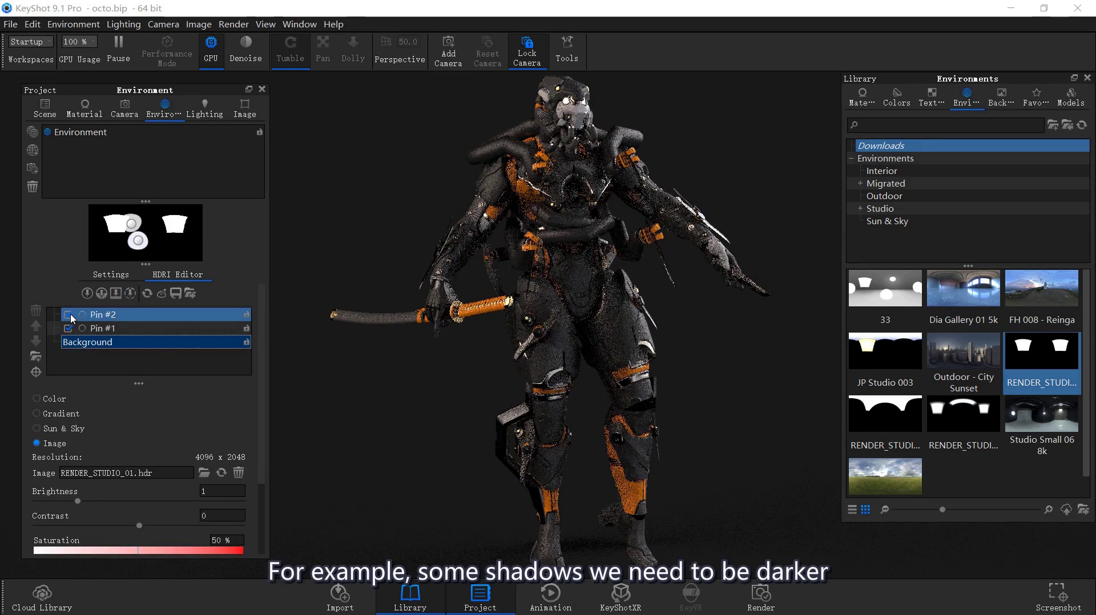
{"action": "left_click", "coordinate": [69, 315]}
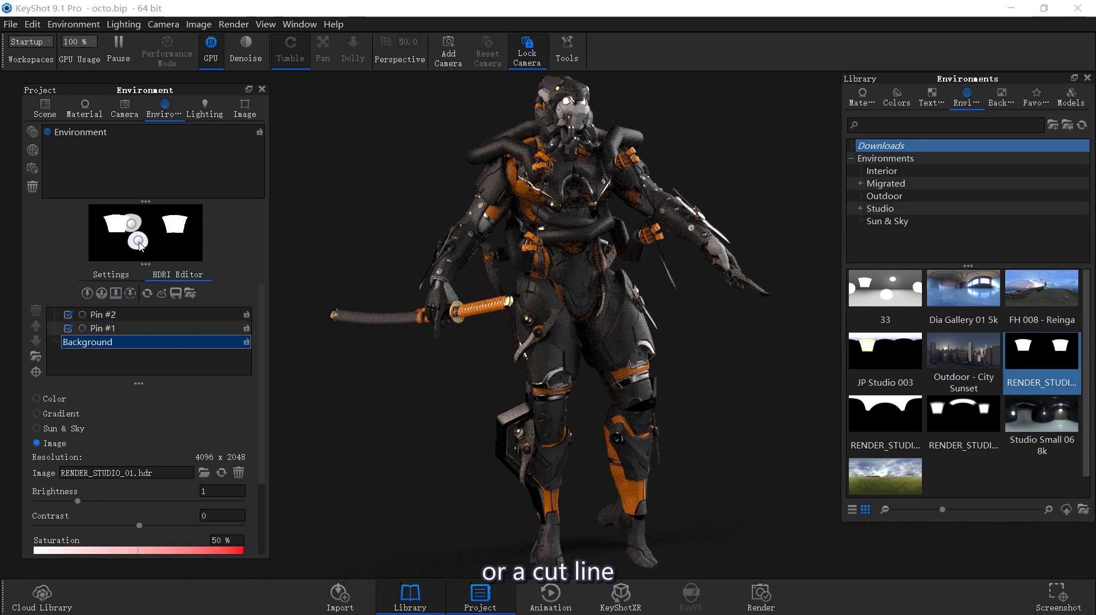
{"action": "mouse_move", "coordinate": [140, 246]}
{"action": "left_mouse_down"}
{"action": "mouse_move", "coordinate": [96, 245]}
{"action": "mouse_move", "coordinate": [105, 247]}
{"action": "left_mouse_up"}
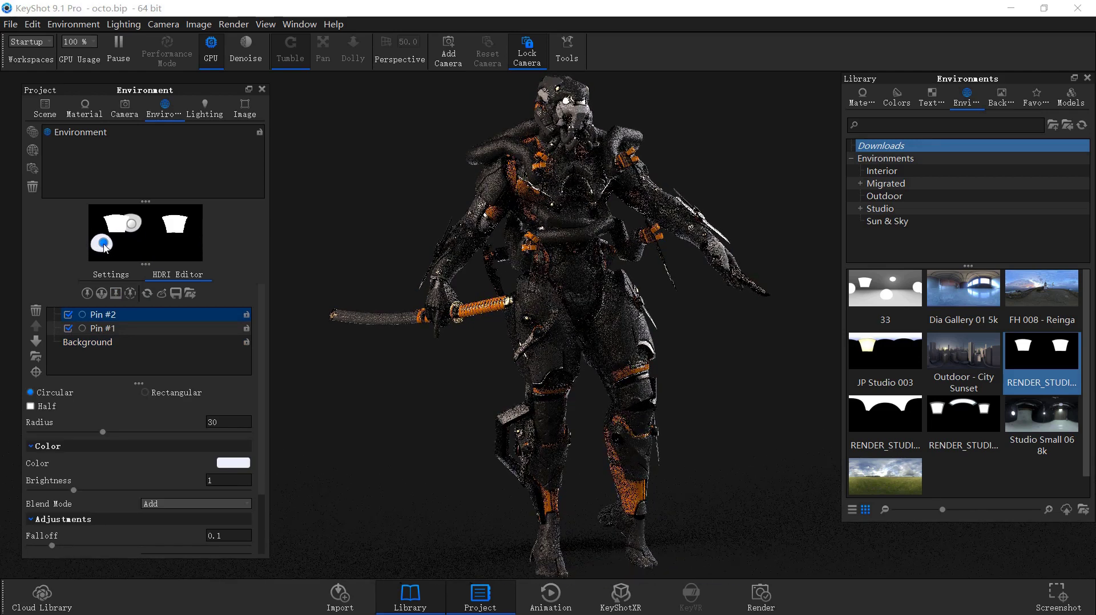
{"action": "left_click_drag", "start_coordinate": [105, 247], "coordinate": [100, 248]}
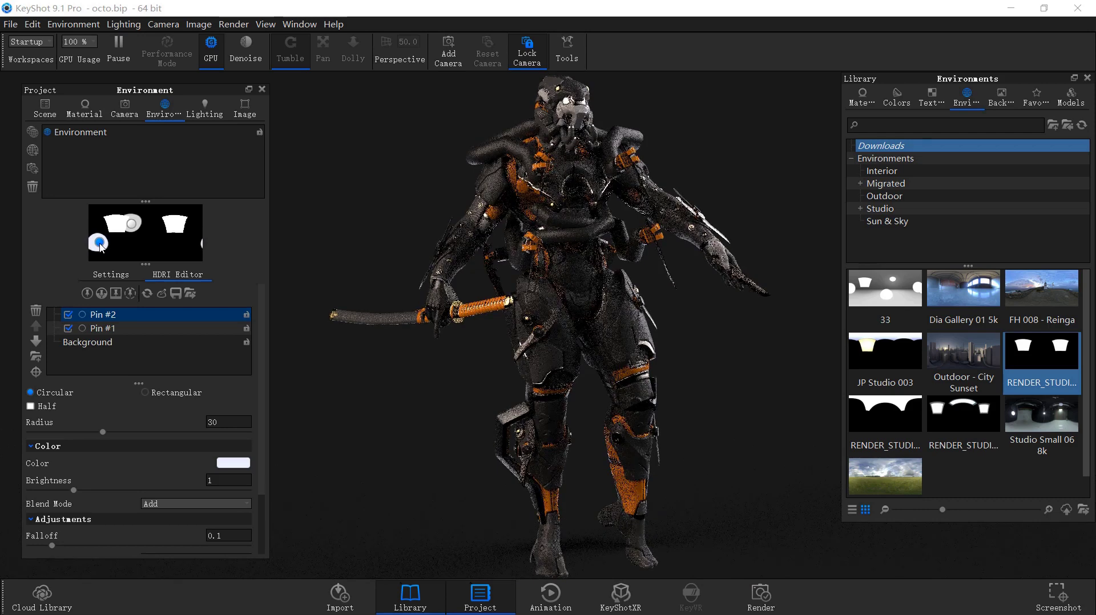
{"action": "left_click", "coordinate": [69, 315]}
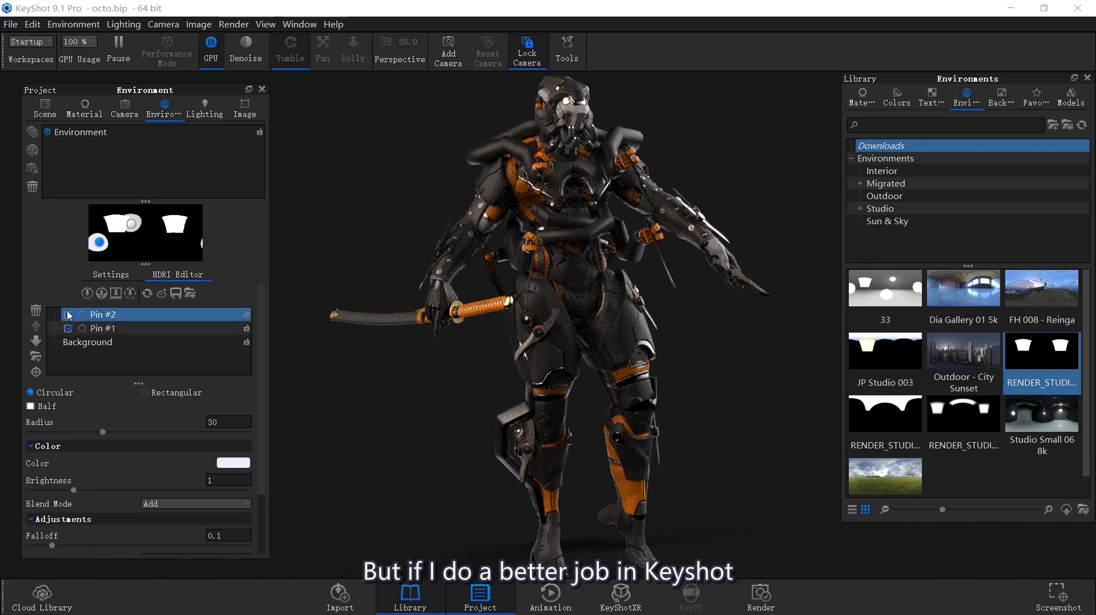
Step: Switch Pin #2 on and set its shape to Rectangular with Half ticked, after trying Circular
{"action": "key", "text": "Down"}
{"action": "key", "text": "Down"}
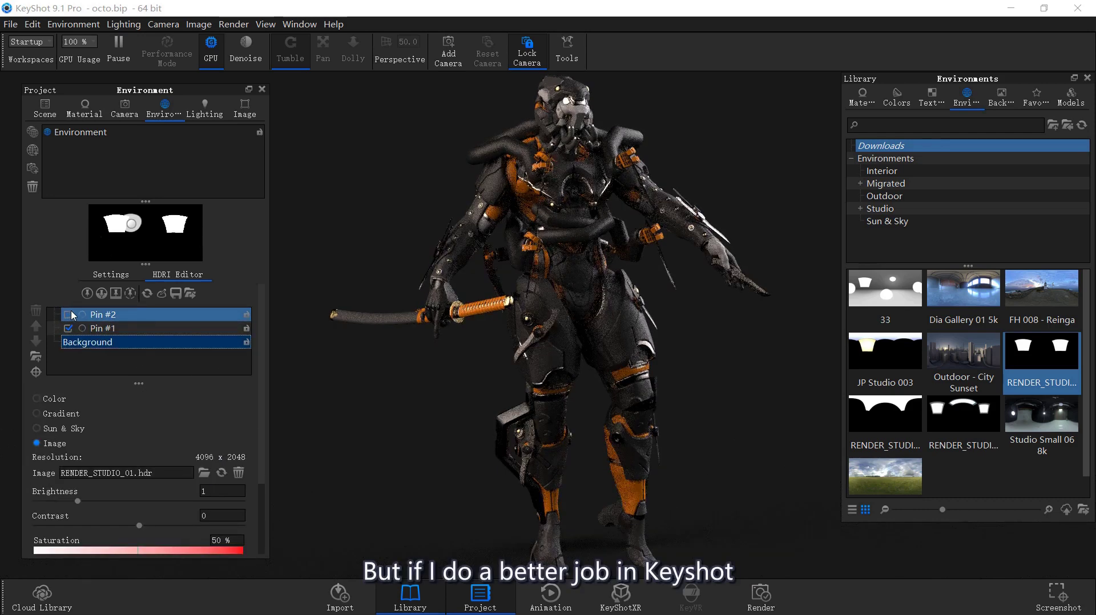
{"action": "left_click", "coordinate": [69, 314]}
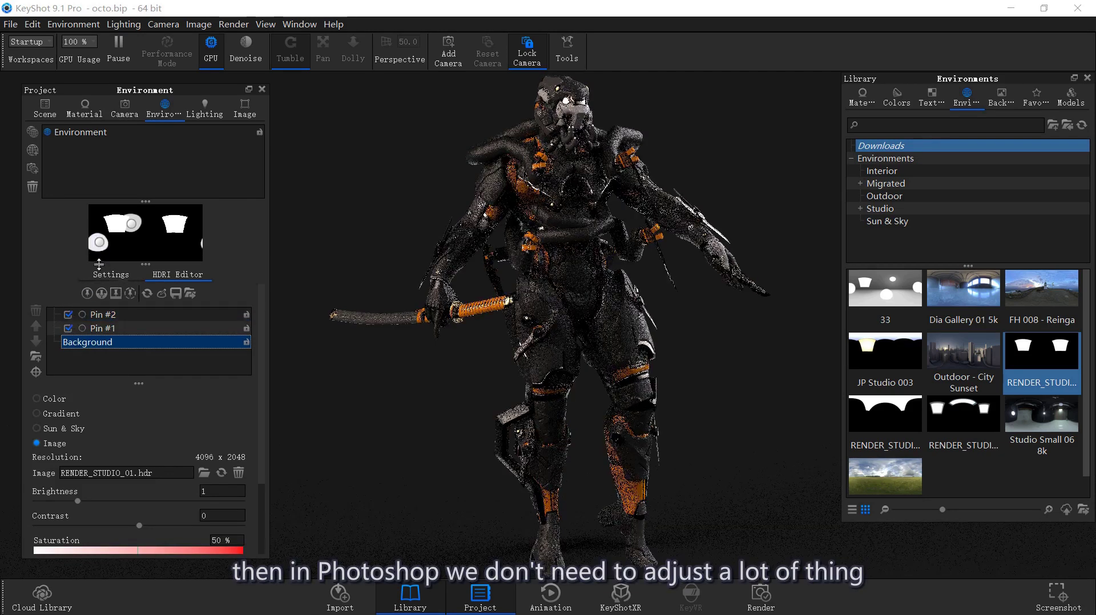
{"action": "left_click", "coordinate": [100, 244]}
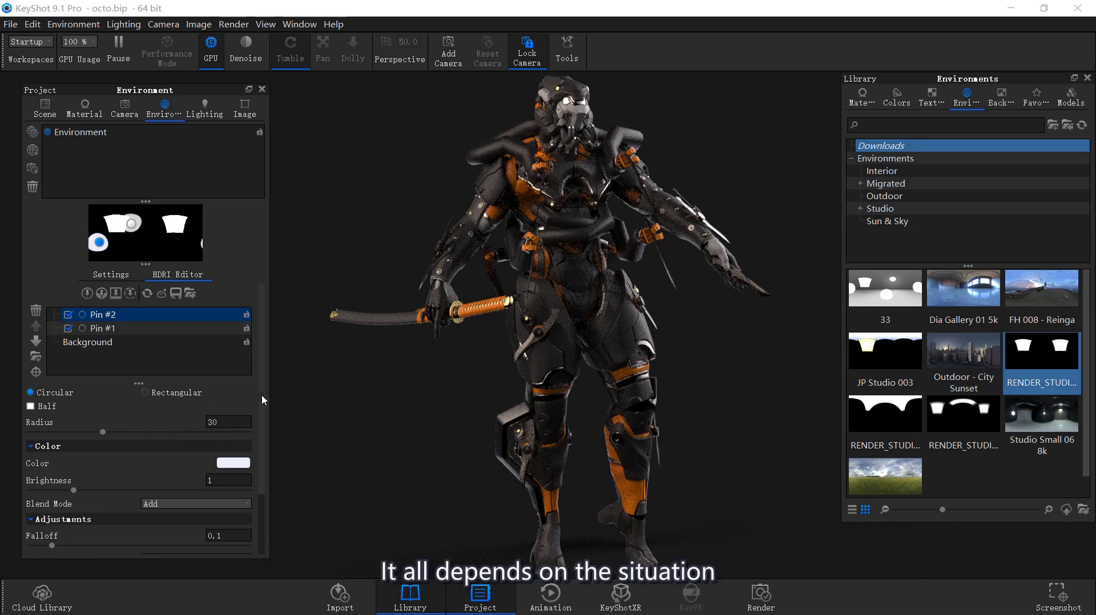
{"action": "left_click", "coordinate": [149, 393]}
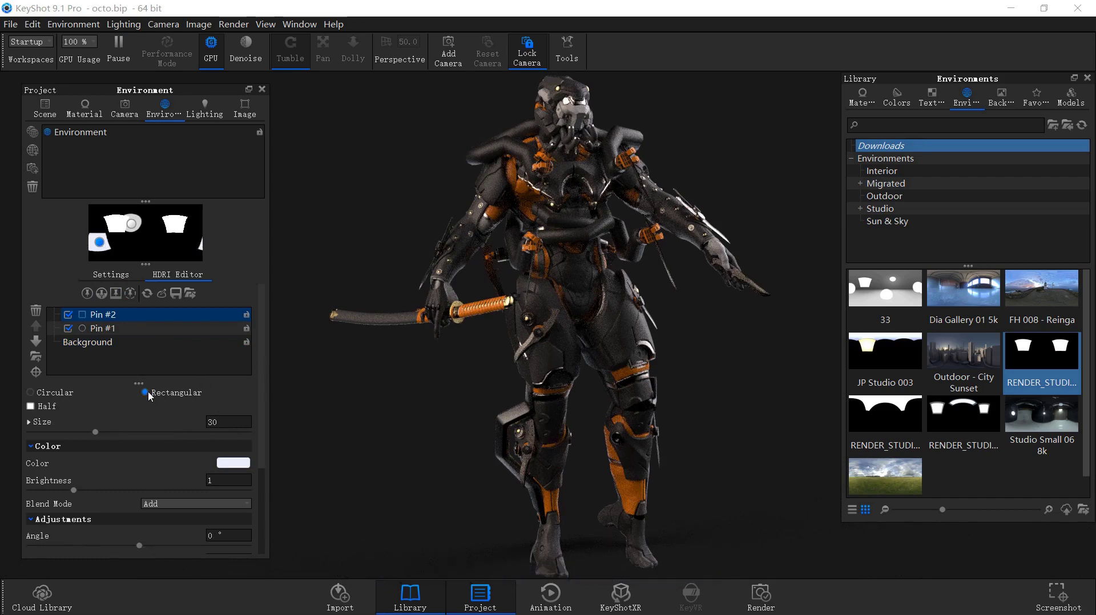
{"action": "left_click", "coordinate": [30, 393]}
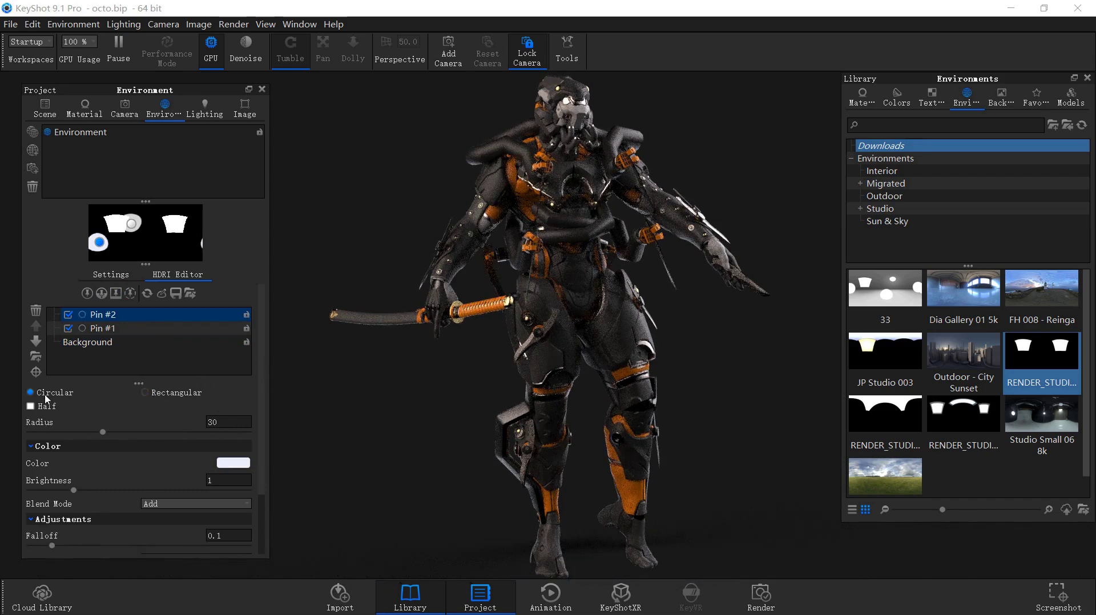
{"action": "left_click", "coordinate": [30, 406]}
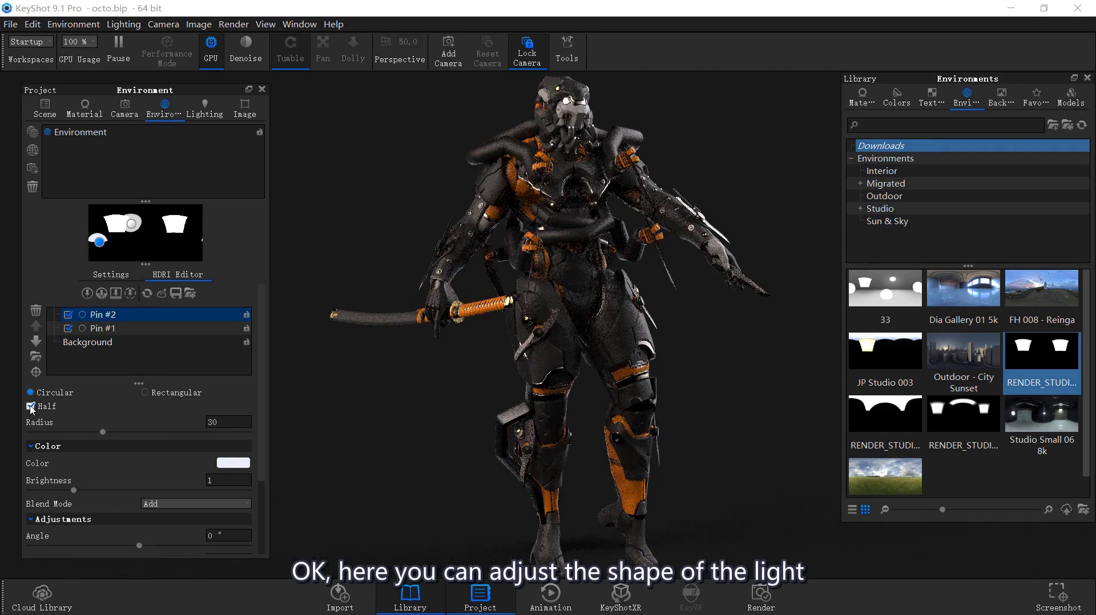
{"action": "left_click", "coordinate": [30, 406]}
{"action": "left_click", "coordinate": [31, 407]}
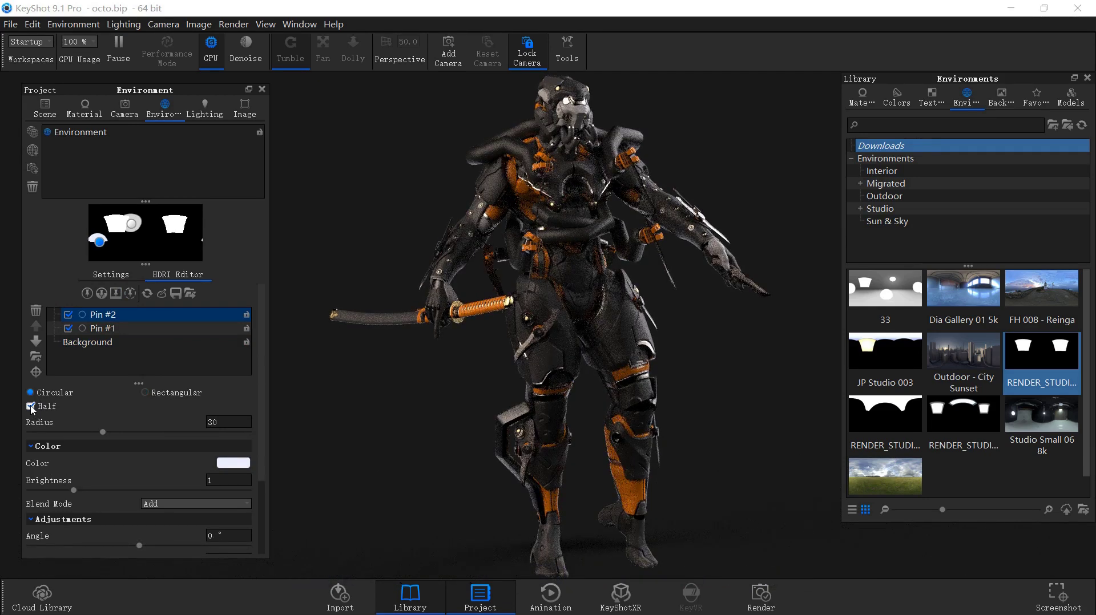
{"action": "left_click", "coordinate": [147, 393]}
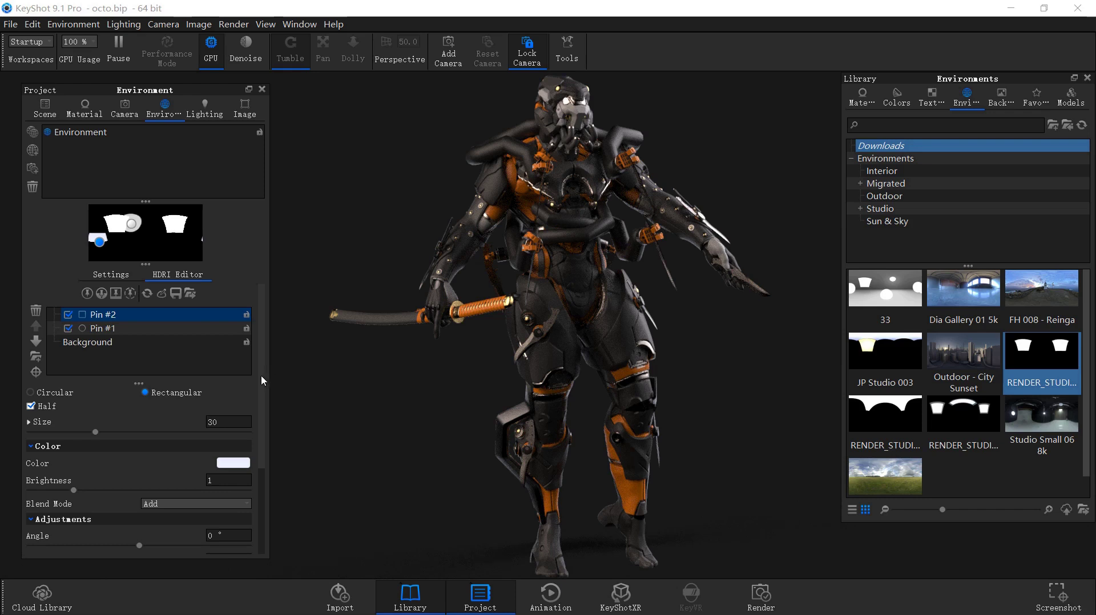
{"action": "left_click_drag", "start_coordinate": [261, 375], "coordinate": [281, 327]}
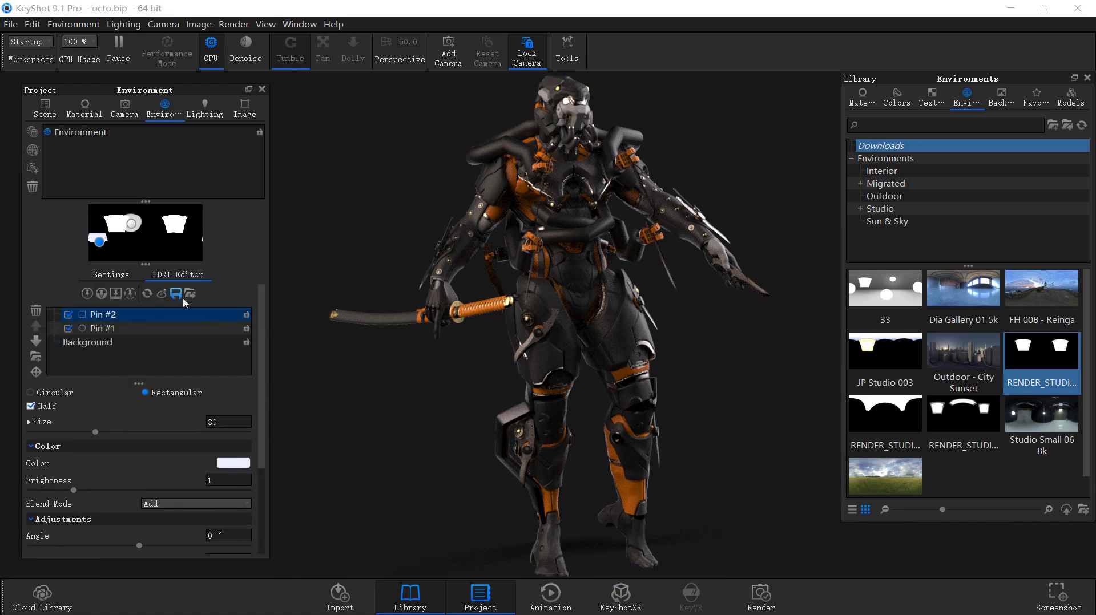
Step: Add Pin #3 and set its brightness to 0.1 after first trying 0.2
{"action": "left_click", "coordinate": [180, 344]}
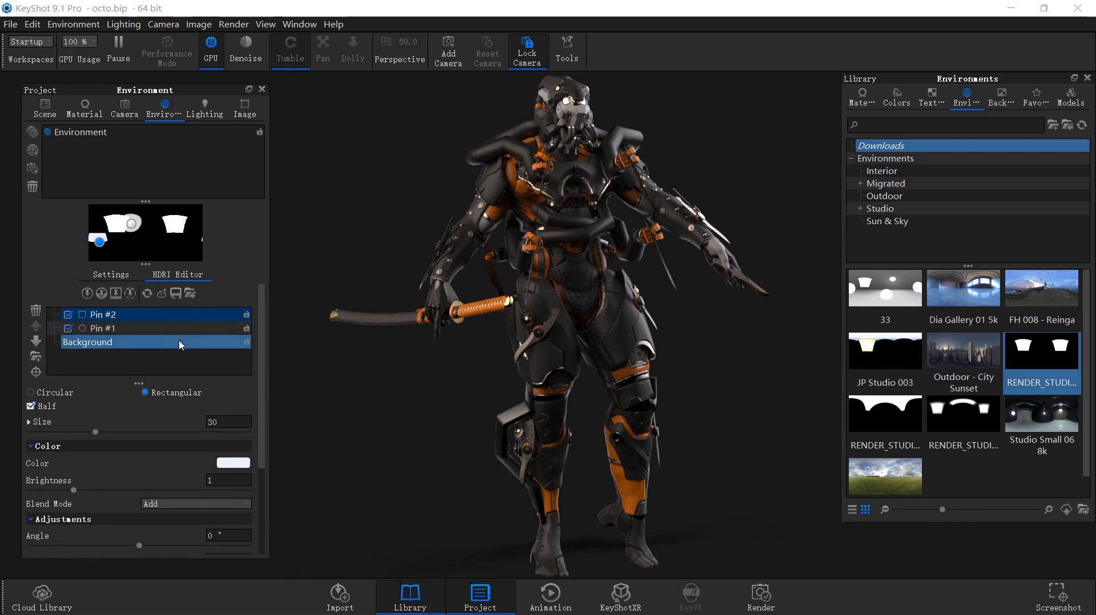
{"action": "left_click", "coordinate": [86, 294]}
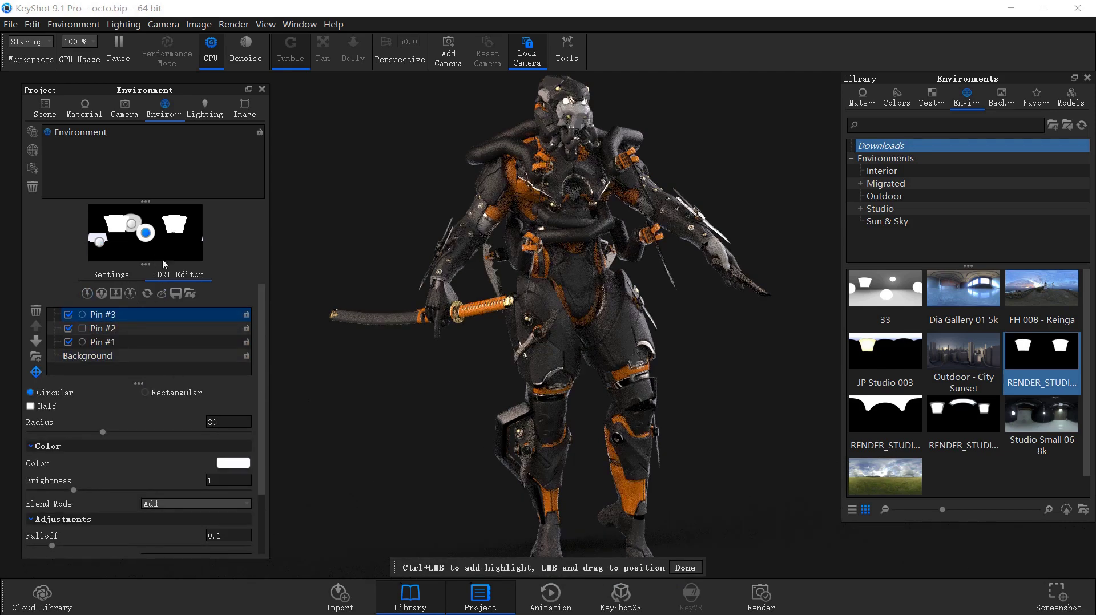
{"action": "left_click", "coordinate": [507, 454]}
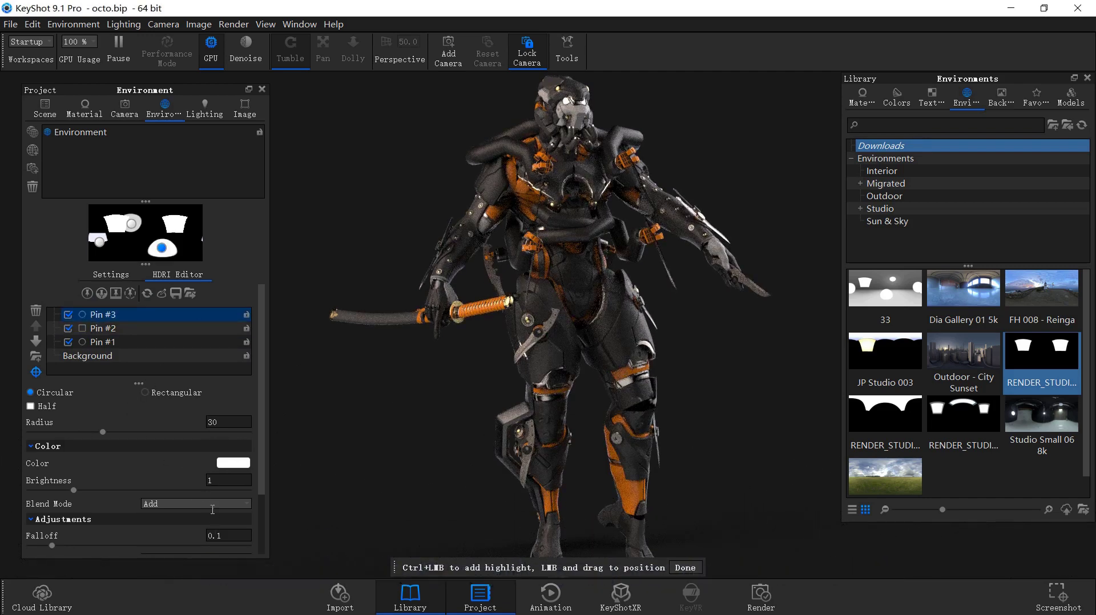
{"action": "left_click", "coordinate": [207, 479]}
{"action": "type", "text": "0.2"}
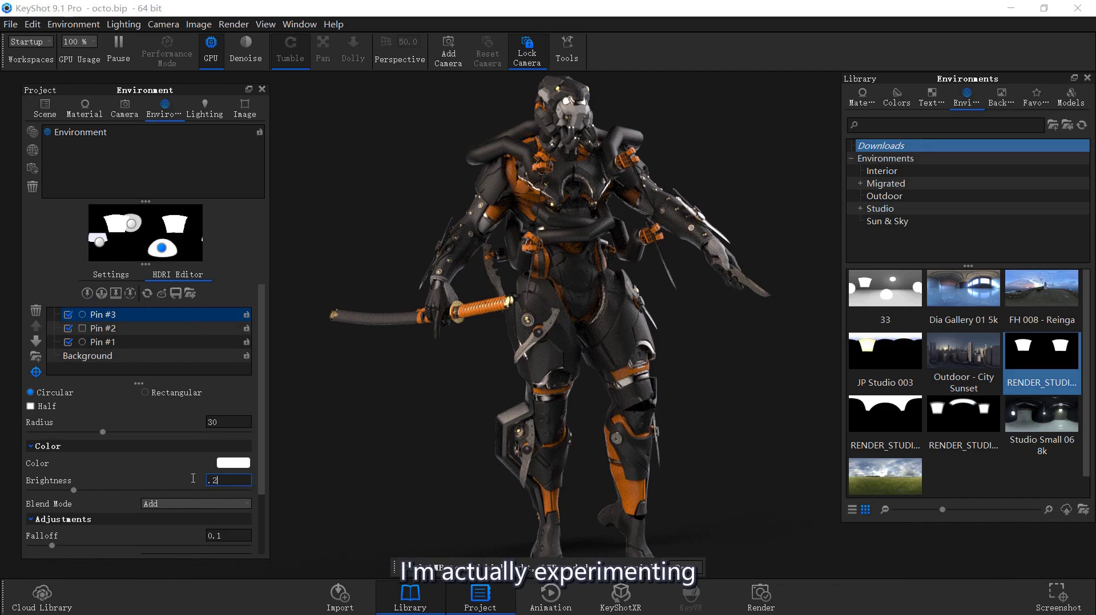
{"action": "key", "text": "Return"}
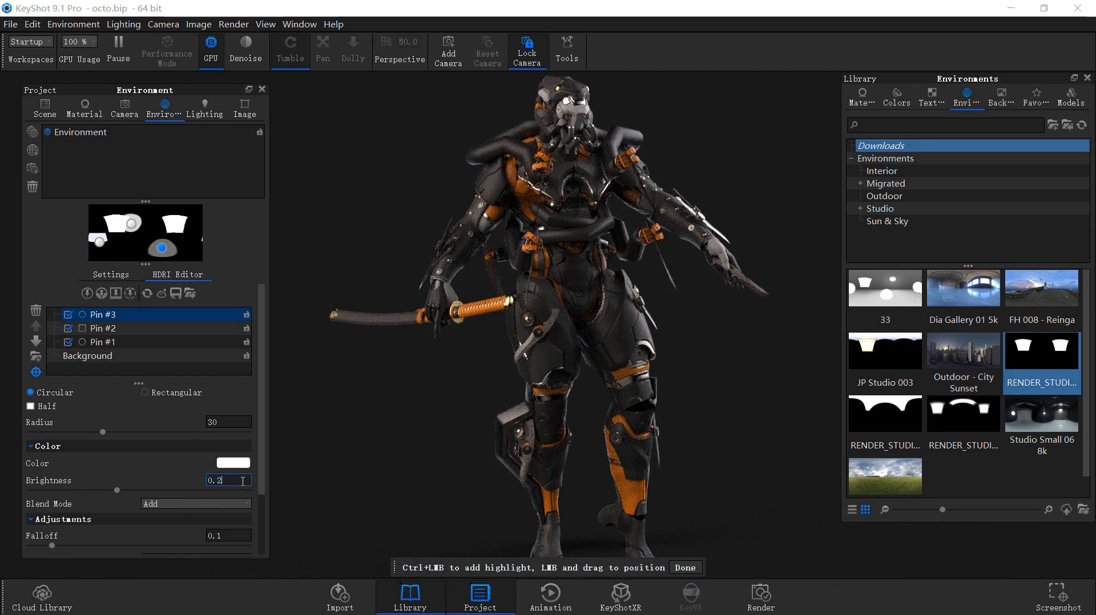
{"action": "type", "text": "0.1"}
{"action": "key", "text": "Return"}
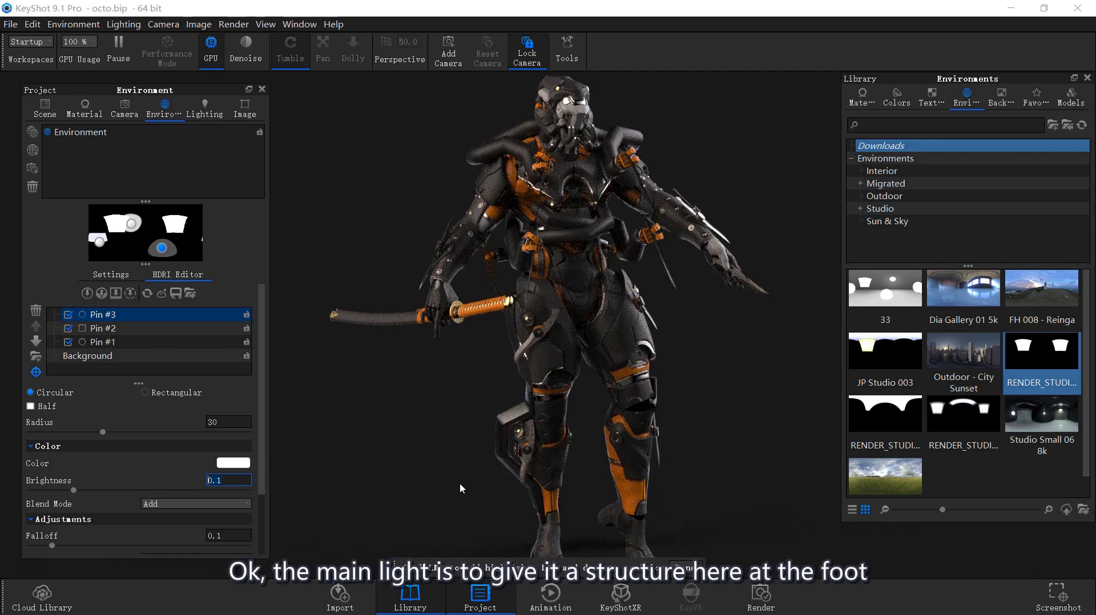
Step: Position Pin #3's highlight on the robot's foot and leg
{"action": "left_click", "coordinate": [501, 445]}
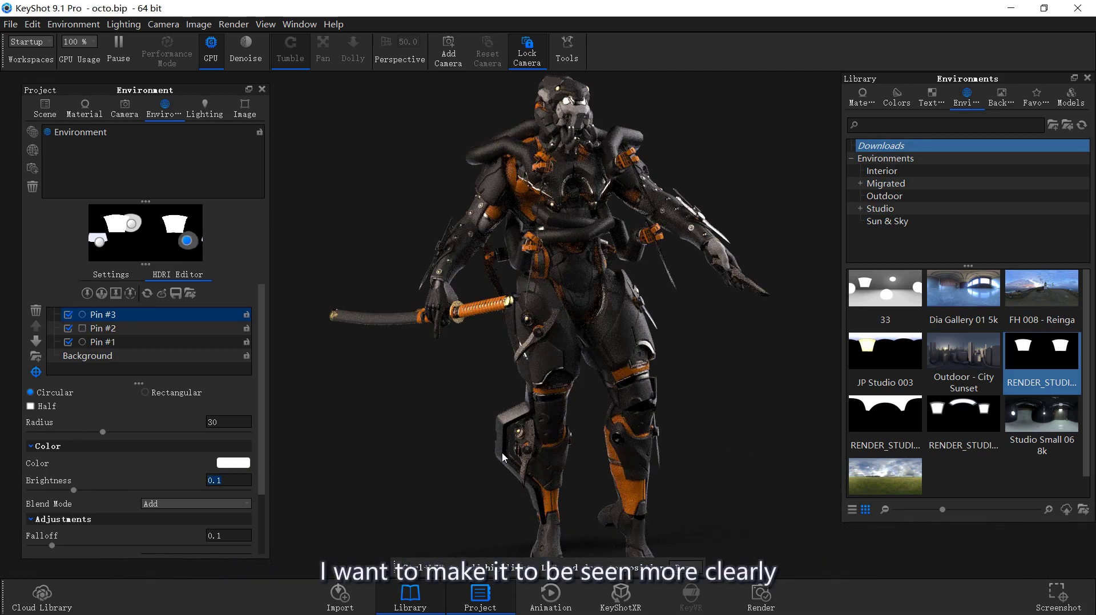
{"action": "left_click", "coordinate": [500, 456]}
{"action": "left_click", "coordinate": [489, 451]}
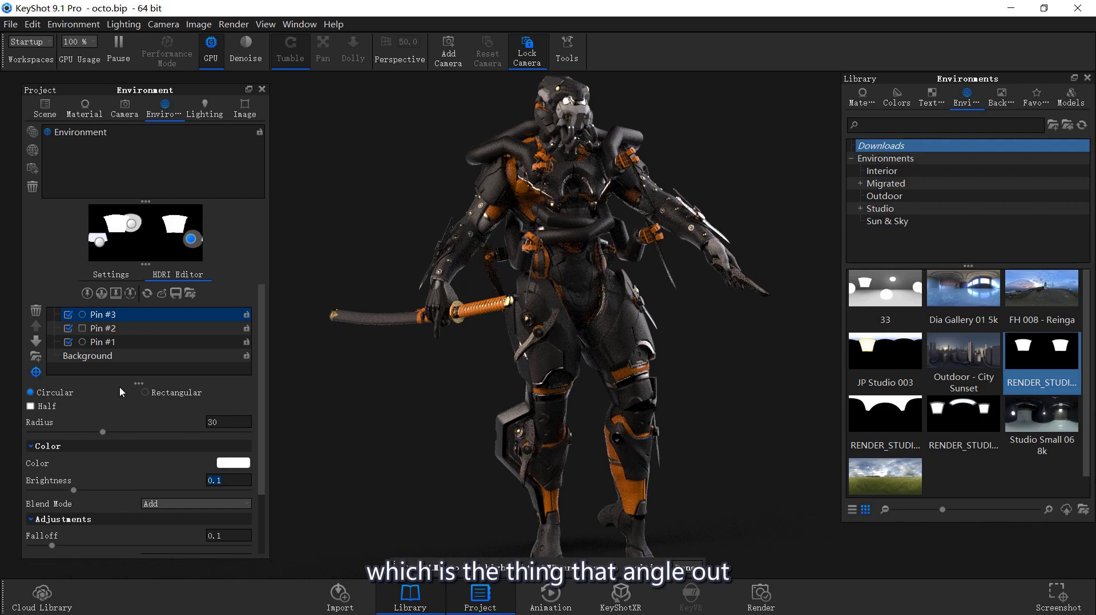
{"action": "left_click", "coordinate": [68, 328]}
{"action": "left_click", "coordinate": [86, 356]}
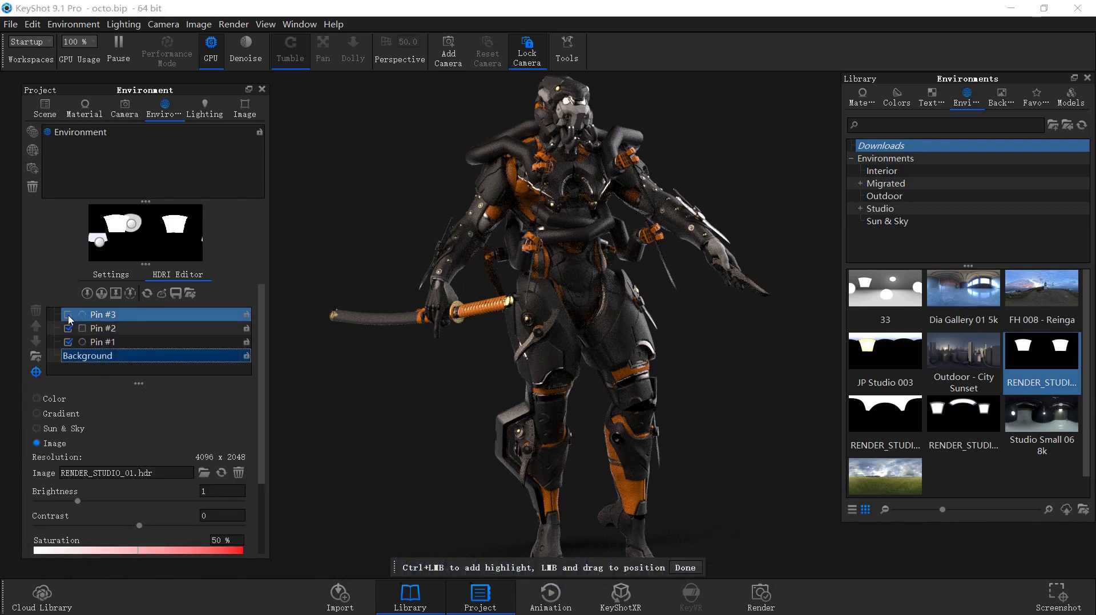
{"action": "left_click", "coordinate": [69, 315]}
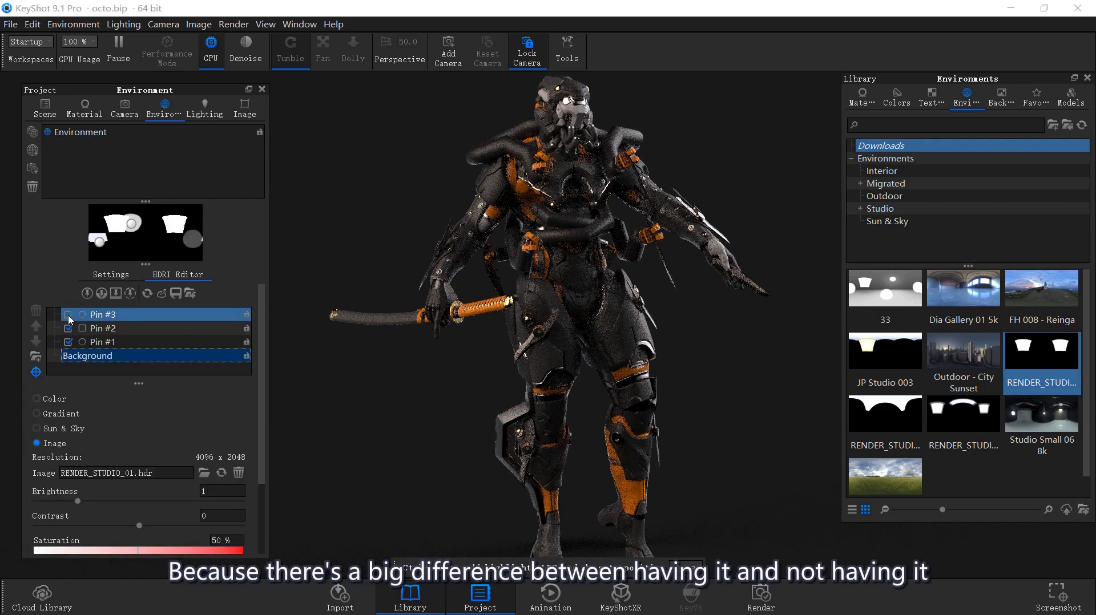
{"action": "left_click", "coordinate": [68, 315]}
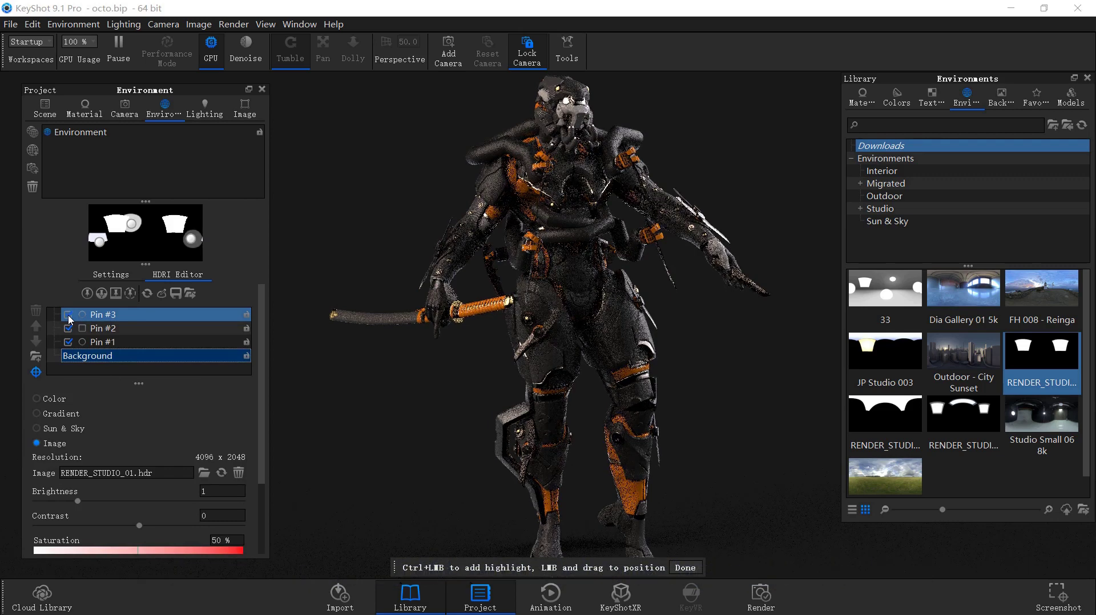
{"action": "left_click", "coordinate": [99, 244]}
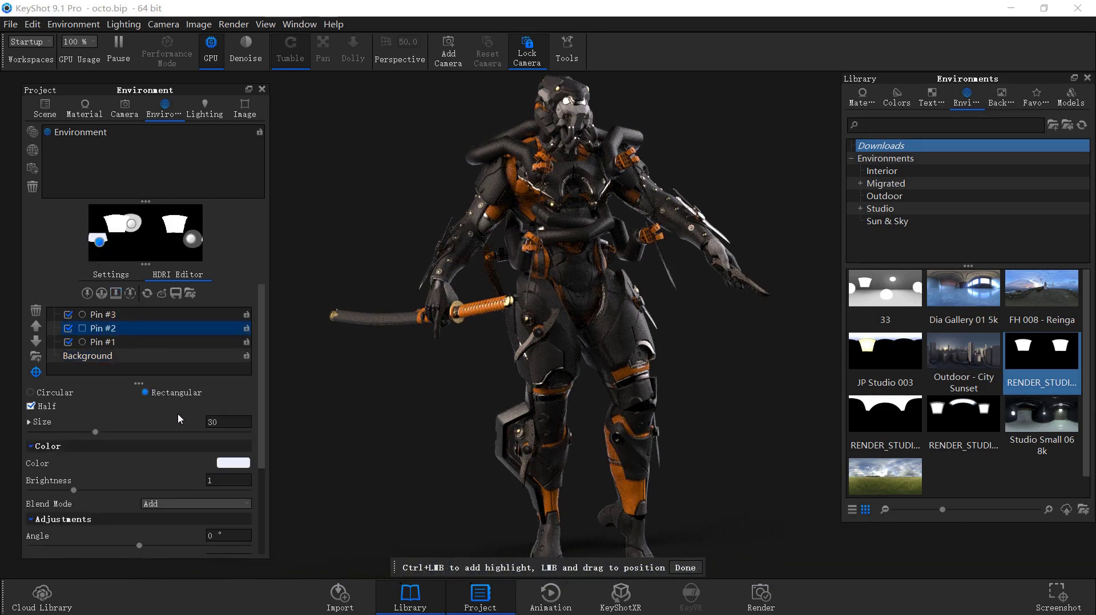
{"action": "left_click", "coordinate": [68, 330]}
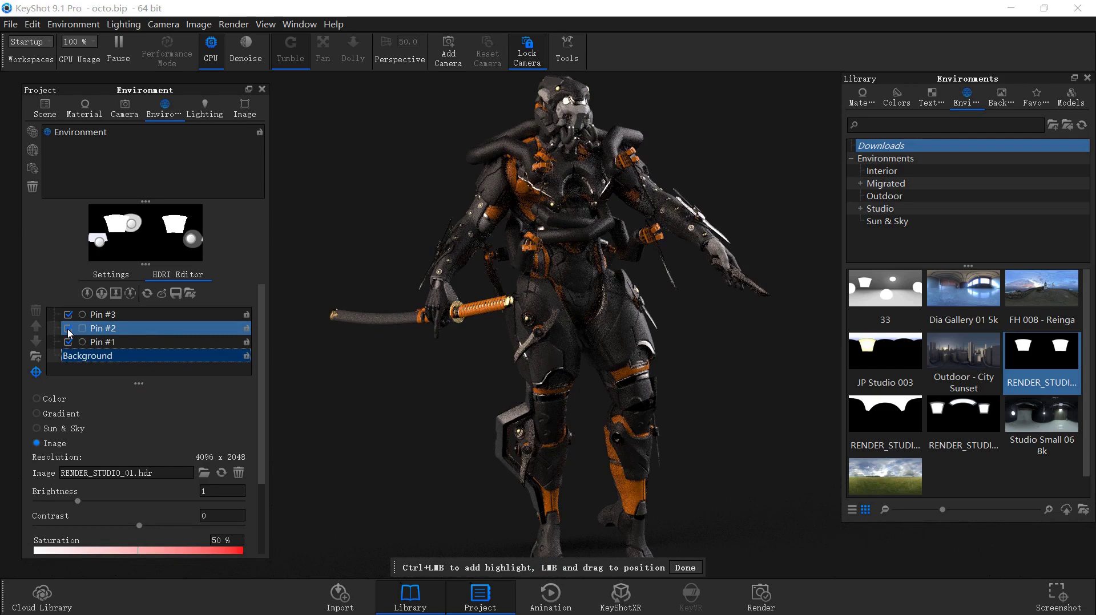
{"action": "left_click", "coordinate": [67, 329]}
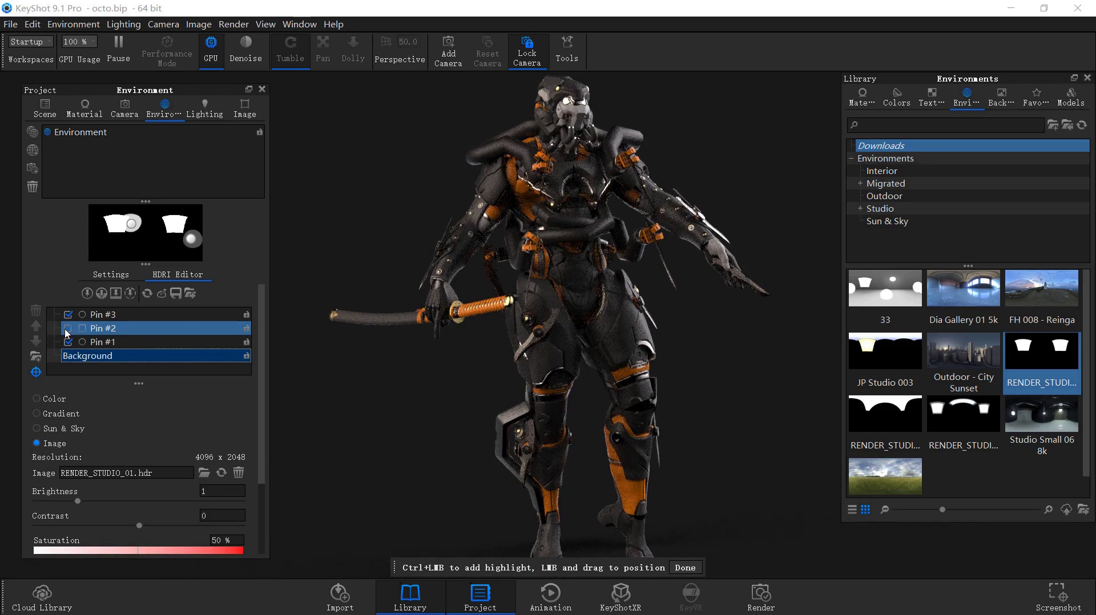
{"action": "left_click", "coordinate": [100, 249]}
Step: Select Pin #2, enter brightness 0.8, and drag its Size slider to 52.5
{"action": "left_click", "coordinate": [101, 249]}
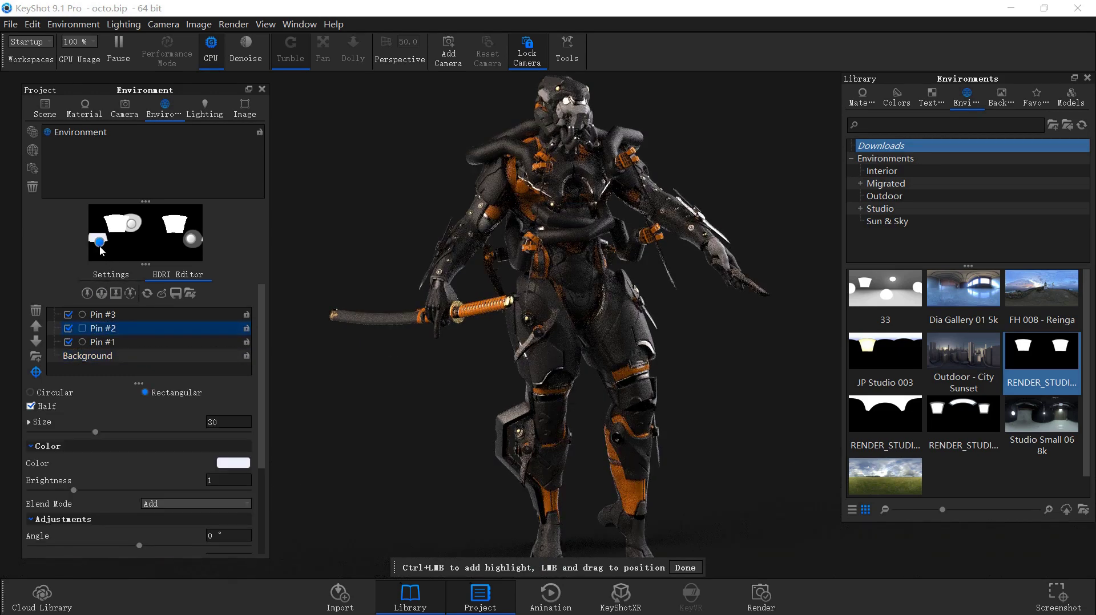
{"action": "scroll", "coordinate": [262, 394], "scroll_direction": "down", "scroll_amount": 3}
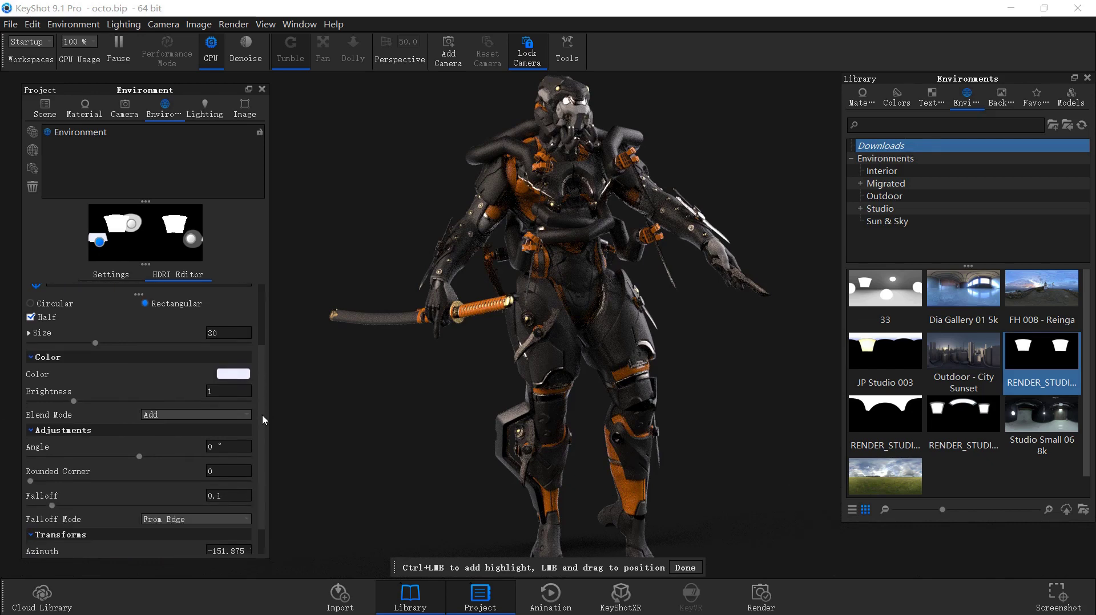
{"action": "left_click", "coordinate": [229, 393]}
{"action": "type", "text": "0.8"}
{"action": "key", "text": "Return"}
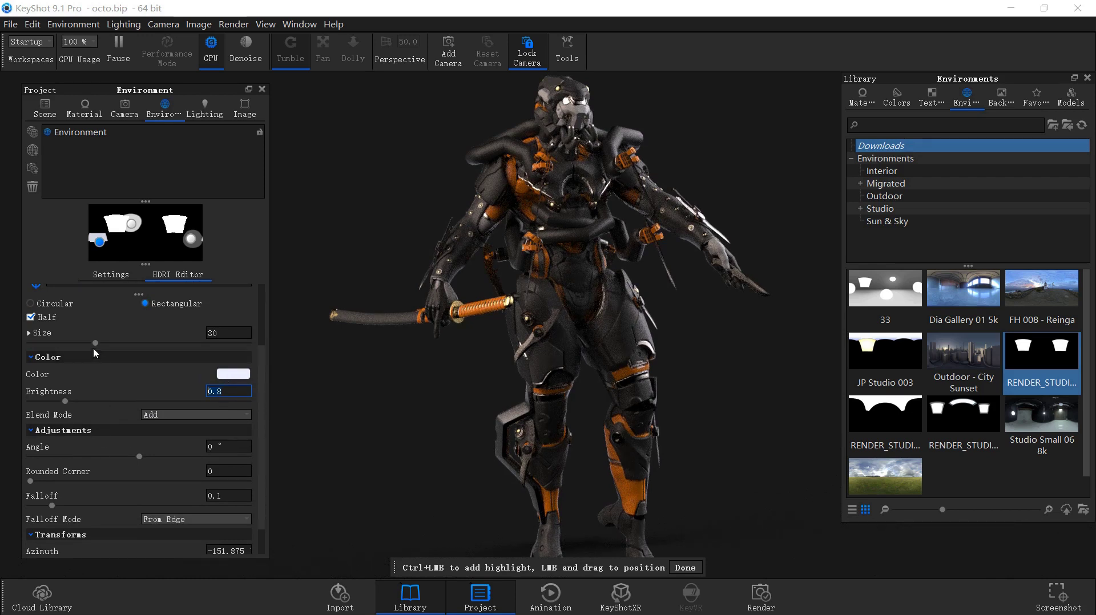
{"action": "mouse_move", "coordinate": [95, 345]}
{"action": "left_mouse_down"}
{"action": "mouse_move", "coordinate": [79, 345]}
{"action": "mouse_move", "coordinate": [161, 341]}
{"action": "mouse_move", "coordinate": [117, 337]}
{"action": "mouse_move", "coordinate": [142, 334]}
{"action": "left_mouse_up"}
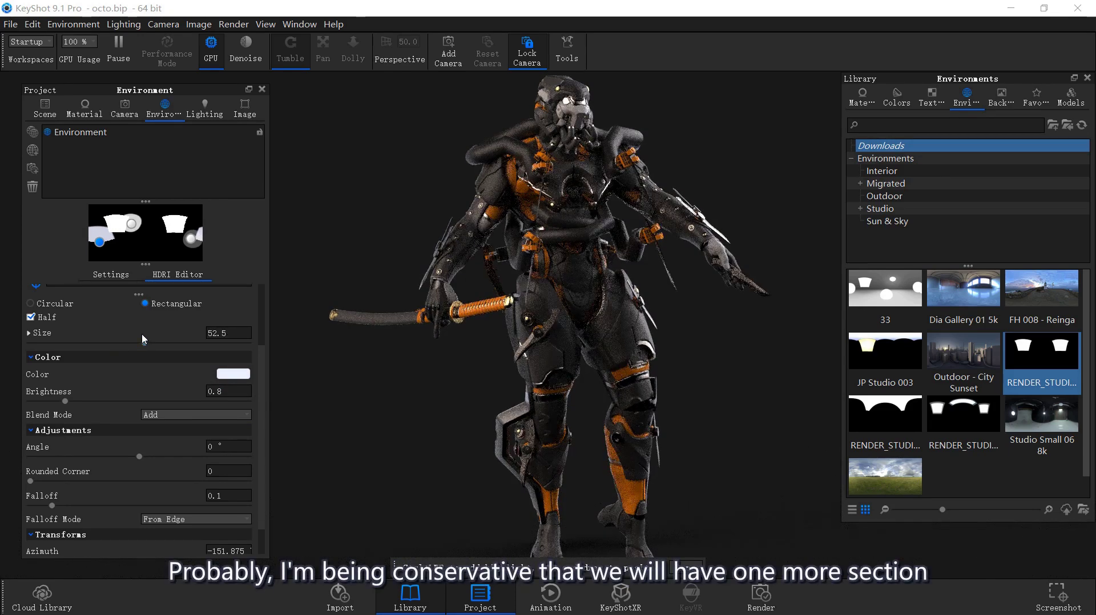
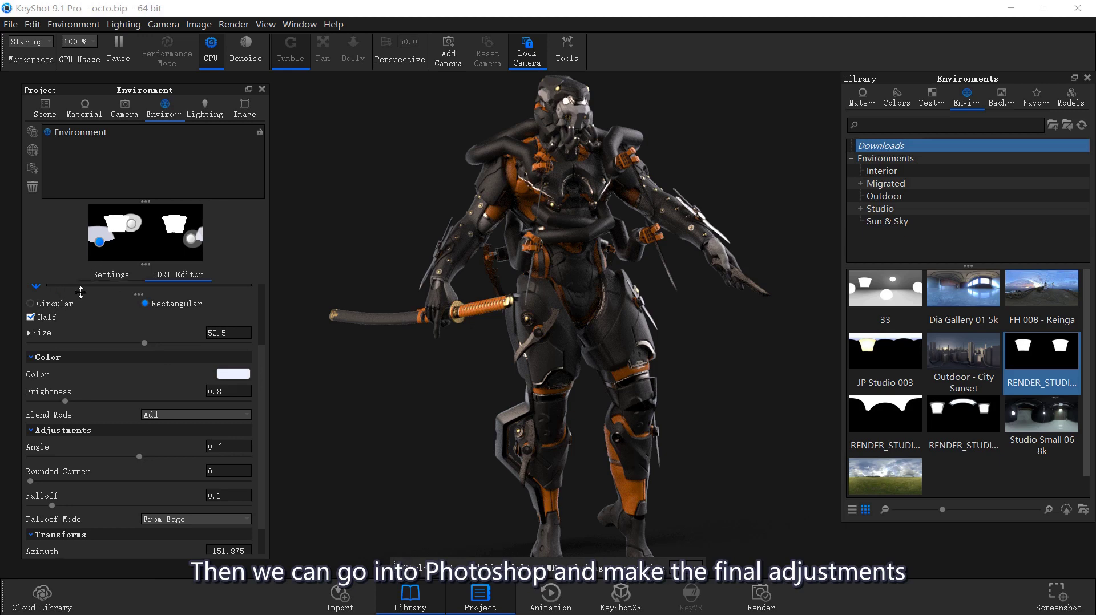
Step: Select Pin #2 and switch it off and back on to compare the lighting
{"action": "scroll", "coordinate": [263, 359], "scroll_direction": "up", "scroll_amount": 3}
{"action": "left_click", "coordinate": [101, 329]}
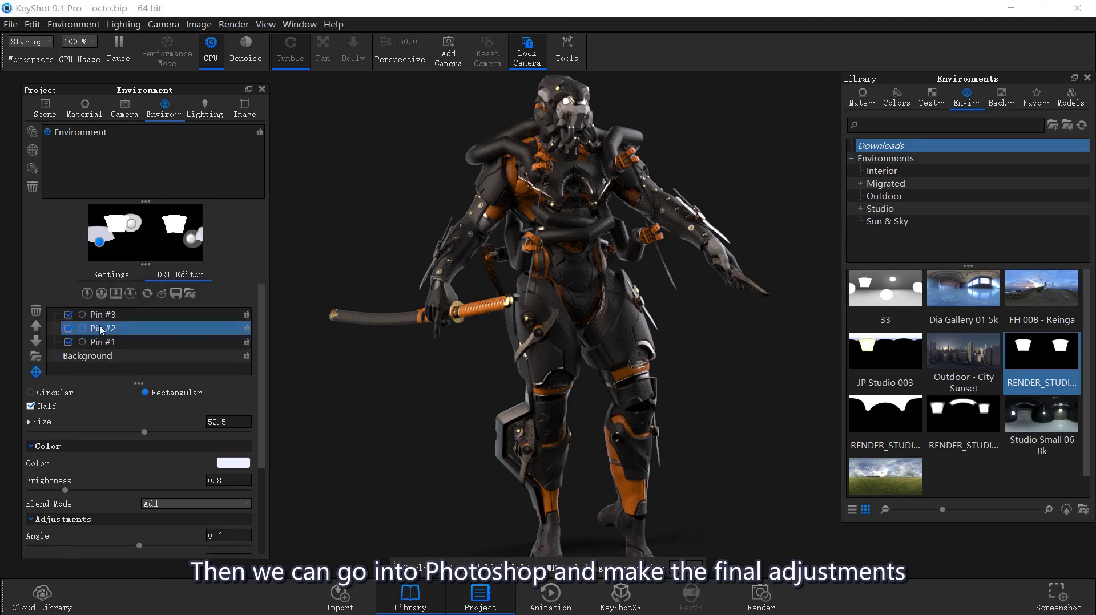
{"action": "key", "text": "Down"}
{"action": "key", "text": "Down"}
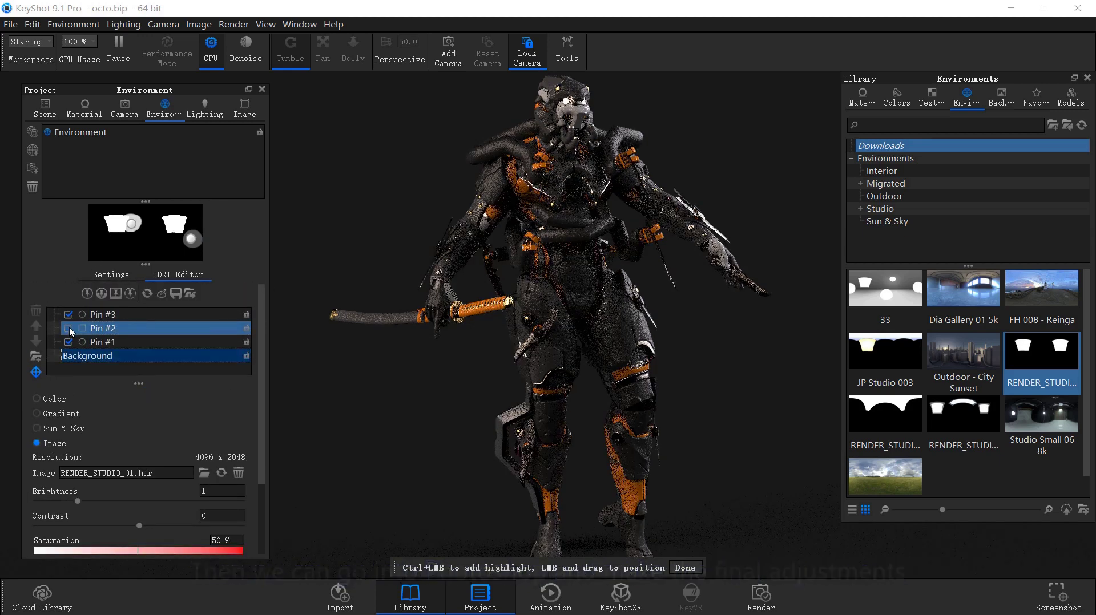
{"action": "left_click", "coordinate": [68, 329]}
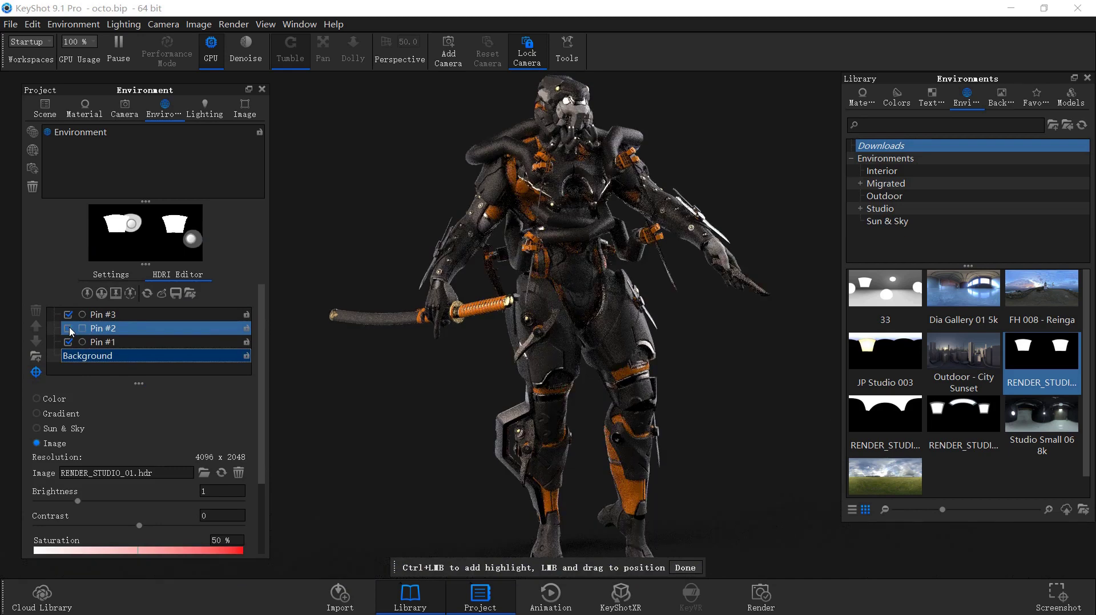
{"action": "left_click", "coordinate": [68, 329]}
Step: Shrink Pin #2 from size 52.5 to 10.2, then toggle it off and on to compare
{"action": "scroll", "coordinate": [252, 395], "scroll_direction": "down", "scroll_amount": 2}
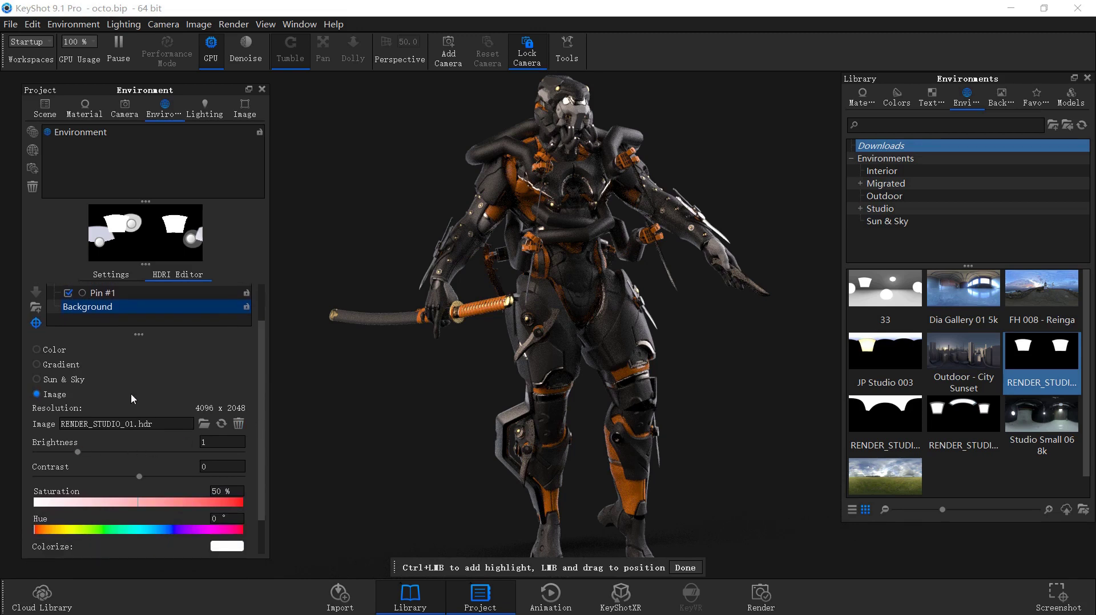
{"action": "scroll", "coordinate": [257, 481], "scroll_direction": "down", "scroll_amount": 2}
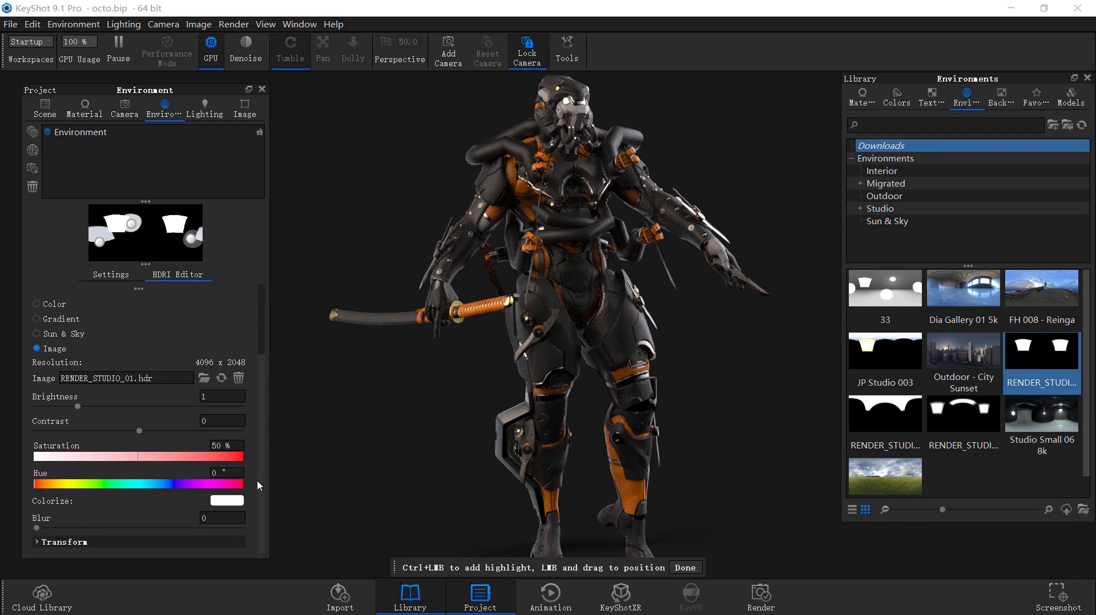
{"action": "scroll", "coordinate": [257, 456], "scroll_direction": "up", "scroll_amount": 2}
{"action": "scroll", "coordinate": [260, 411], "scroll_direction": "up", "scroll_amount": 2}
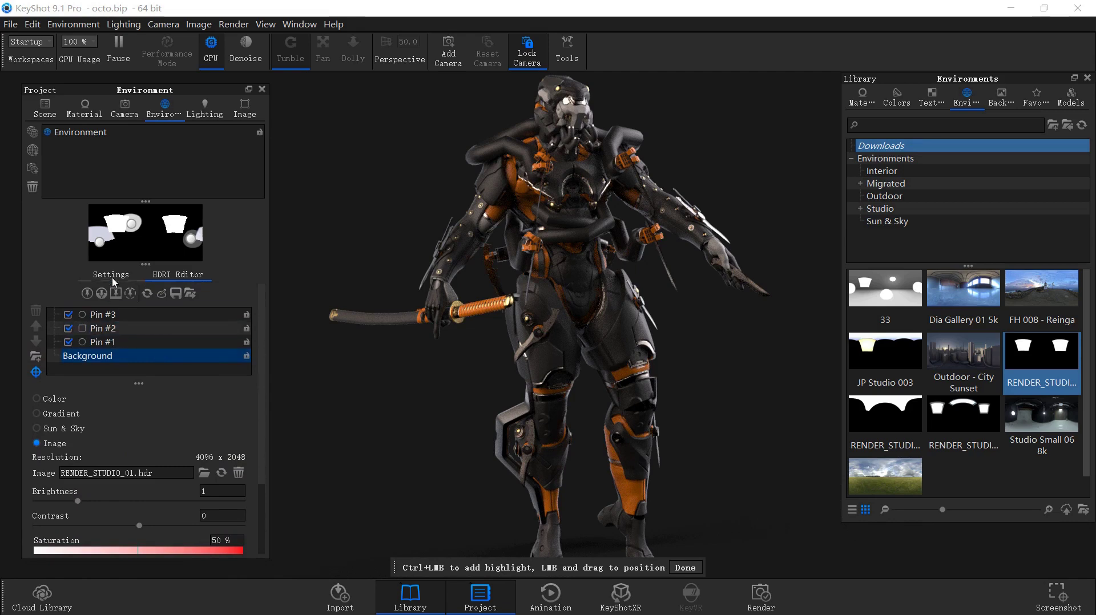
{"action": "left_click", "coordinate": [100, 243]}
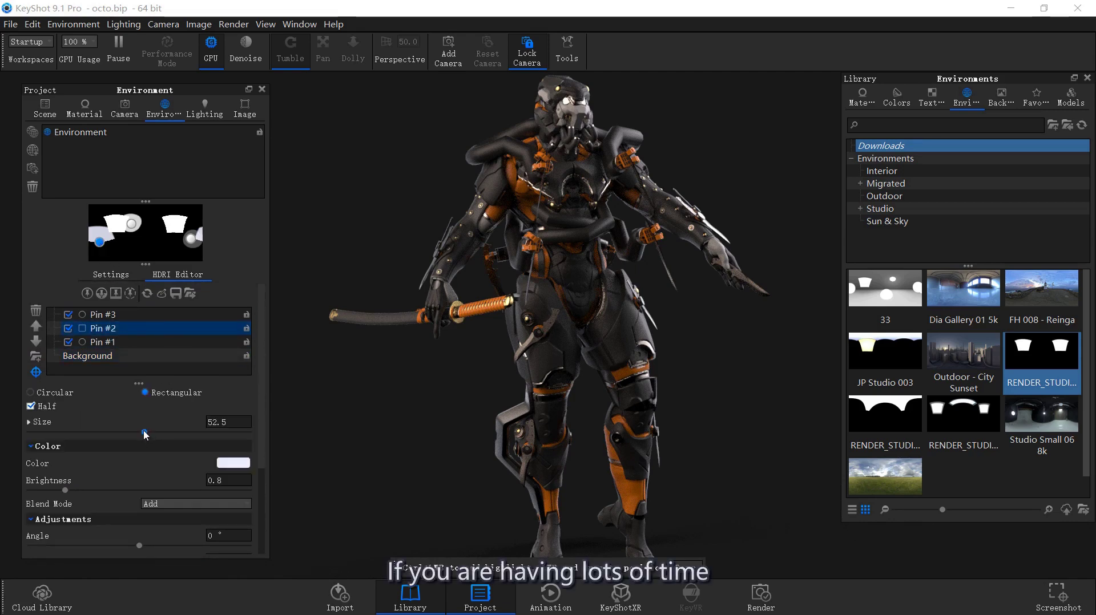
{"action": "mouse_move", "coordinate": [146, 432]}
{"action": "left_mouse_down"}
{"action": "mouse_move", "coordinate": [39, 433]}
{"action": "mouse_move", "coordinate": [52, 434]}
{"action": "left_mouse_up"}
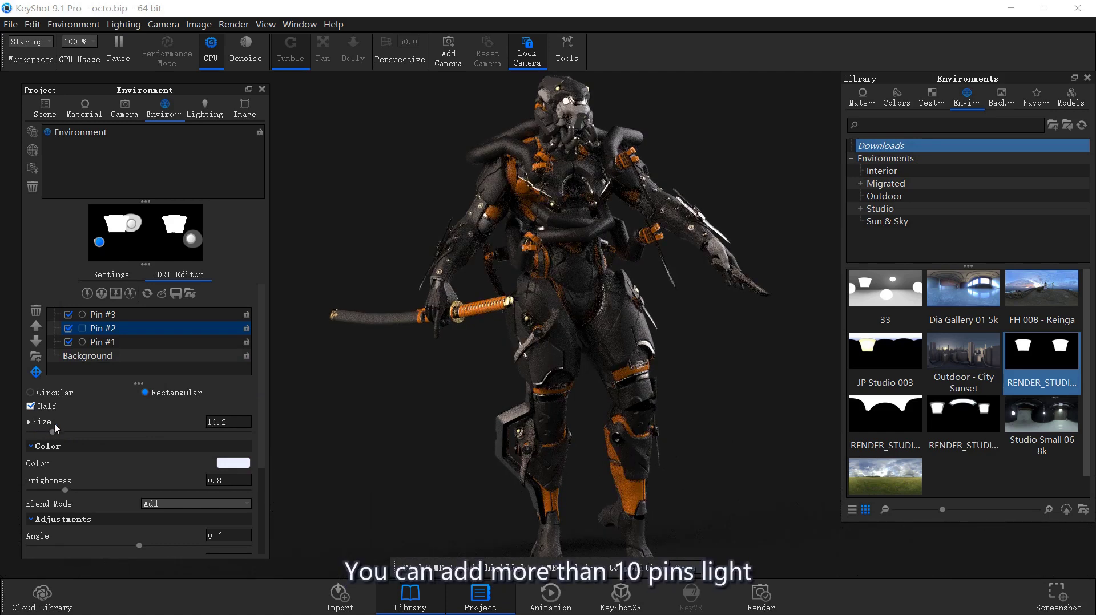
{"action": "left_click", "coordinate": [68, 356]}
{"action": "left_click", "coordinate": [68, 328]}
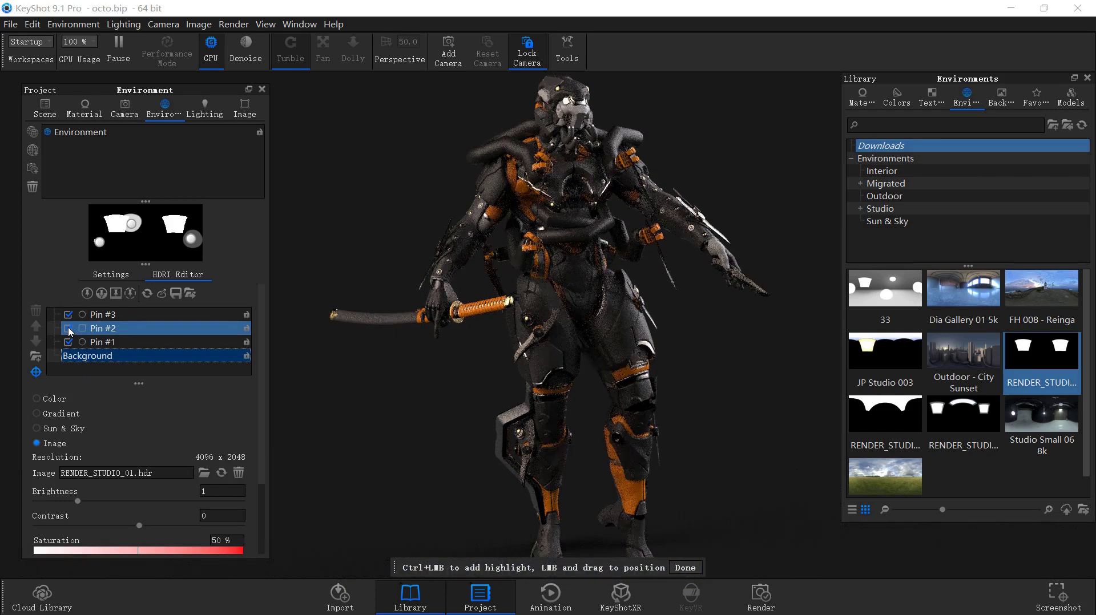
{"action": "left_click", "coordinate": [68, 328]}
Step: Try background contrast at 1, reset it to 0, and lower saturation from 50% to 6%
{"action": "scroll", "coordinate": [260, 446], "scroll_direction": "down", "scroll_amount": 2}
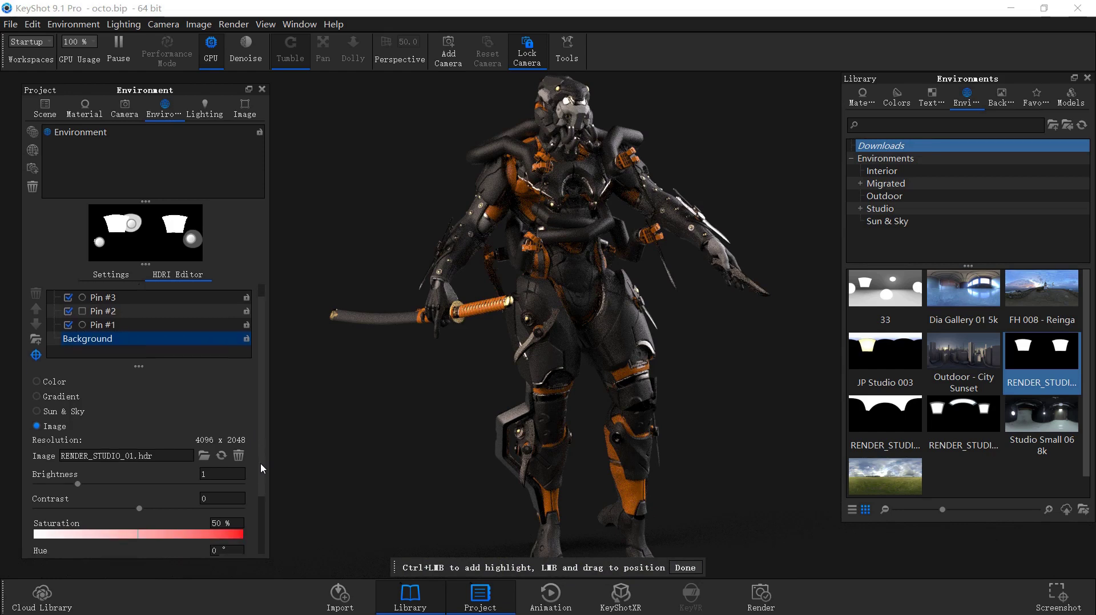
{"action": "left_click", "coordinate": [218, 470]}
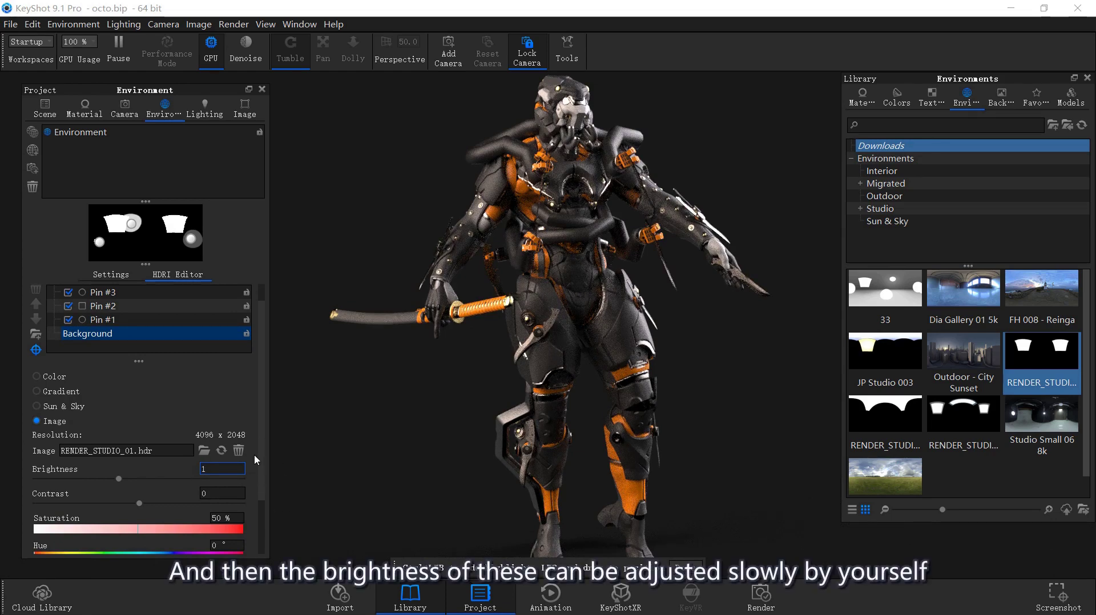
{"action": "key", "text": "Return"}
{"action": "scroll", "coordinate": [261, 465], "scroll_direction": "down", "scroll_amount": 3}
{"action": "scroll", "coordinate": [262, 500], "scroll_direction": "down", "scroll_amount": 1}
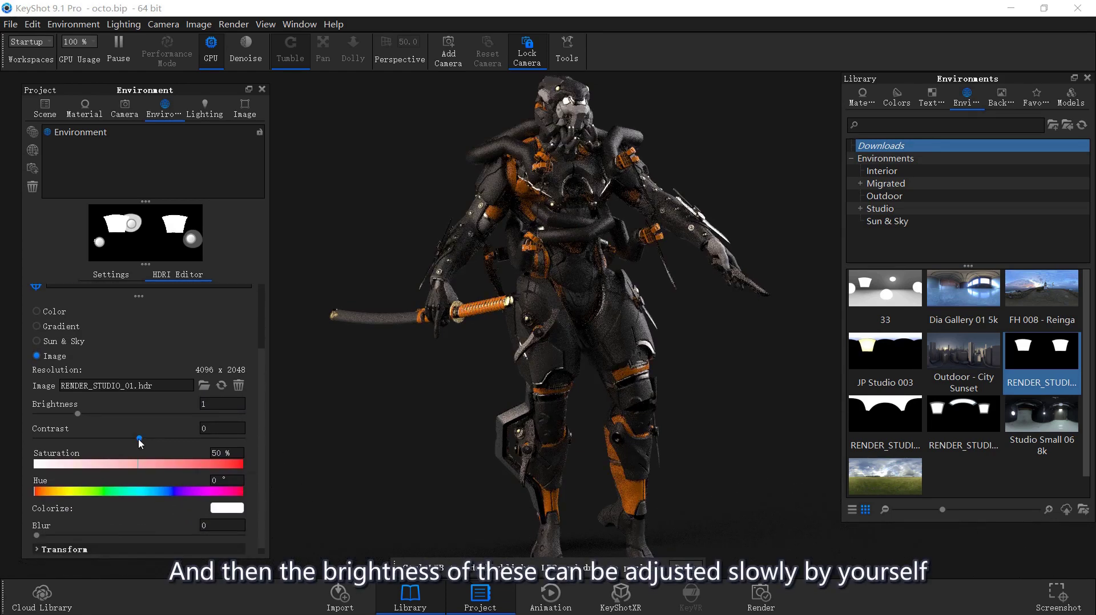
{"action": "left_click_drag", "start_coordinate": [219, 438], "coordinate": [258, 440]}
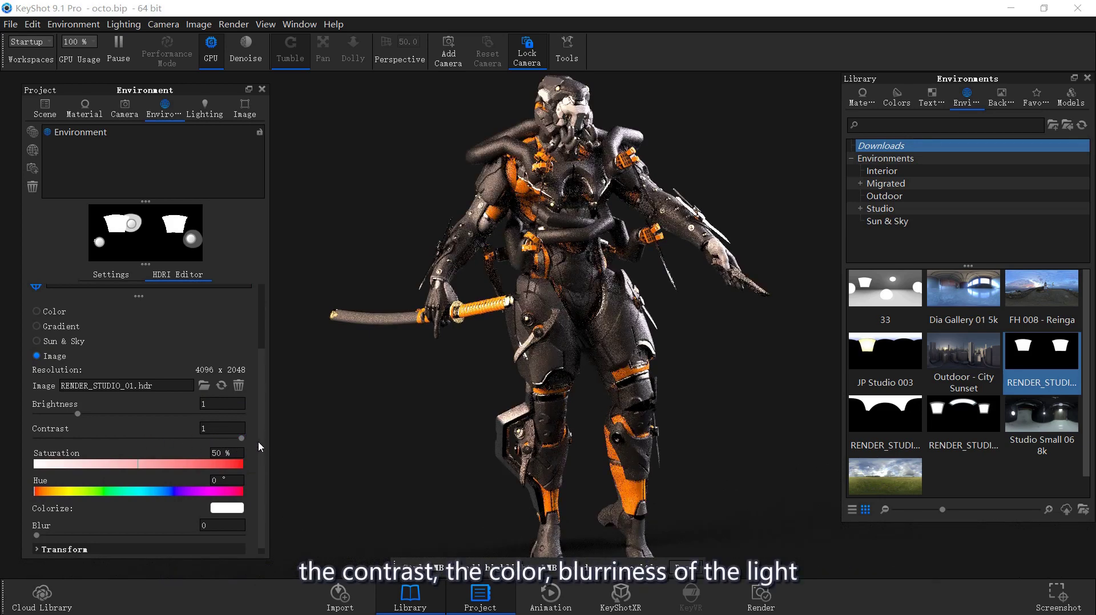
{"action": "left_click", "coordinate": [219, 428]}
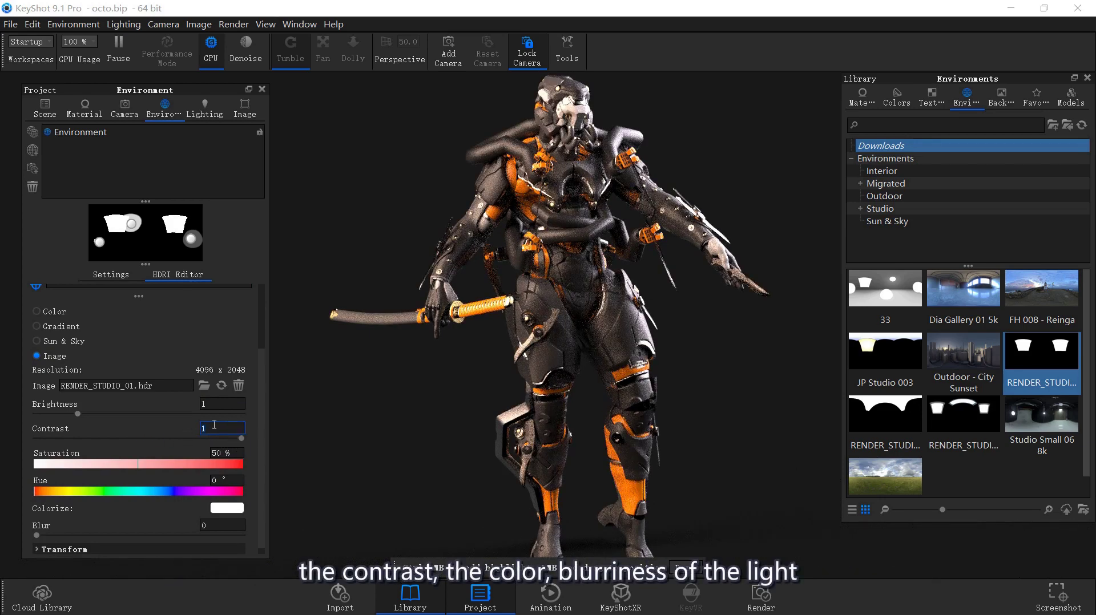
{"action": "type", "text": "0"}
{"action": "key", "text": "Return"}
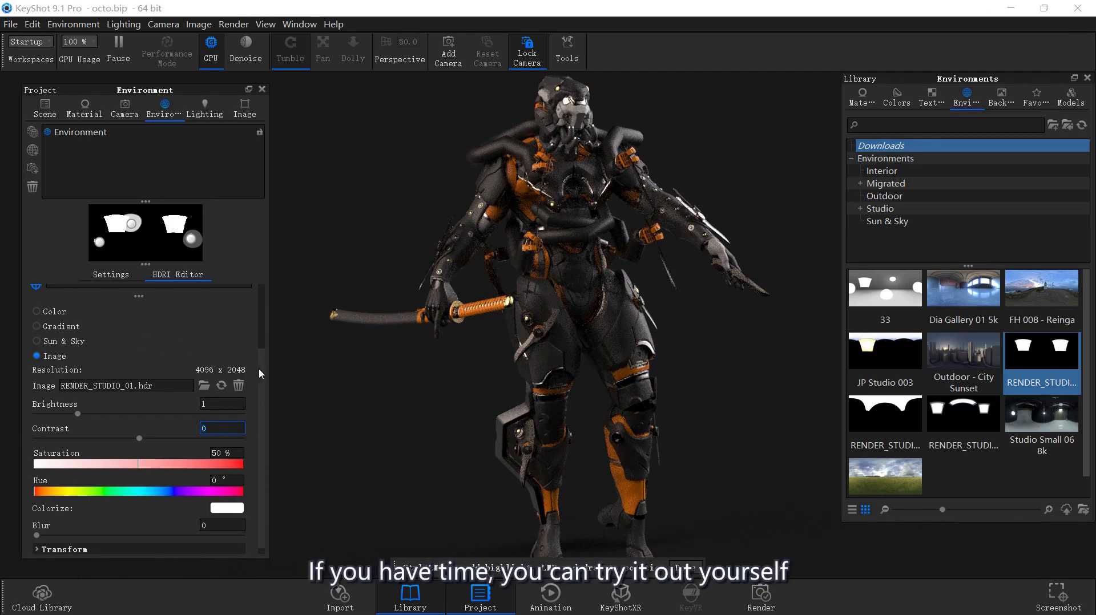
{"action": "scroll", "coordinate": [259, 369], "scroll_direction": "up", "scroll_amount": 3}
{"action": "scroll", "coordinate": [258, 340], "scroll_direction": "down", "scroll_amount": 3}
{"action": "left_click_drag", "start_coordinate": [137, 457], "coordinate": [46, 461]}
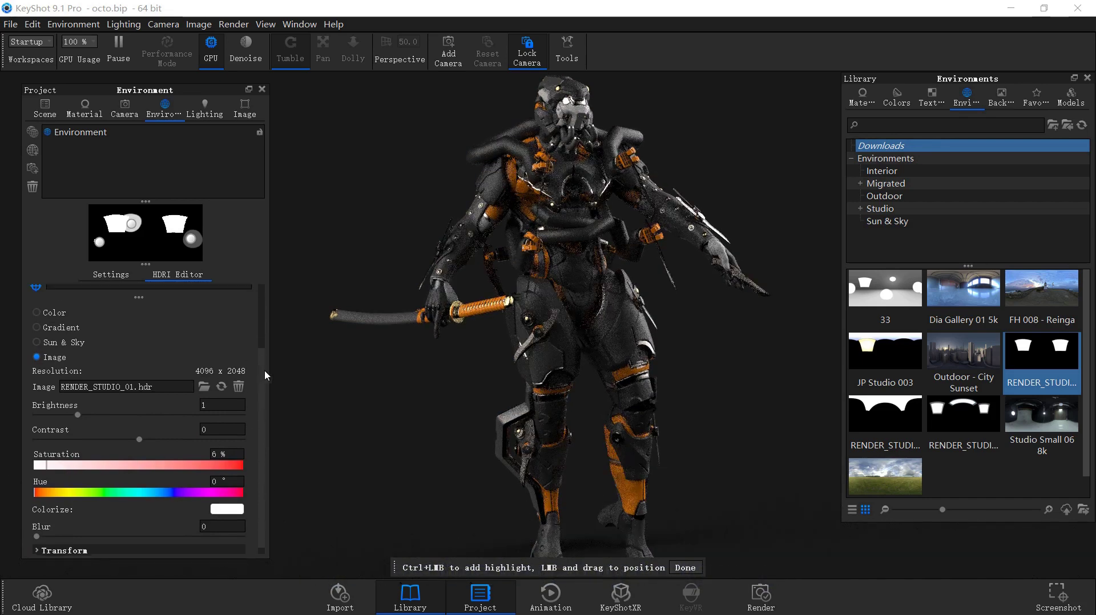
Step: Raise Pin #2 brightness from 0.8 to 5 and enlarge its size from 10.2 to 15.5
{"action": "left_click", "coordinate": [99, 242]}
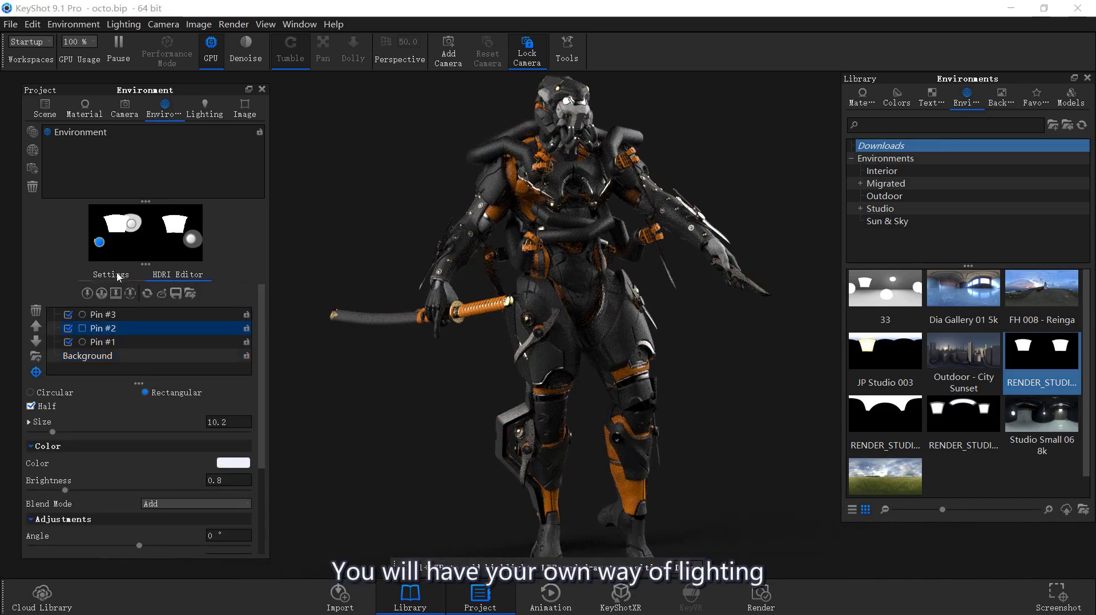
{"action": "mouse_move", "coordinate": [259, 397]}
{"action": "left_mouse_down"}
{"action": "mouse_move", "coordinate": [263, 485]}
{"action": "mouse_move", "coordinate": [264, 457]}
{"action": "left_mouse_up"}
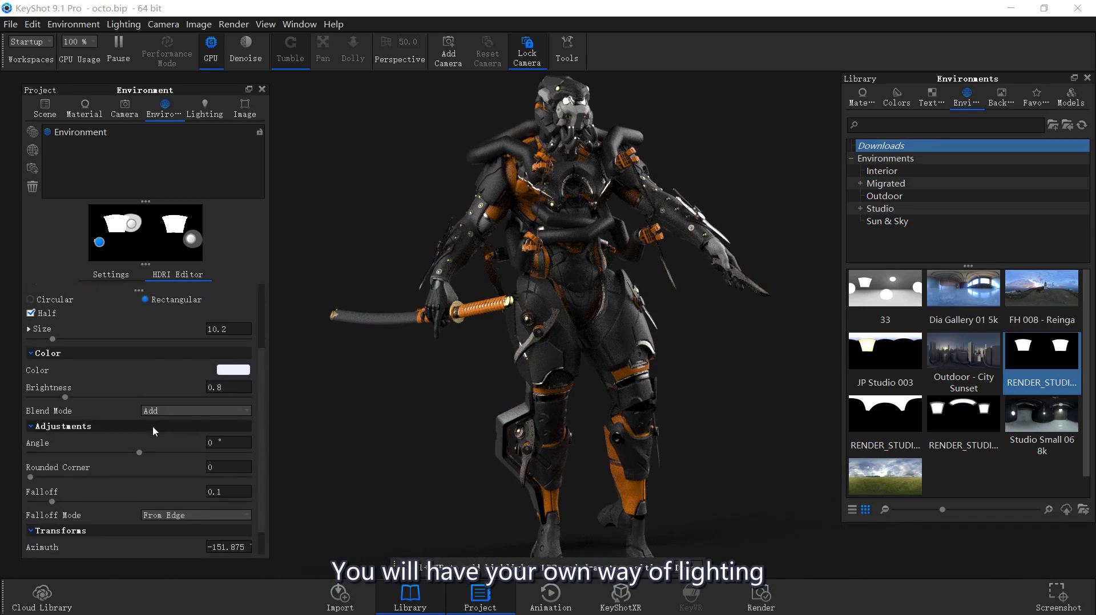
{"action": "left_click_drag", "start_coordinate": [64, 397], "coordinate": [249, 398]}
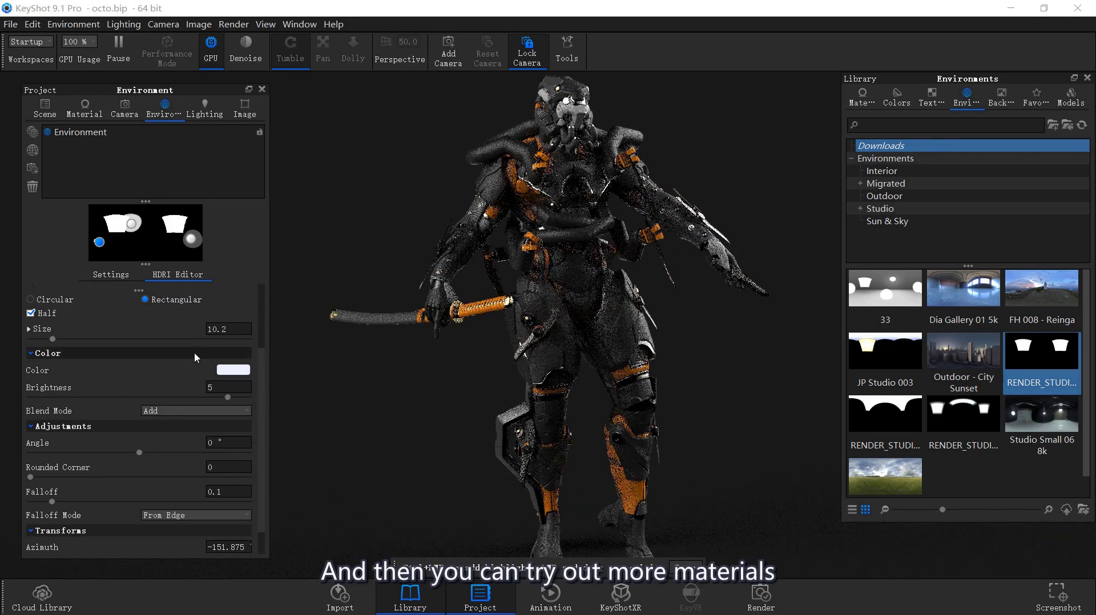
{"action": "mouse_move", "coordinate": [53, 339]}
{"action": "left_mouse_down"}
{"action": "mouse_move", "coordinate": [77, 339]}
{"action": "mouse_move", "coordinate": [64, 339]}
{"action": "left_mouse_up"}
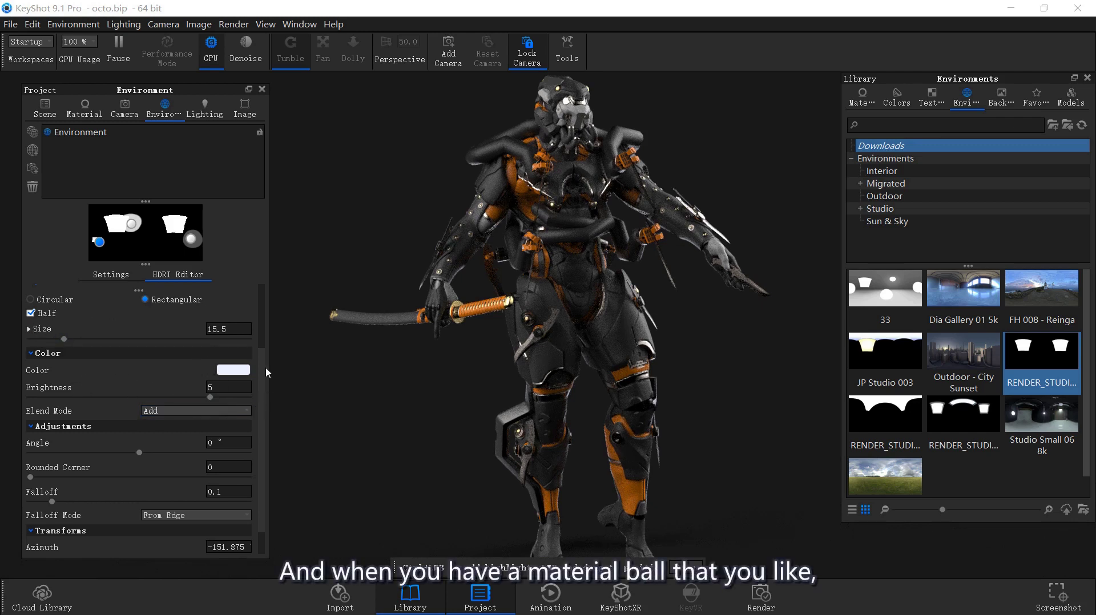
Step: Toggle Pins #2, #3 and #1 off and back on to compare the character's lighting
{"action": "scroll", "coordinate": [258, 369], "scroll_direction": "up", "scroll_amount": 5}
{"action": "scroll", "coordinate": [256, 333], "scroll_direction": "up", "scroll_amount": 2}
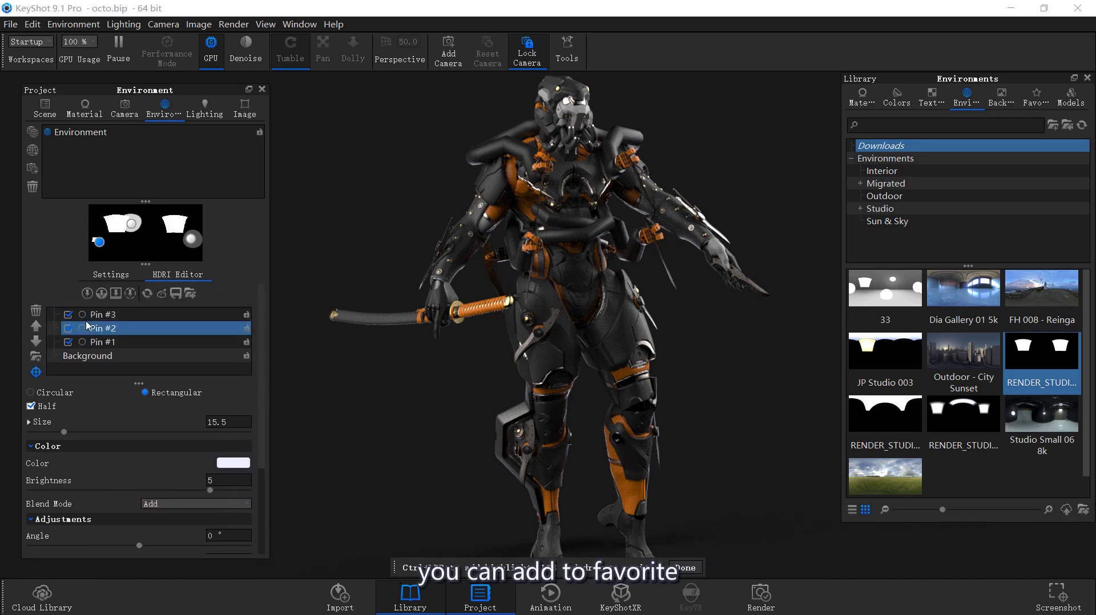
{"action": "key", "text": "Down"}
{"action": "key", "text": "Down"}
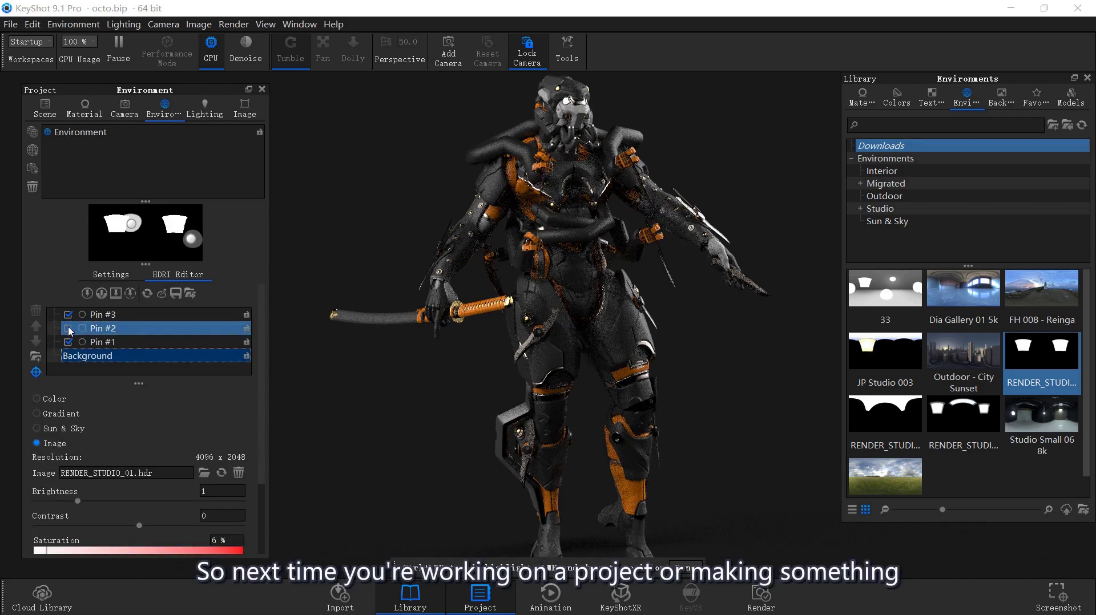
{"action": "left_click", "coordinate": [68, 328]}
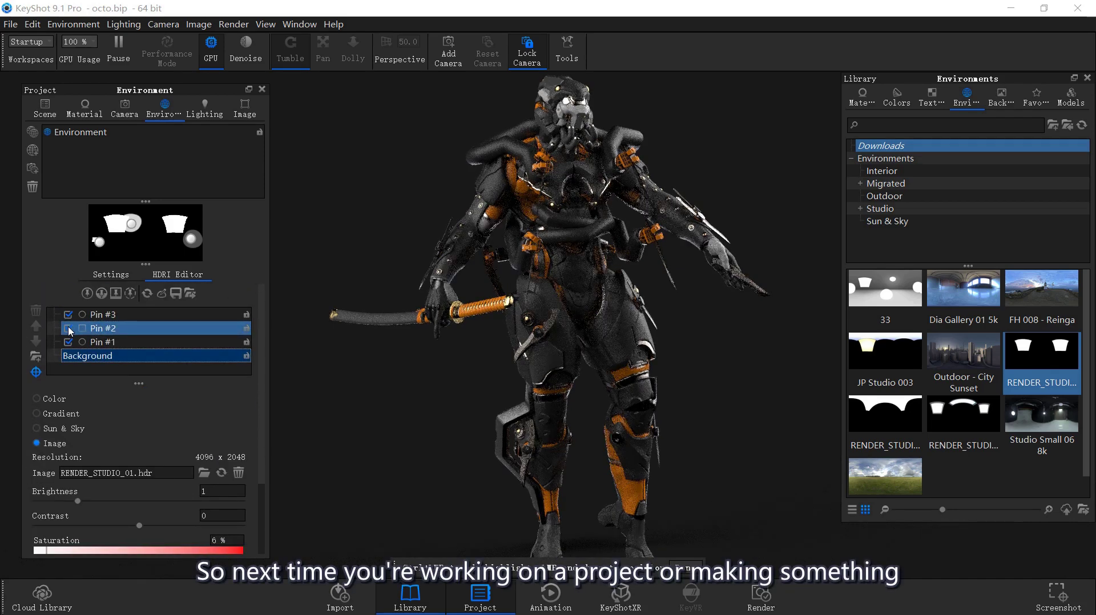
{"action": "left_click", "coordinate": [68, 315]}
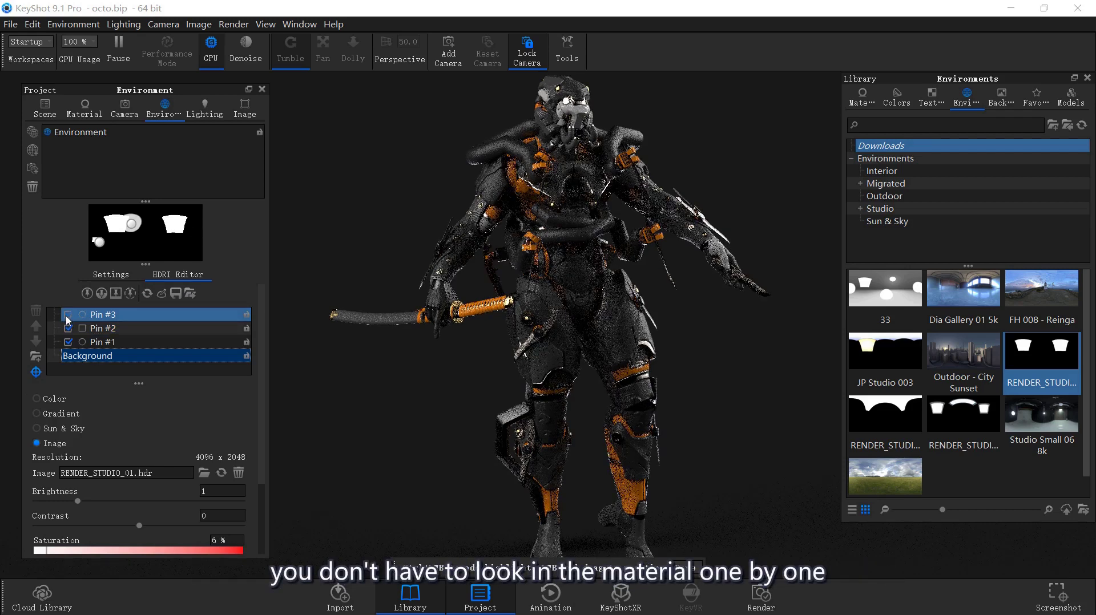
{"action": "left_click", "coordinate": [68, 315]}
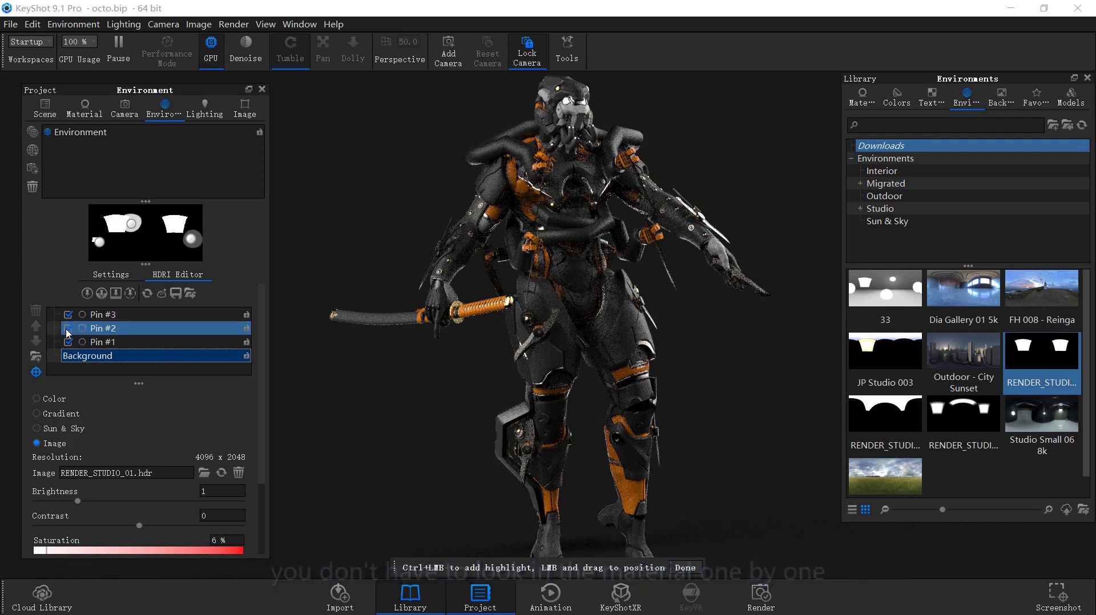
{"action": "left_click", "coordinate": [70, 342]}
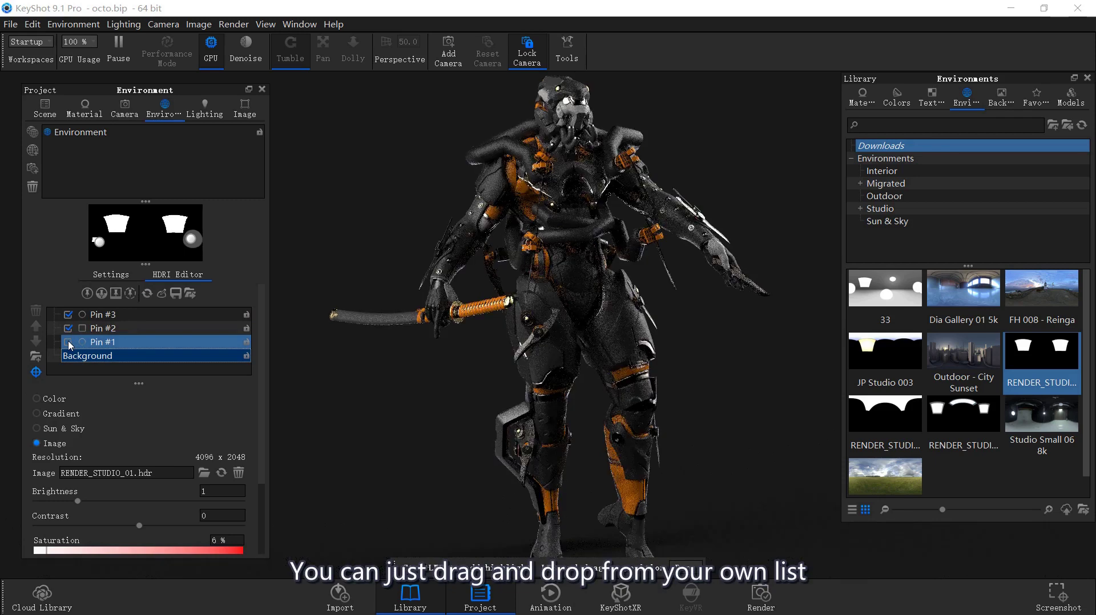
{"action": "left_click", "coordinate": [69, 342]}
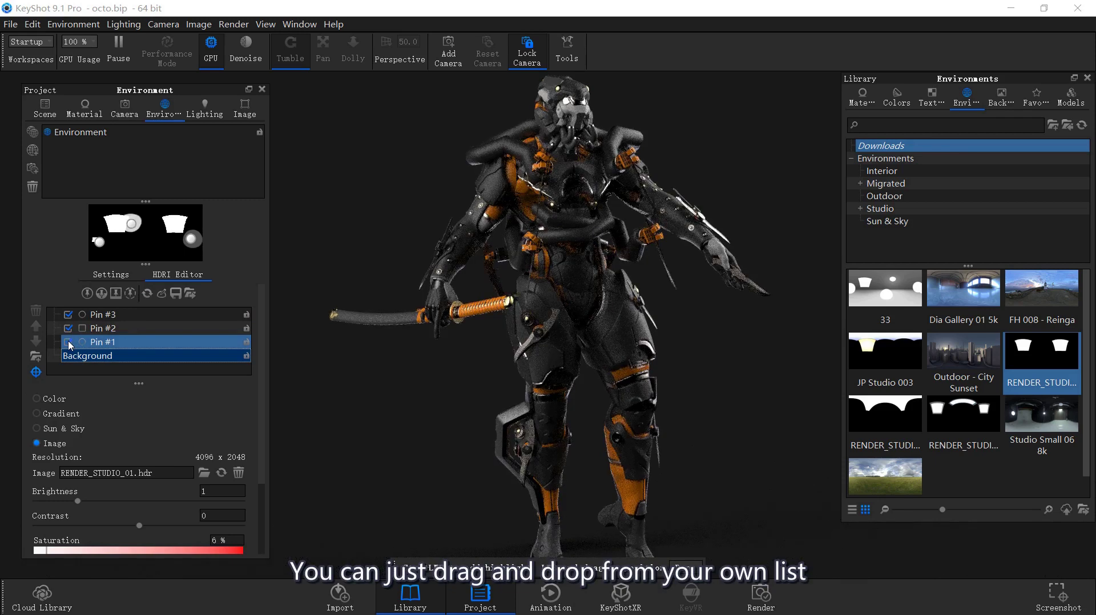
Step: Set Pin #1 brightness to 0.5 and finish pin editing
{"action": "left_click", "coordinate": [115, 342]}
{"action": "scroll", "coordinate": [251, 417], "scroll_direction": "down", "scroll_amount": 2}
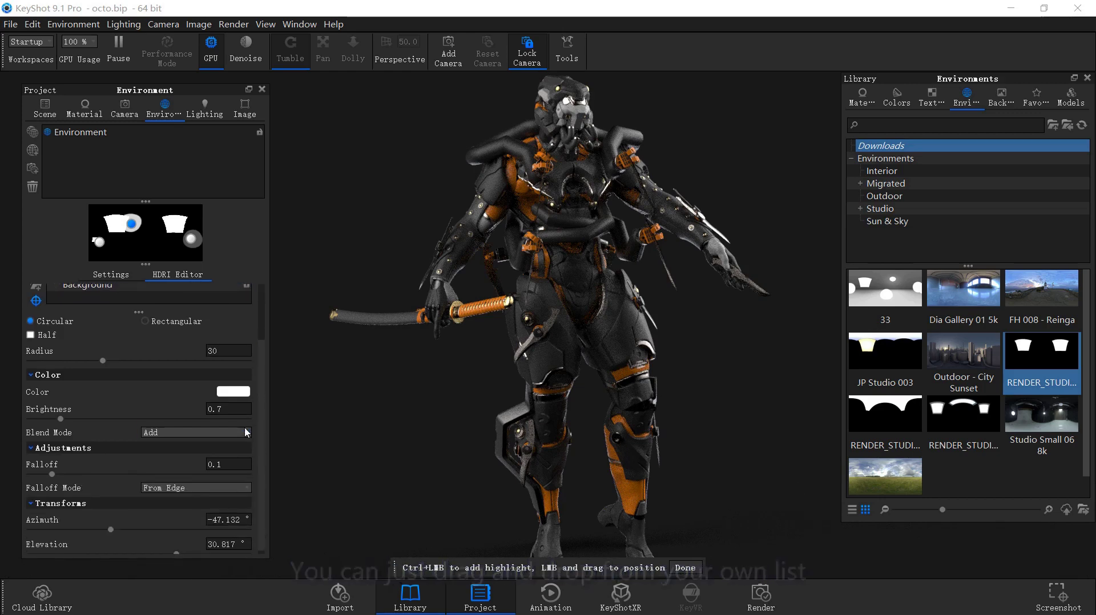
{"action": "left_click", "coordinate": [234, 410]}
{"action": "key", "text": "BackSpace"}
{"action": "type", "text": "5"}
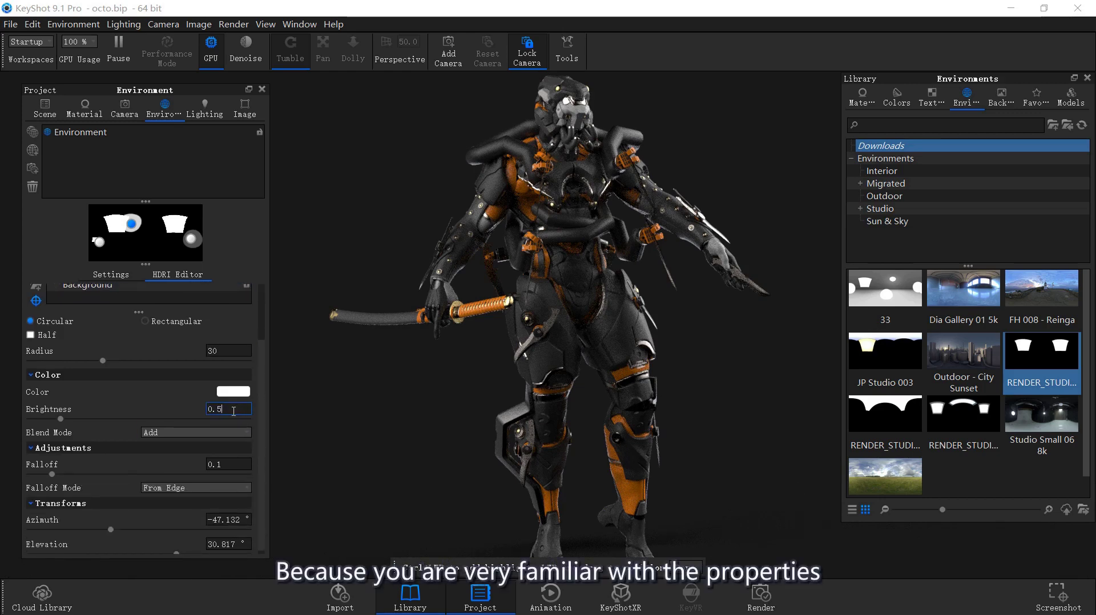
{"action": "key", "text": "Return"}
{"action": "left_click", "coordinate": [684, 569]}
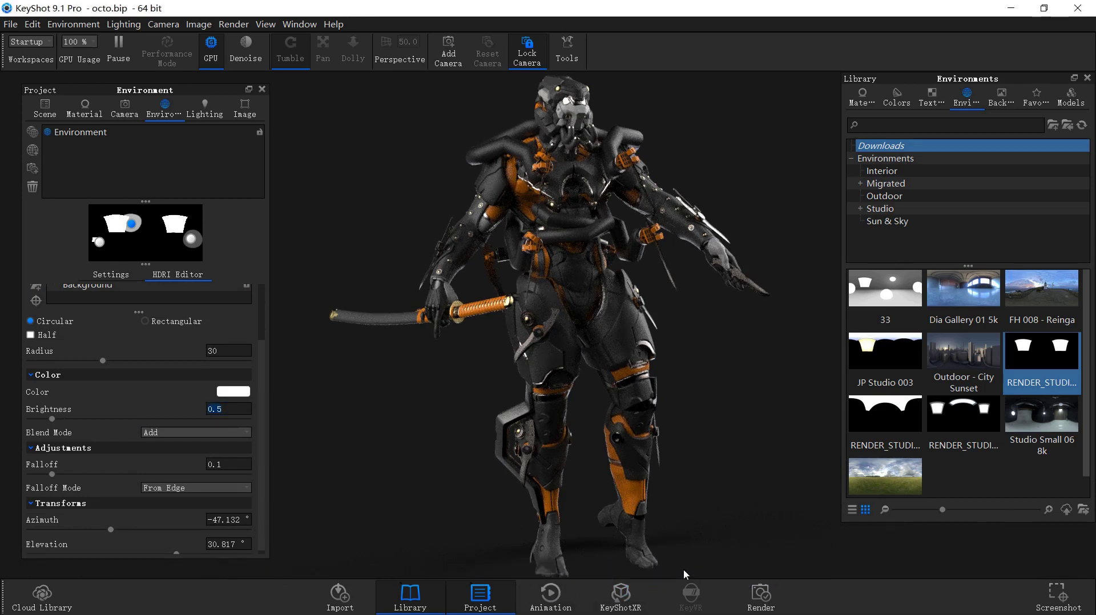
Step: Compare lighting again by toggling Pins #2 and #1, then edit Pin #1's brightness field
{"action": "scroll", "coordinate": [189, 354], "scroll_direction": "up", "scroll_amount": 3}
{"action": "left_click", "coordinate": [110, 356]}
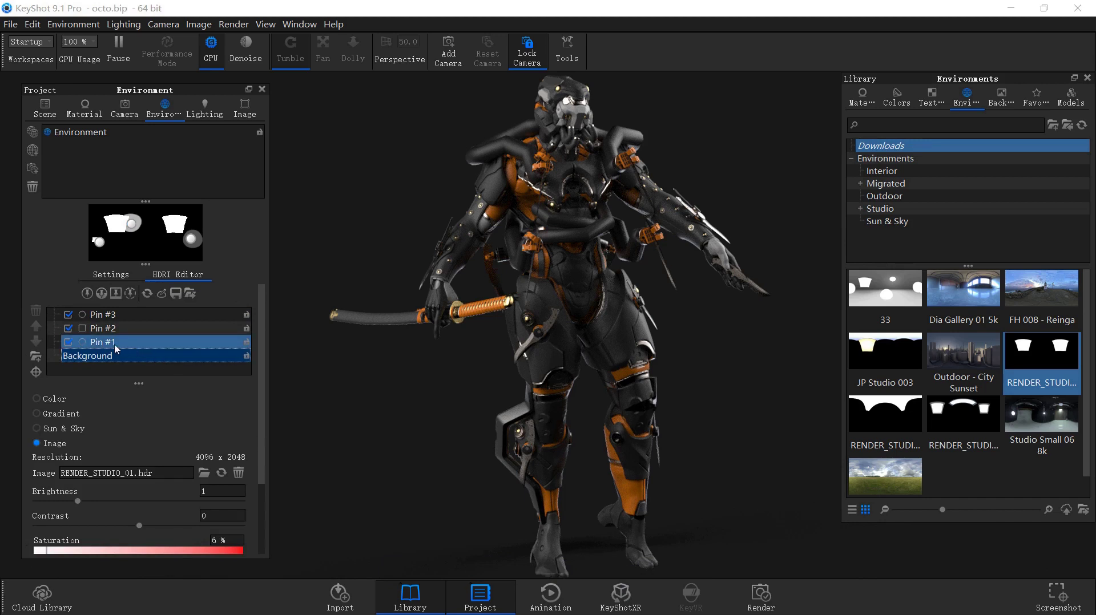
{"action": "left_click", "coordinate": [67, 330]}
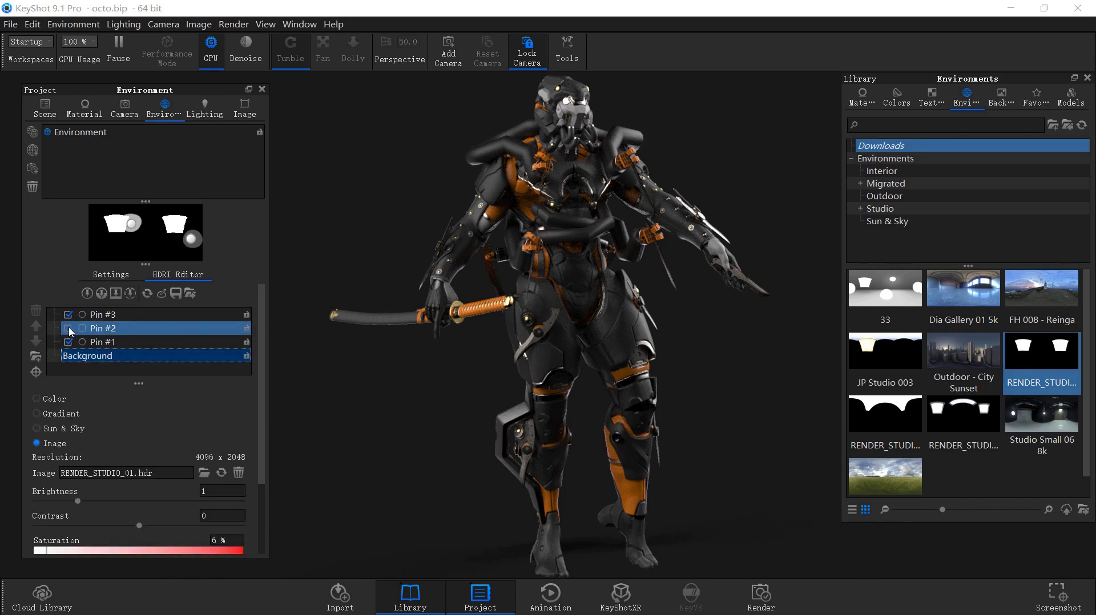
{"action": "left_click", "coordinate": [68, 329]}
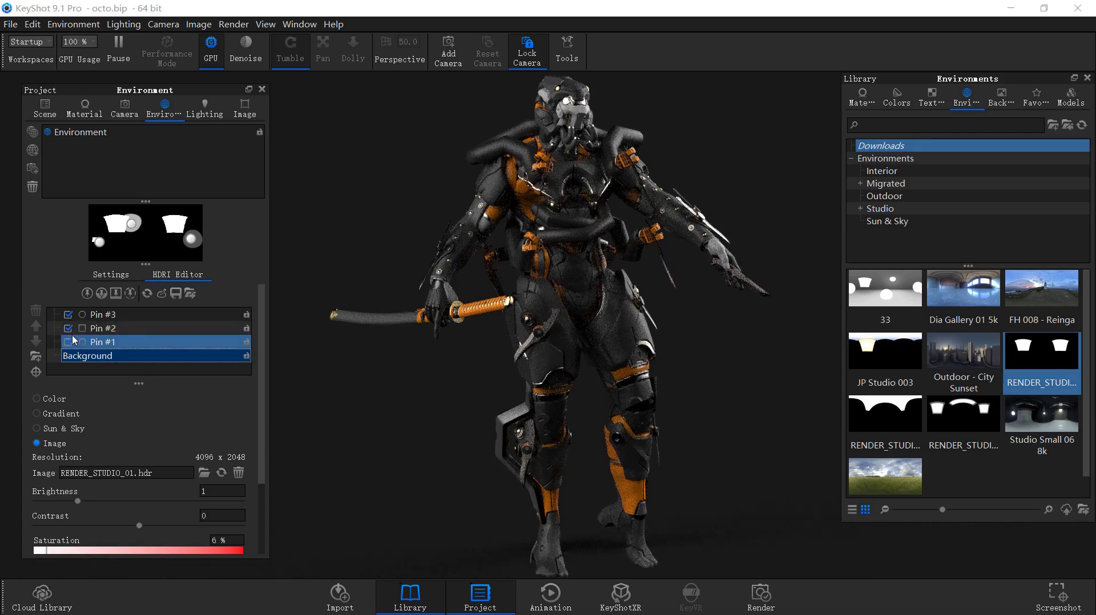
{"action": "left_click", "coordinate": [68, 341]}
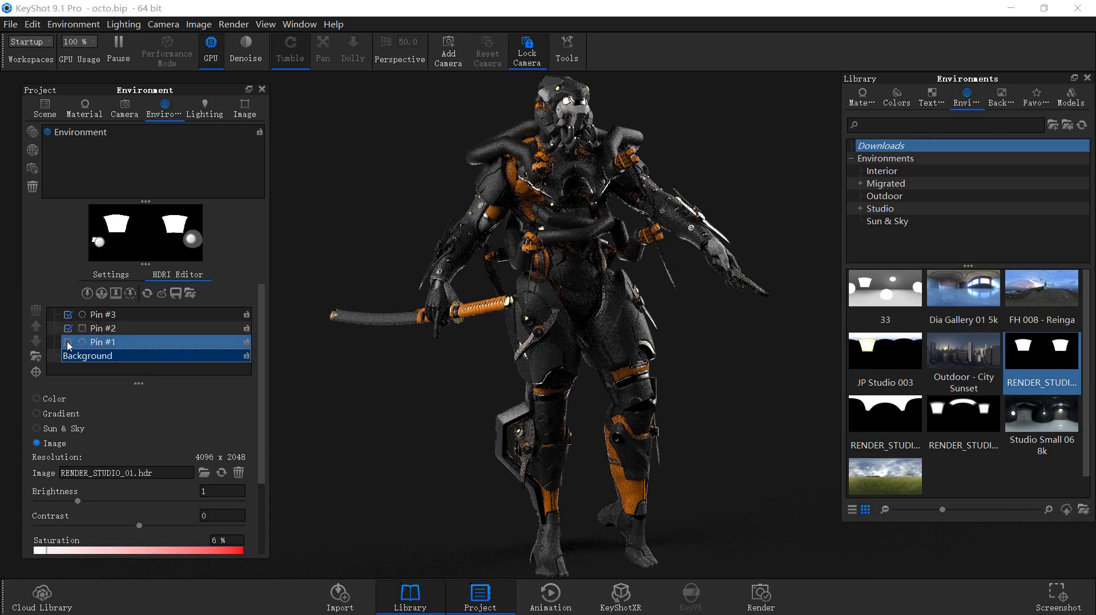
{"action": "left_click", "coordinate": [68, 341]}
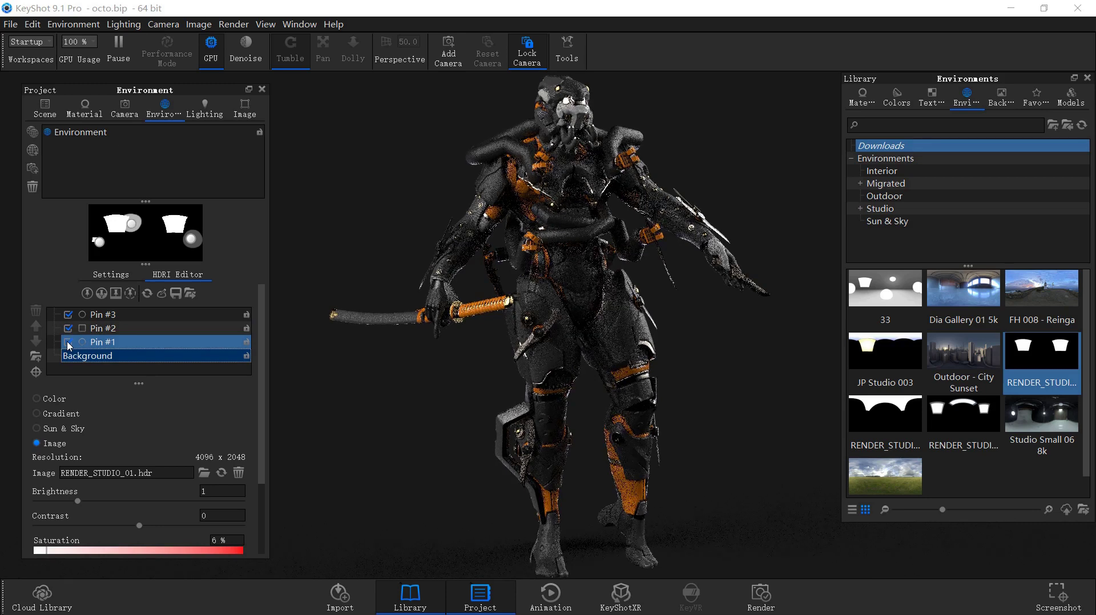
{"action": "left_click", "coordinate": [67, 341]}
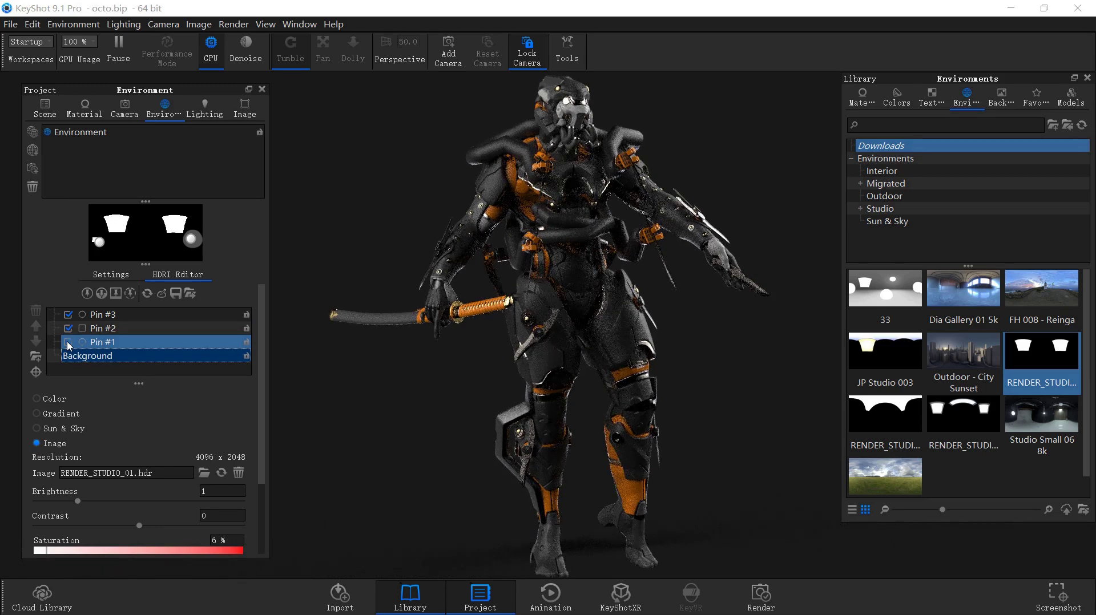
{"action": "left_click", "coordinate": [68, 342]}
{"action": "left_click", "coordinate": [113, 343]}
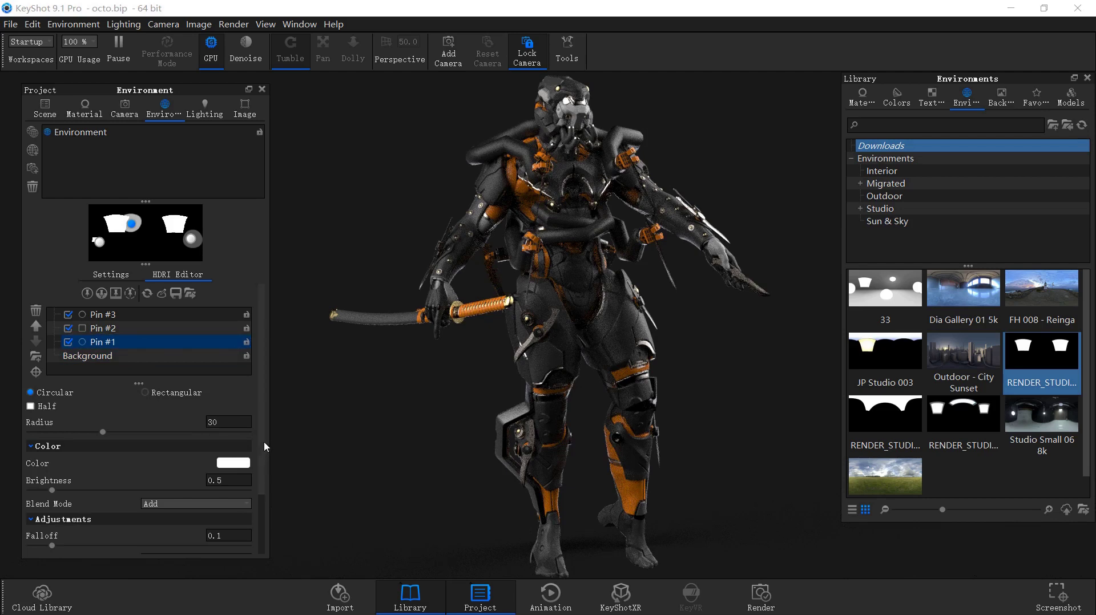
{"action": "left_click", "coordinate": [231, 480]}
{"action": "type", "text": "0.3"}
Step: Apply brightness 0.3 to Pin #1 and save the scene with Ctrl+S
{"action": "key", "text": "Return"}
{"action": "key", "text": "ctrl+s"}
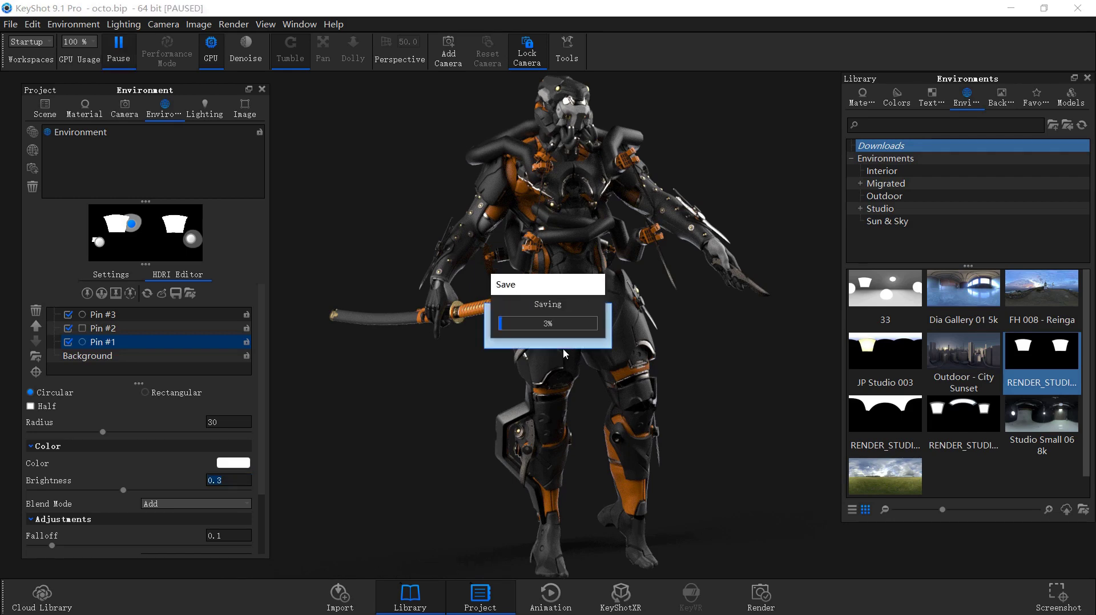
{"action": "left_click", "coordinate": [548, 321]}
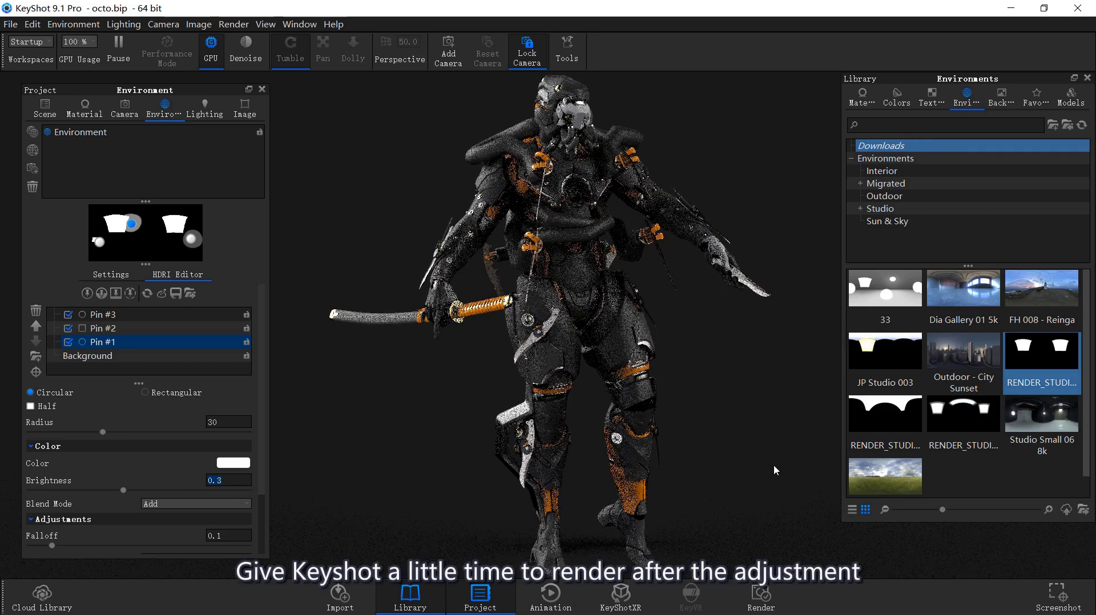
Step: Drag across the viewport to rotate the environment lighting around the character, then fine-tune it
{"action": "left_click_drag", "start_coordinate": [748, 461], "coordinate": [672, 461], "text": "ctrl"}
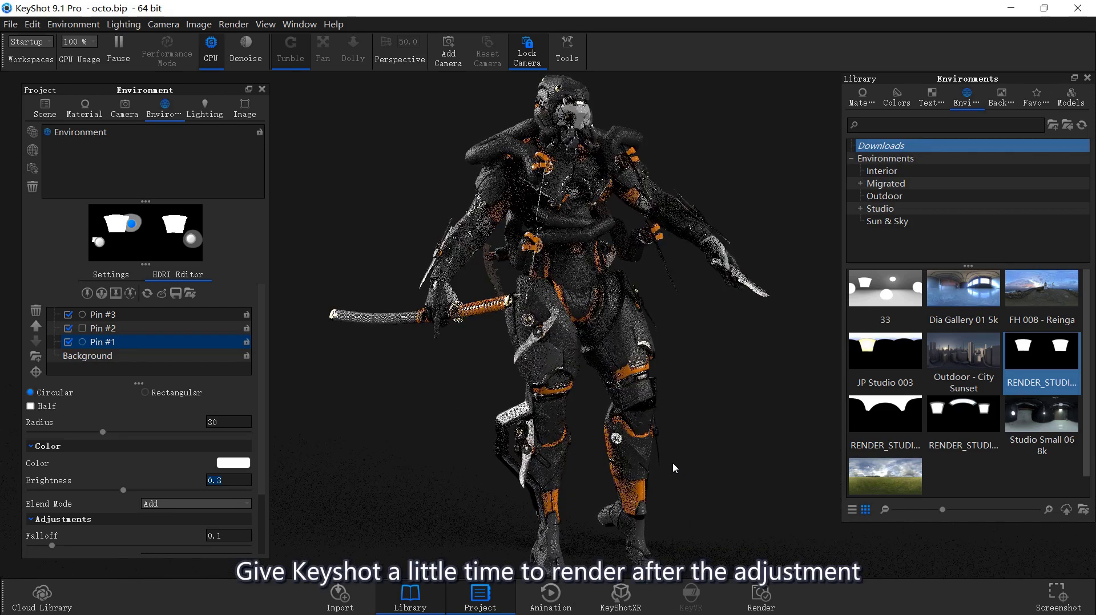
{"action": "mouse_move", "coordinate": [748, 447]}
{"action": "left_mouse_down", "text": "ctrl"}
{"action": "mouse_move", "coordinate": [690, 449]}
{"action": "mouse_move", "coordinate": [755, 457]}
{"action": "mouse_move", "coordinate": [666, 461]}
{"action": "mouse_move", "coordinate": [752, 460]}
{"action": "mouse_move", "coordinate": [693, 467]}
{"action": "mouse_move", "coordinate": [732, 475]}
{"action": "left_mouse_up", "text": "ctrl"}
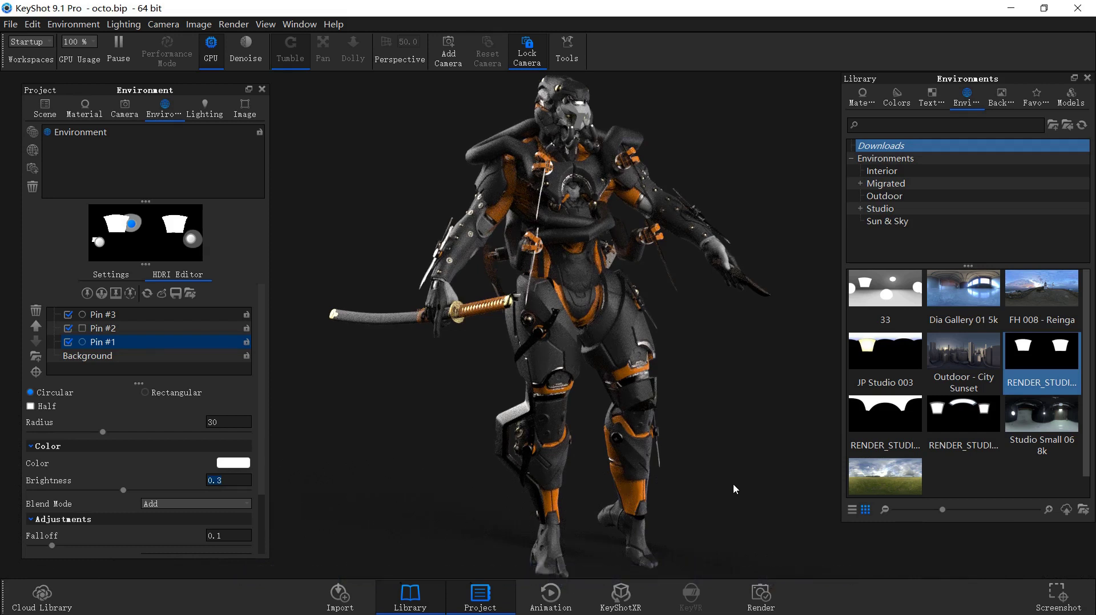
{"action": "left_click_drag", "start_coordinate": [704, 490], "coordinate": [759, 505], "text": "ctrl"}
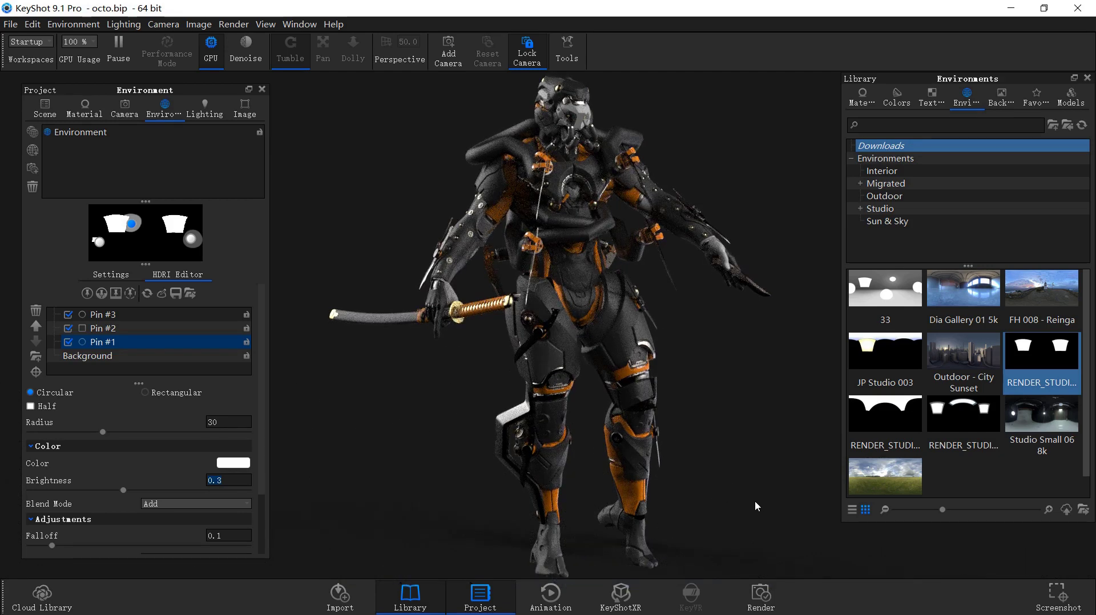
{"action": "left_click_drag", "start_coordinate": [752, 502], "coordinate": [739, 502], "text": "ctrl"}
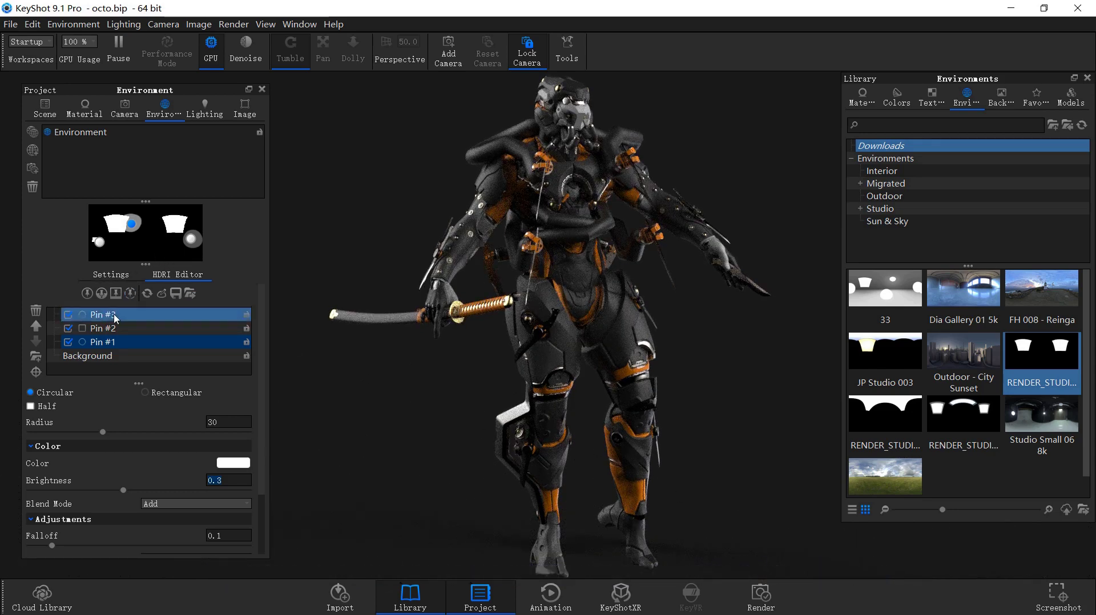
{"action": "left_click", "coordinate": [68, 343]}
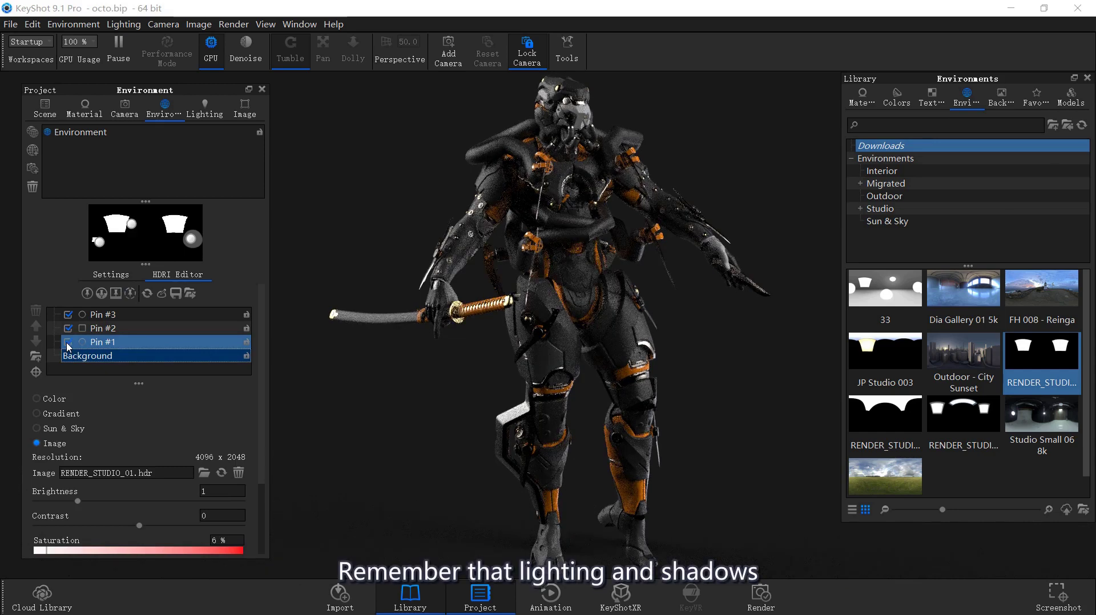
{"action": "left_click", "coordinate": [67, 342]}
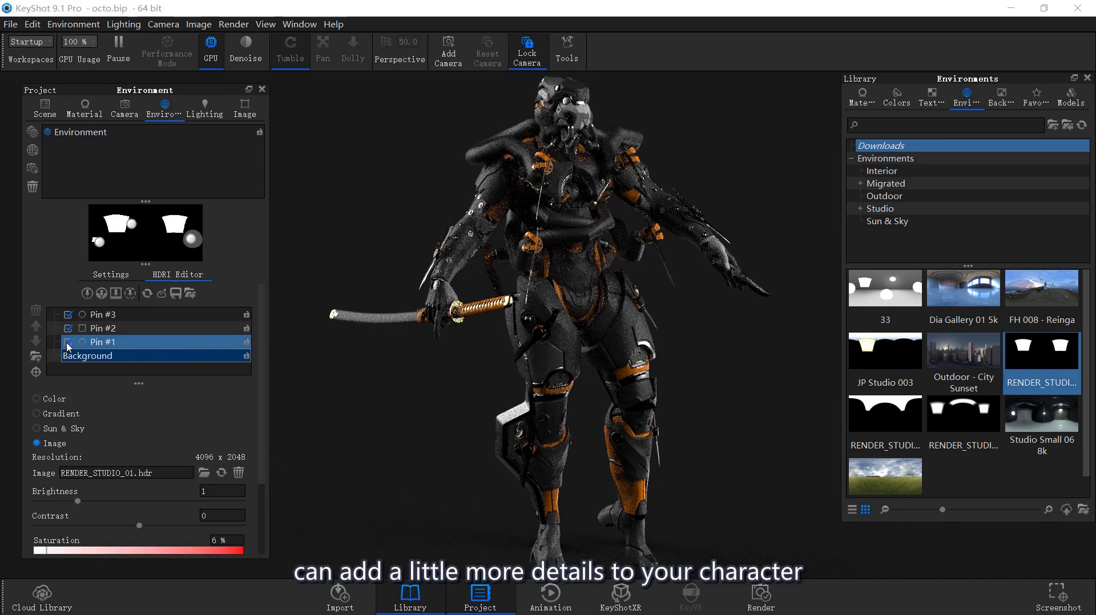
{"action": "left_click", "coordinate": [102, 343]}
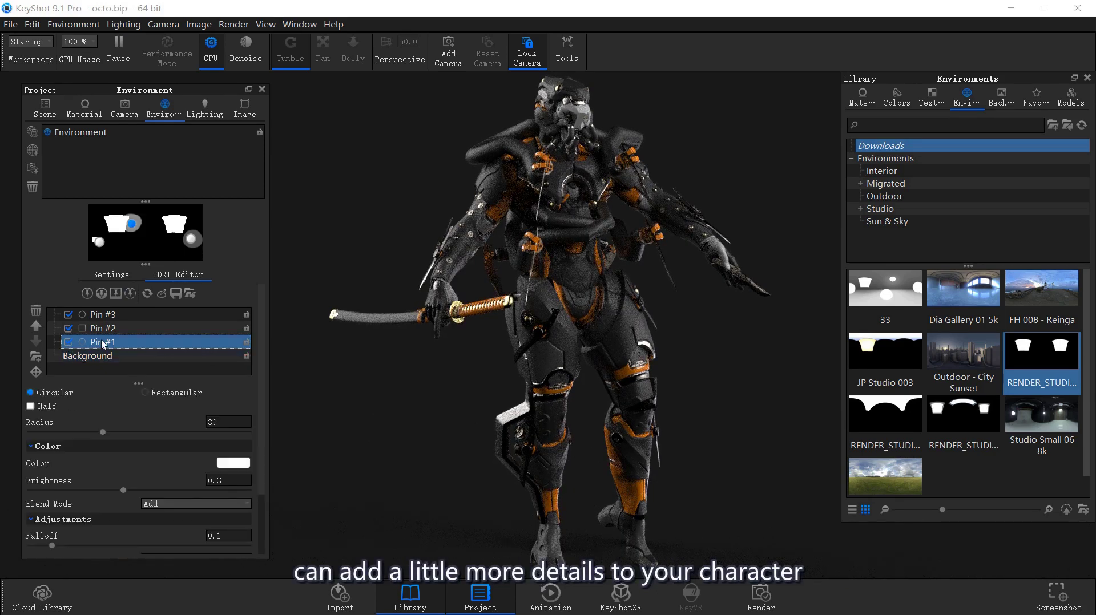
{"action": "left_click", "coordinate": [242, 481]}
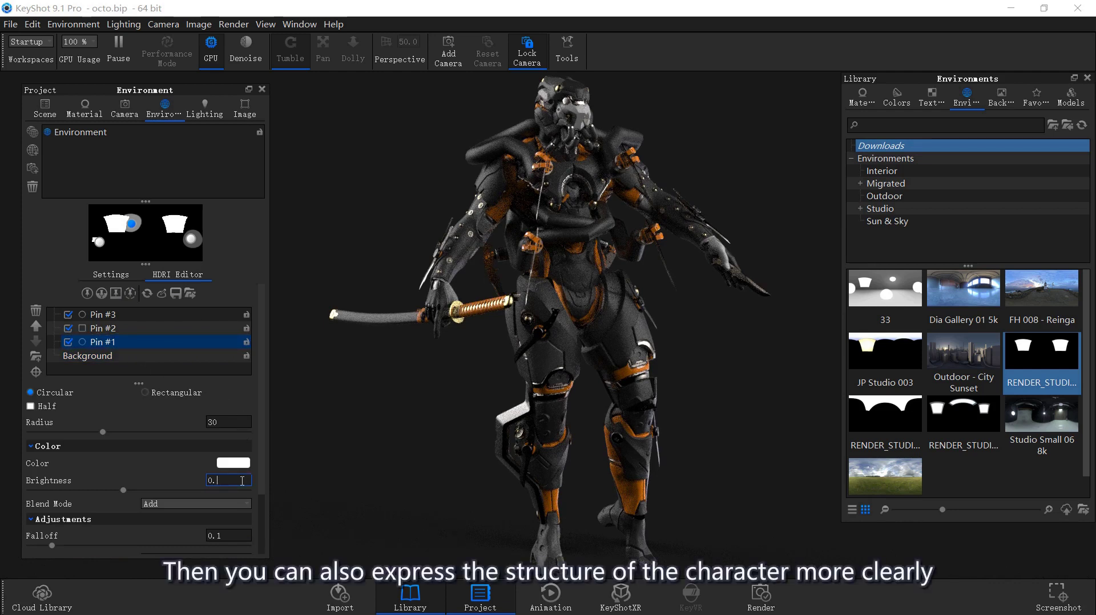
{"action": "key", "text": "BackSpace"}
{"action": "key", "text": "BackSpace"}
{"action": "type", "text": "1"}
{"action": "key", "text": "Return"}
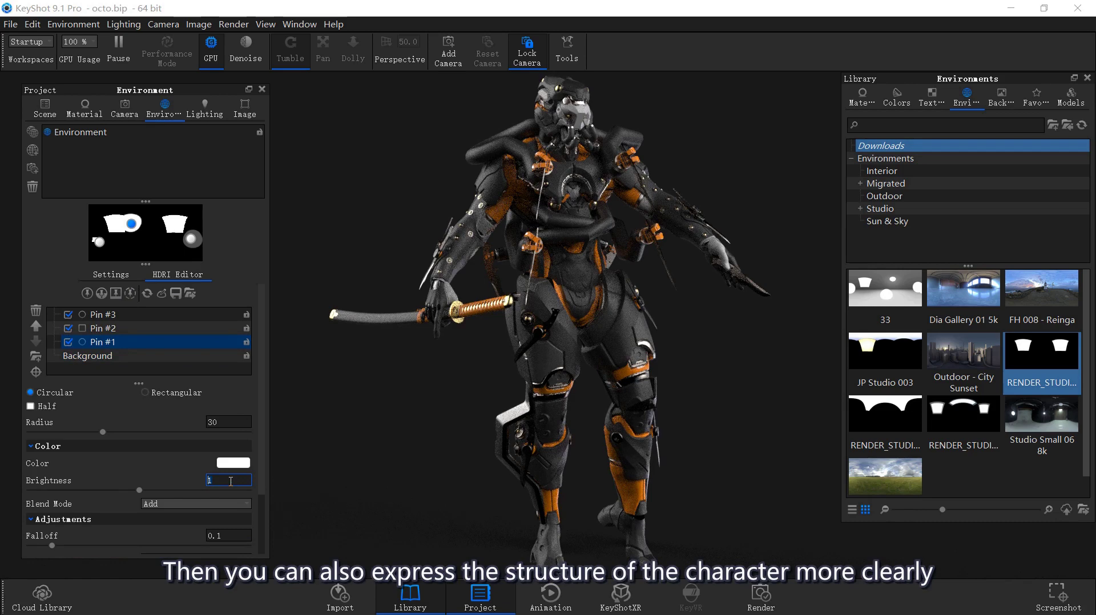
{"action": "type", "text": "0.3"}
{"action": "key", "text": "Return"}
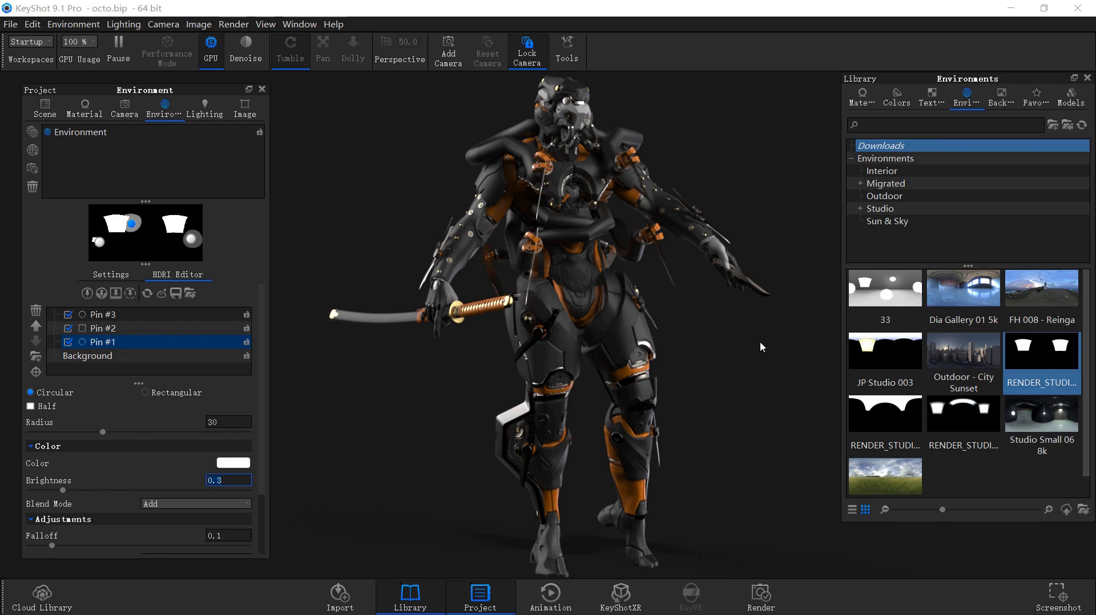
Step: Unlock Camera 1, set its azimuth to -68.04°, and save the camera
{"action": "left_click", "coordinate": [136, 112]}
{"action": "left_click", "coordinate": [260, 146]}
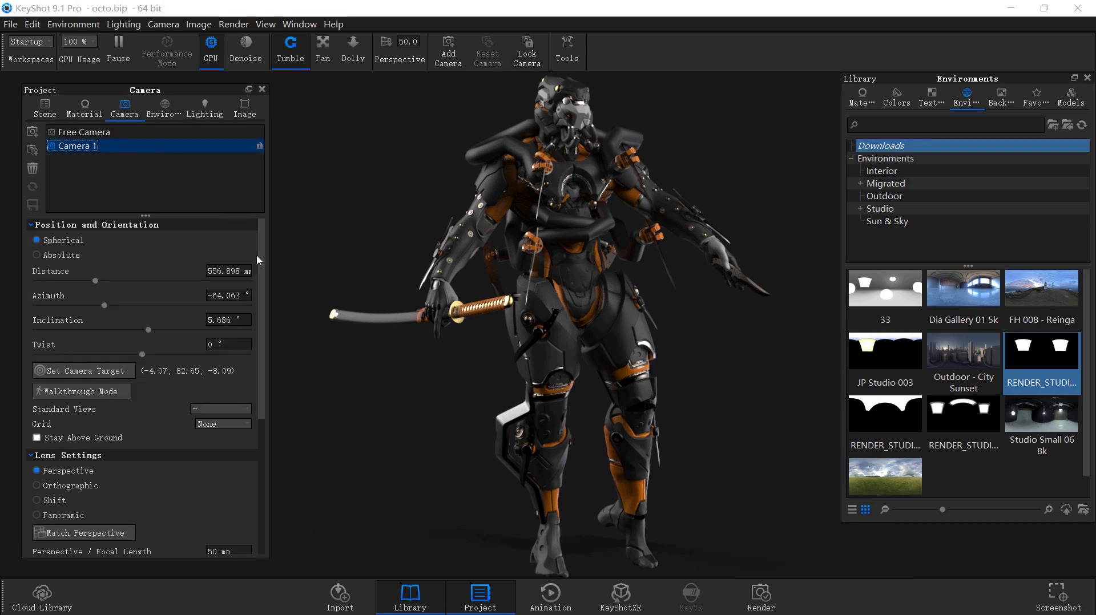
{"action": "left_click_drag", "start_coordinate": [105, 305], "coordinate": [100, 306]}
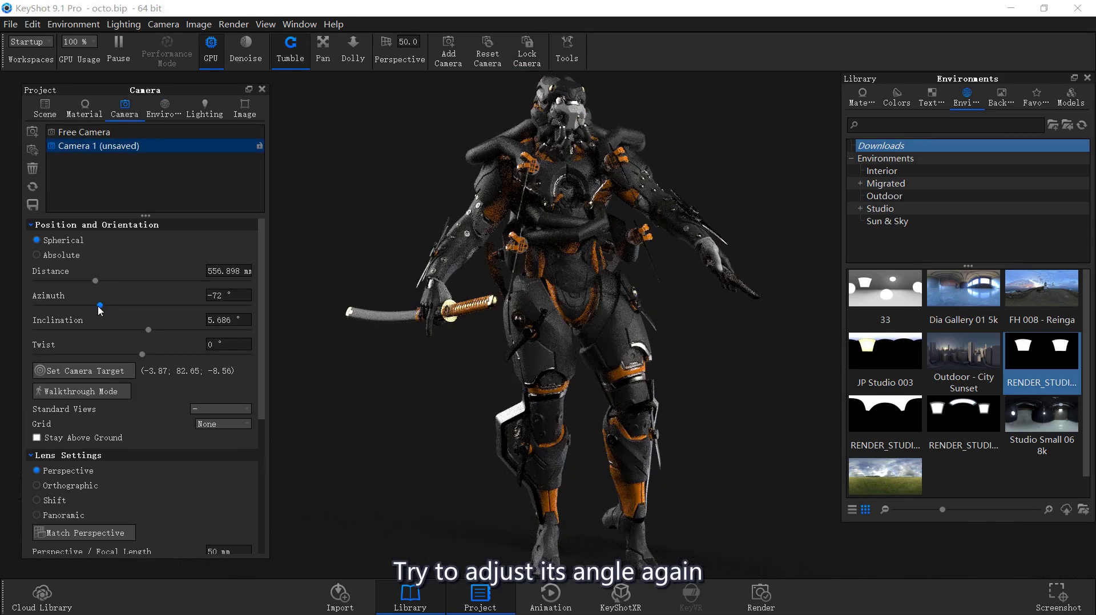
{"action": "left_click_drag", "start_coordinate": [98, 307], "coordinate": [101, 307]}
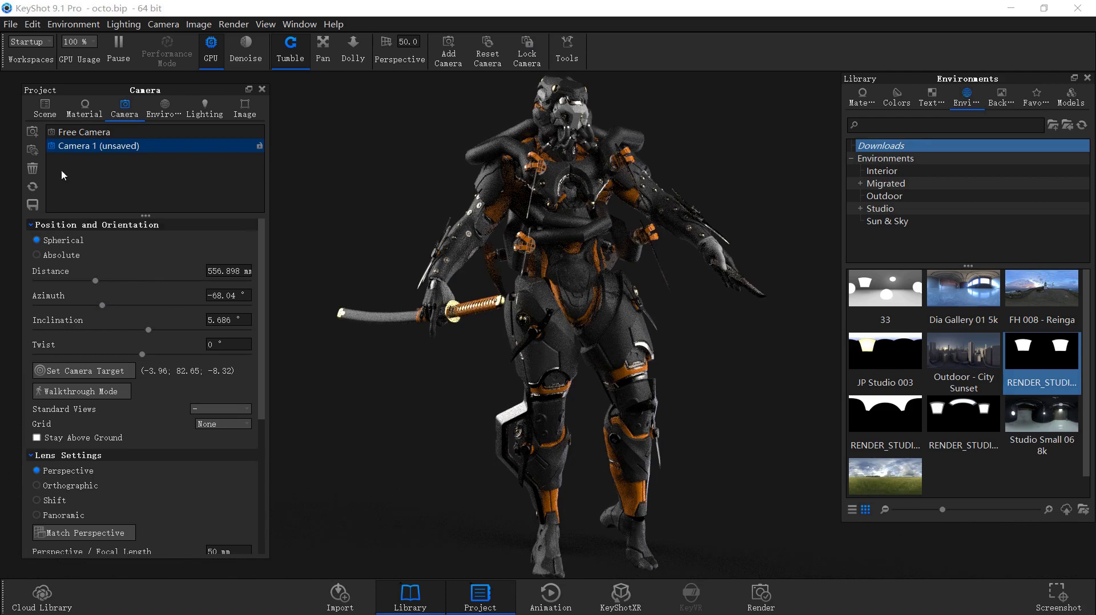
{"action": "left_click", "coordinate": [32, 204]}
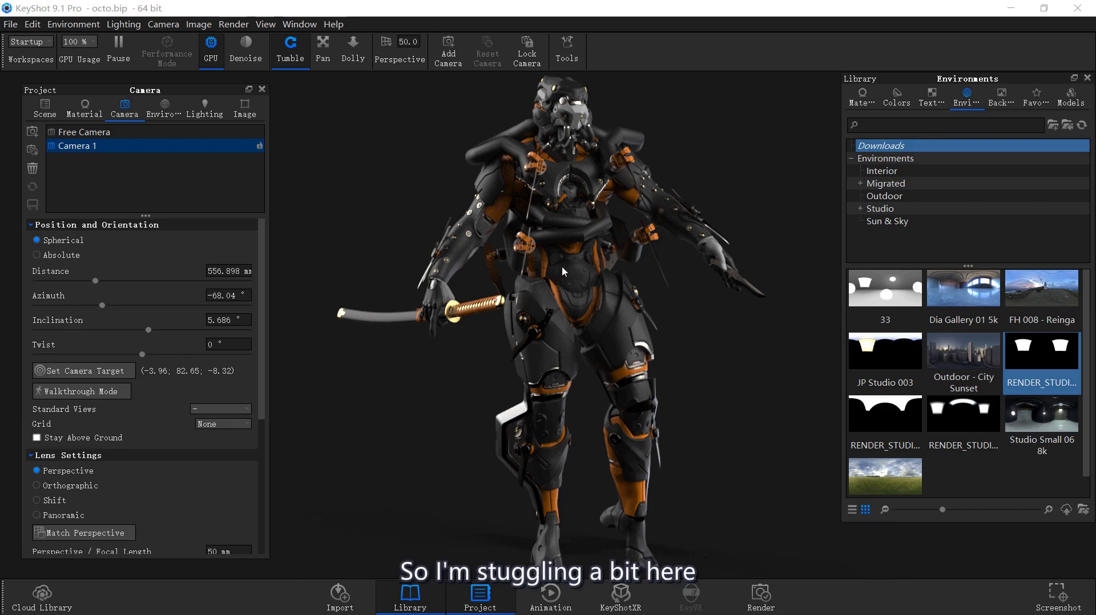
Step: Reopen the recent octo.bip scene, discarding unsaved changes
{"action": "left_click", "coordinate": [10, 24]}
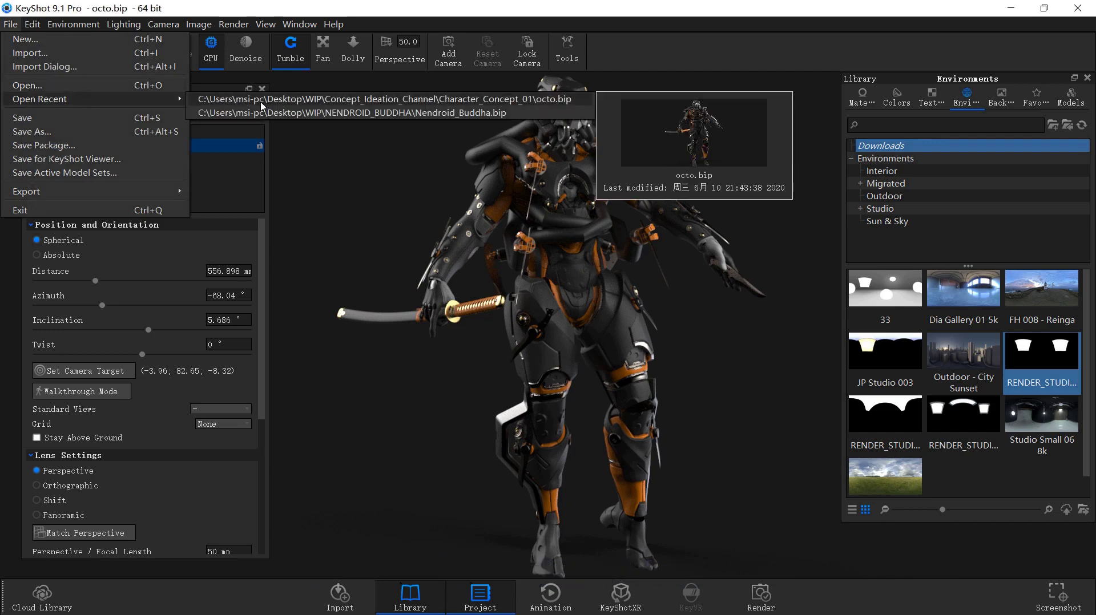
{"action": "mouse_move", "coordinate": [51, 99]}
{"action": "left_click", "coordinate": [268, 104]}
{"action": "left_click", "coordinate": [558, 326]}
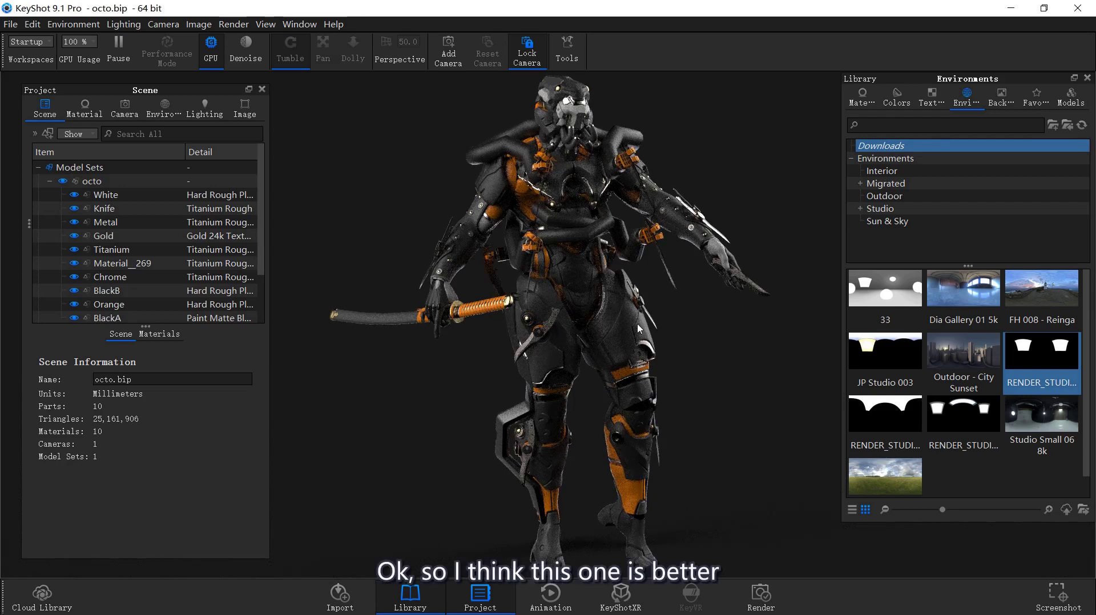
Step: Save the scene, pause the real-time render, and switch to another window
{"action": "key", "text": "ctrl+s"}
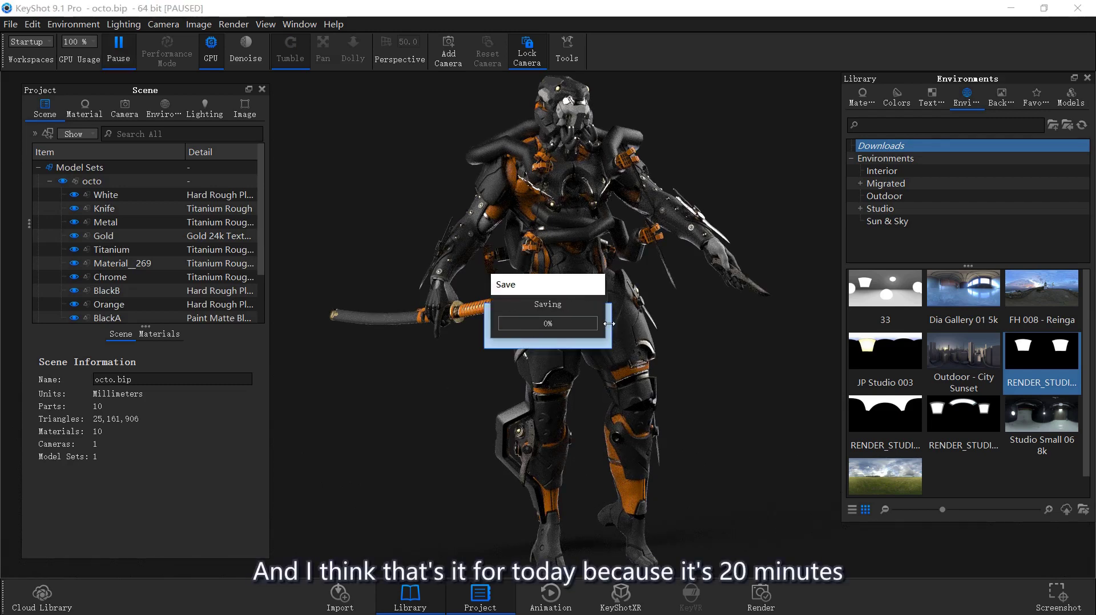
{"action": "left_click", "coordinate": [111, 61]}
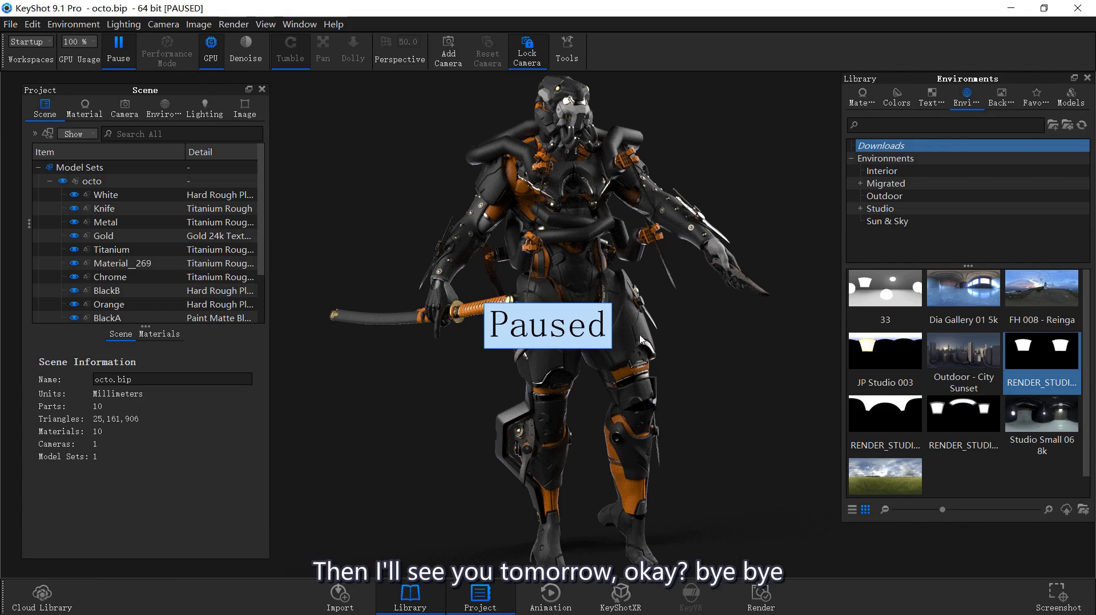
{"action": "key", "text": "alt+Tab"}
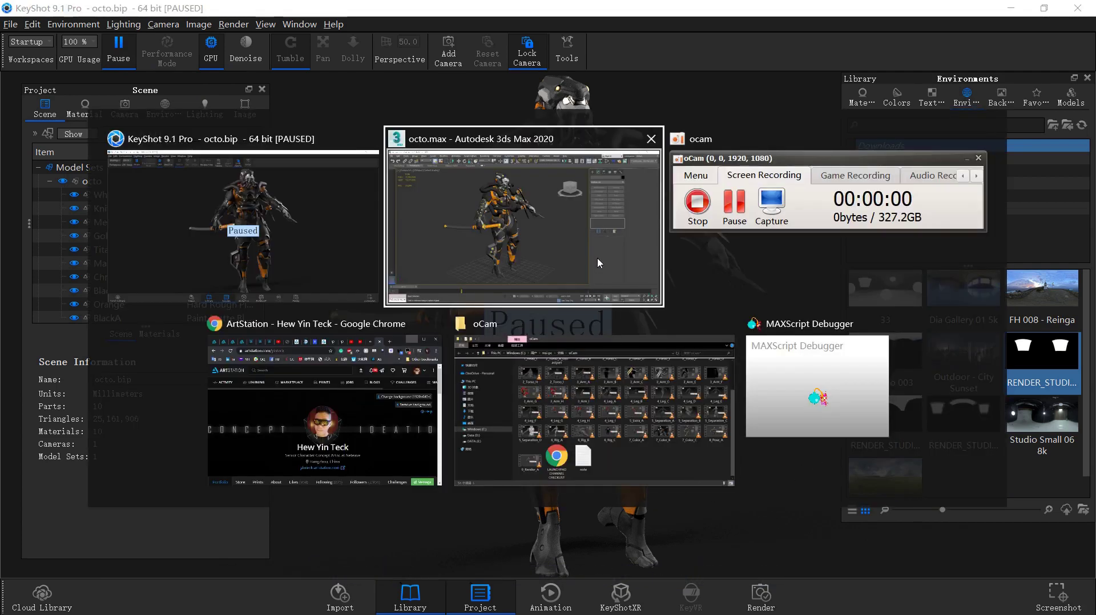